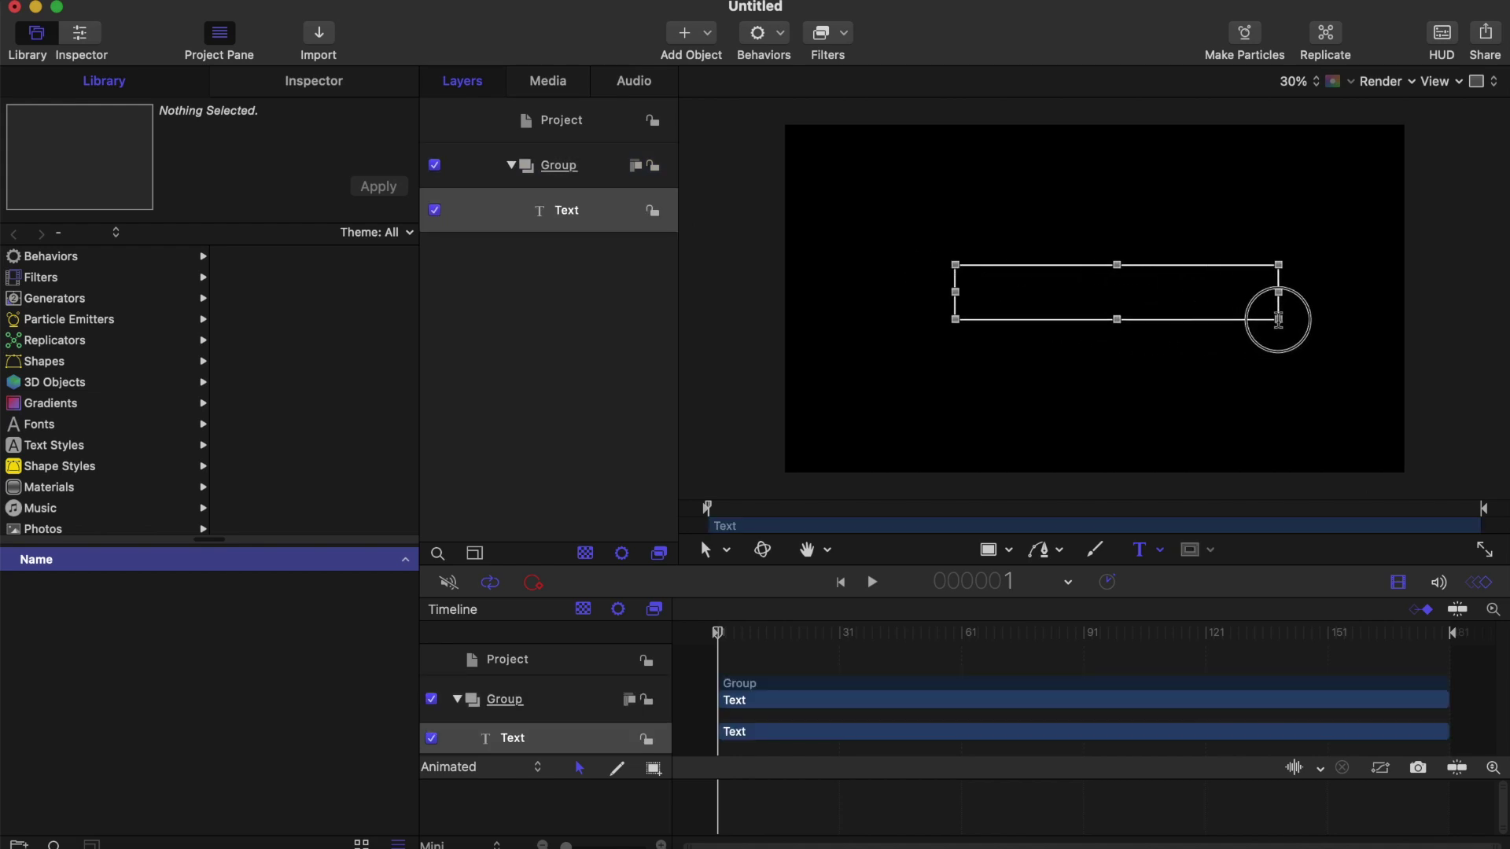
Step: Type the person's name as the title text and enlarge it to size 237
{"action": "left_click", "coordinate": [295, 86]}
{"action": "scroll", "coordinate": [297, 515], "scroll_direction": "down", "scroll_amount": 3}
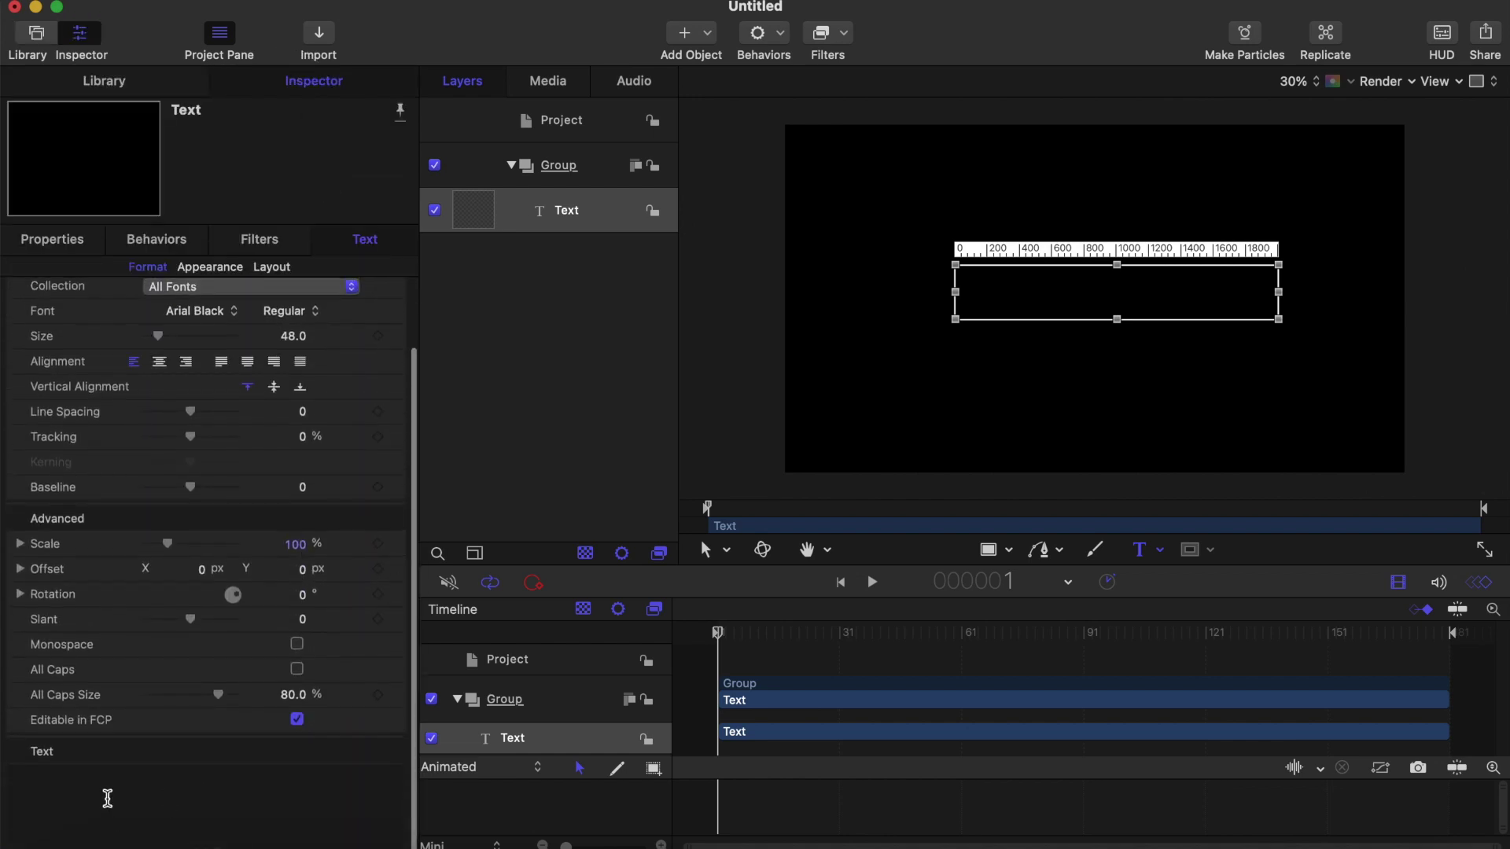
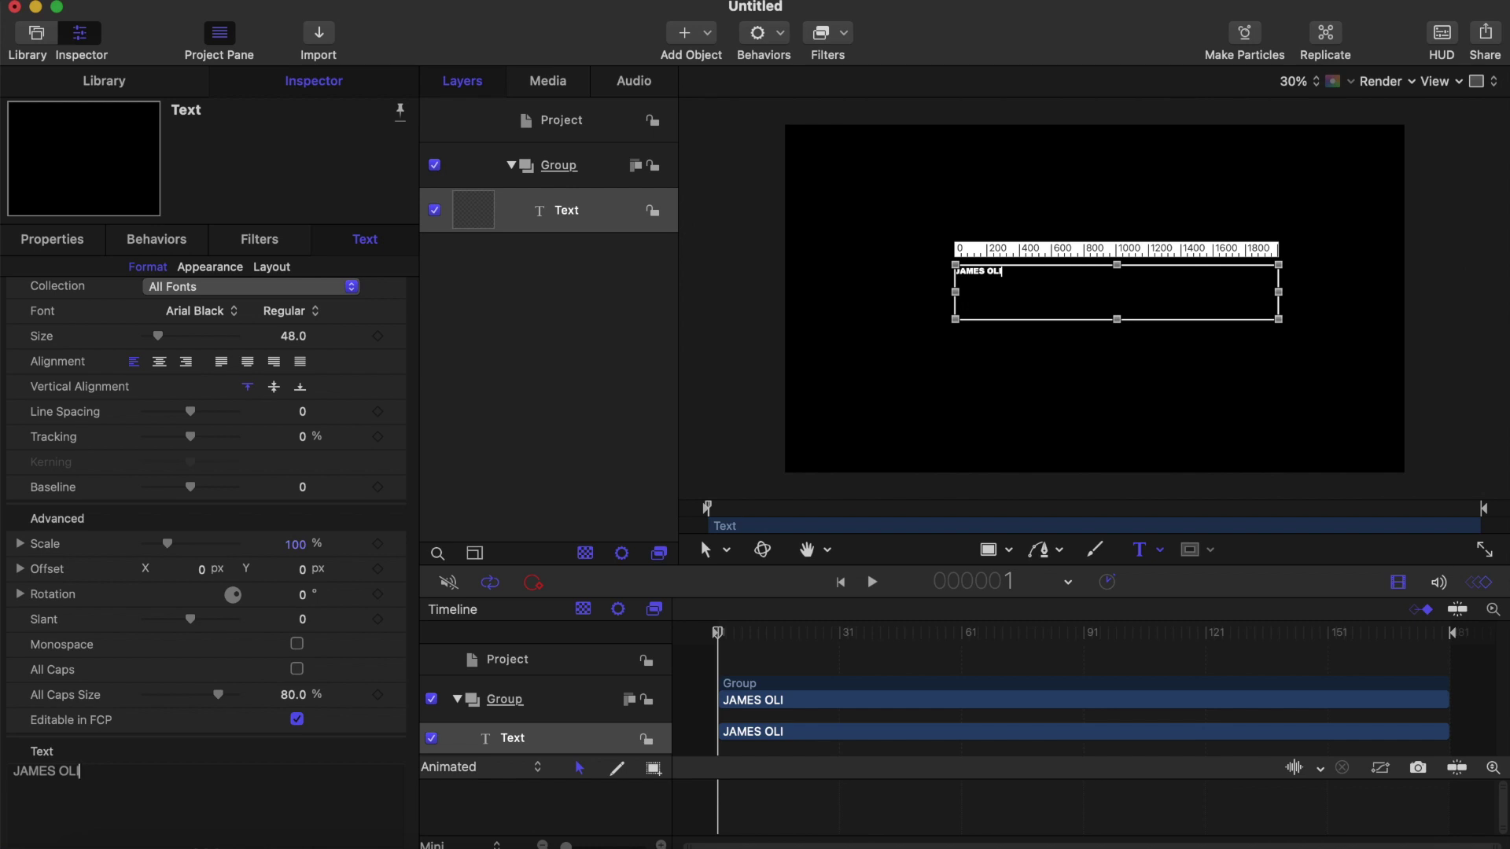
{"action": "left_click_drag", "start_coordinate": [161, 336], "coordinate": [226, 336]}
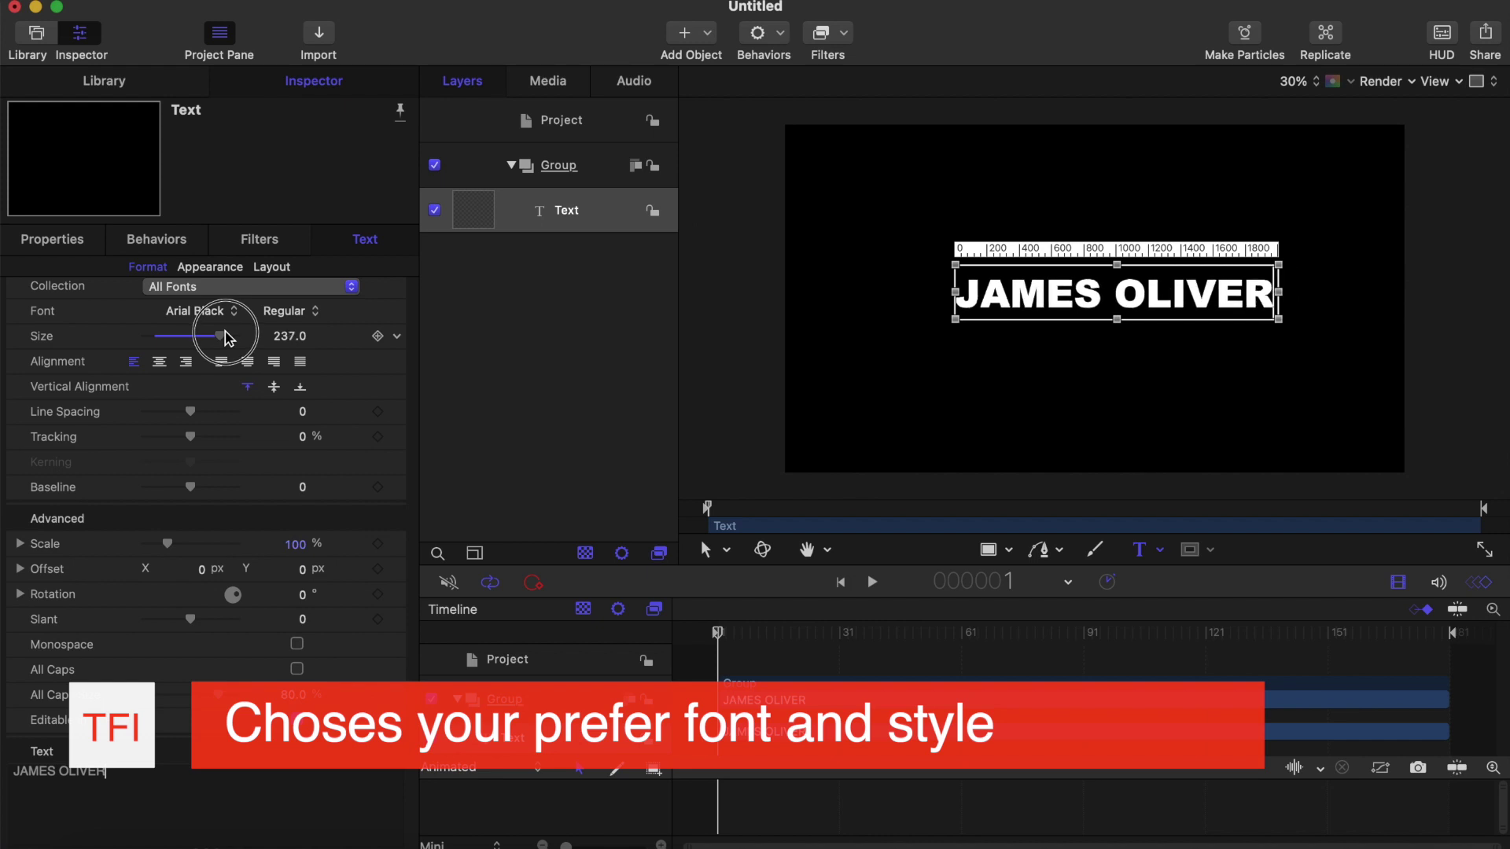
Step: Center-align the title horizontally and vertically, and reset its Position to 0, 0
{"action": "left_click", "coordinate": [161, 363]}
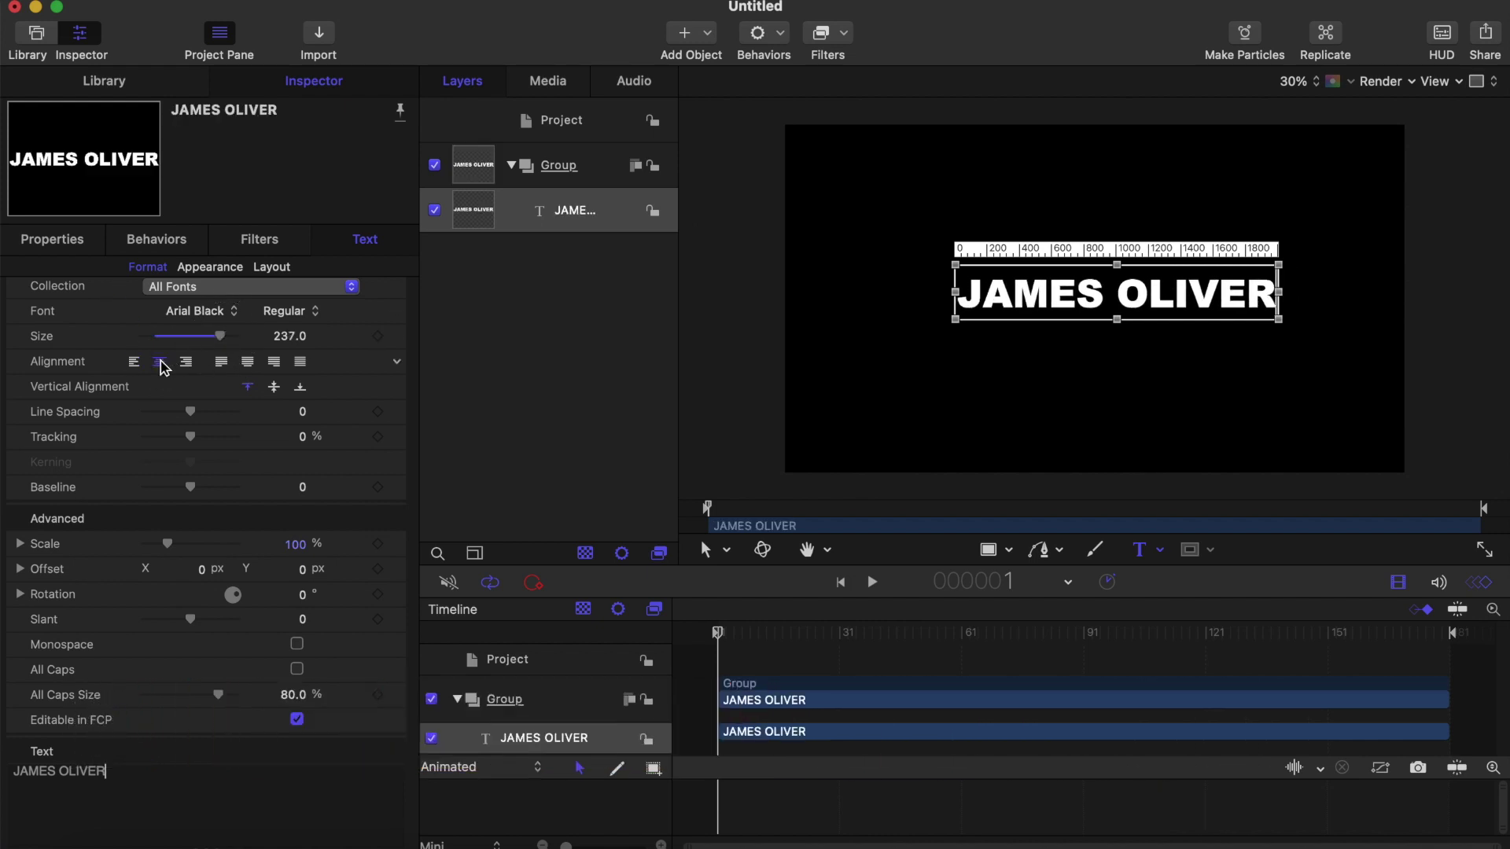
{"action": "left_click", "coordinate": [273, 388]}
{"action": "left_click", "coordinate": [69, 247]}
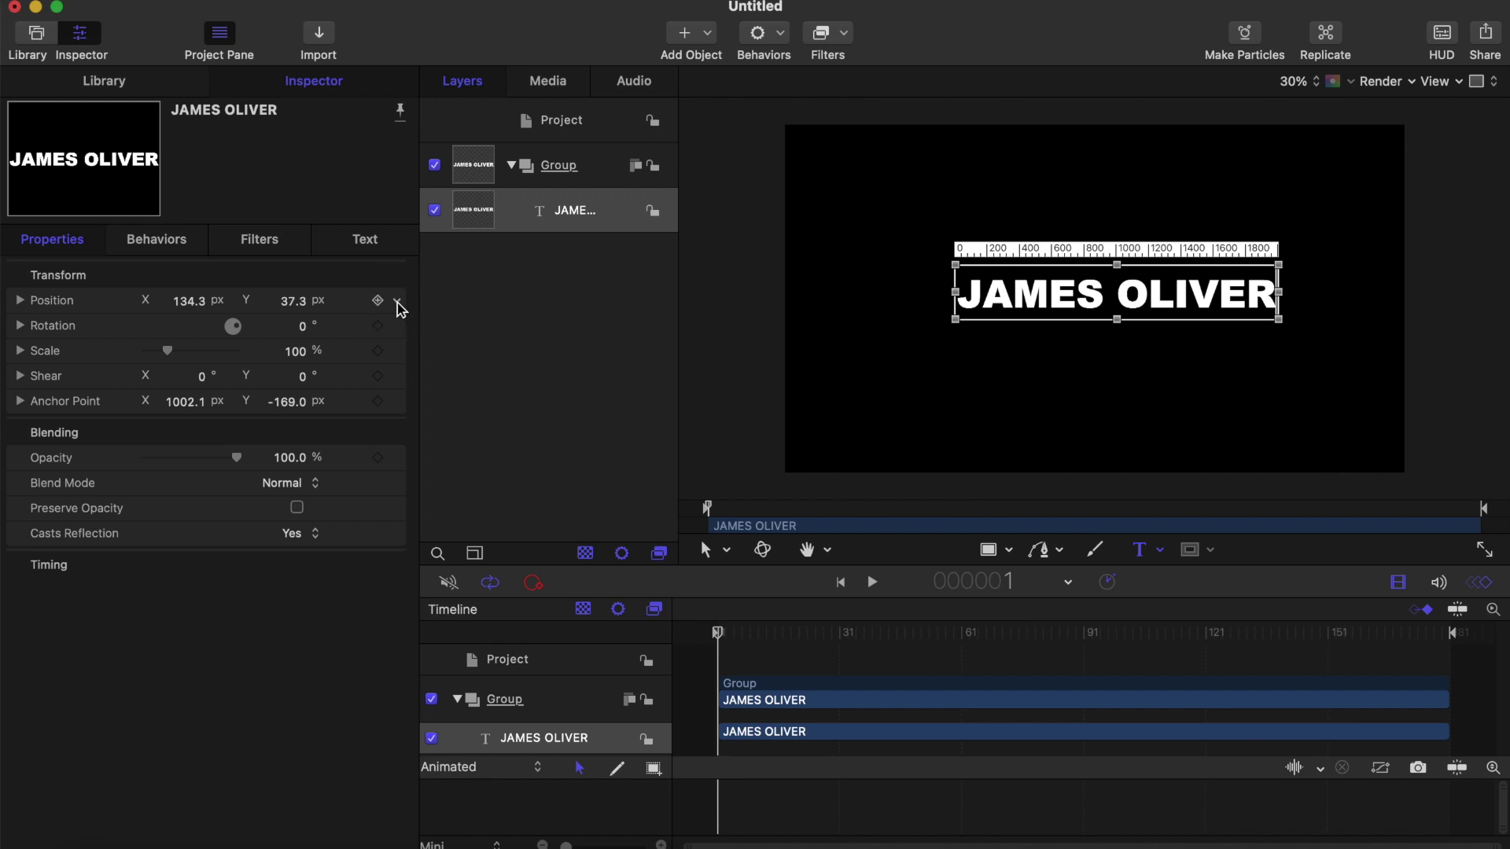
{"action": "left_click", "coordinate": [398, 304]}
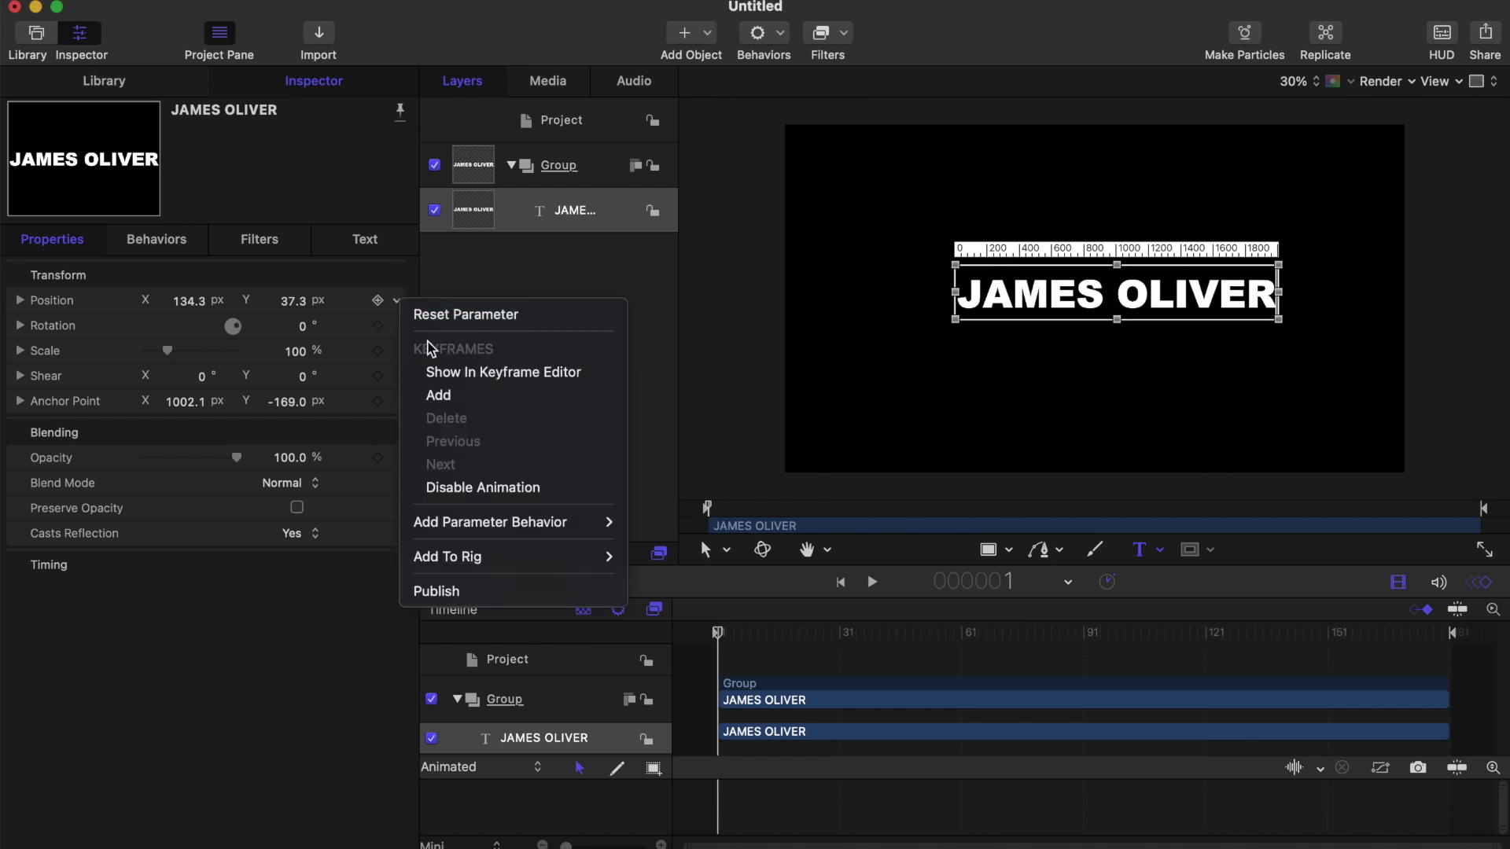
{"action": "left_click", "coordinate": [472, 313]}
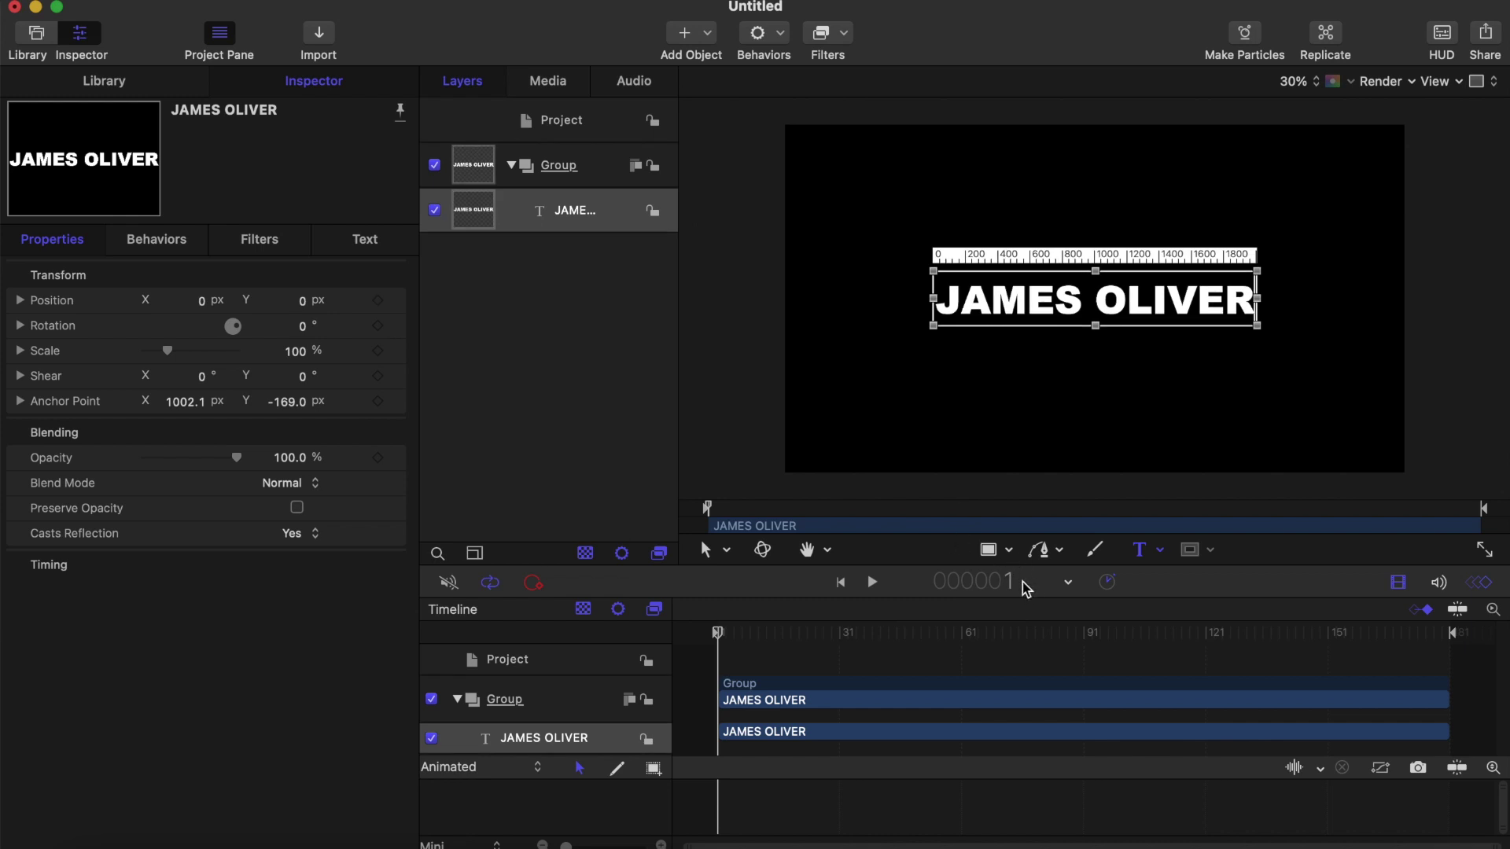
{"action": "left_click", "coordinate": [983, 550]}
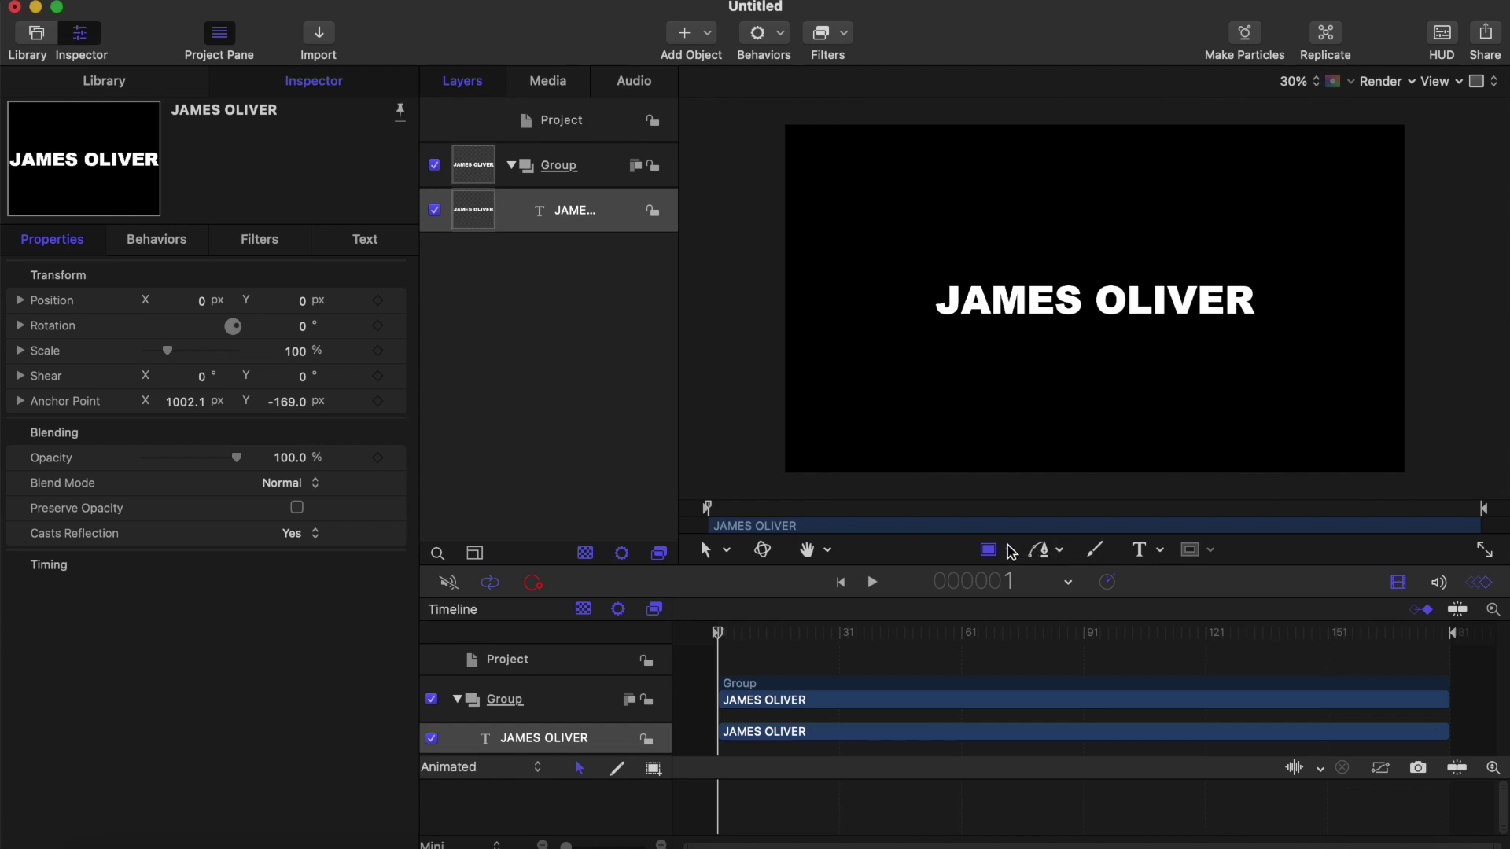
Step: Draw a straight horizontal line across the canvas just above the title
{"action": "left_click", "coordinate": [1009, 550]}
{"action": "left_click", "coordinate": [1029, 642]}
{"action": "scroll", "coordinate": [1030, 262], "scroll_direction": "up", "scroll_amount": 5}
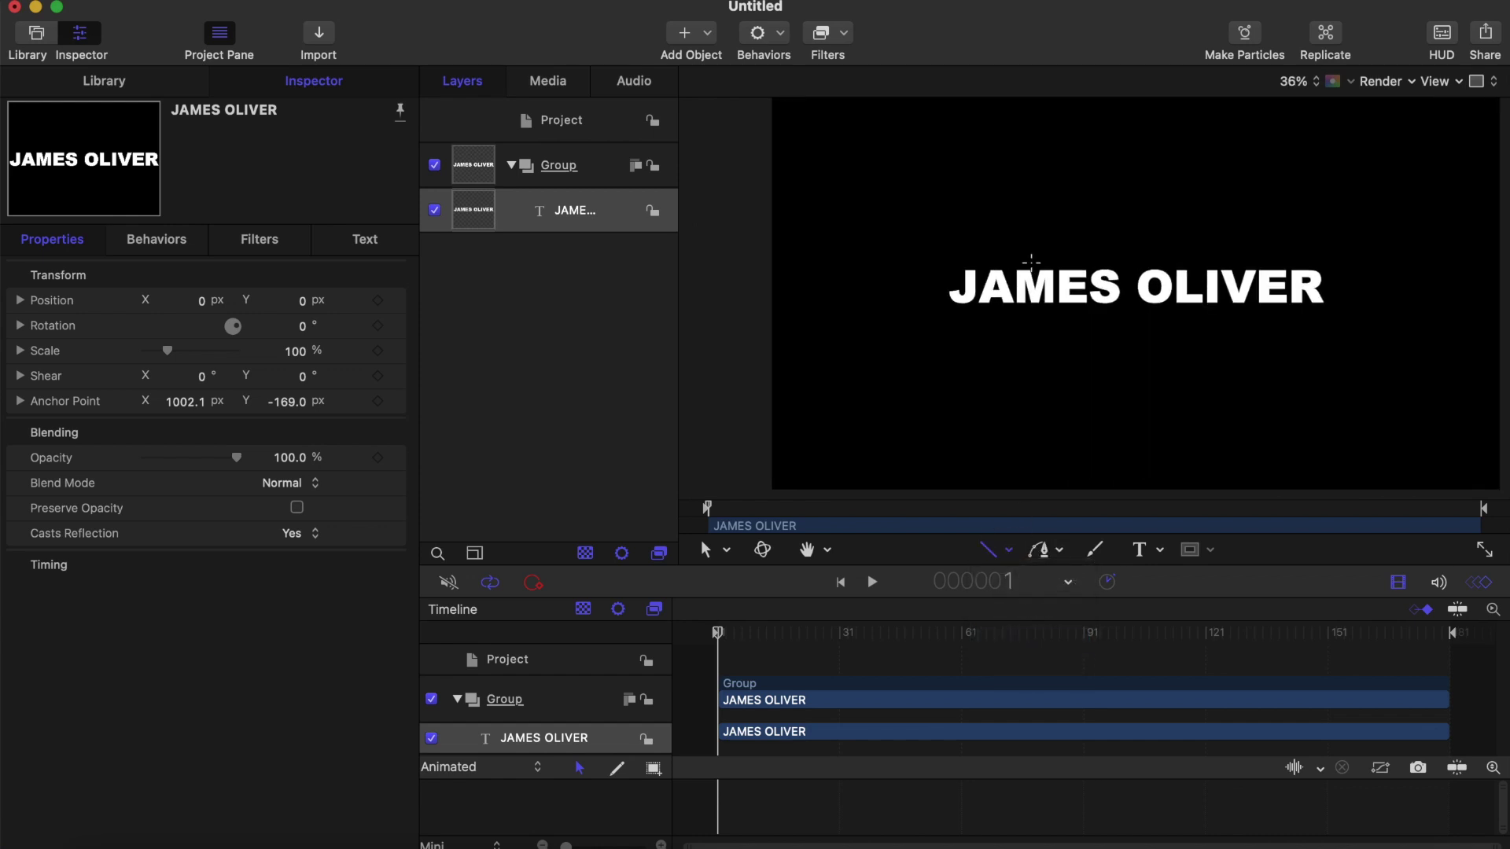
{"action": "scroll", "coordinate": [1031, 263], "scroll_direction": "down", "scroll_amount": 2}
{"action": "scroll", "coordinate": [1030, 263], "scroll_direction": "down", "scroll_amount": 2}
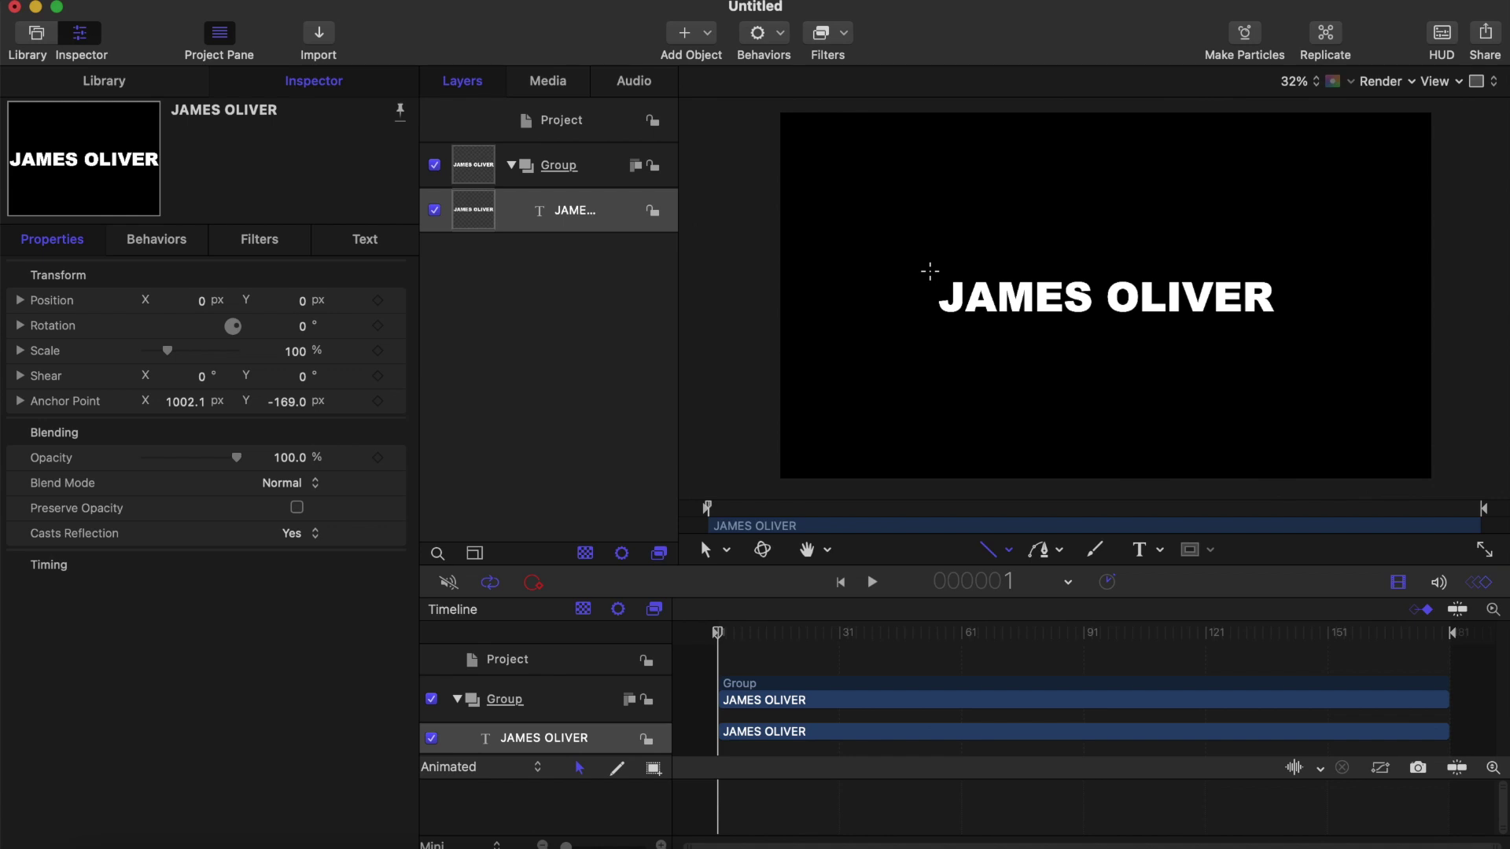
{"action": "mouse_move", "coordinate": [930, 272]}
{"action": "left_mouse_down"}
{"action": "mouse_move", "coordinate": [1183, 244]}
{"action": "mouse_move", "coordinate": [1287, 259]}
{"action": "left_mouse_up"}
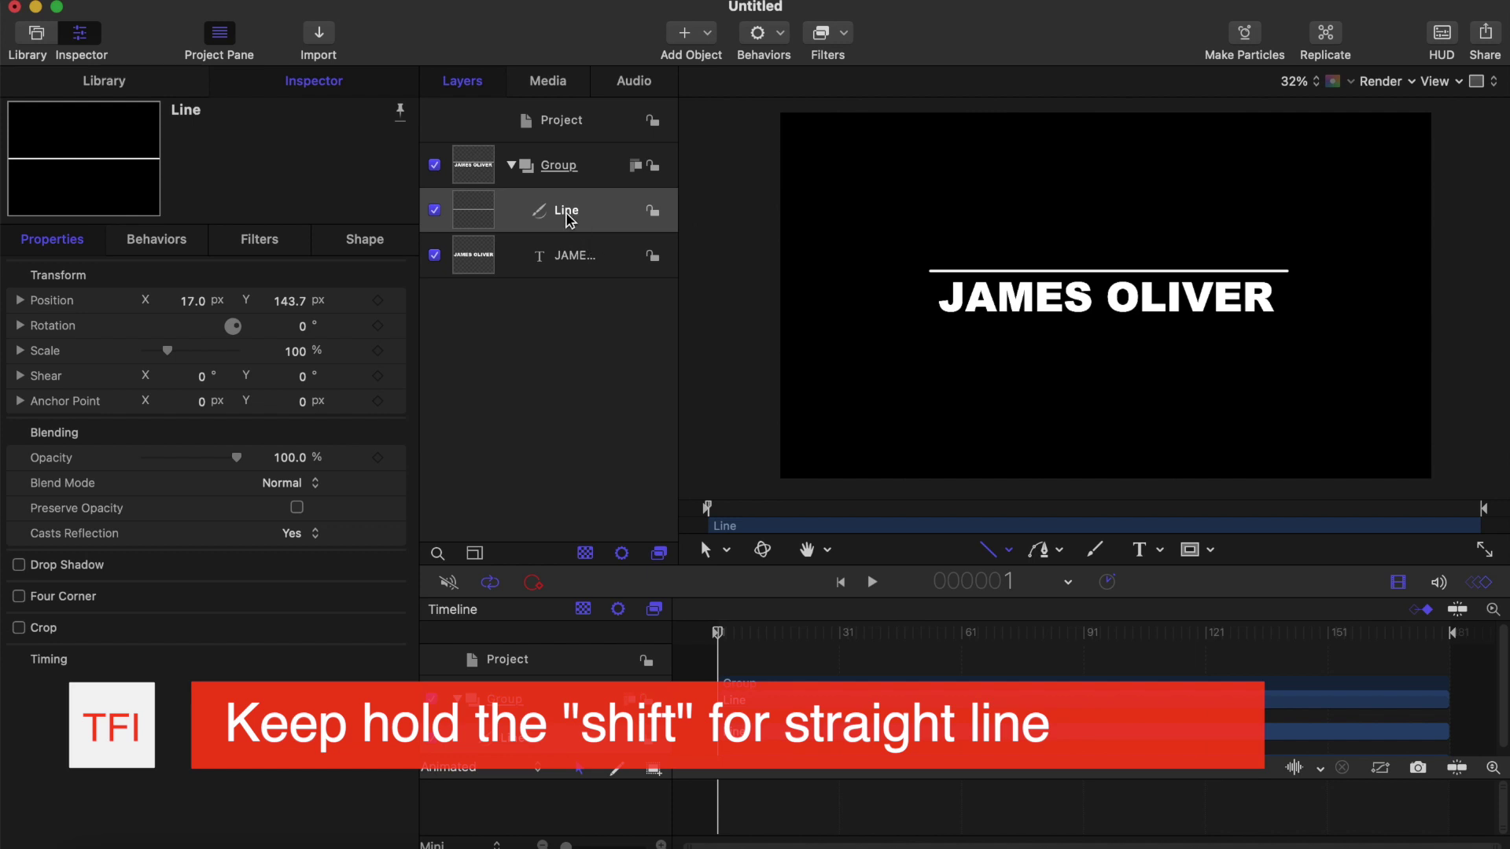
Step: Duplicate the line layer and rename the copy 'Line down'
{"action": "key", "text": "super+d"}
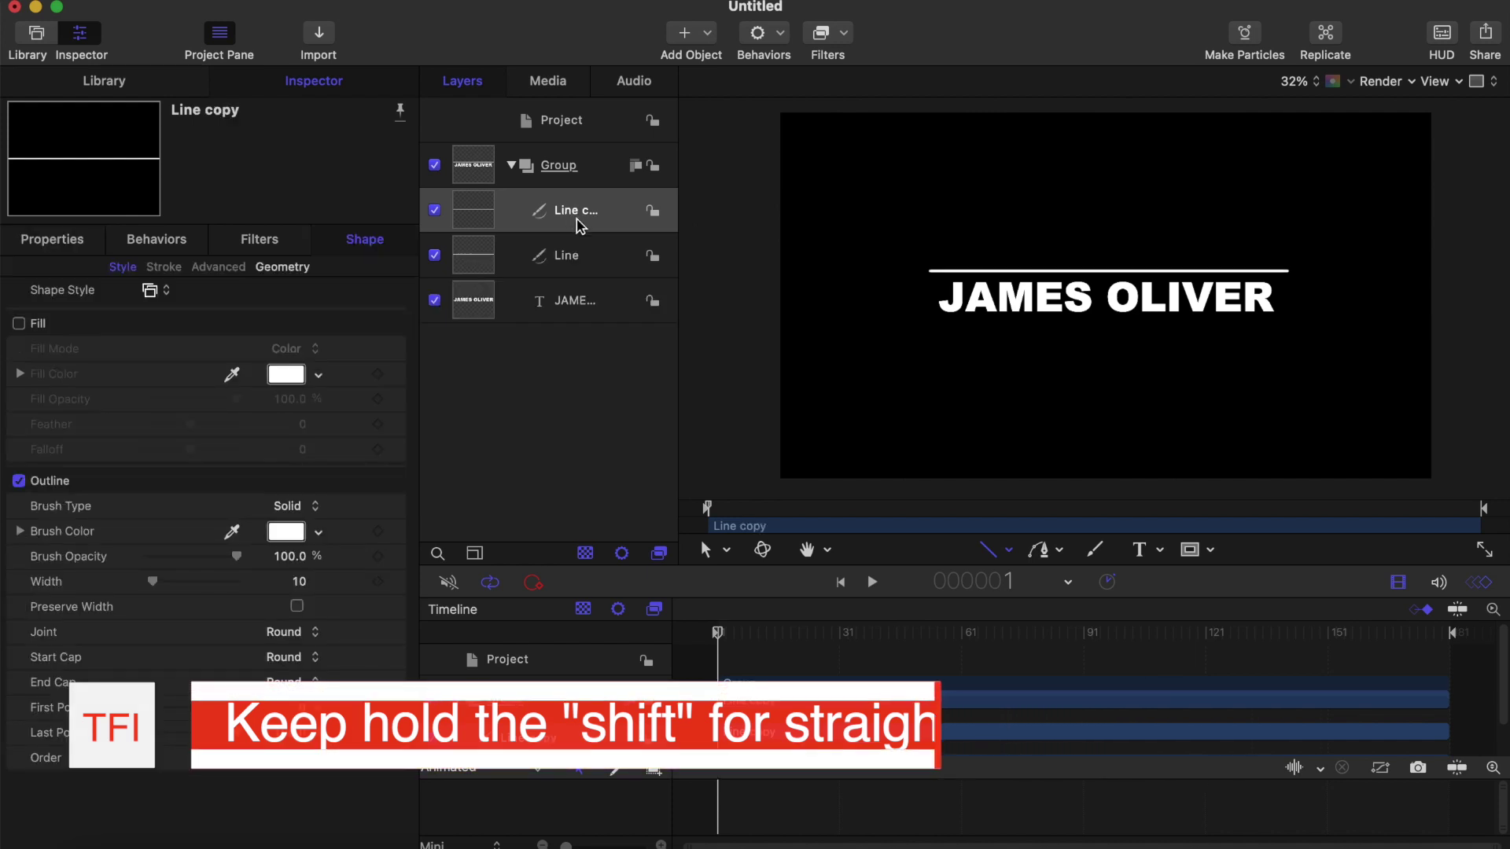
{"action": "left_click", "coordinate": [571, 224]}
{"action": "left_click", "coordinate": [569, 220]}
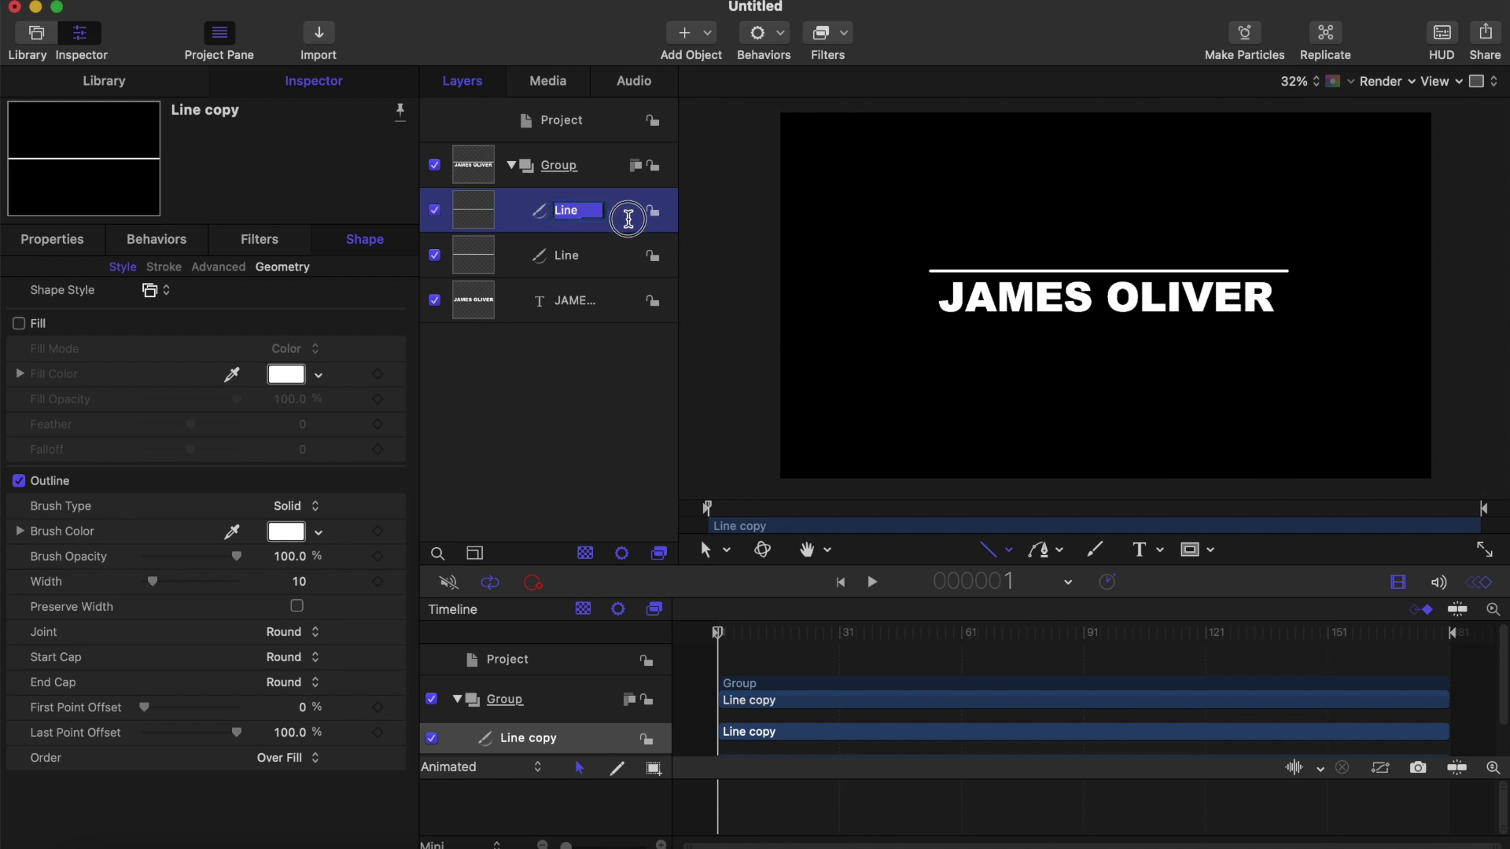
{"action": "left_click_drag", "start_coordinate": [621, 209], "coordinate": [574, 216]}
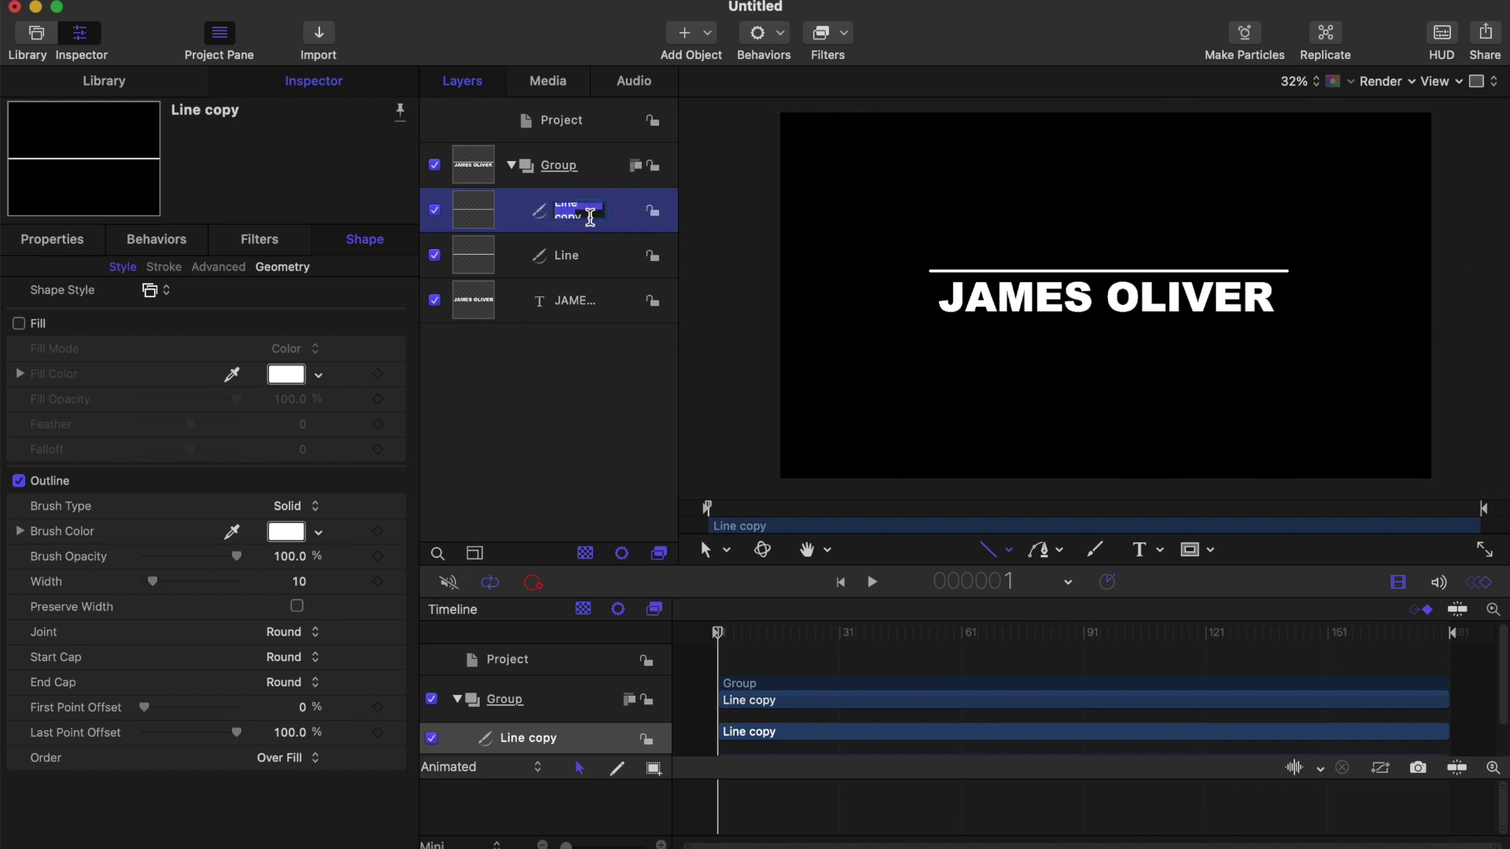
{"action": "key", "text": "BackSpace"}
{"action": "type", "text": "down"}
{"action": "key", "text": "Return"}
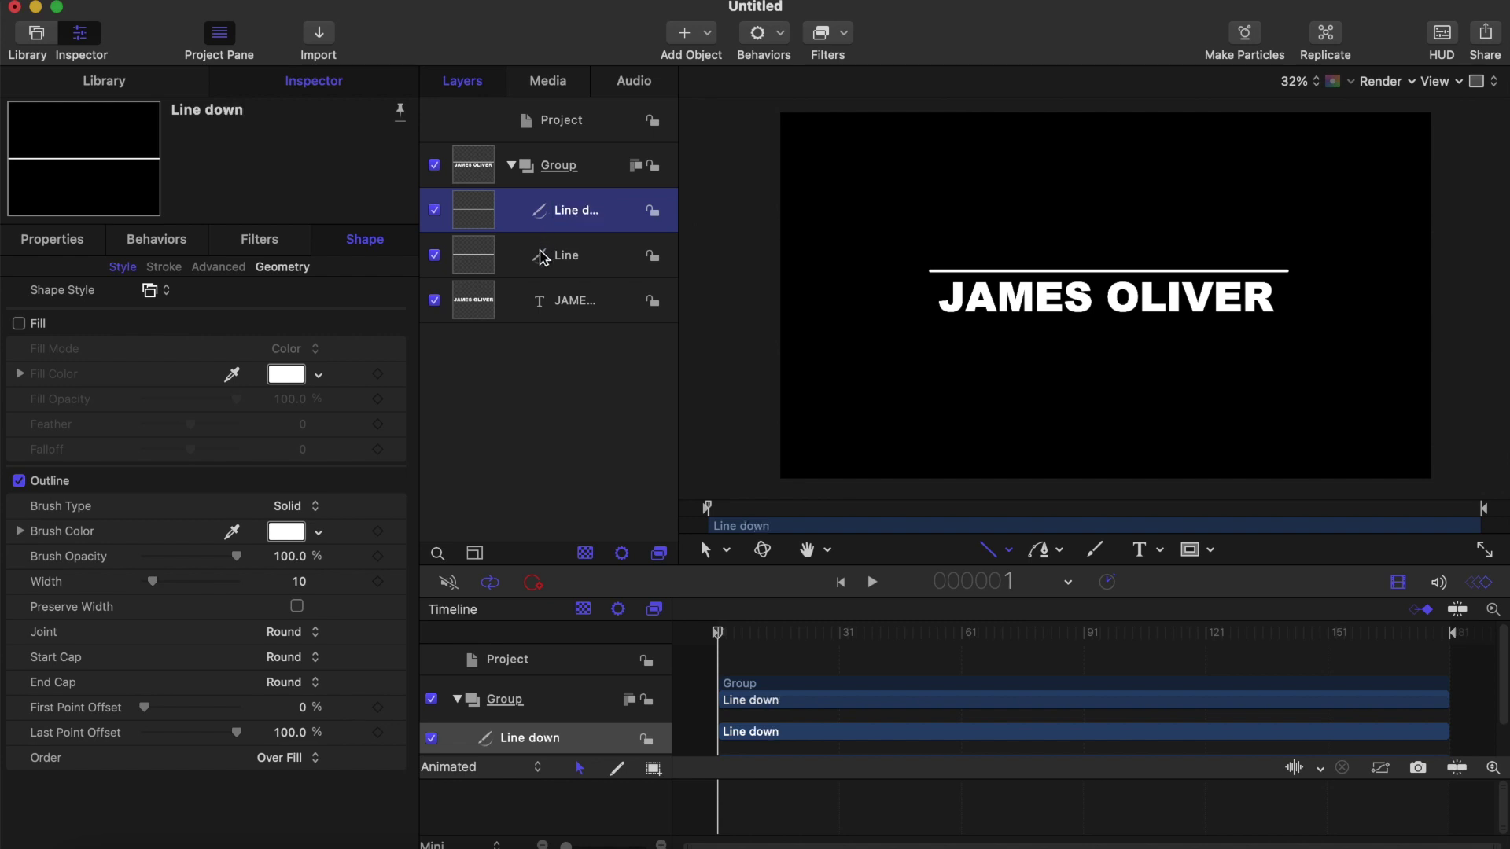
Step: Rename the original line layer 'Line up'
{"action": "left_click", "coordinate": [576, 255]}
{"action": "left_click", "coordinate": [576, 256]}
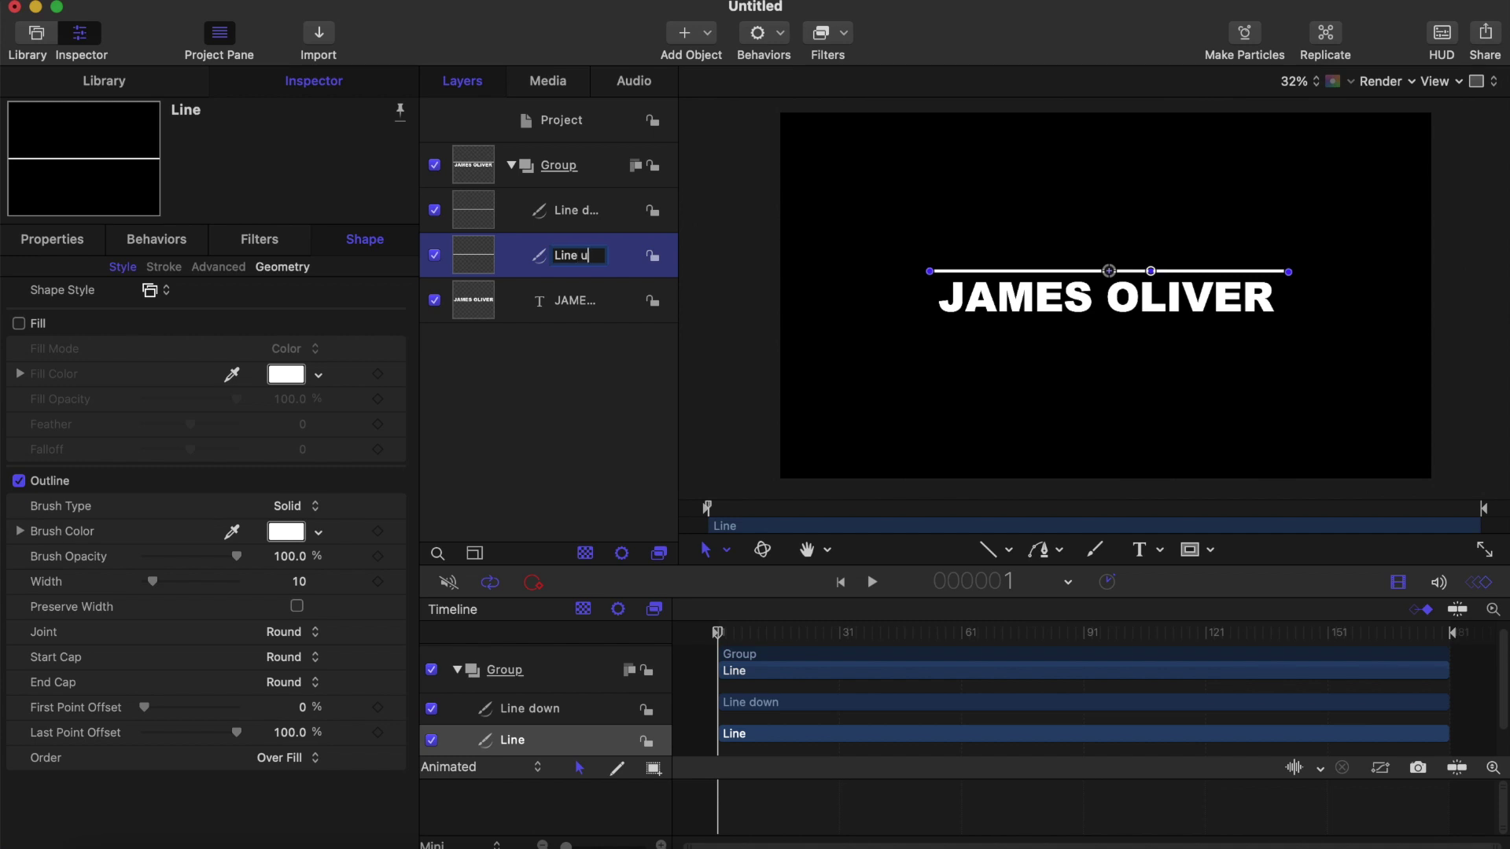
{"action": "key", "text": "Return"}
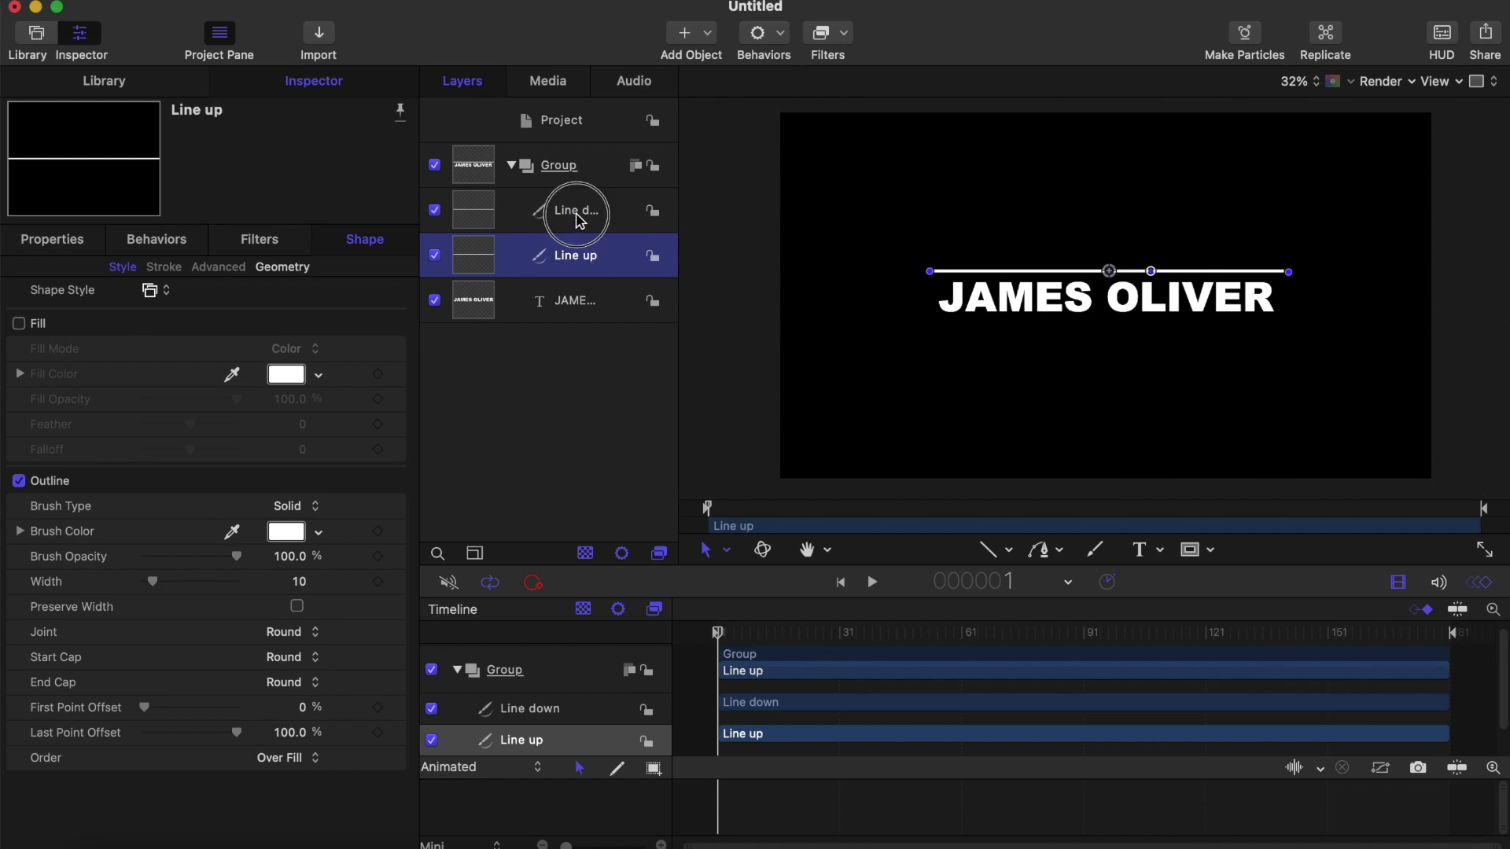
{"action": "left_click", "coordinate": [562, 210]}
{"action": "left_click", "coordinate": [51, 240]}
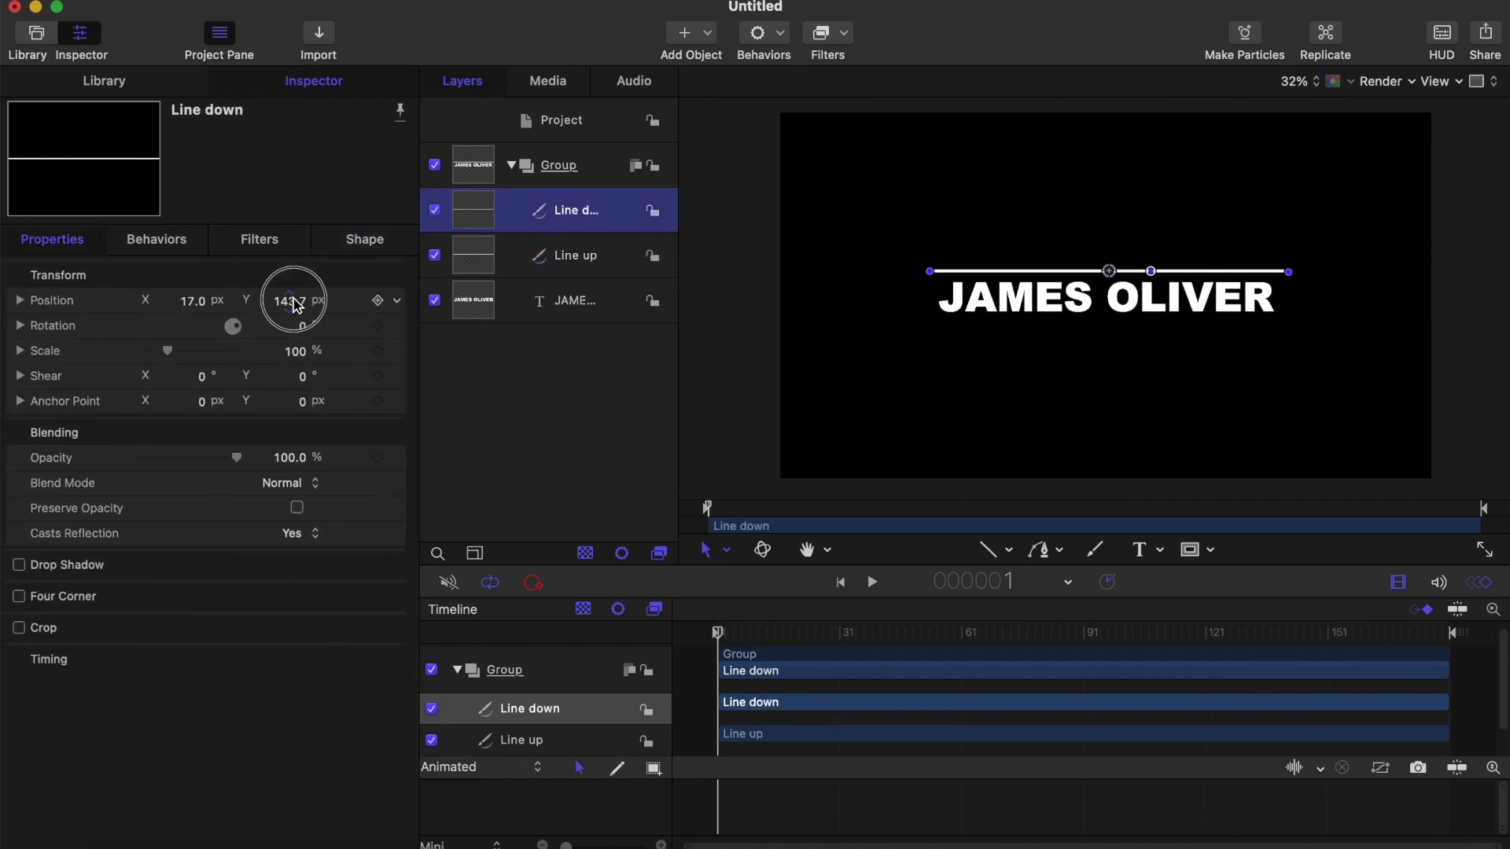
Step: Move Line down so it sits just below the title
{"action": "left_click_drag", "start_coordinate": [288, 298], "coordinate": [289, 299]}
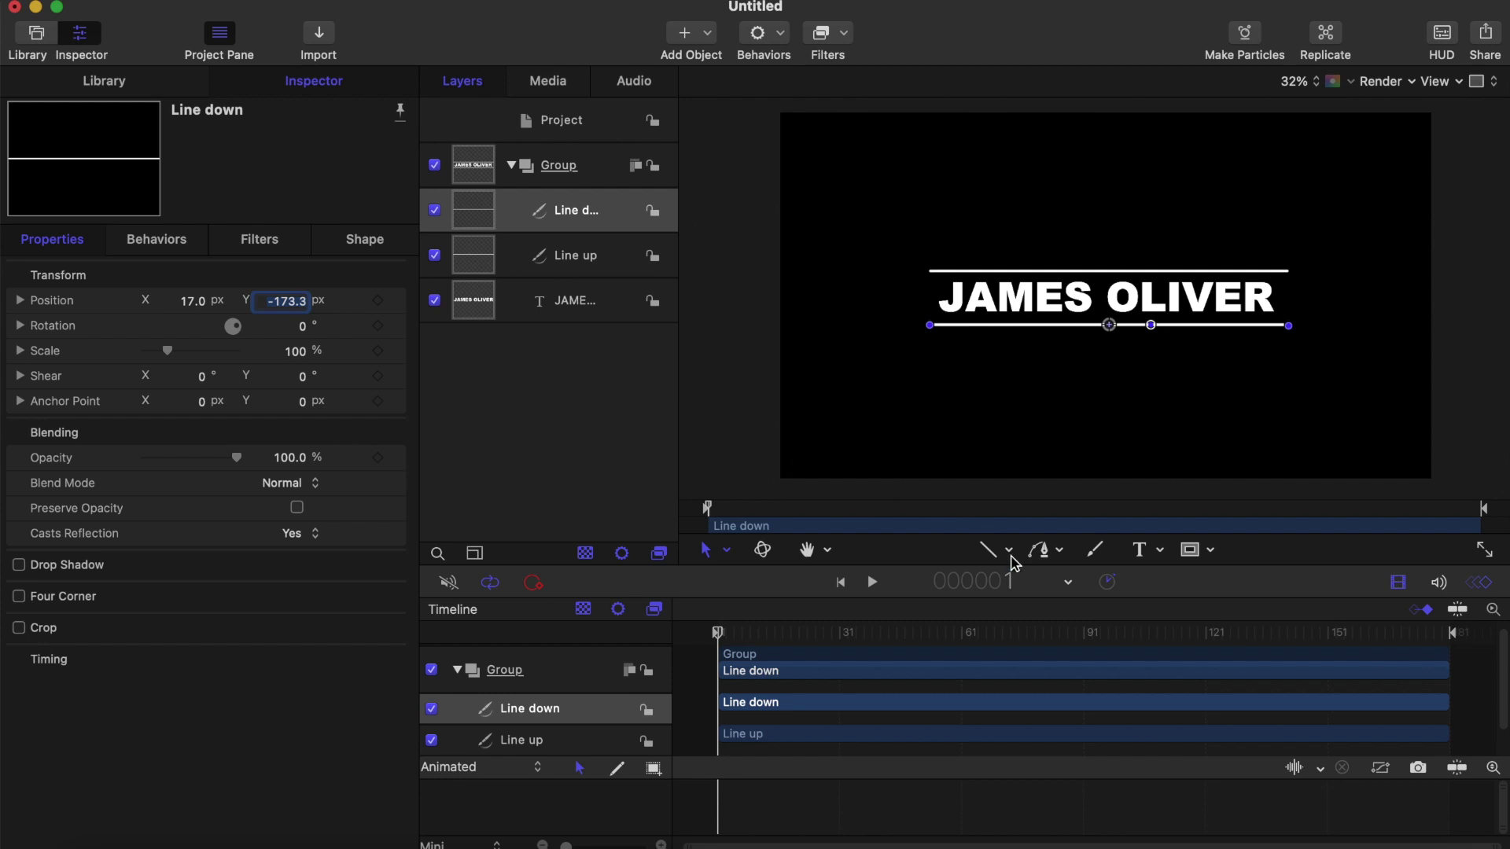
{"action": "left_click", "coordinate": [995, 553]}
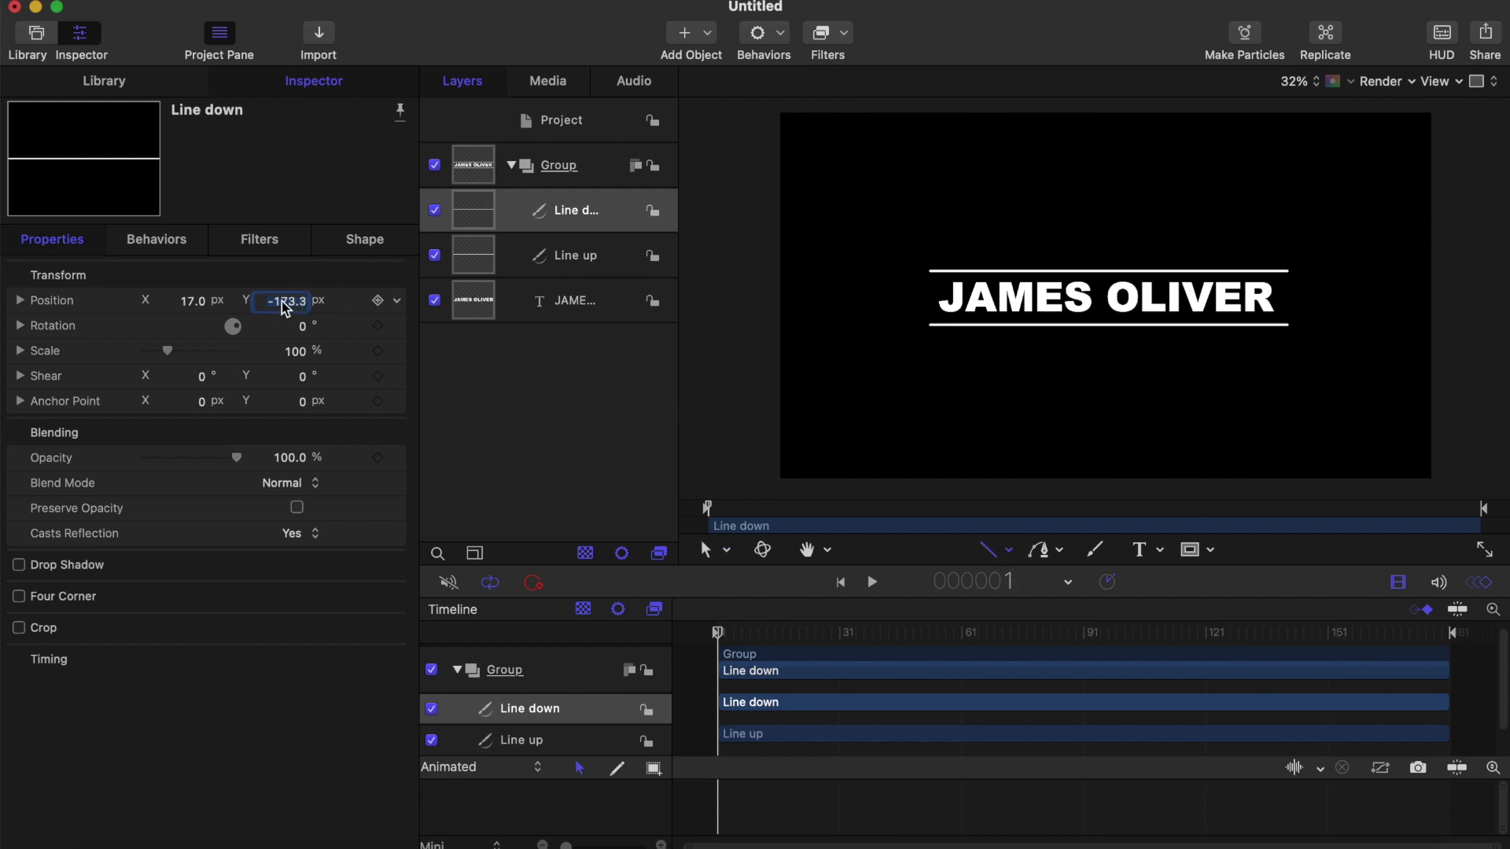
{"action": "left_click_drag", "start_coordinate": [289, 301], "coordinate": [290, 300]}
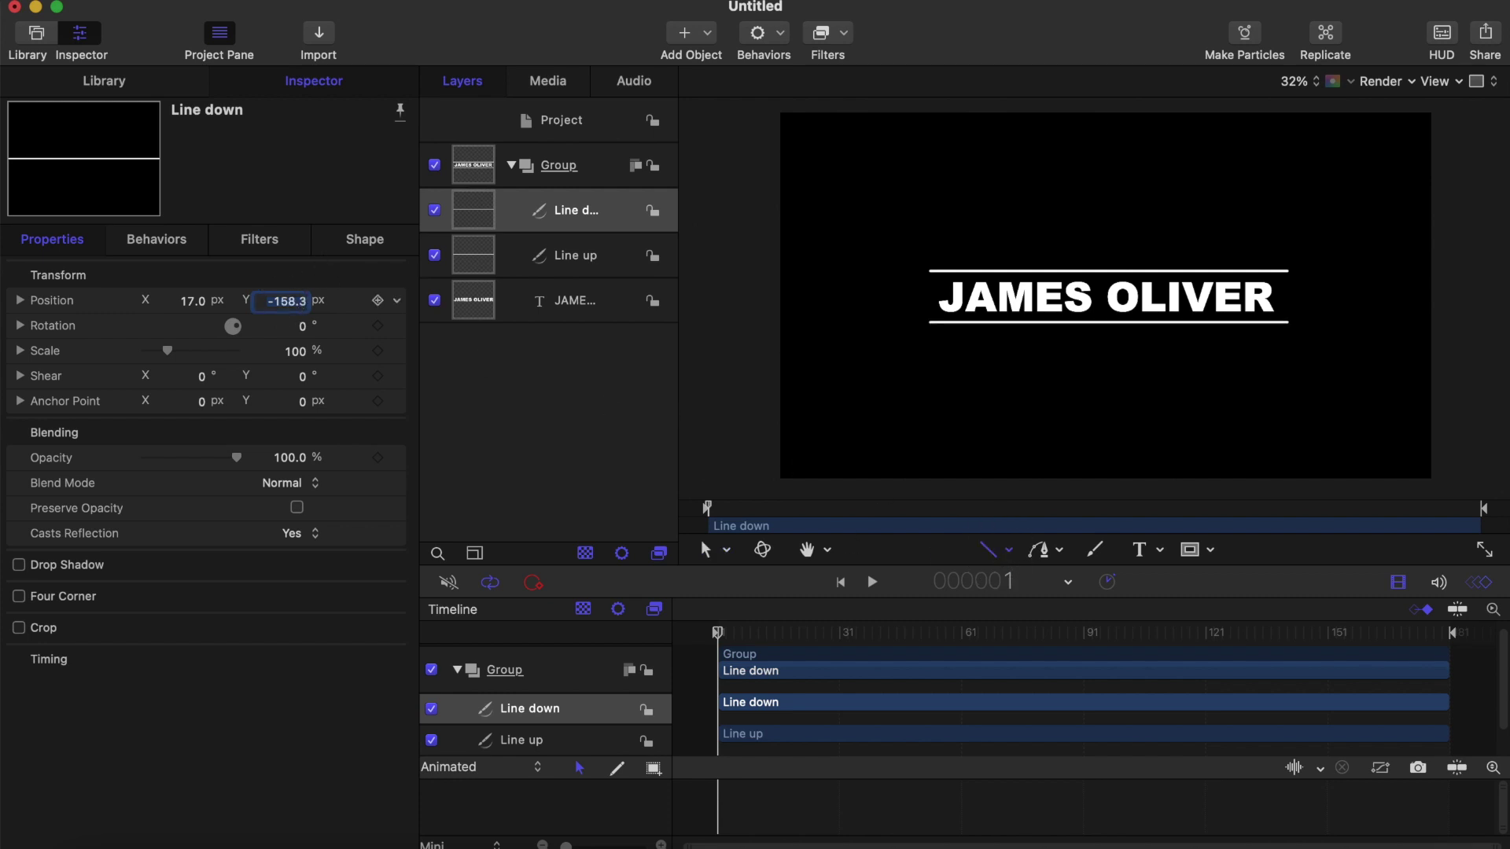
Step: Give Line down a 20-wide stroke with Square joints, start cap and end cap
{"action": "left_click", "coordinate": [364, 239]}
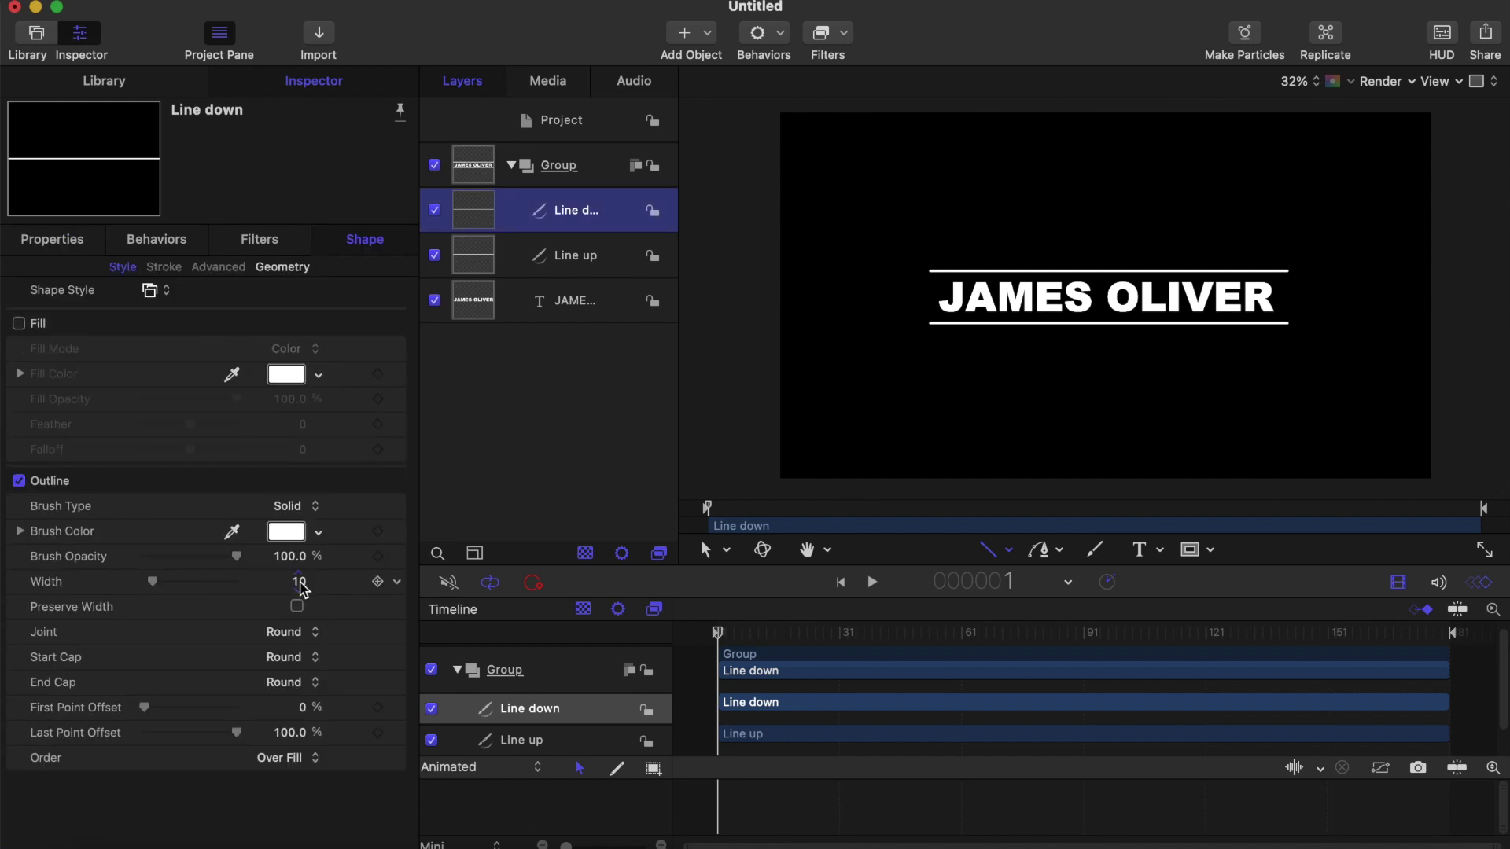
{"action": "left_click_drag", "start_coordinate": [301, 588], "coordinate": [300, 583]}
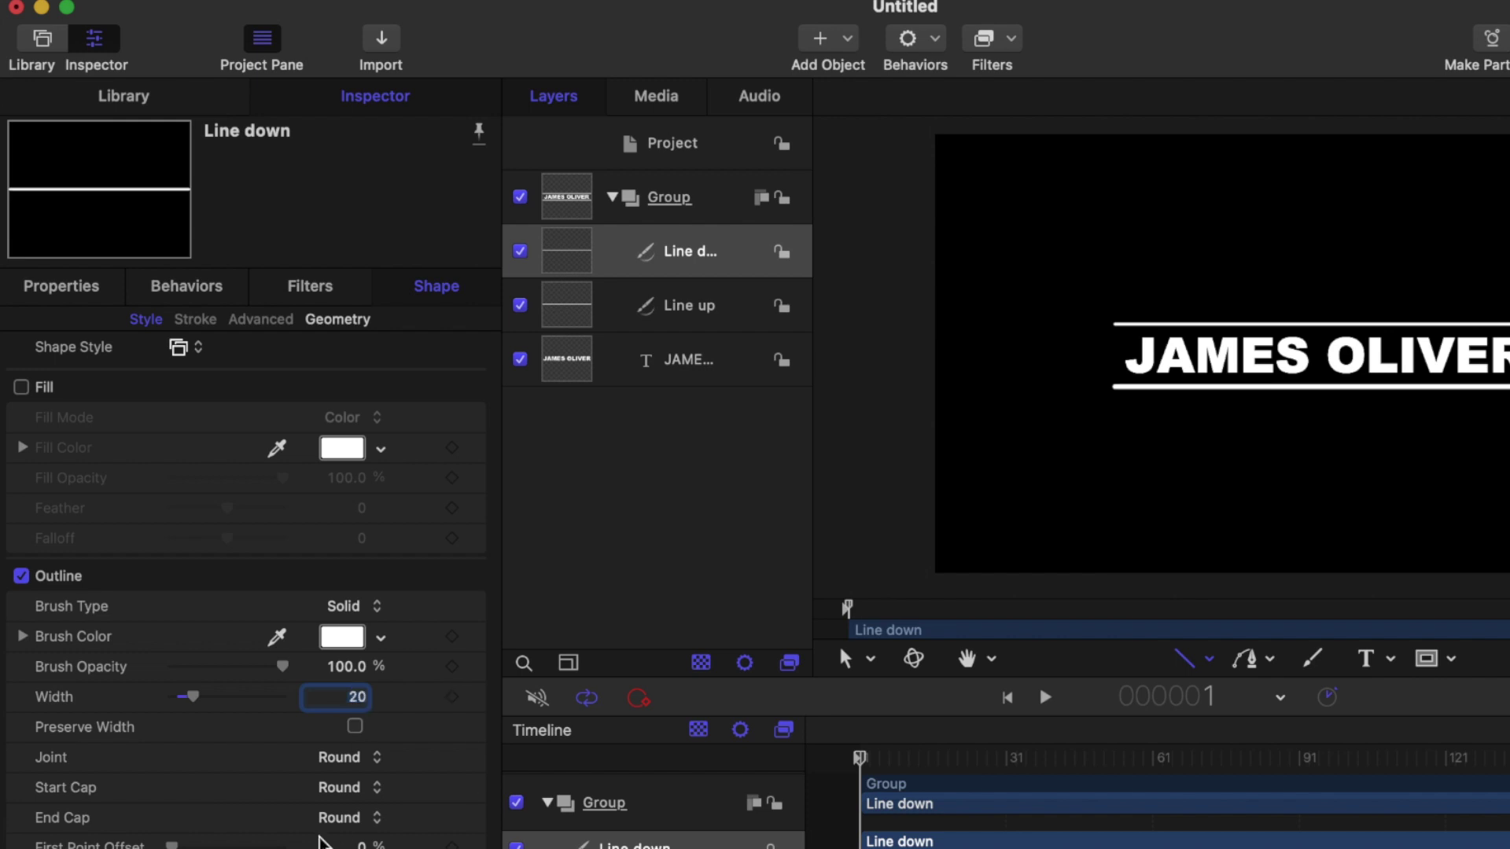
{"action": "left_click", "coordinate": [340, 757]}
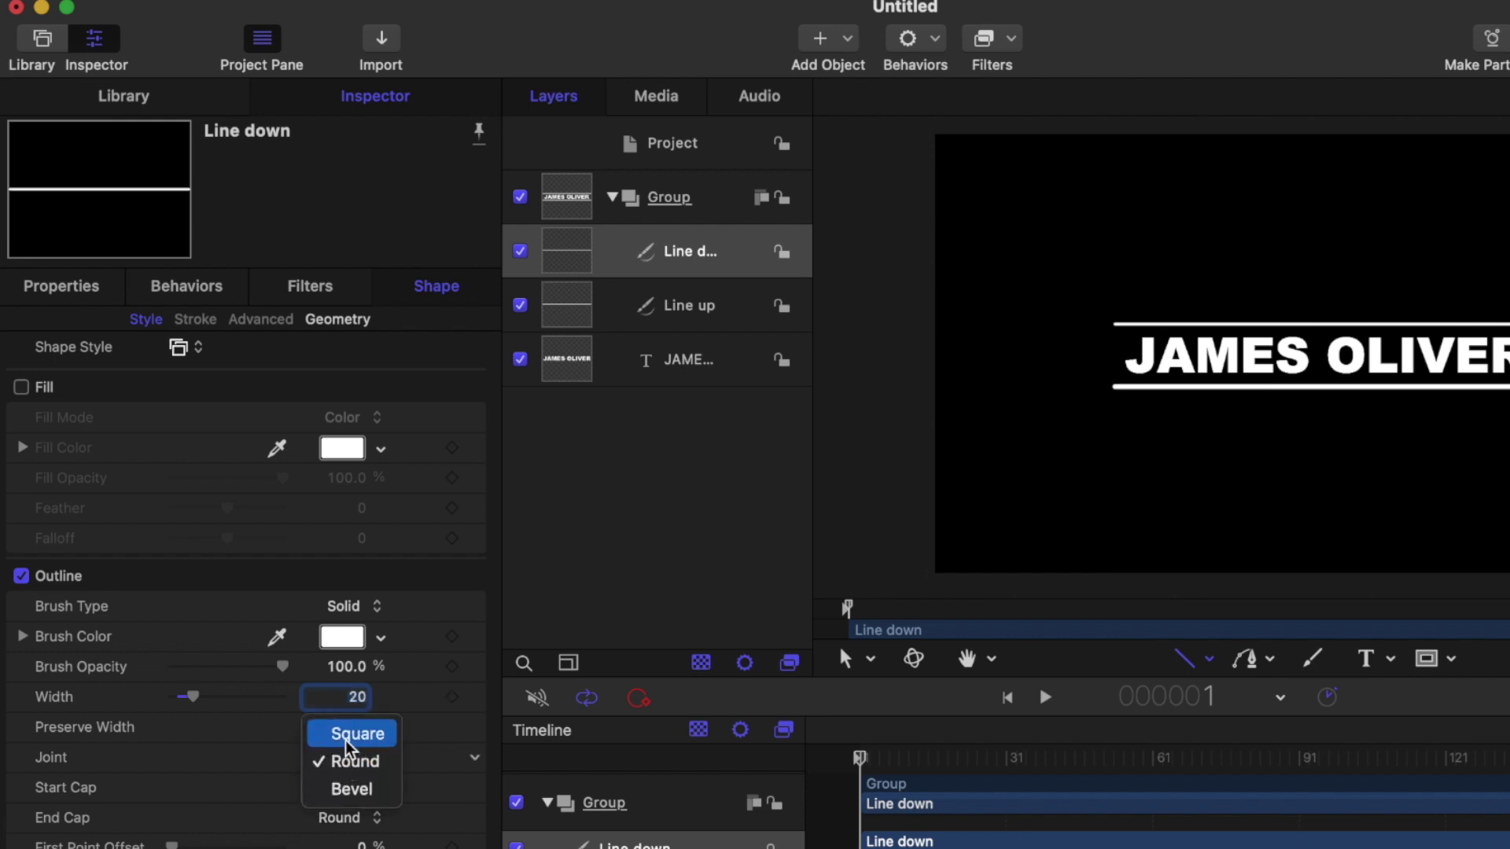
{"action": "left_click", "coordinate": [354, 736]}
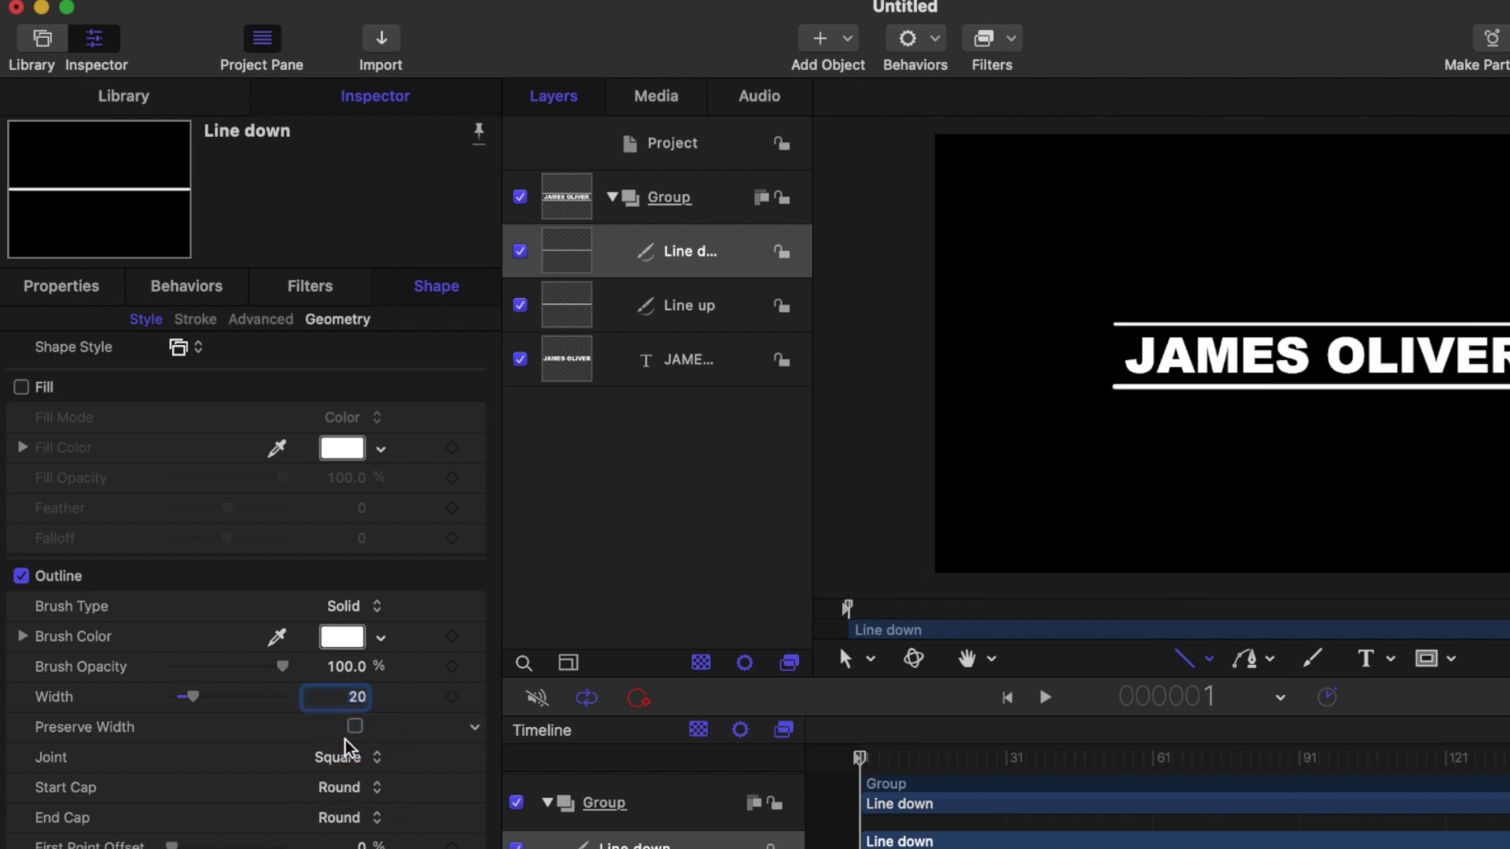
{"action": "left_click", "coordinate": [344, 787]}
{"action": "left_click", "coordinate": [341, 775]}
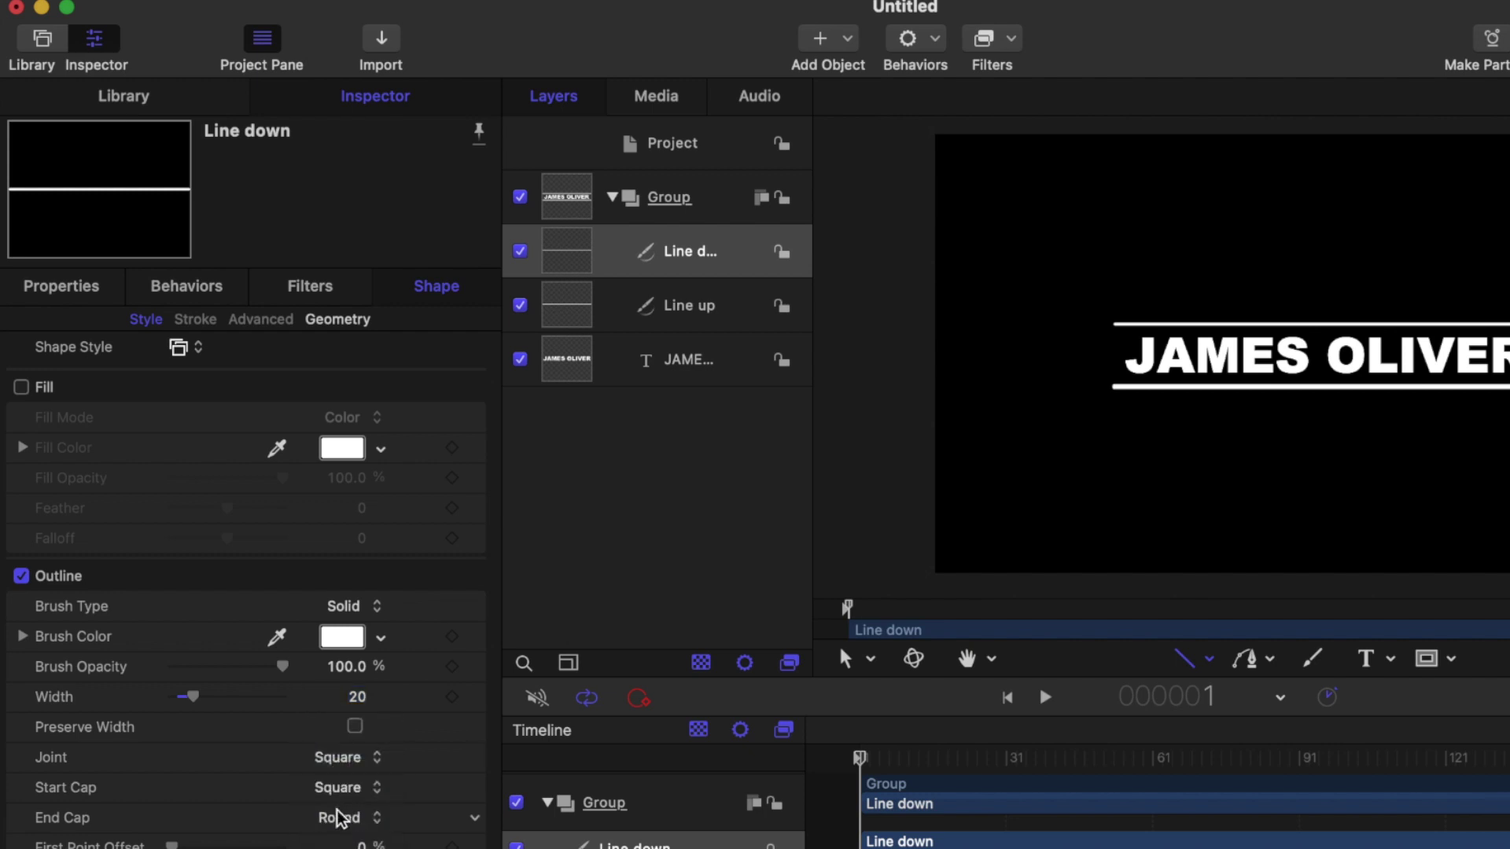
{"action": "left_click", "coordinate": [338, 818]}
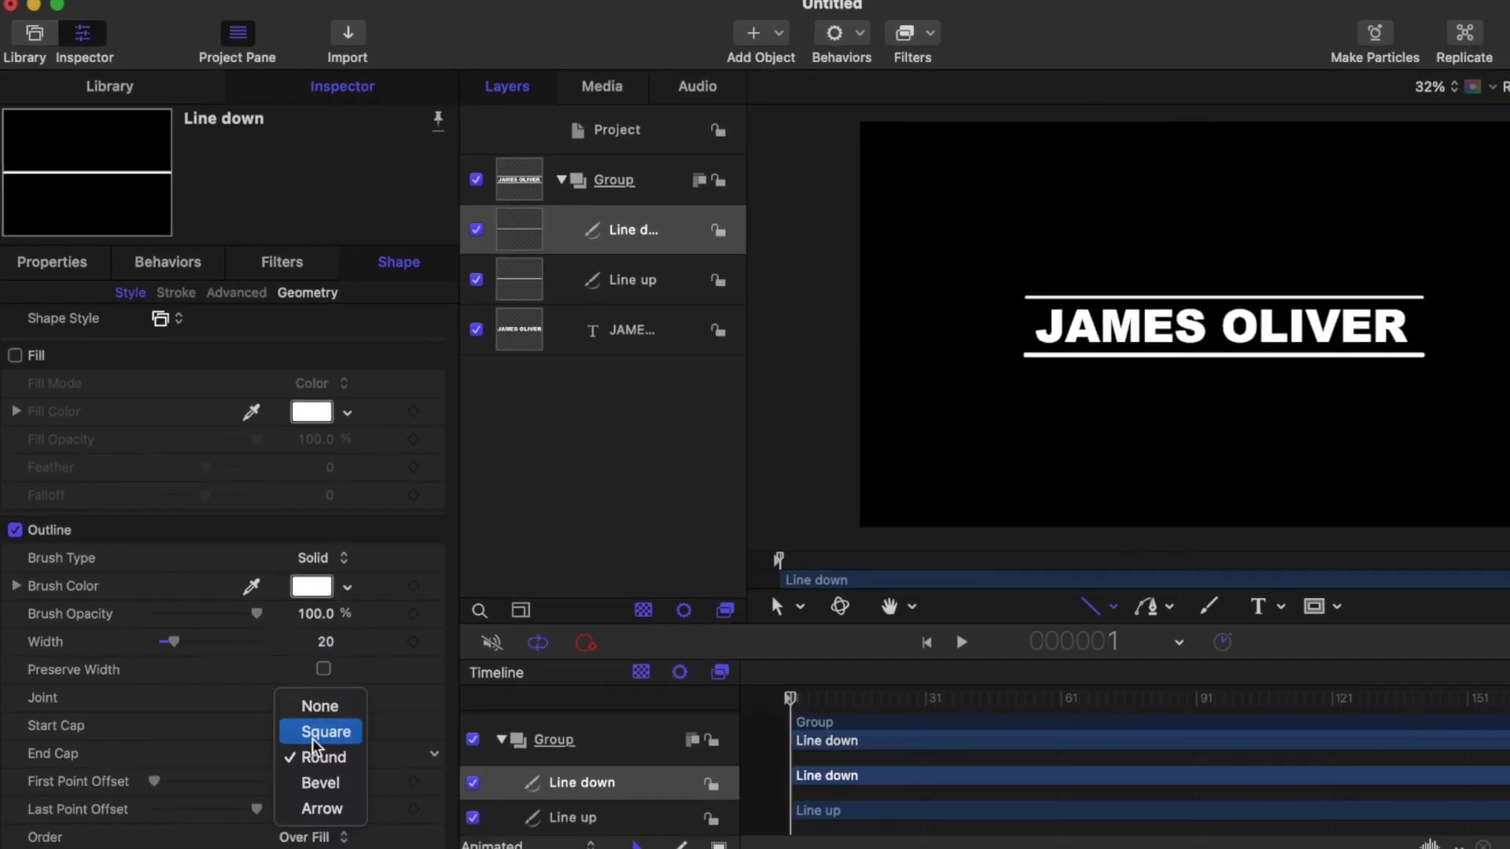
{"action": "left_click", "coordinate": [345, 798]}
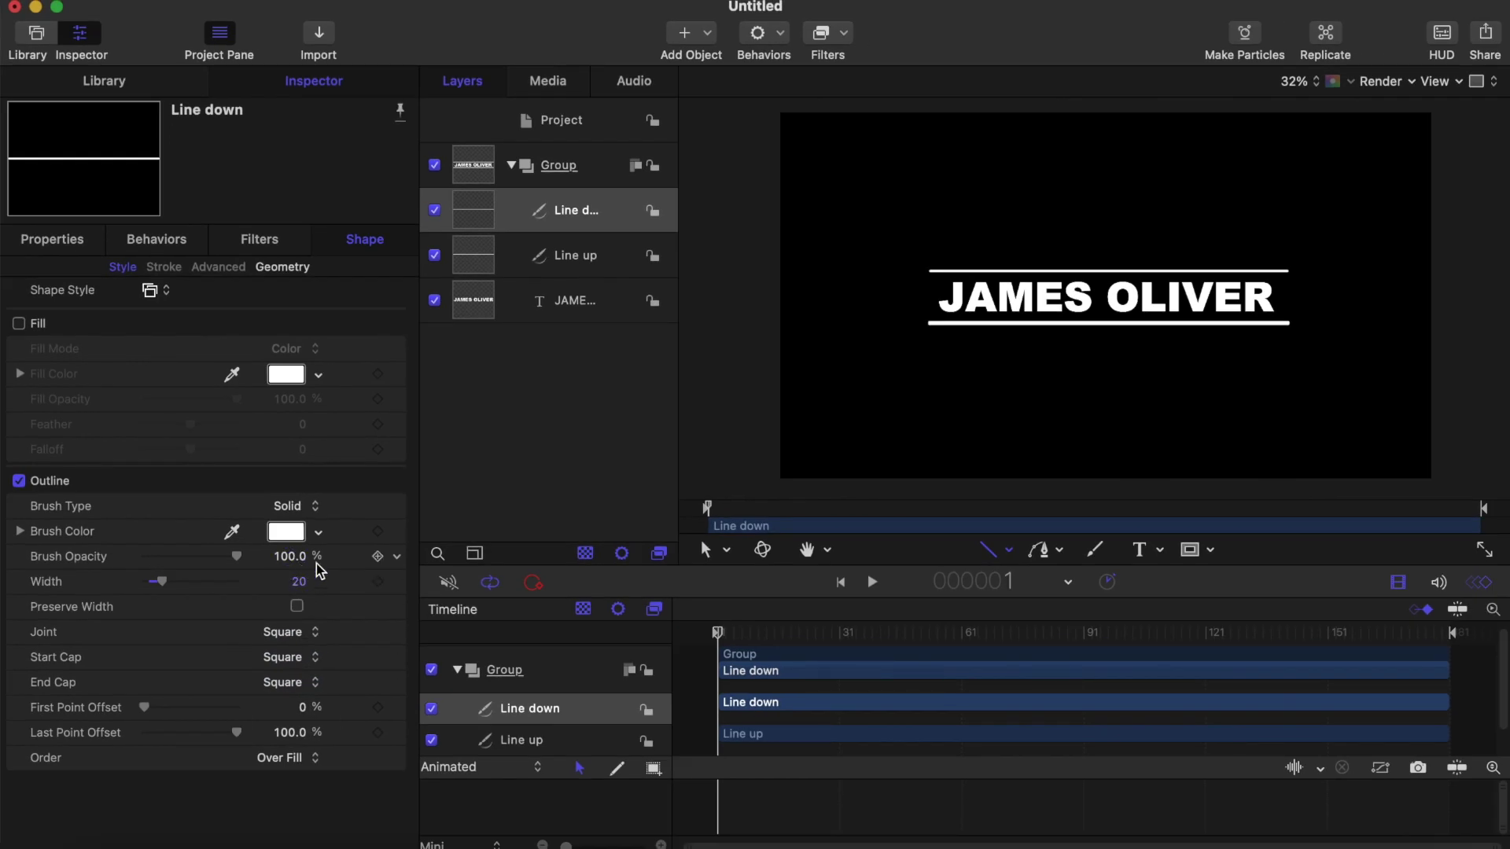
{"action": "left_click", "coordinate": [572, 258]}
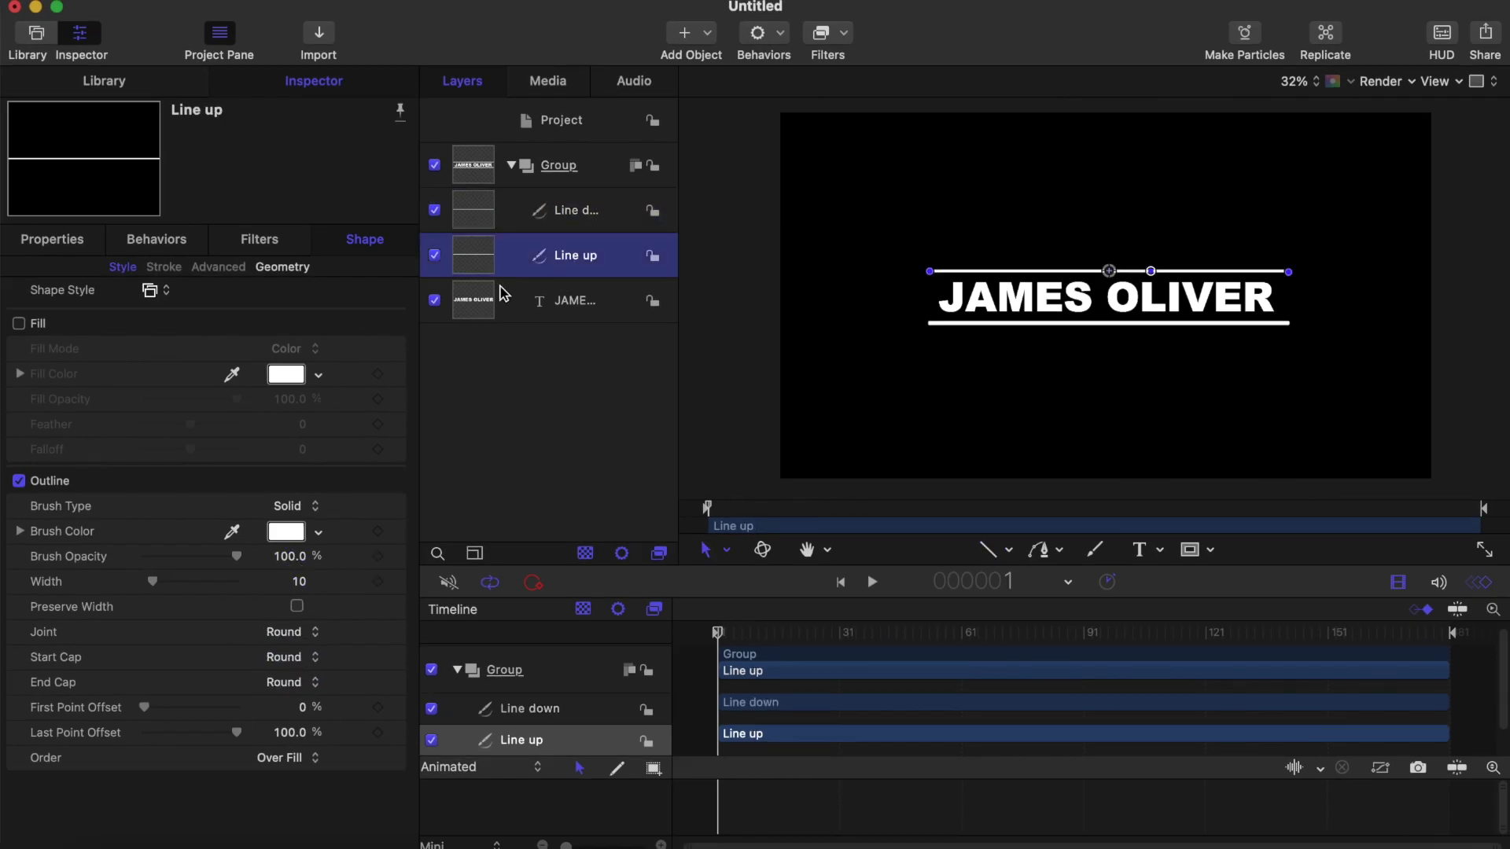
Step: Set Line up's stroke width to 20 with Square start and end caps
{"action": "left_click", "coordinate": [292, 584]}
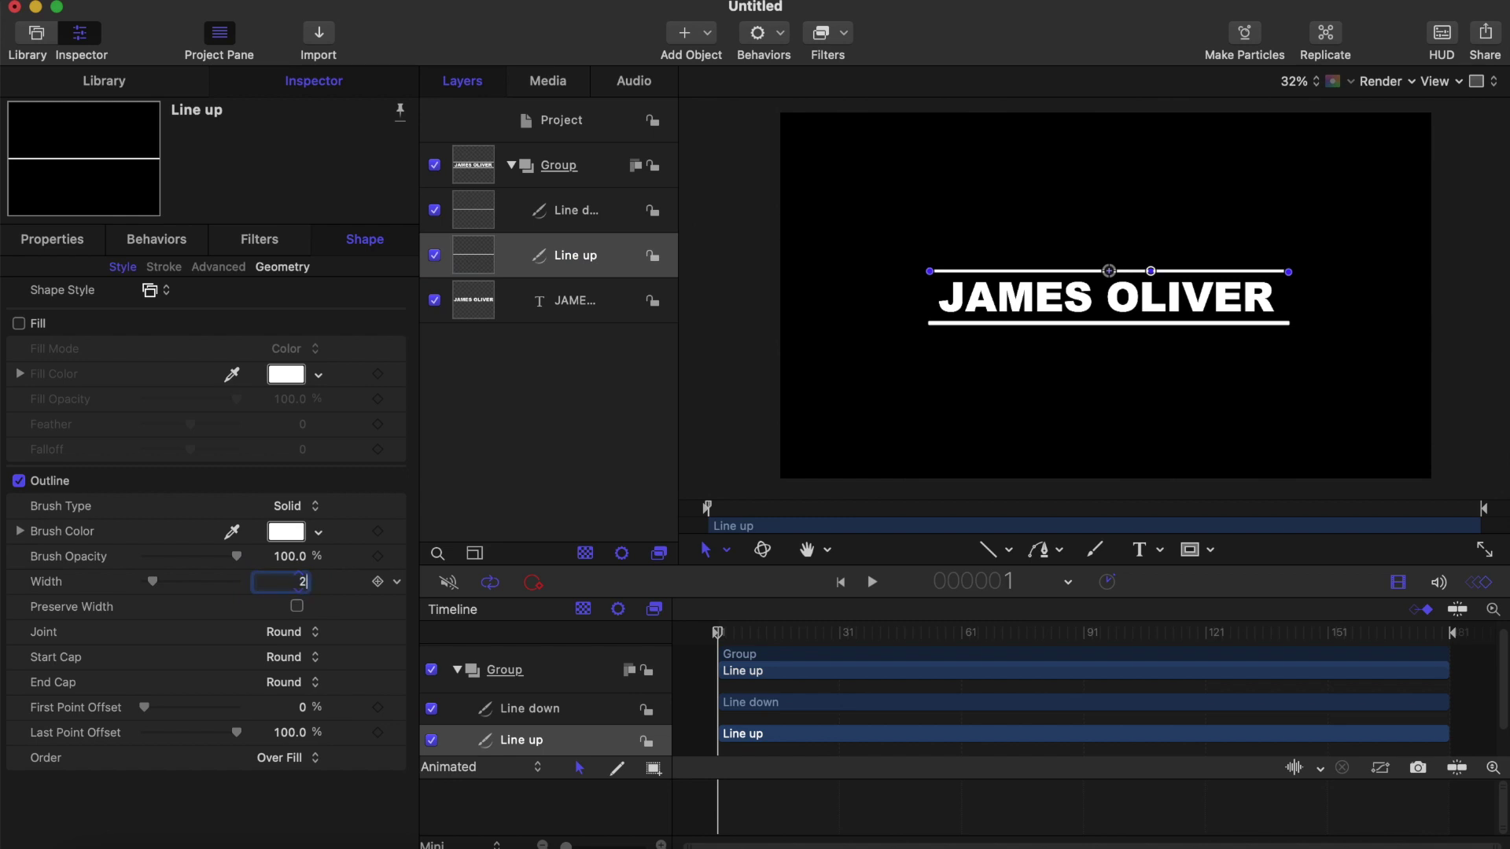
{"action": "type", "text": "20"}
{"action": "key", "text": "Return"}
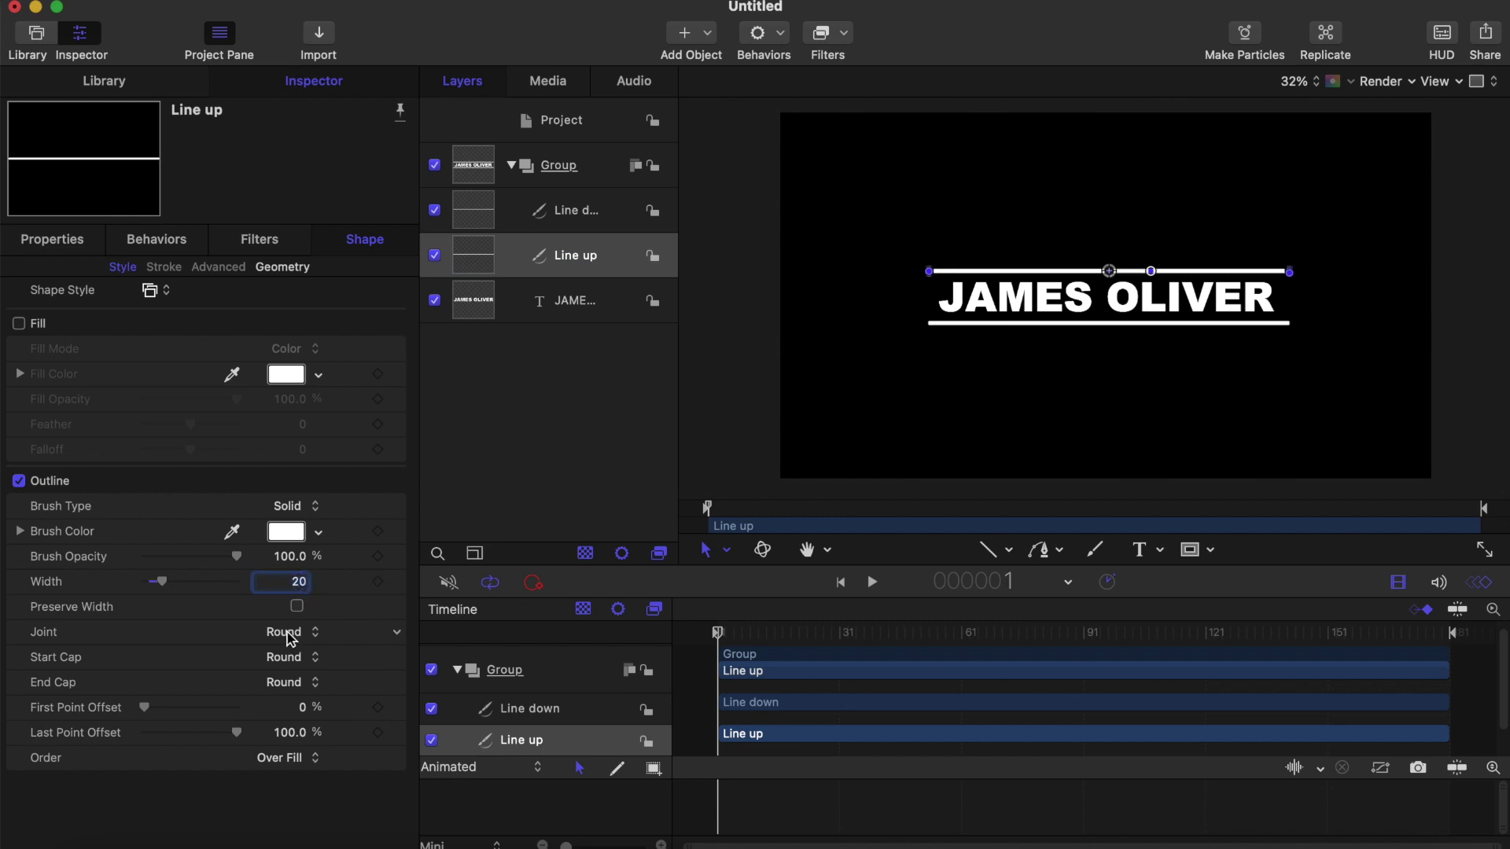
{"action": "left_click", "coordinate": [296, 657]}
{"action": "left_click", "coordinate": [296, 638]}
{"action": "left_click", "coordinate": [291, 682]}
{"action": "left_click", "coordinate": [296, 661]}
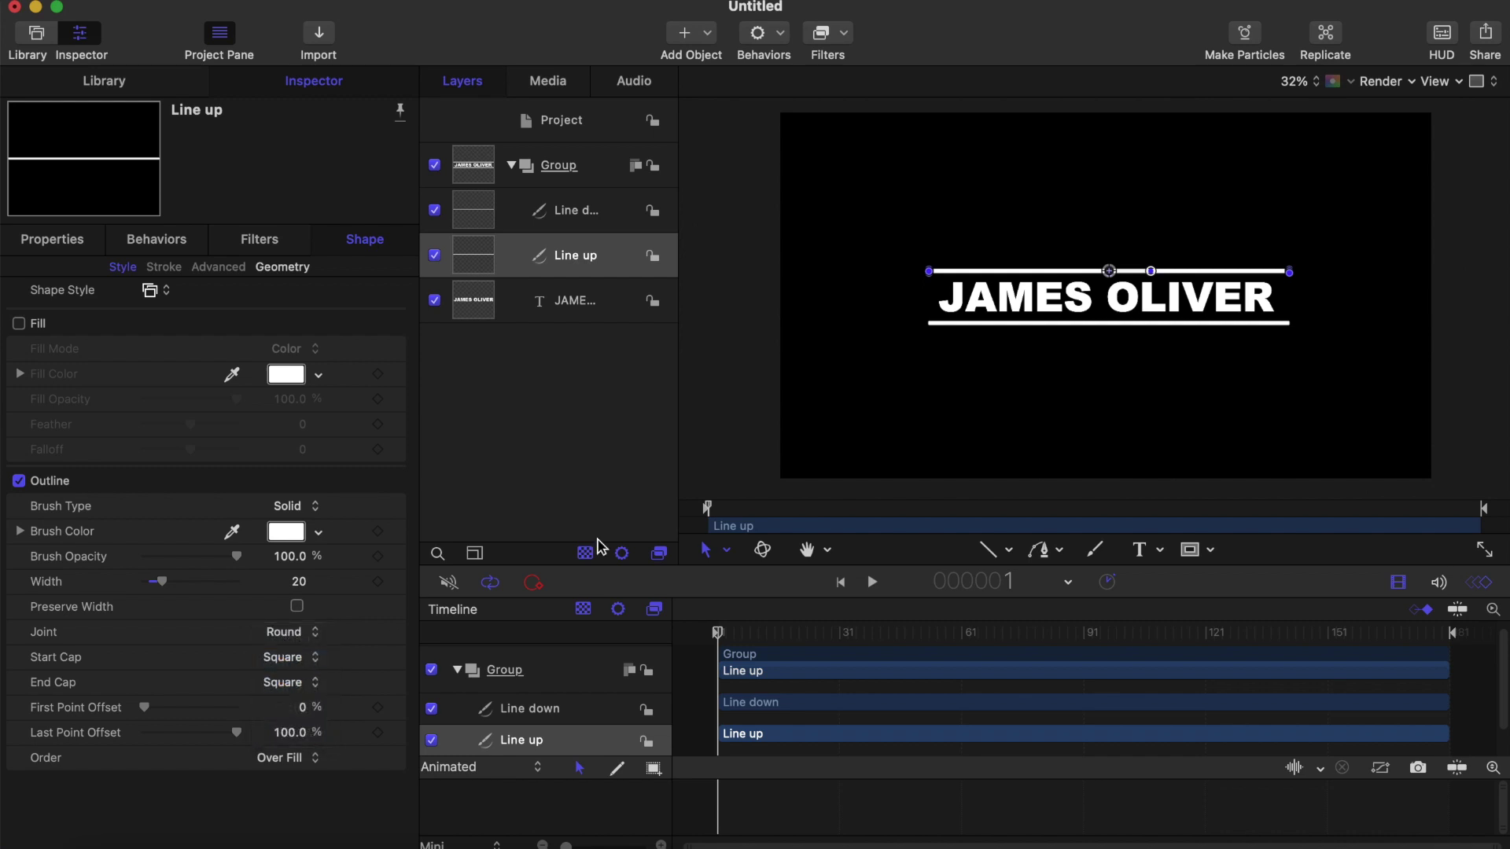
{"action": "left_click", "coordinate": [989, 551]}
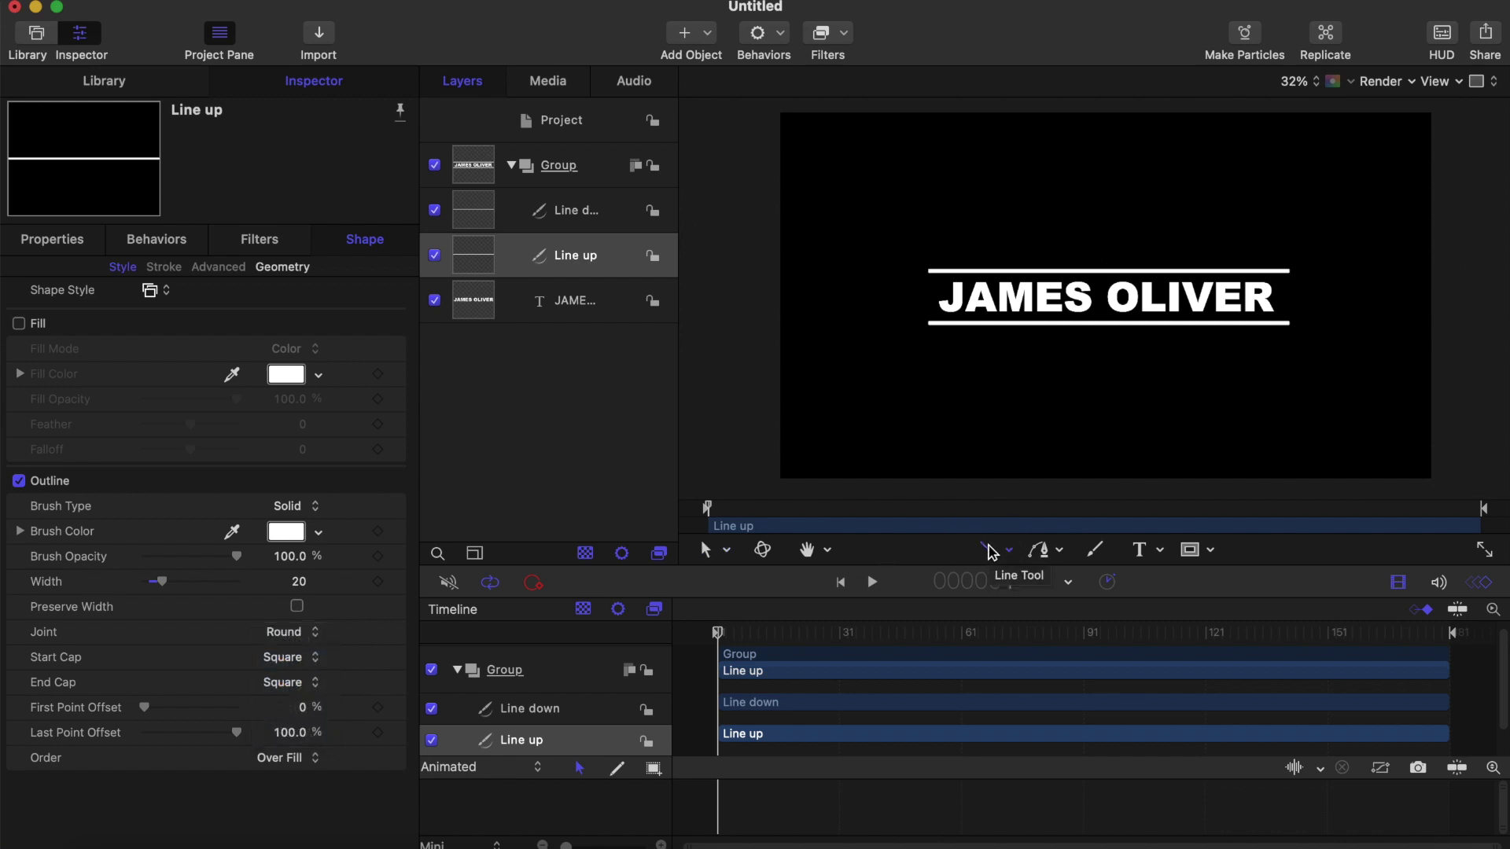
{"action": "left_click", "coordinate": [579, 217]}
{"action": "left_click", "coordinate": [574, 302]}
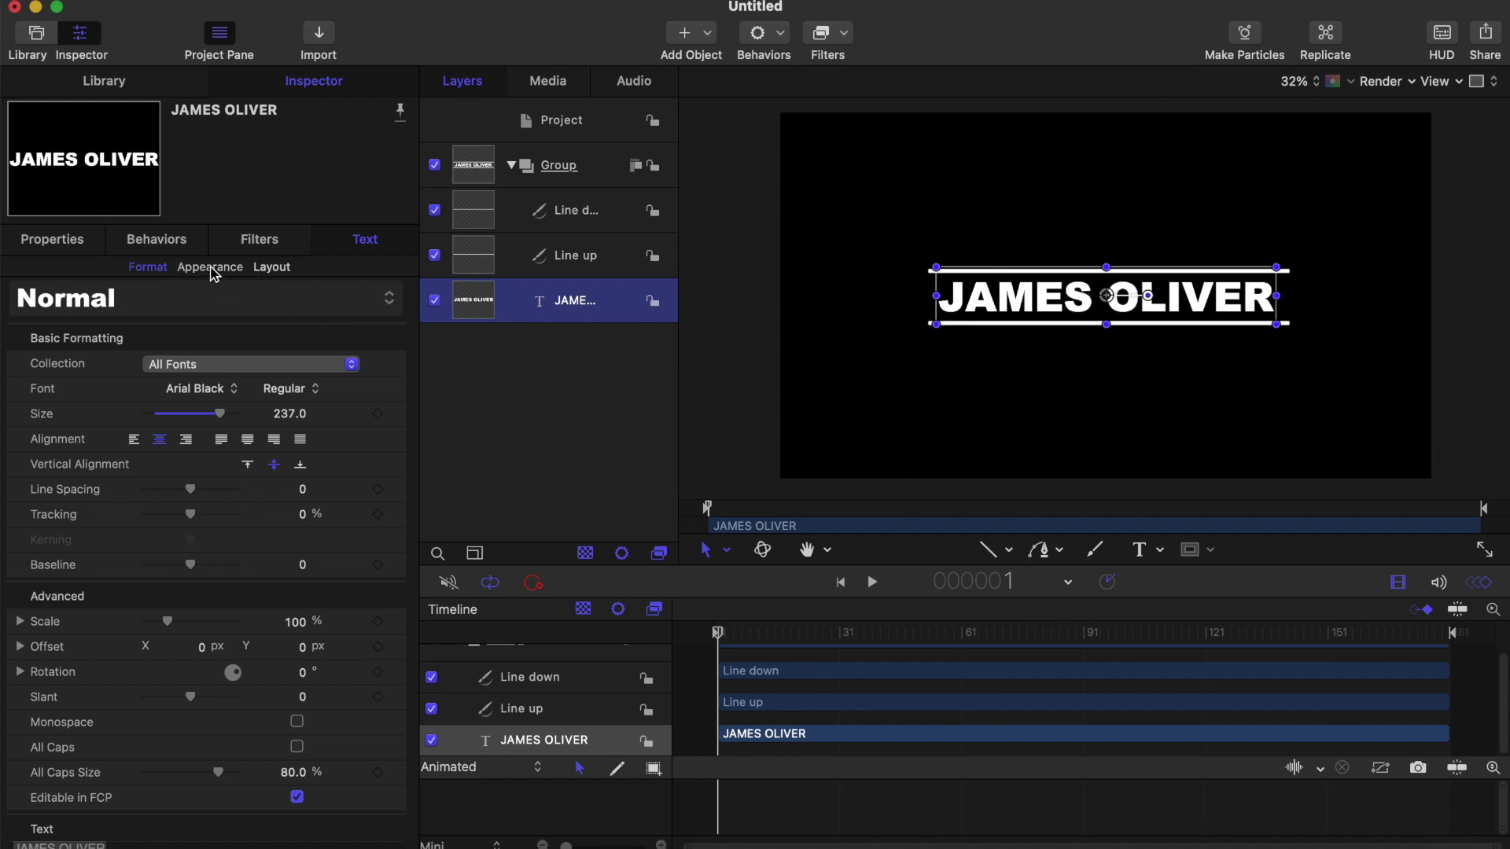
Step: Change the title's face colour from white to a slightly darkened orange
{"action": "left_click", "coordinate": [210, 268]}
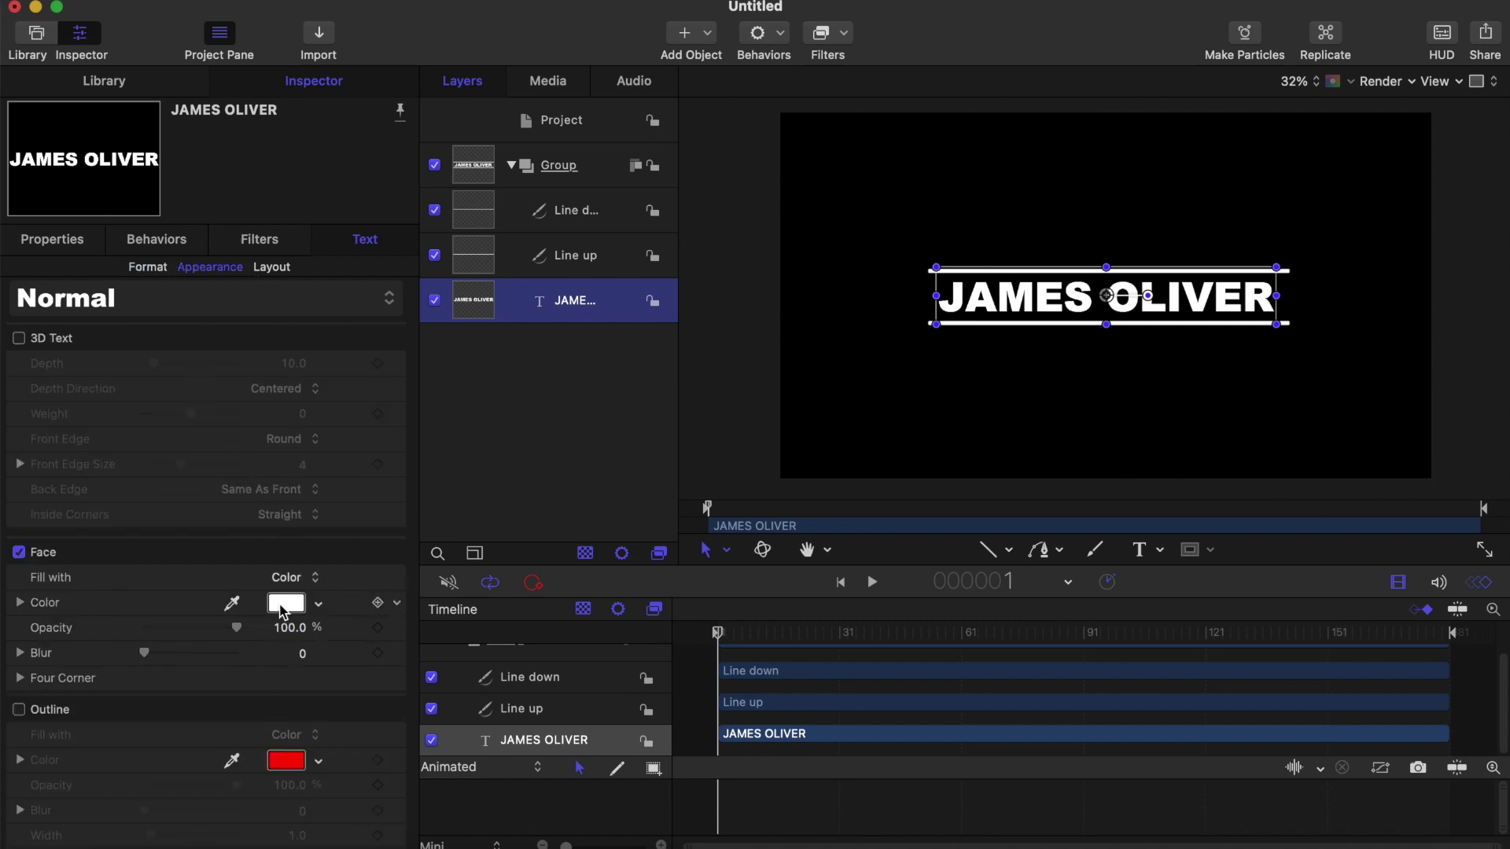
{"action": "left_click", "coordinate": [286, 604]}
{"action": "left_click_drag", "start_coordinate": [131, 667], "coordinate": [209, 619]}
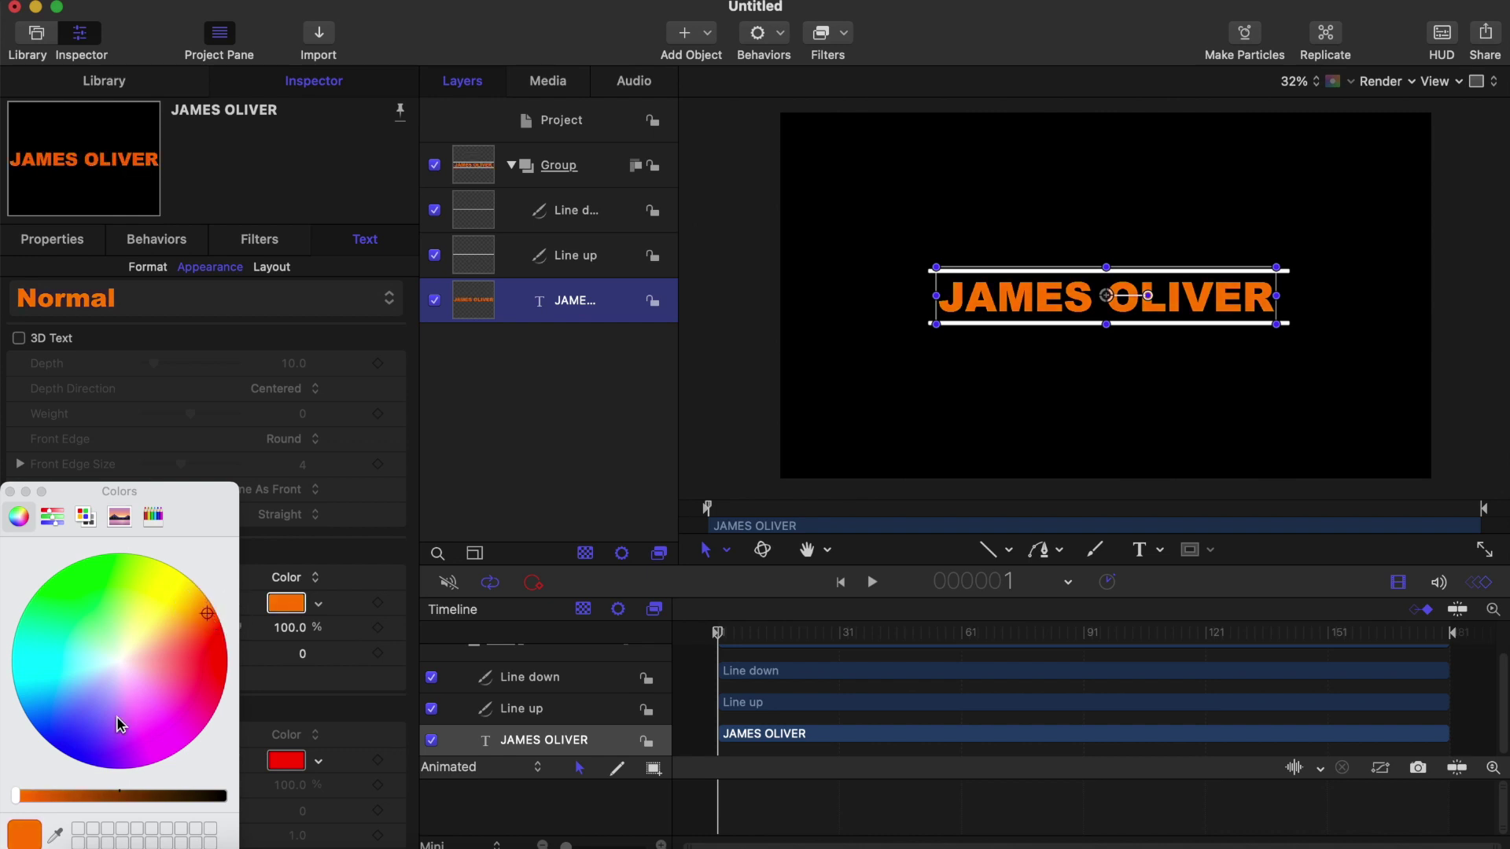
{"action": "left_click_drag", "start_coordinate": [17, 796], "coordinate": [45, 801]}
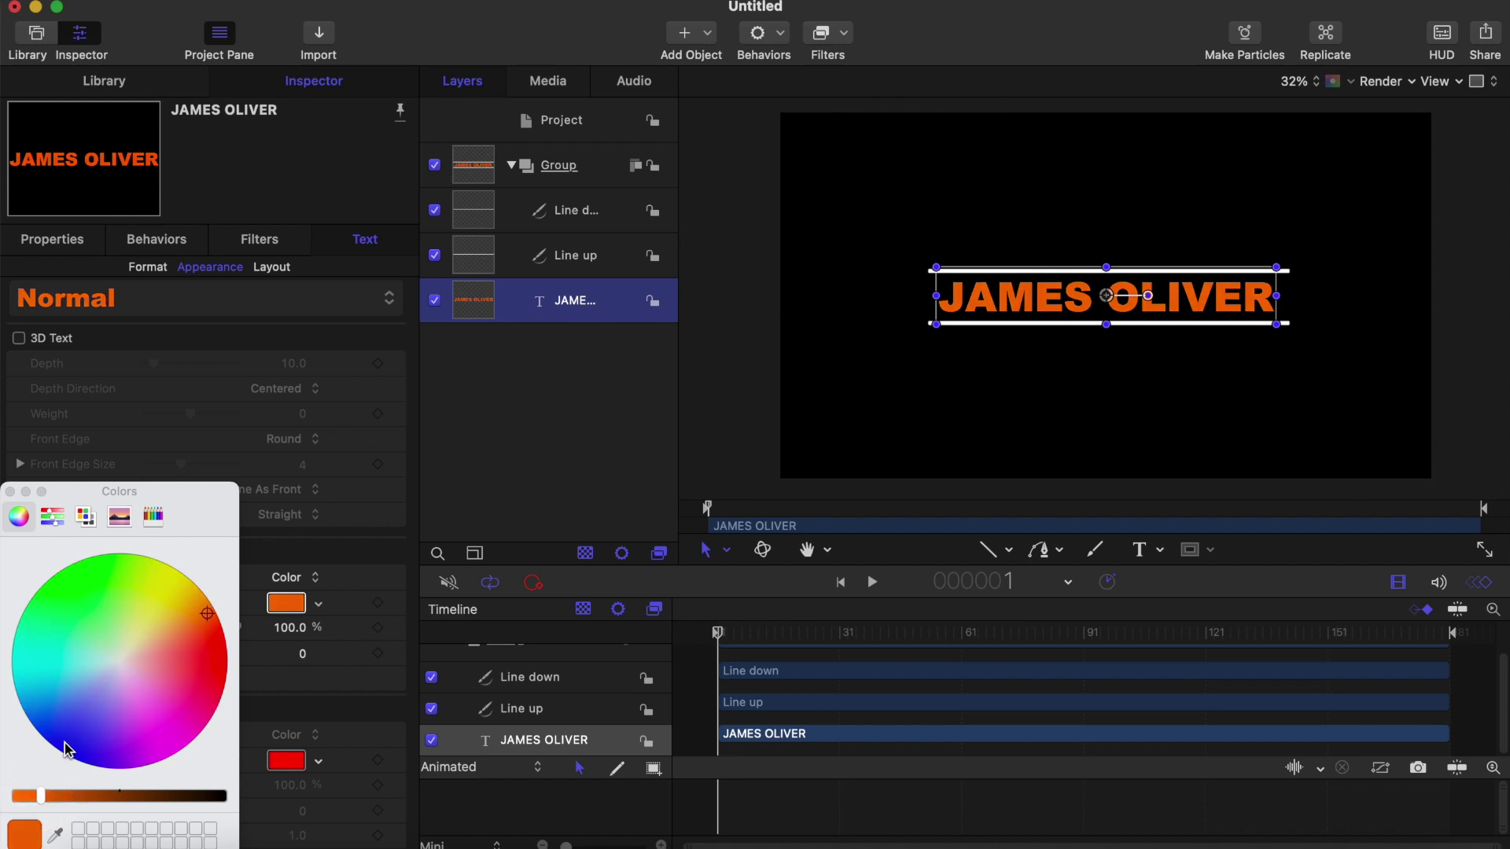
Step: Move Line up above Line down in the Layers list
{"action": "left_click", "coordinate": [11, 493]}
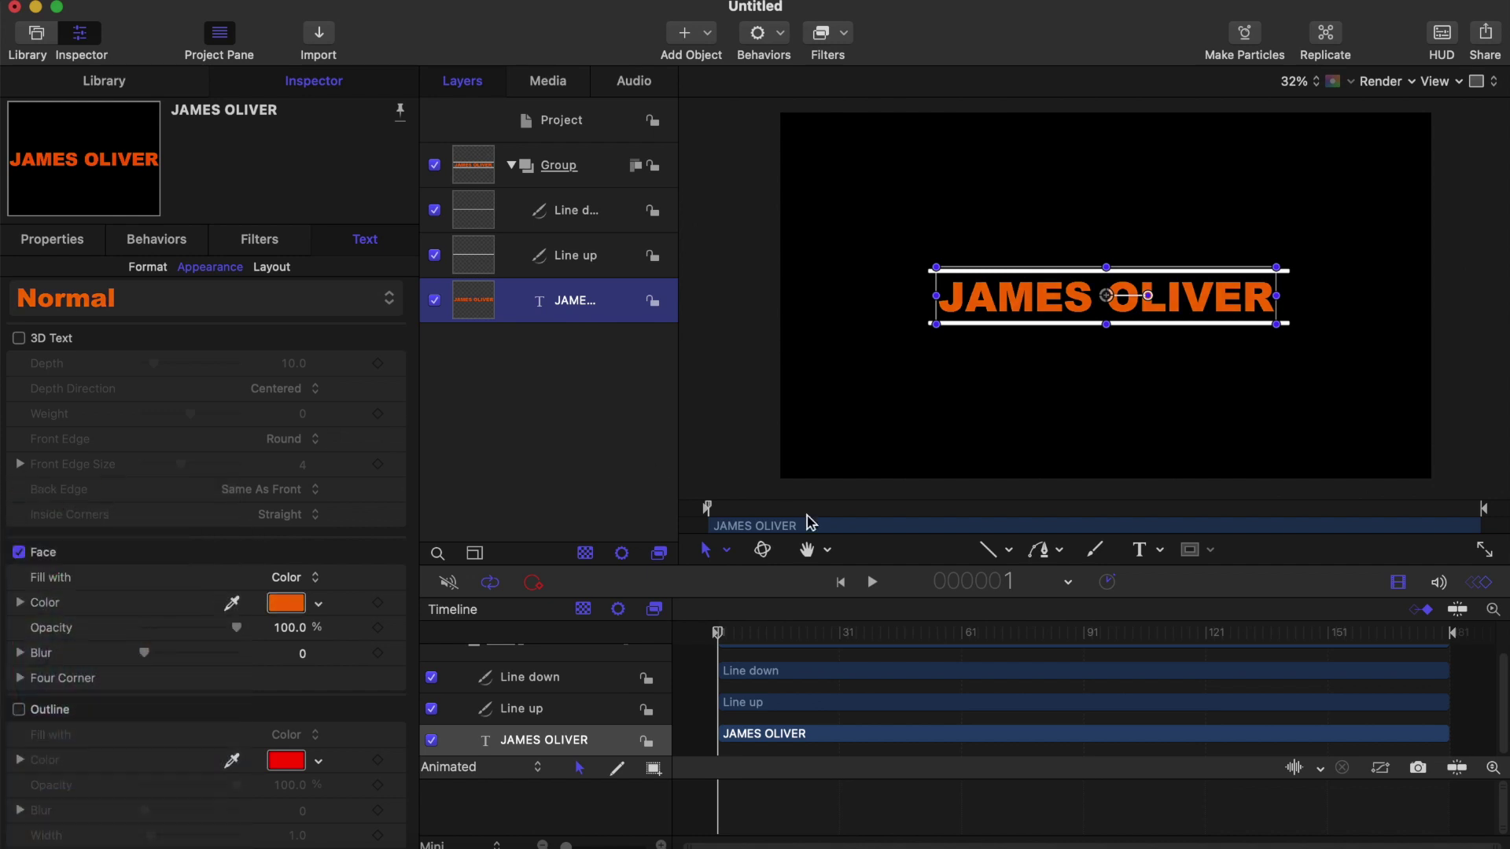
{"action": "left_click", "coordinate": [994, 551]}
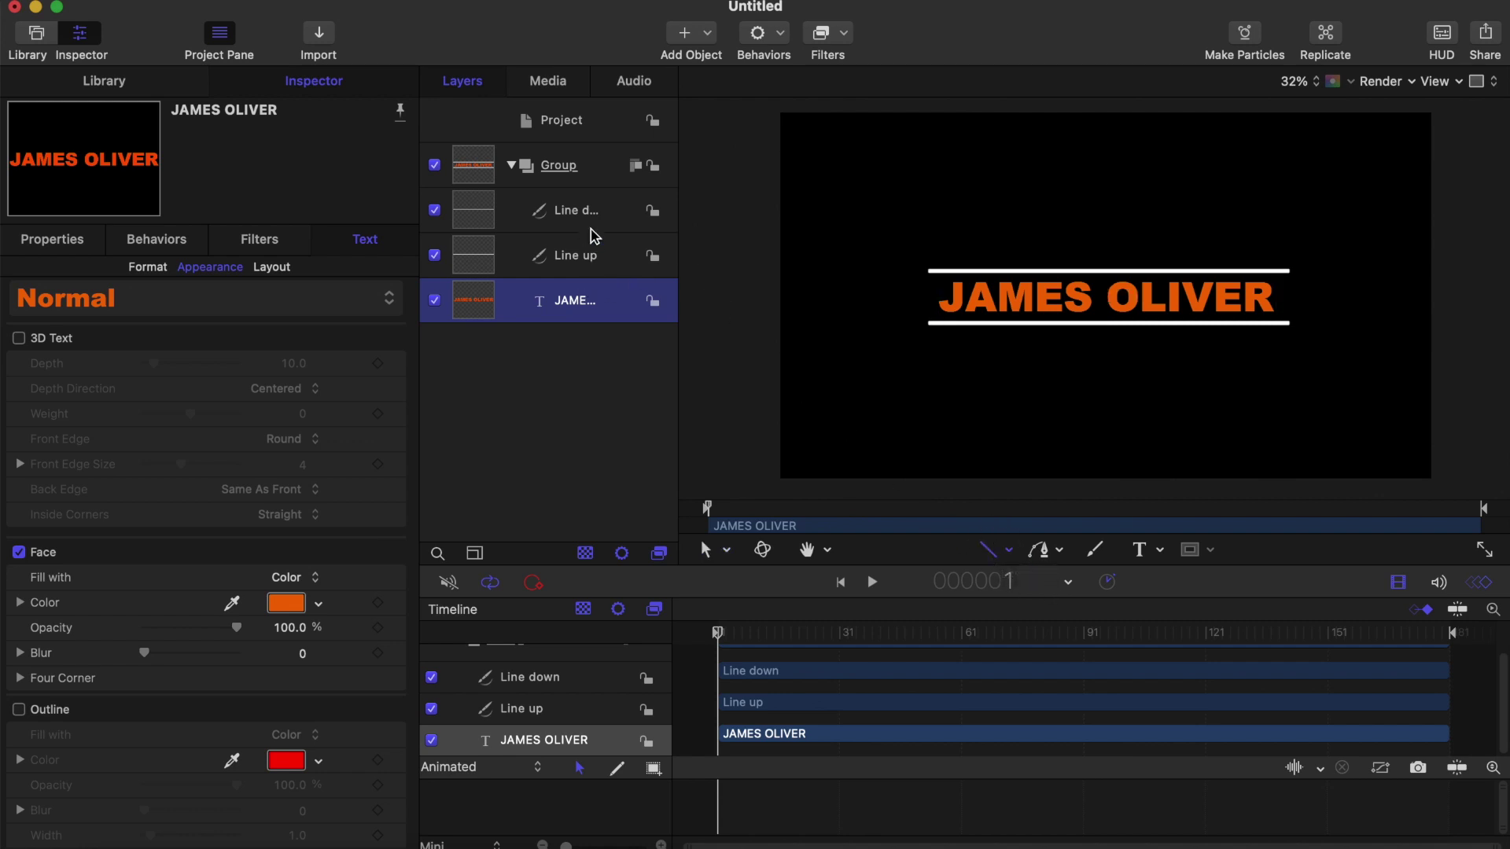
{"action": "left_click", "coordinate": [577, 212]}
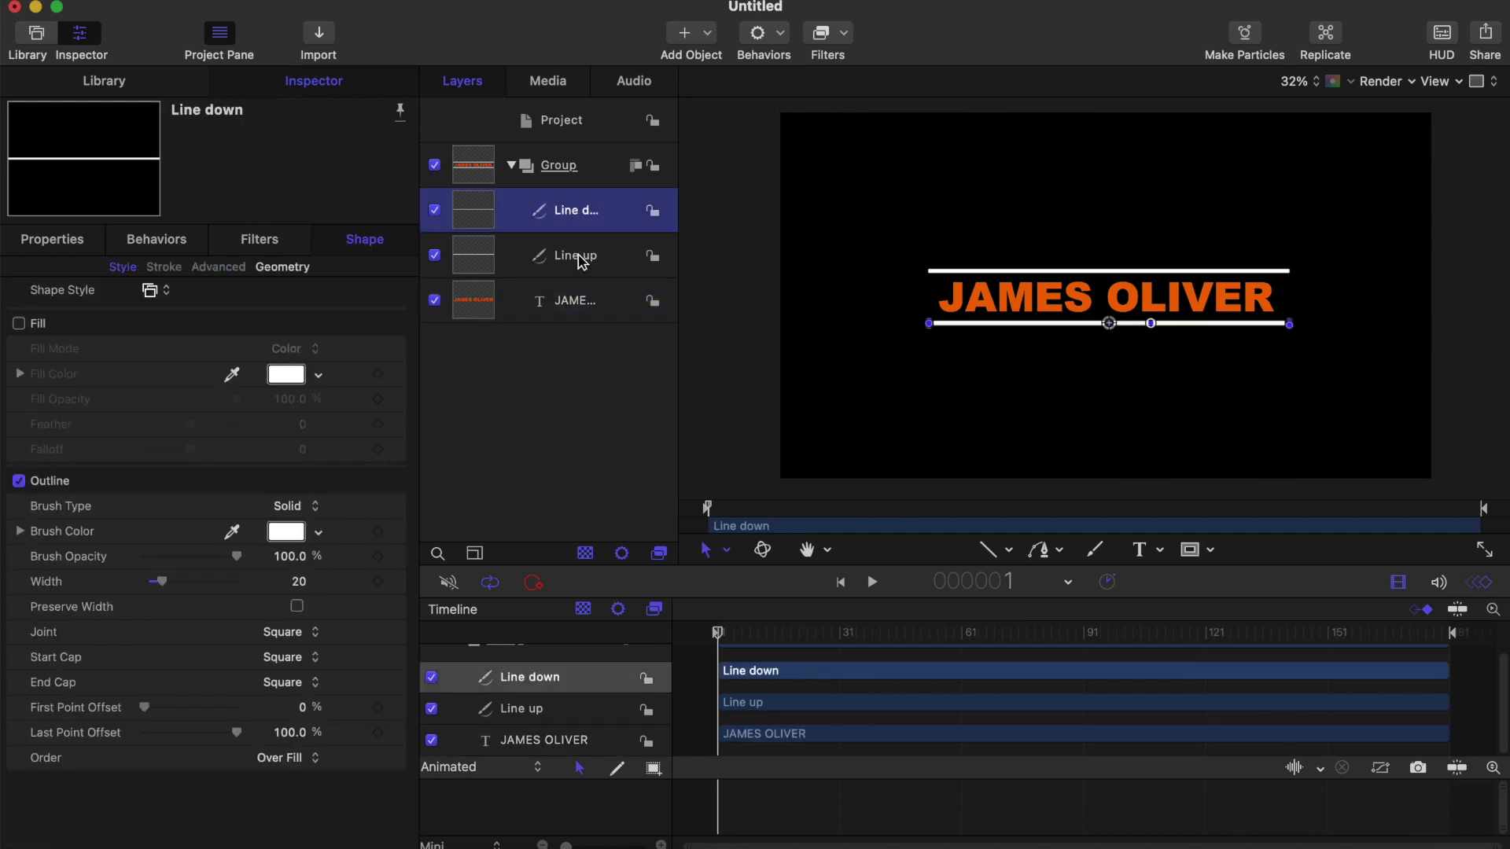
{"action": "left_click_drag", "start_coordinate": [582, 262], "coordinate": [574, 198]}
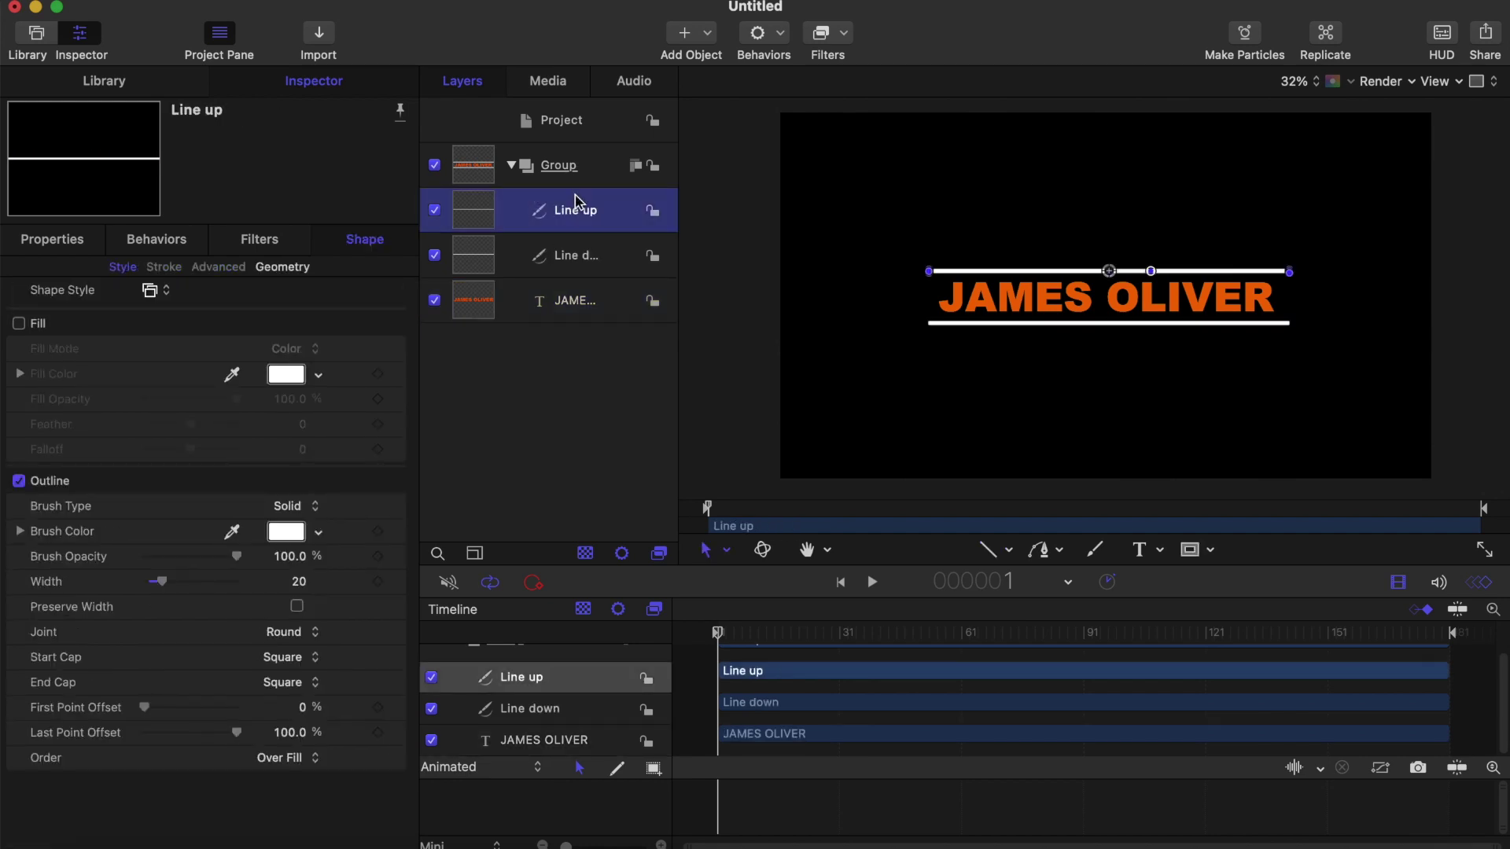
Step: Set Line down's Last Point Offset to 73.71% to shorten it
{"action": "left_click", "coordinate": [578, 253]}
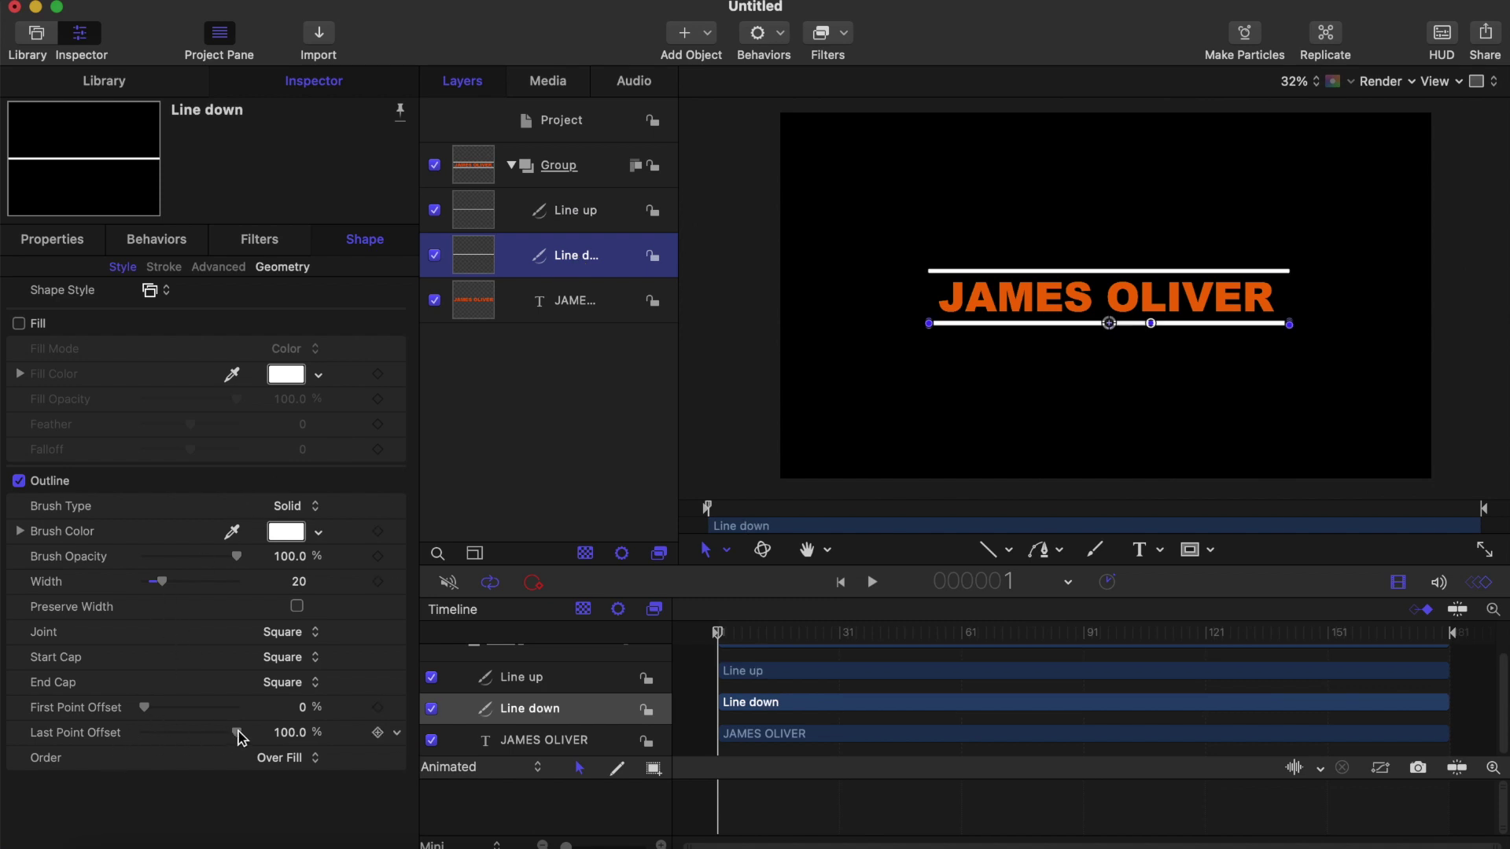
{"action": "left_click_drag", "start_coordinate": [240, 736], "coordinate": [225, 734]}
{"action": "left_click", "coordinate": [991, 549]}
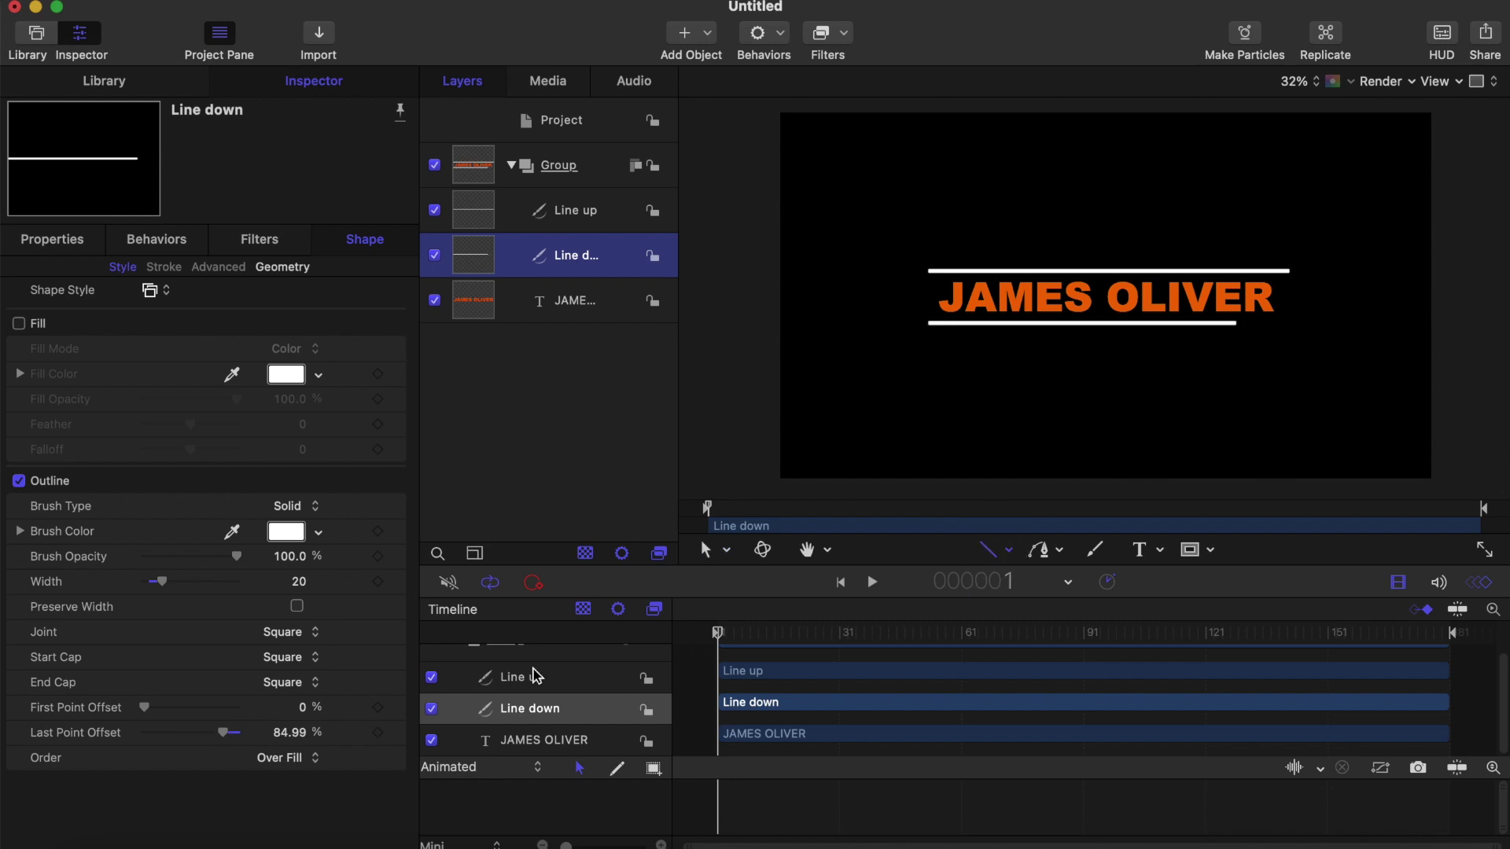
{"action": "left_click_drag", "start_coordinate": [223, 732], "coordinate": [207, 739]}
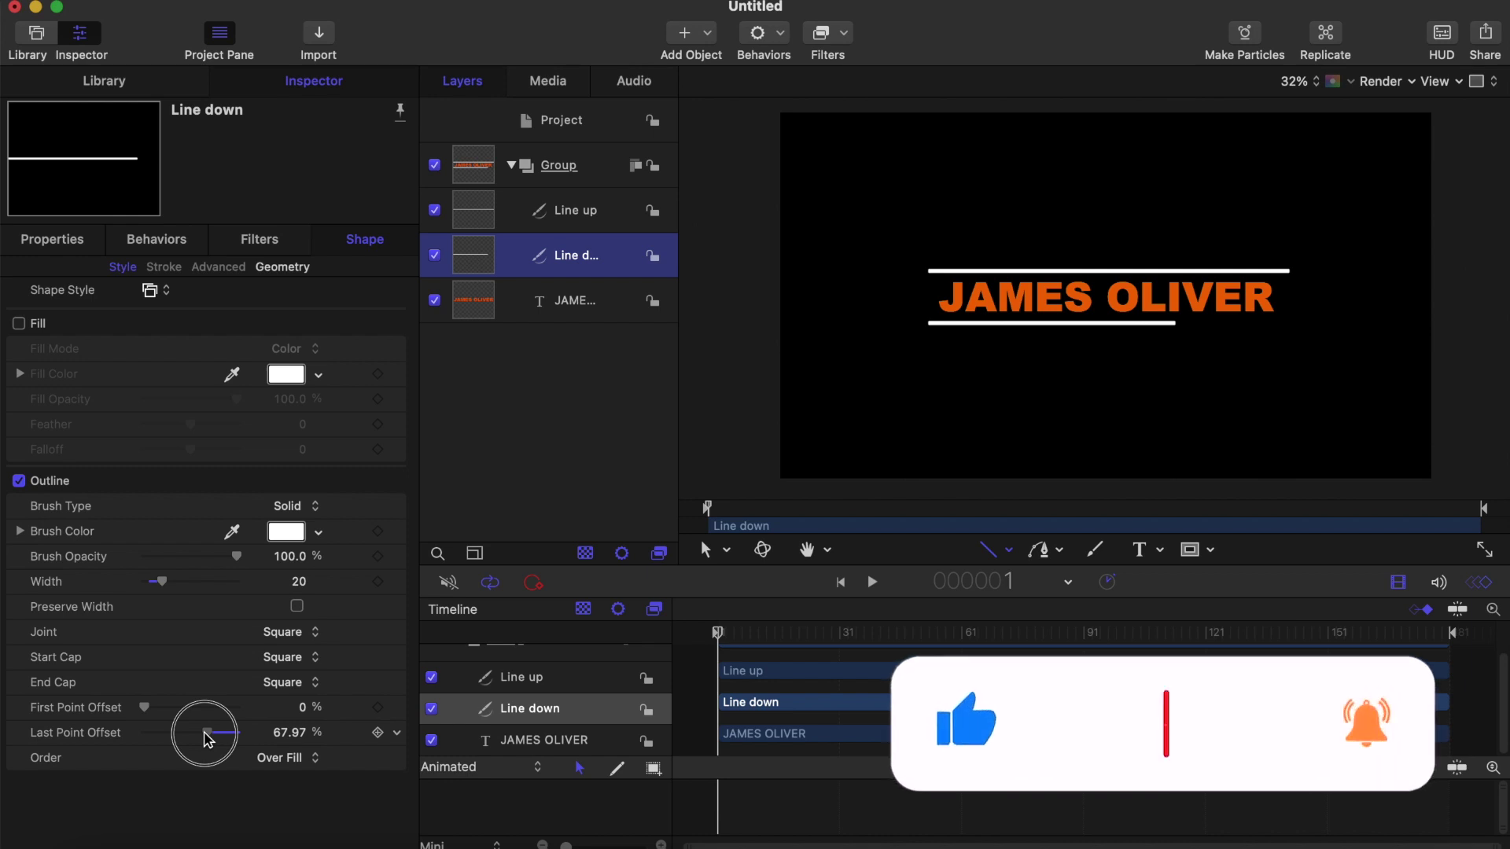
{"action": "left_click_drag", "start_coordinate": [207, 739], "coordinate": [217, 735]}
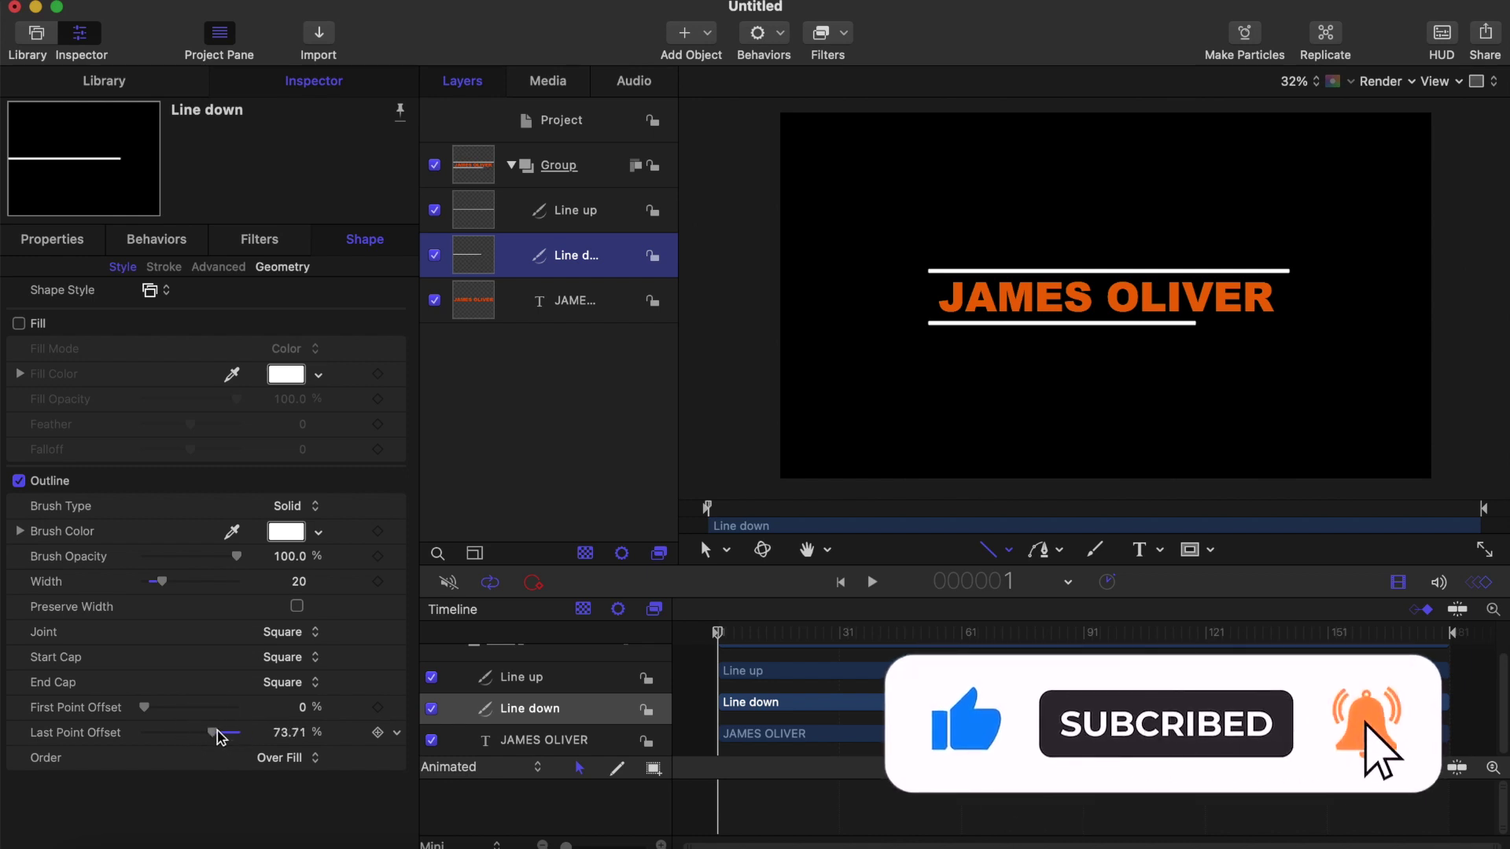
Step: Draw a new text box beneath the right end of the lower line
{"action": "left_click", "coordinate": [1160, 552]}
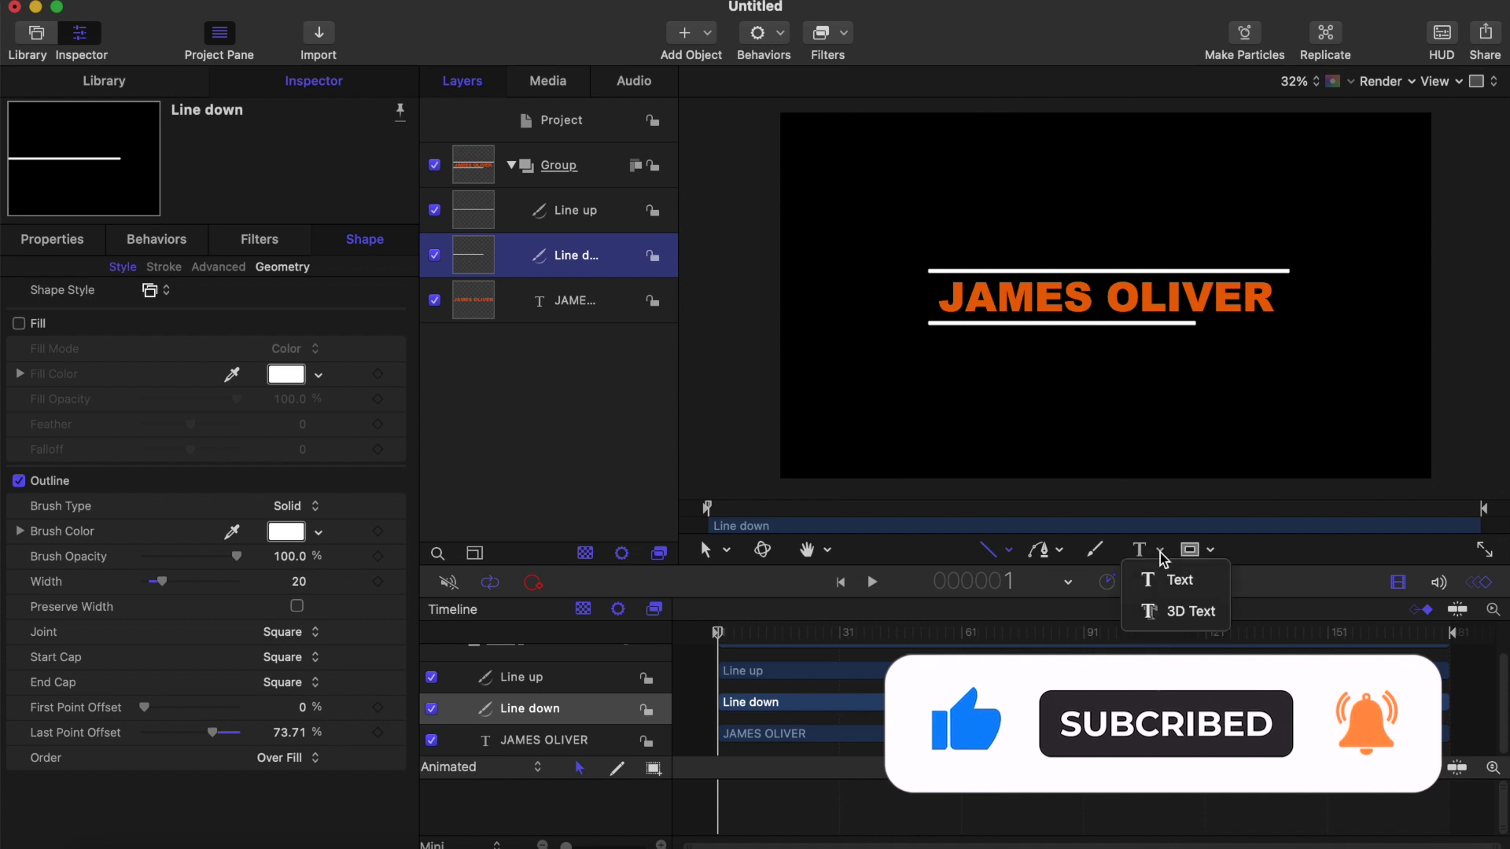
{"action": "left_click", "coordinate": [1165, 577]}
{"action": "scroll", "coordinate": [1251, 309], "scroll_direction": "up", "scroll_amount": 2}
{"action": "scroll", "coordinate": [1250, 309], "scroll_direction": "up", "scroll_amount": 2}
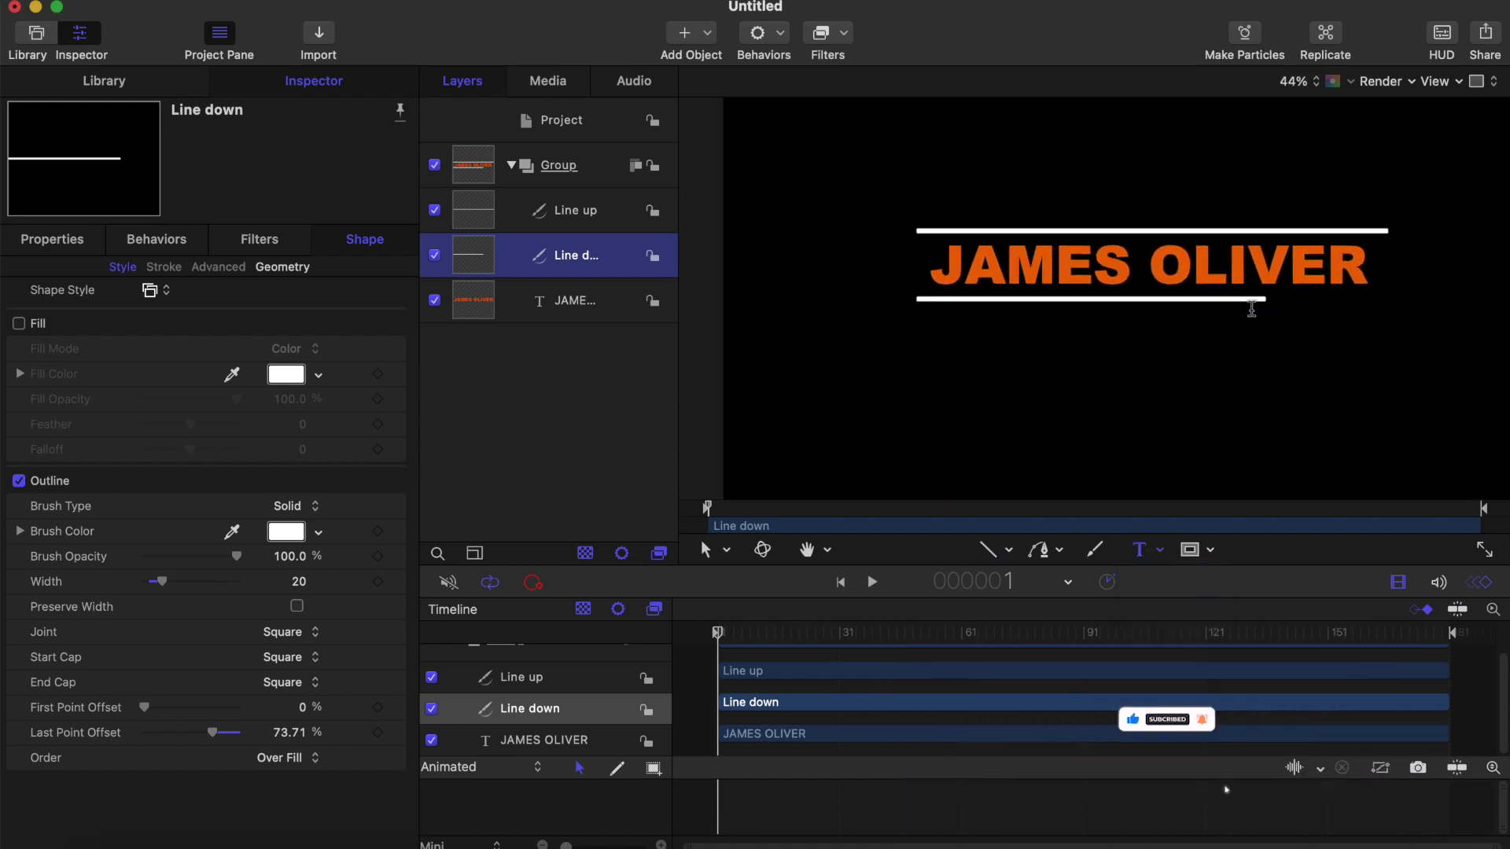
{"action": "scroll", "coordinate": [1251, 309], "scroll_direction": "right", "scroll_amount": 2}
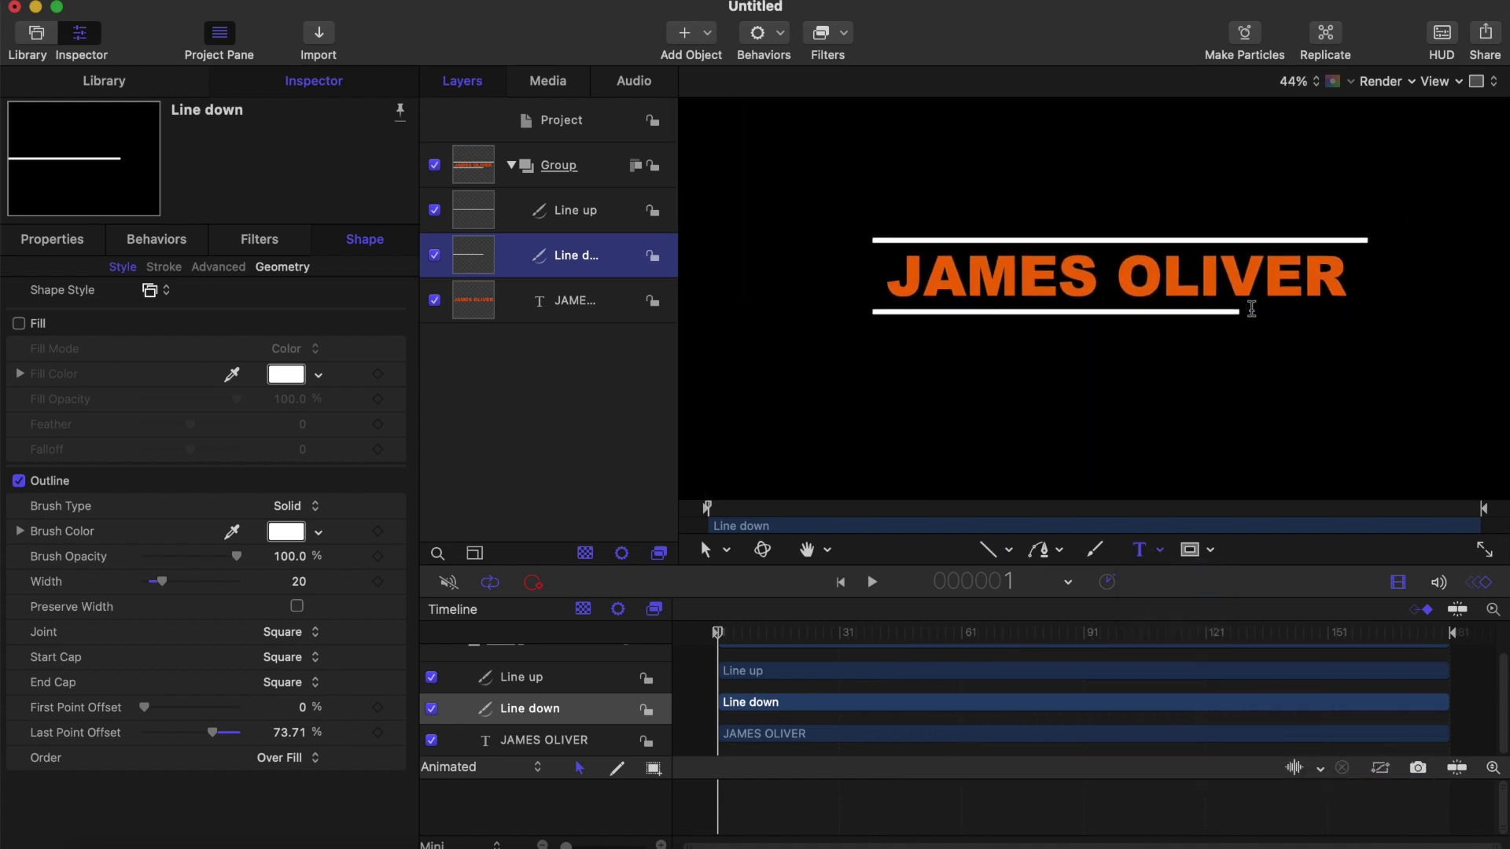
{"action": "left_click_drag", "start_coordinate": [1231, 307], "coordinate": [1354, 322]}
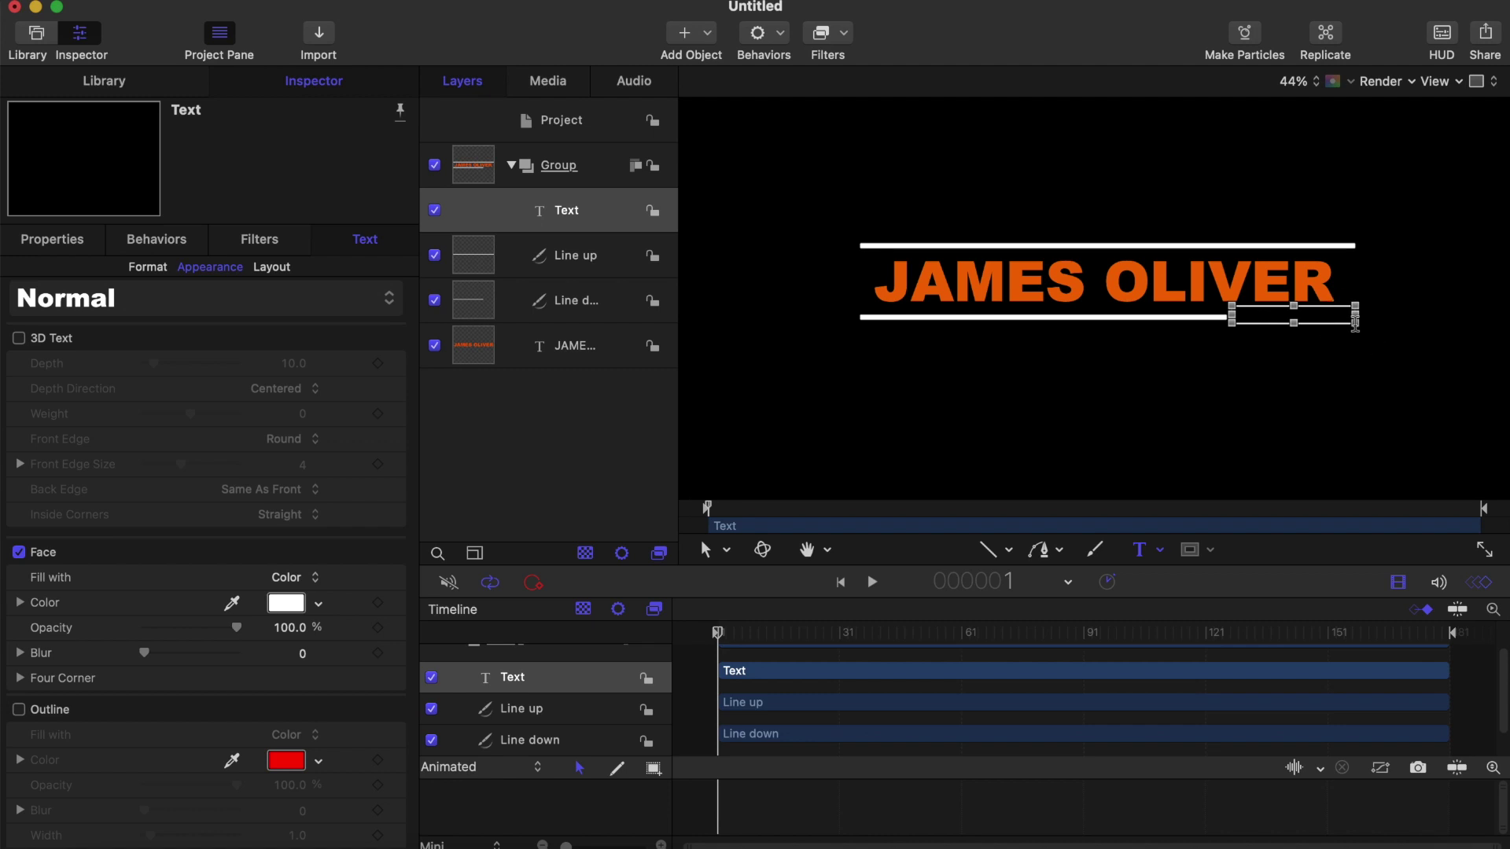
{"action": "scroll", "coordinate": [128, 755], "scroll_direction": "down", "scroll_amount": 10}
{"action": "scroll", "coordinate": [92, 732], "scroll_direction": "up", "scroll_amount": 10}
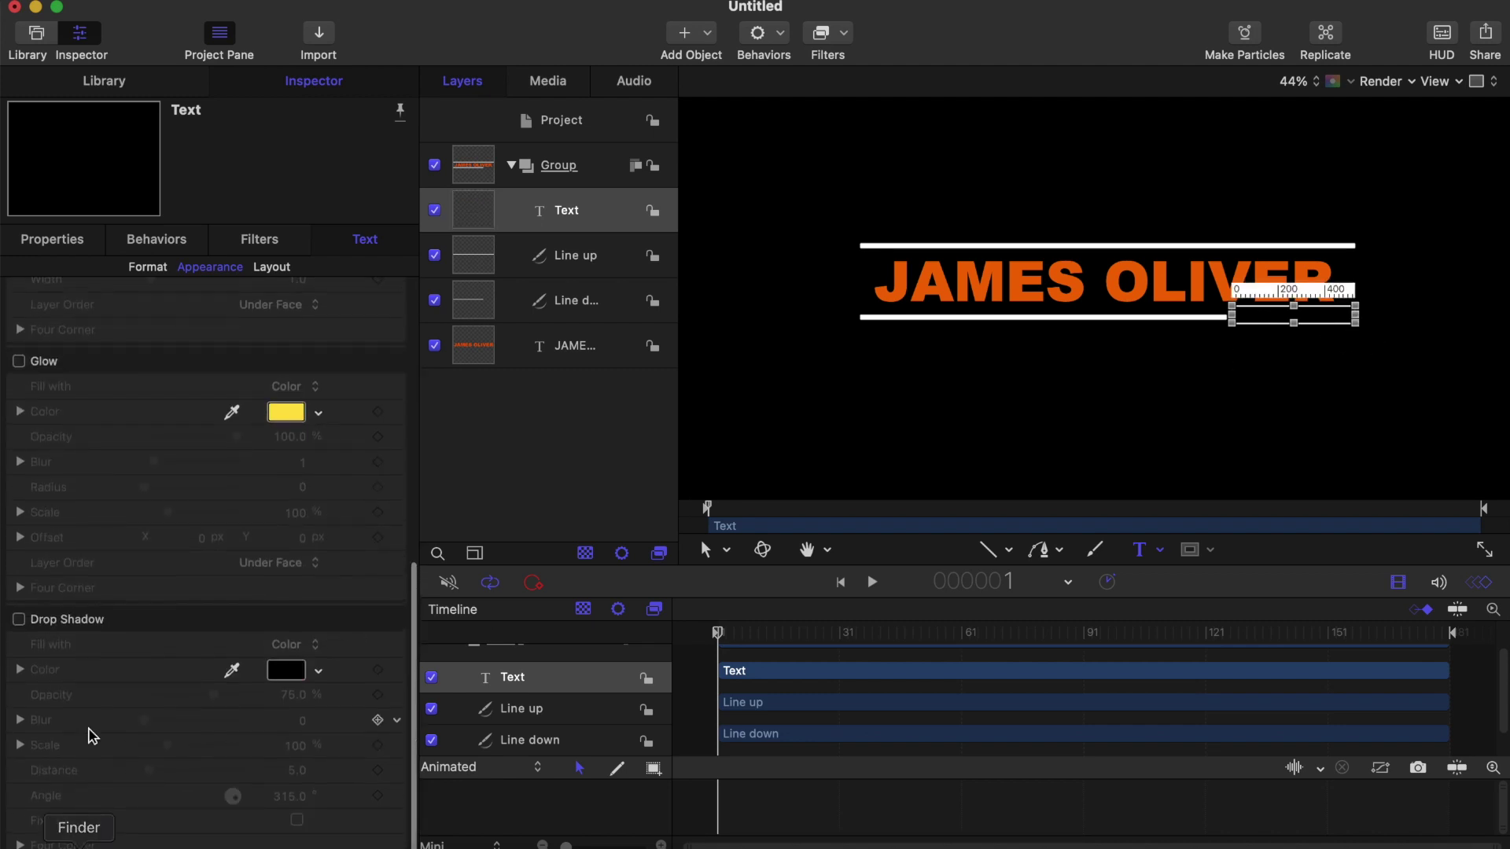
Step: Enter MANAGER as the subtitle text in the Format settings
{"action": "left_click", "coordinate": [148, 266]}
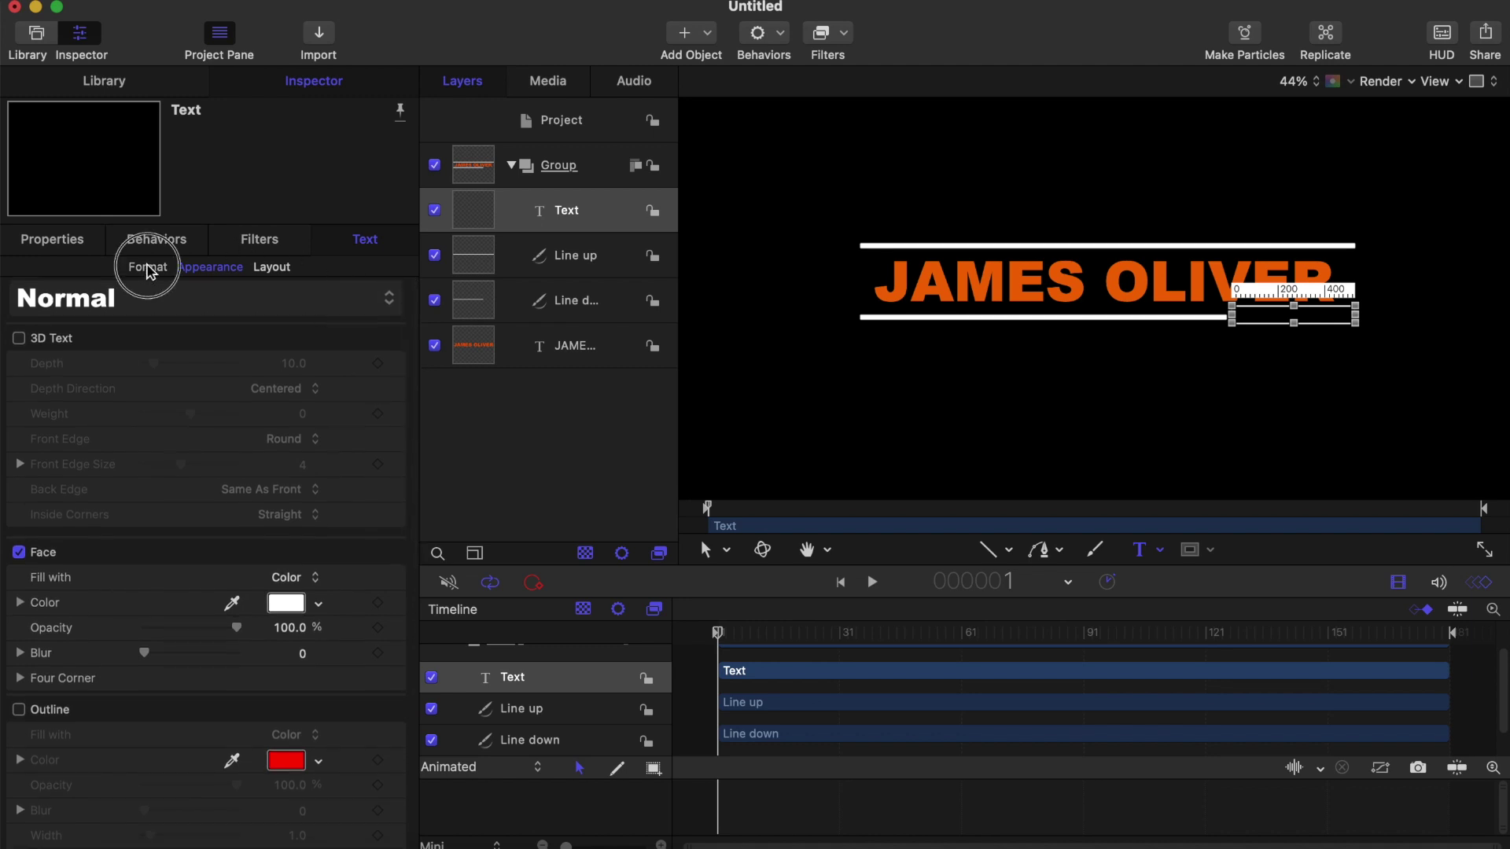
{"action": "scroll", "coordinate": [137, 731], "scroll_direction": "down", "scroll_amount": 3}
{"action": "scroll", "coordinate": [78, 813], "scroll_direction": "up", "scroll_amount": 1}
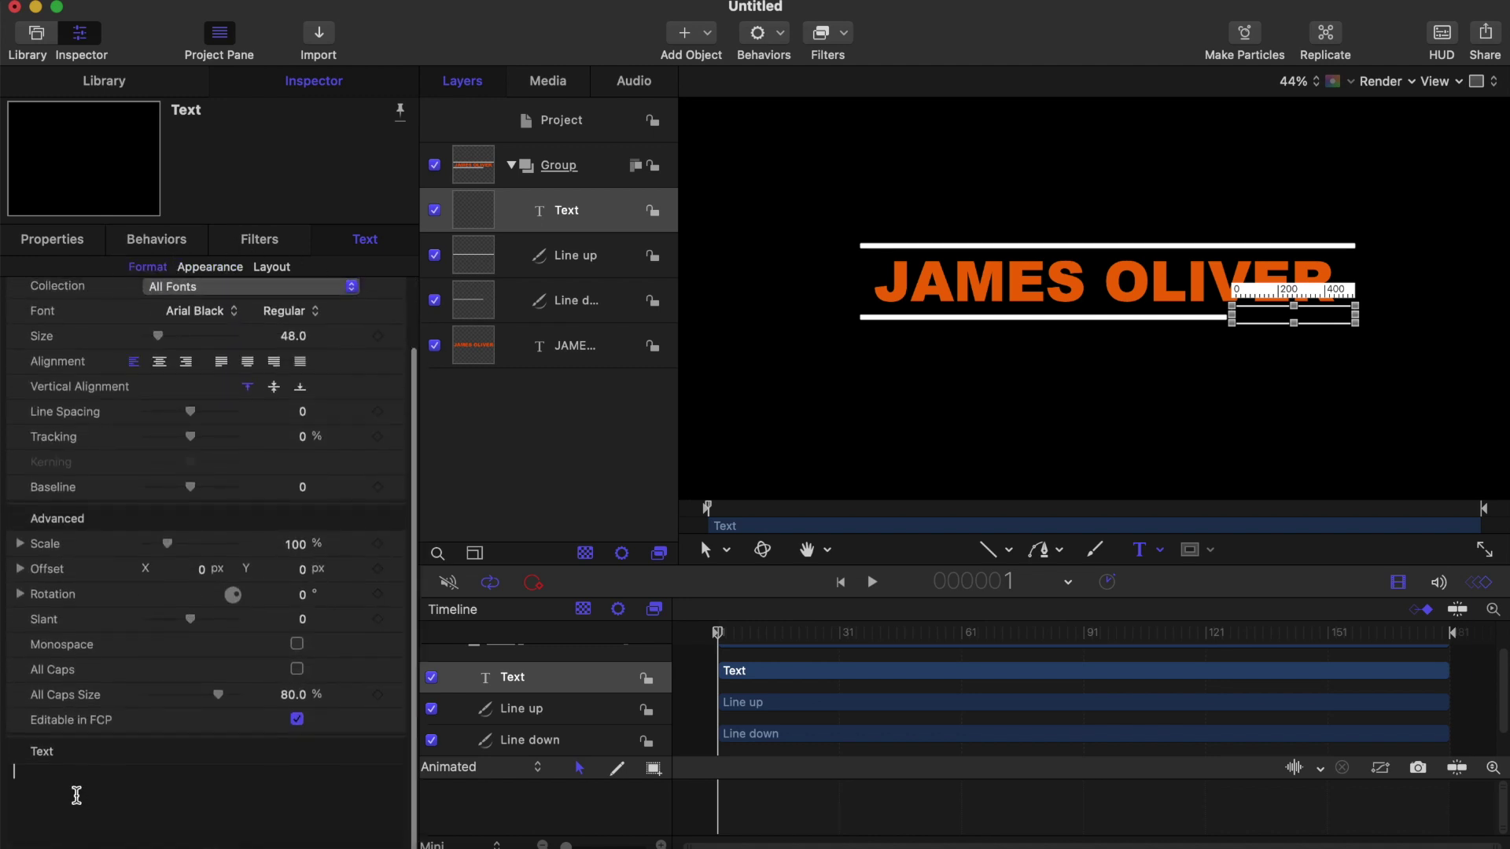
{"action": "type", "text": "MANAGER"}
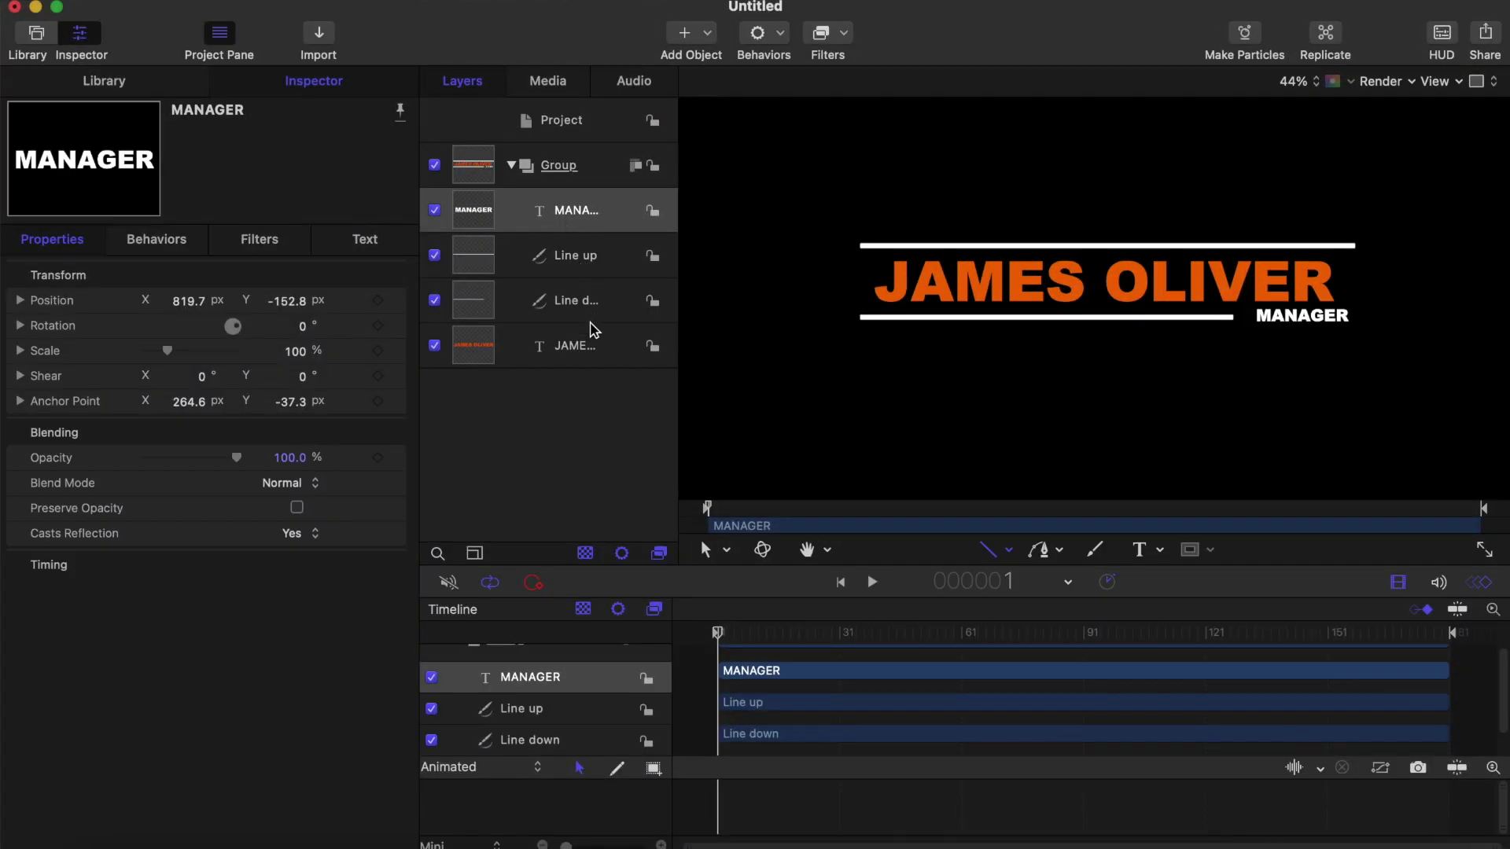
Step: Create a new empty group and name it BAR
{"action": "right_click", "coordinate": [497, 456]}
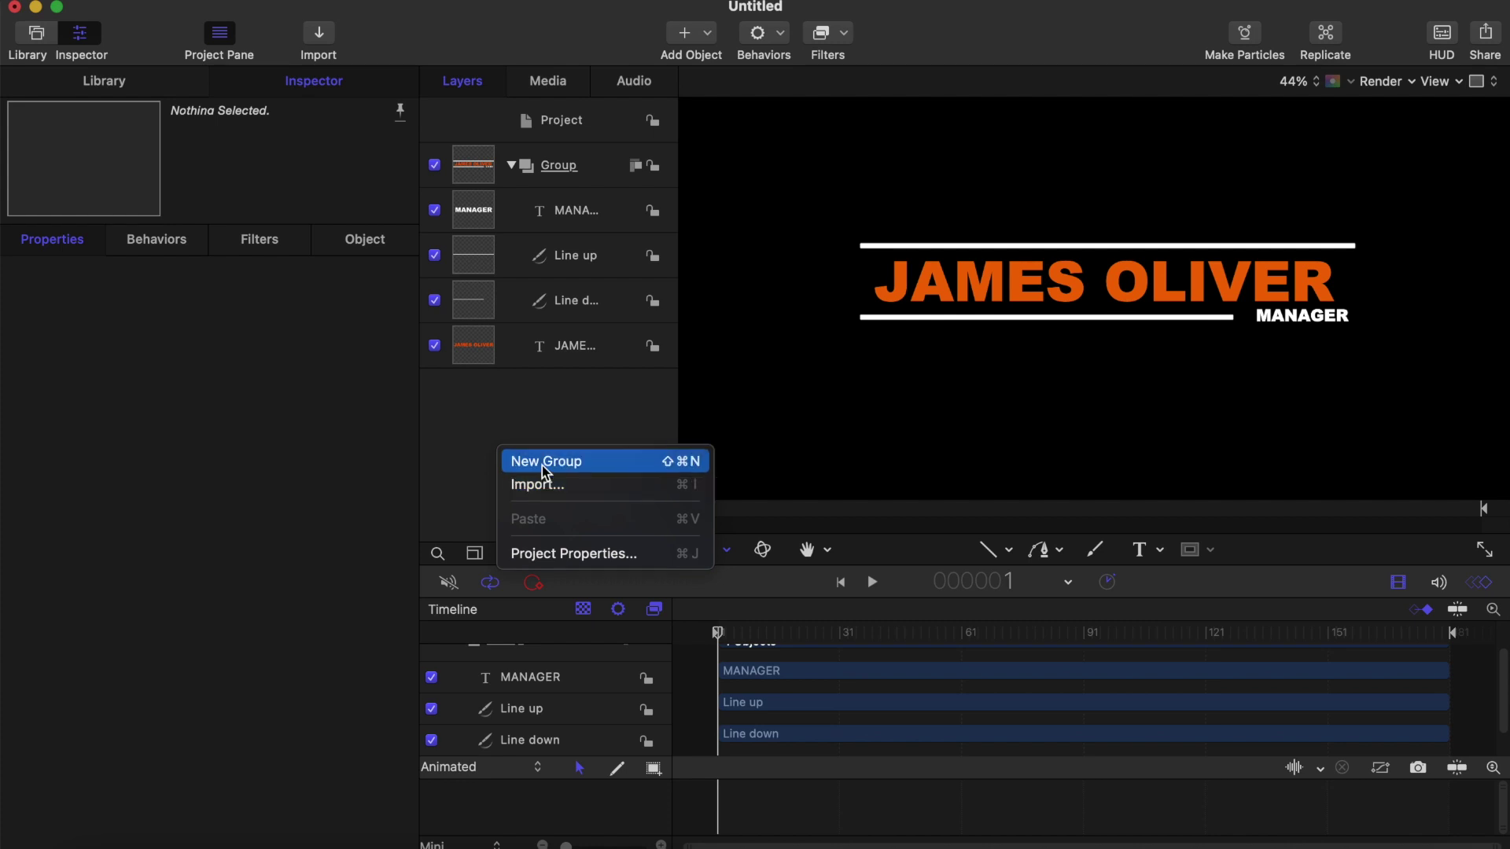
{"action": "left_click", "coordinate": [545, 470]}
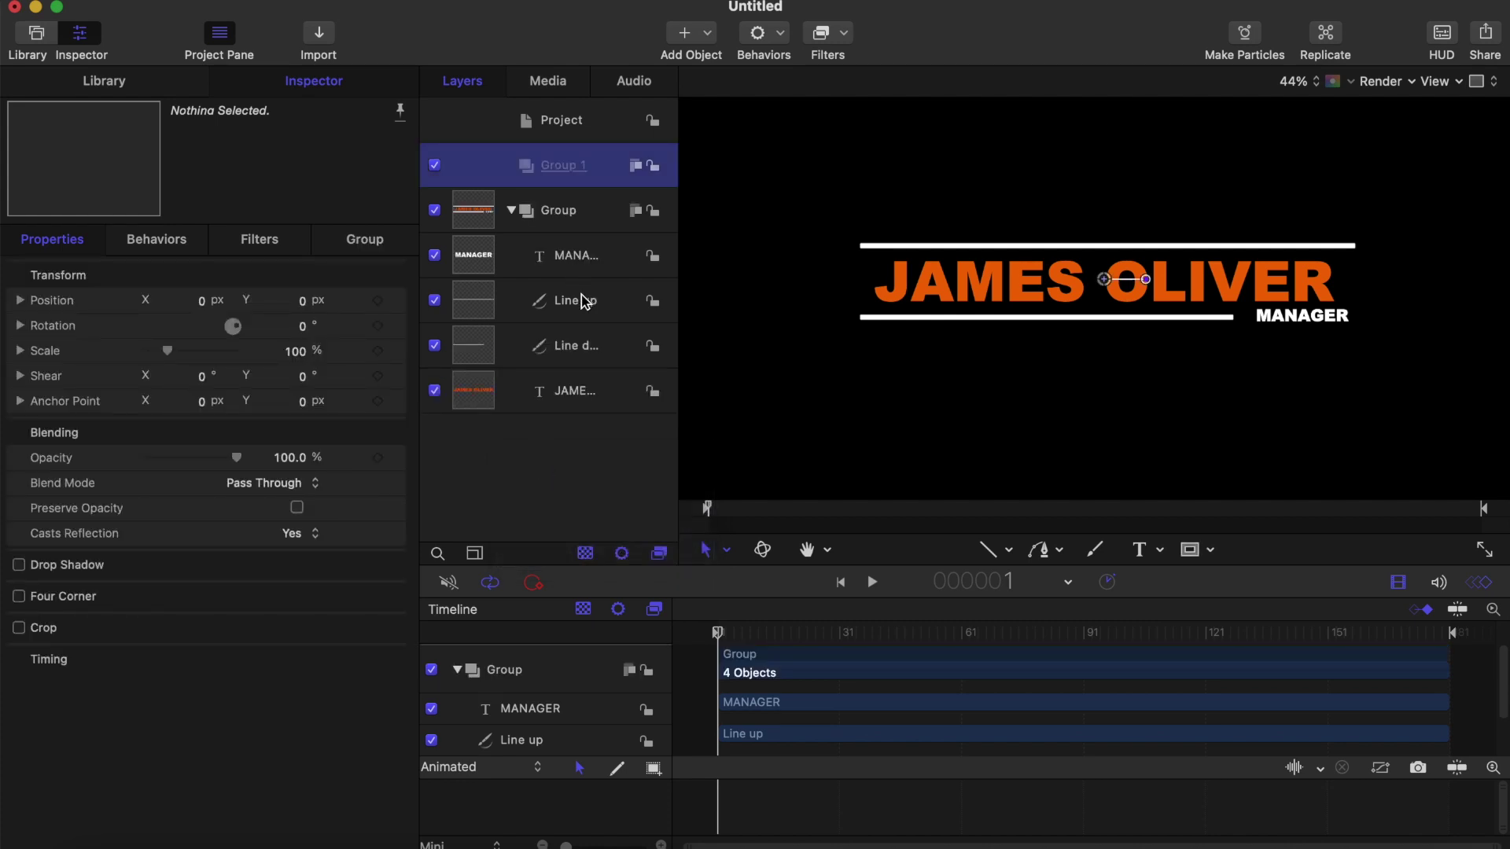
{"action": "left_click", "coordinate": [562, 165]}
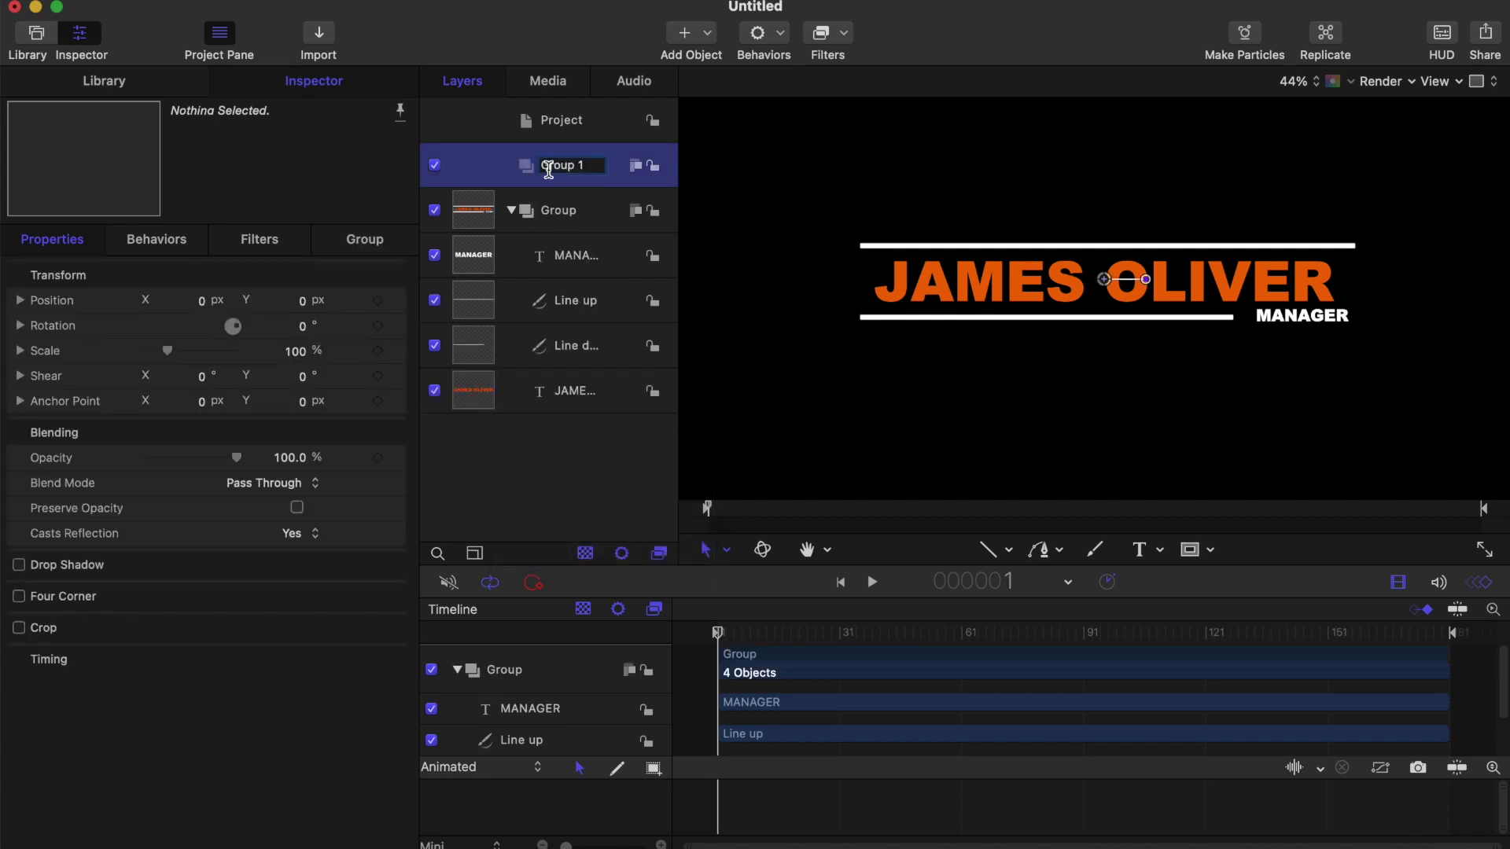
{"action": "key", "text": "super+a"}
{"action": "key", "text": "BackSpace"}
{"action": "type", "text": "BAR"}
{"action": "key", "text": "Return"}
Step: Move the Line up and Line down layers into the BAR group
{"action": "left_click", "coordinate": [589, 354], "text": "super"}
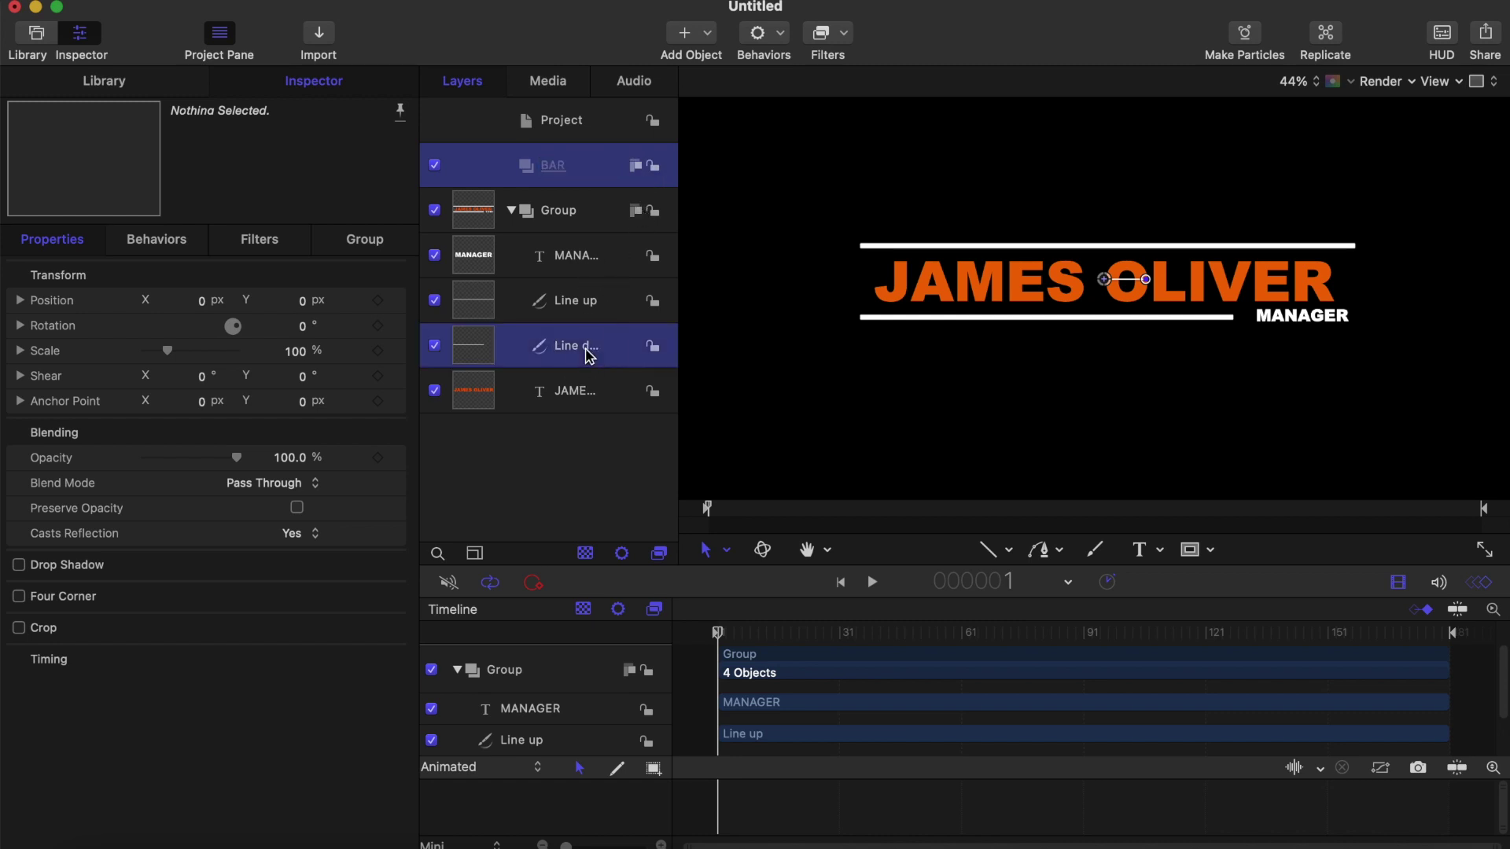
{"action": "left_click", "coordinate": [589, 310]}
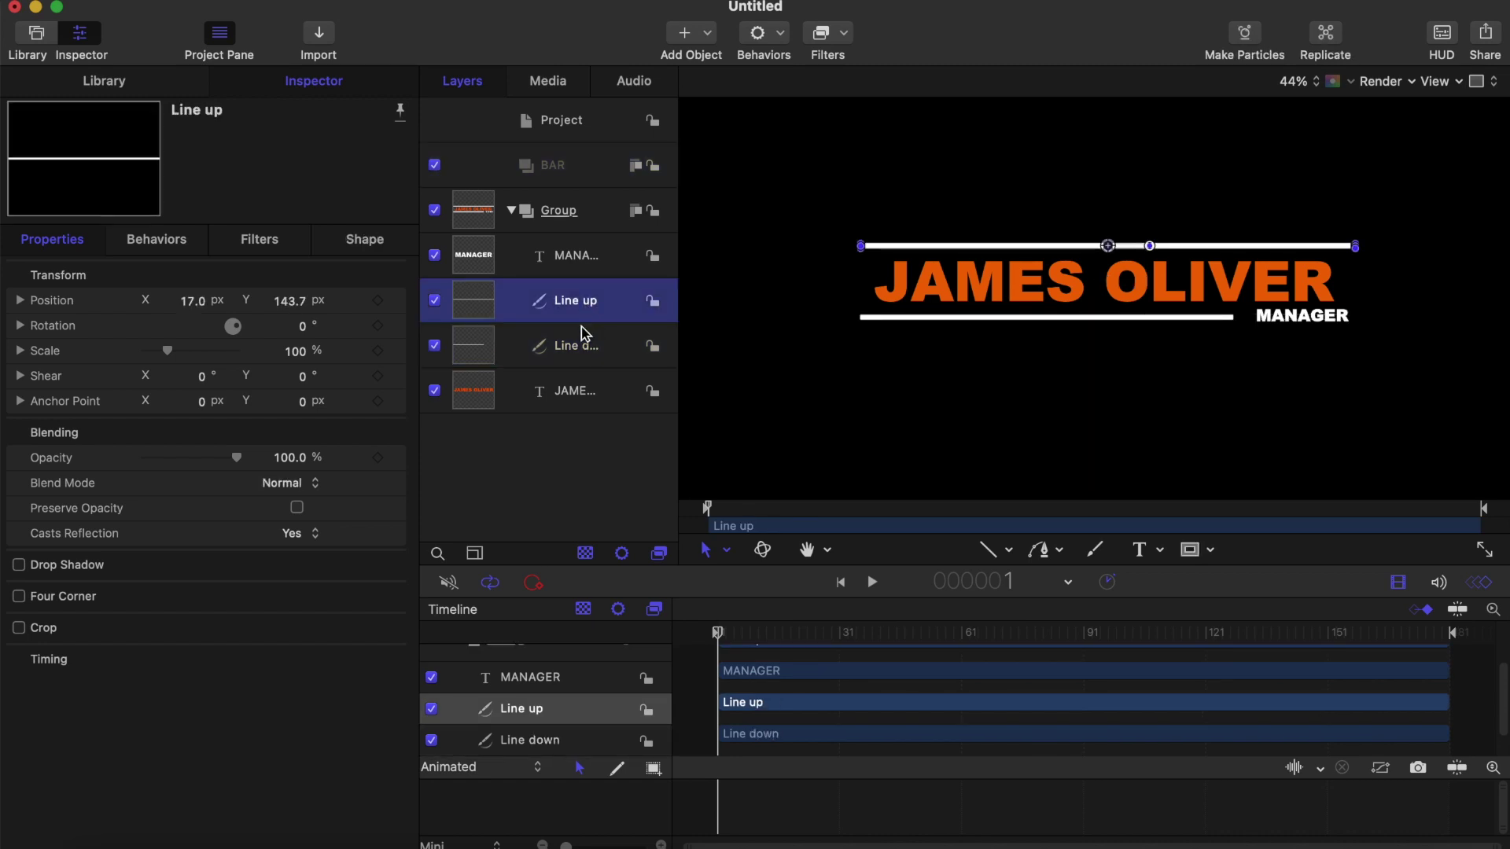
{"action": "left_click", "coordinate": [582, 346], "text": "super"}
{"action": "left_click_drag", "start_coordinate": [589, 305], "coordinate": [573, 162]}
{"action": "left_click", "coordinate": [573, 165]}
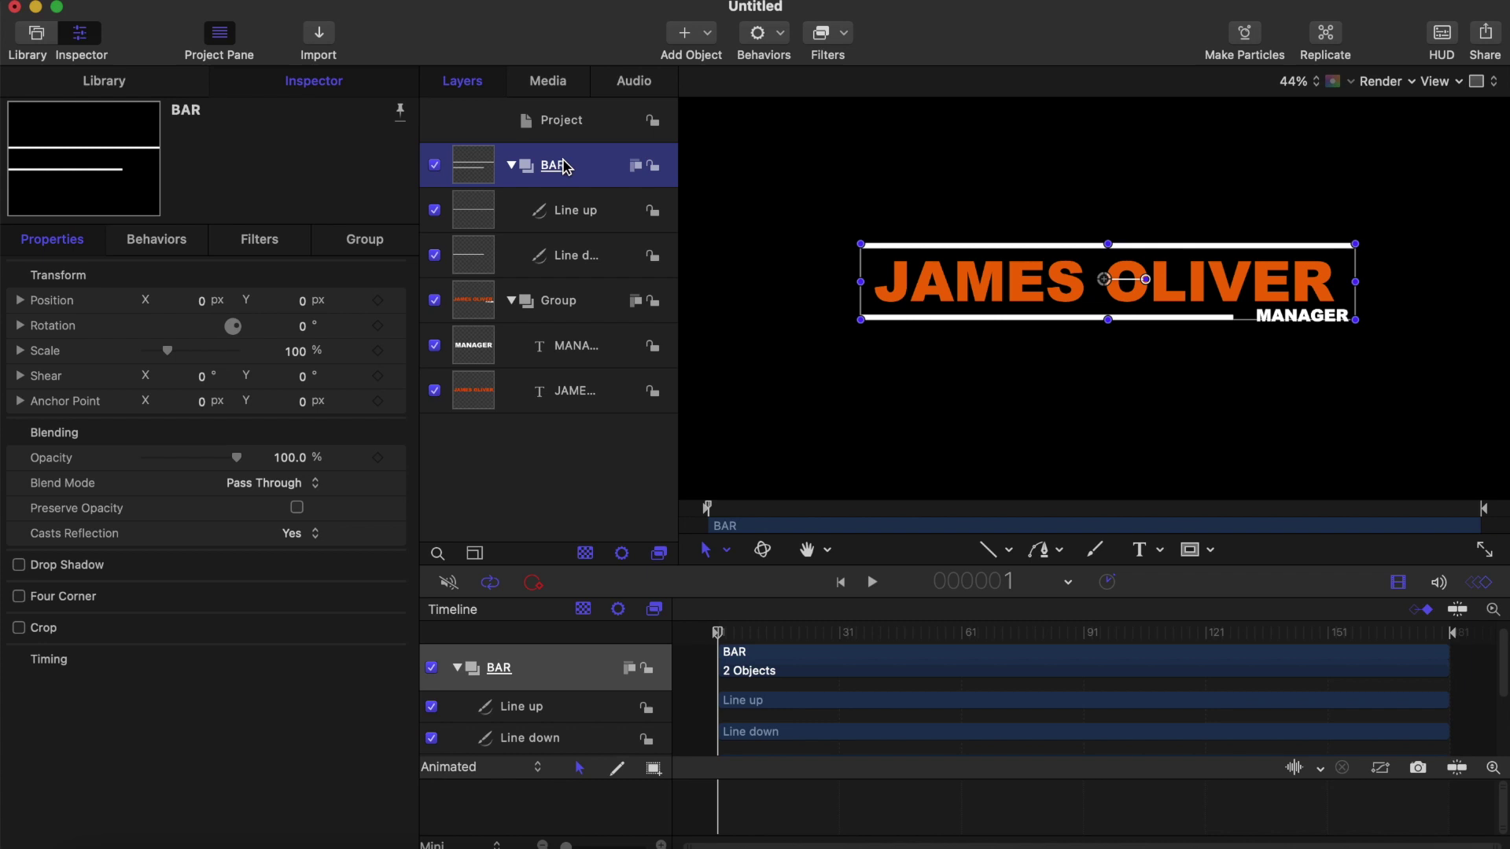
{"action": "left_click", "coordinate": [512, 166]}
{"action": "double_click", "coordinate": [539, 171]}
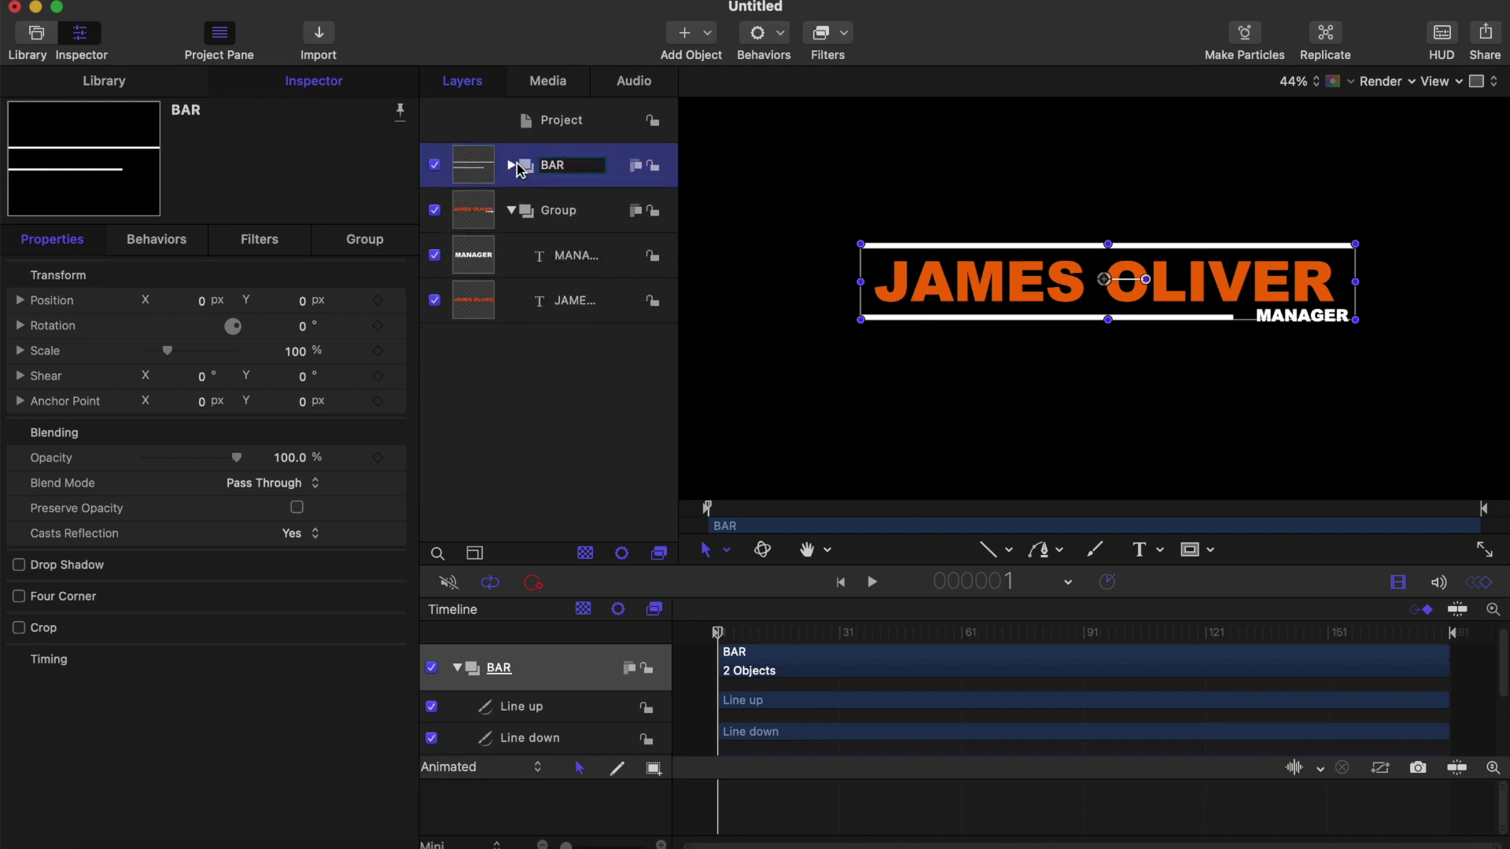
{"action": "left_click", "coordinate": [512, 166]}
{"action": "left_click", "coordinate": [562, 219]}
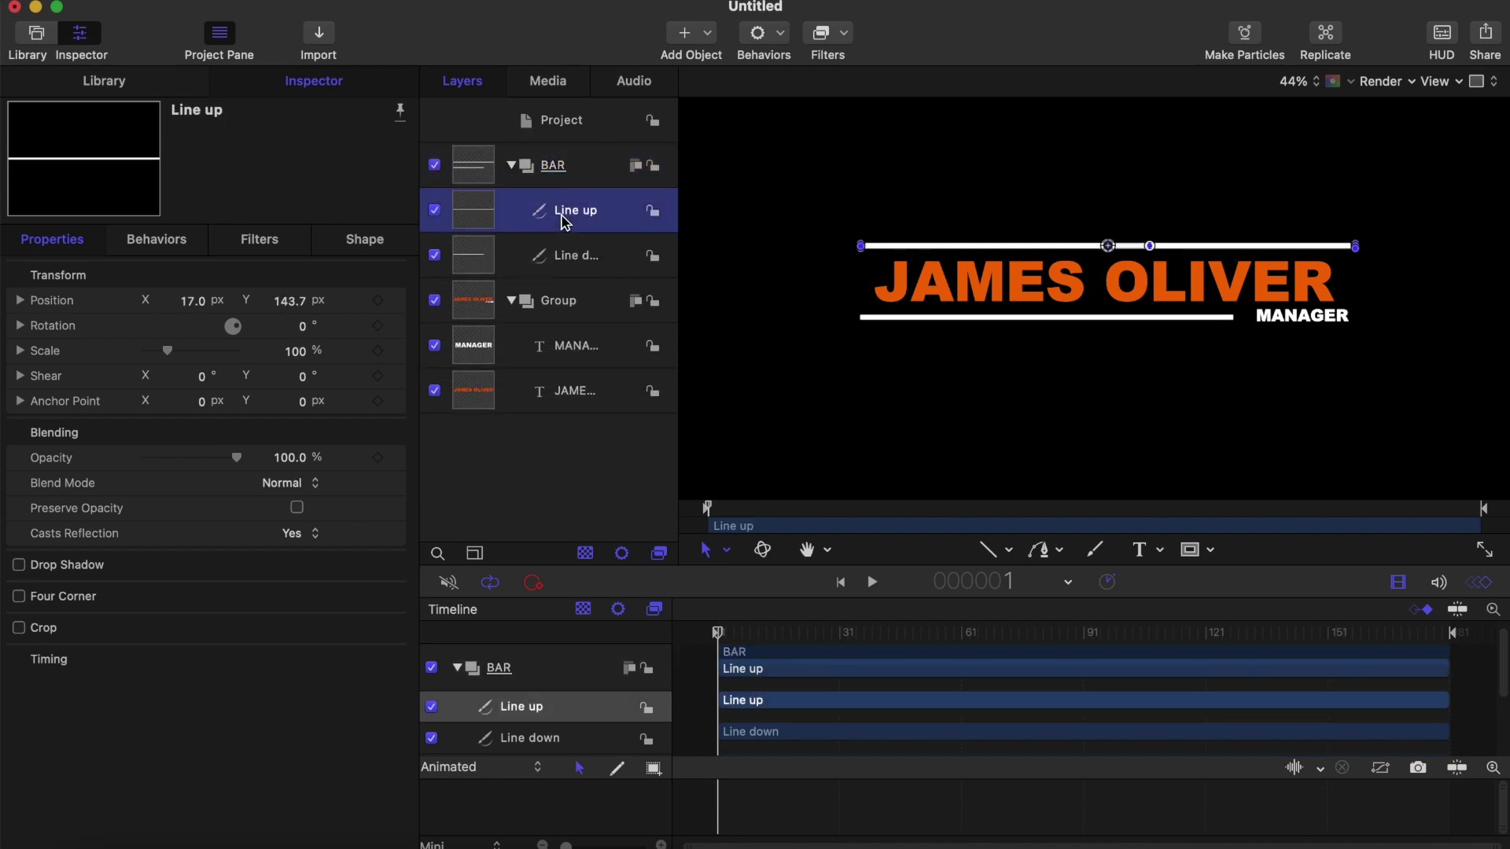
Step: Keyframe Line up's Last Point Offset at 0% on frame 1
{"action": "left_click", "coordinate": [364, 239]}
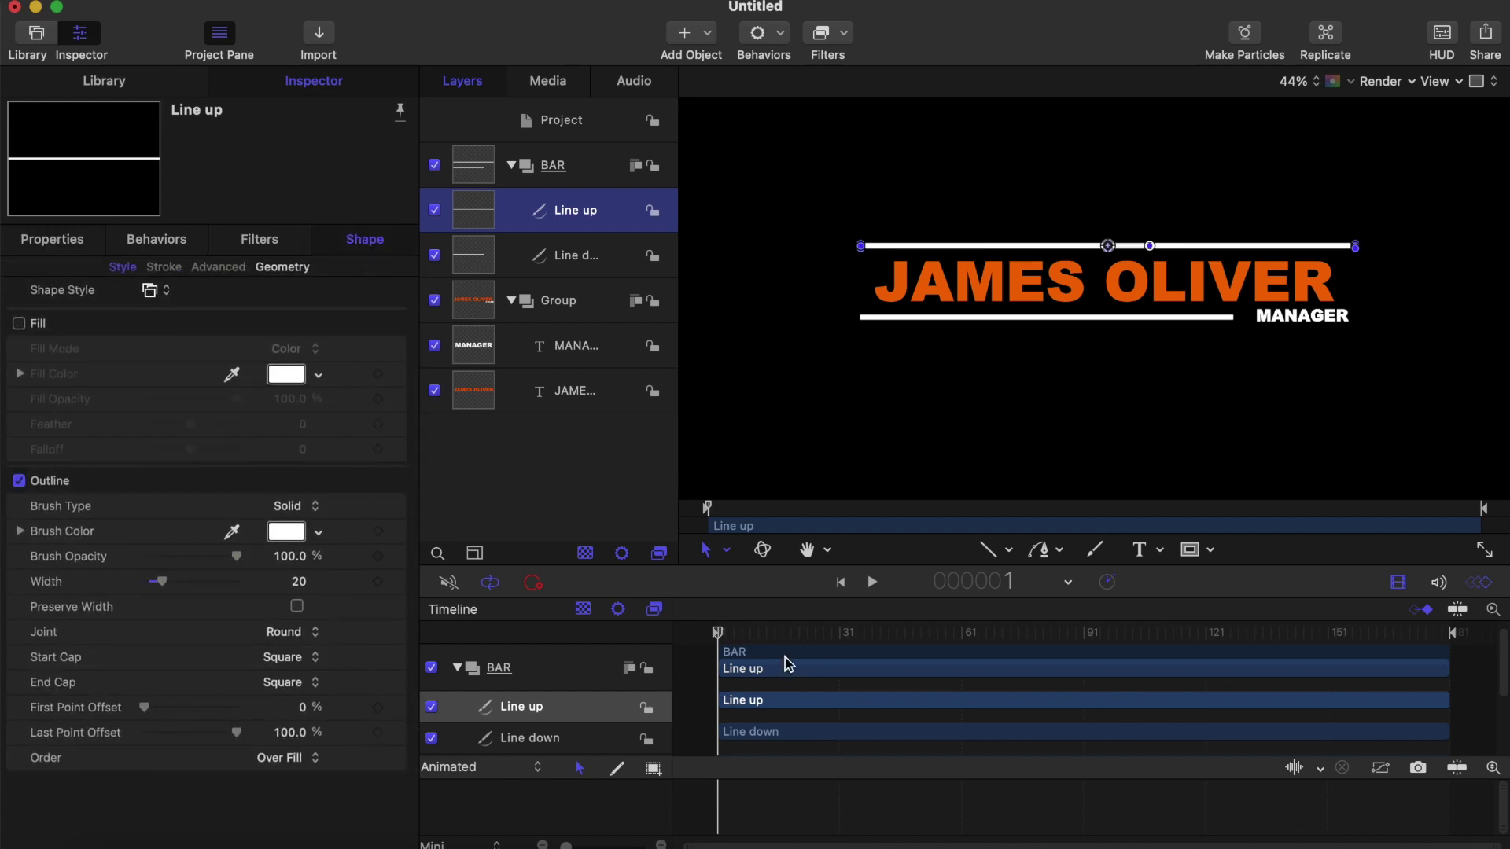
{"action": "left_click", "coordinate": [986, 550]}
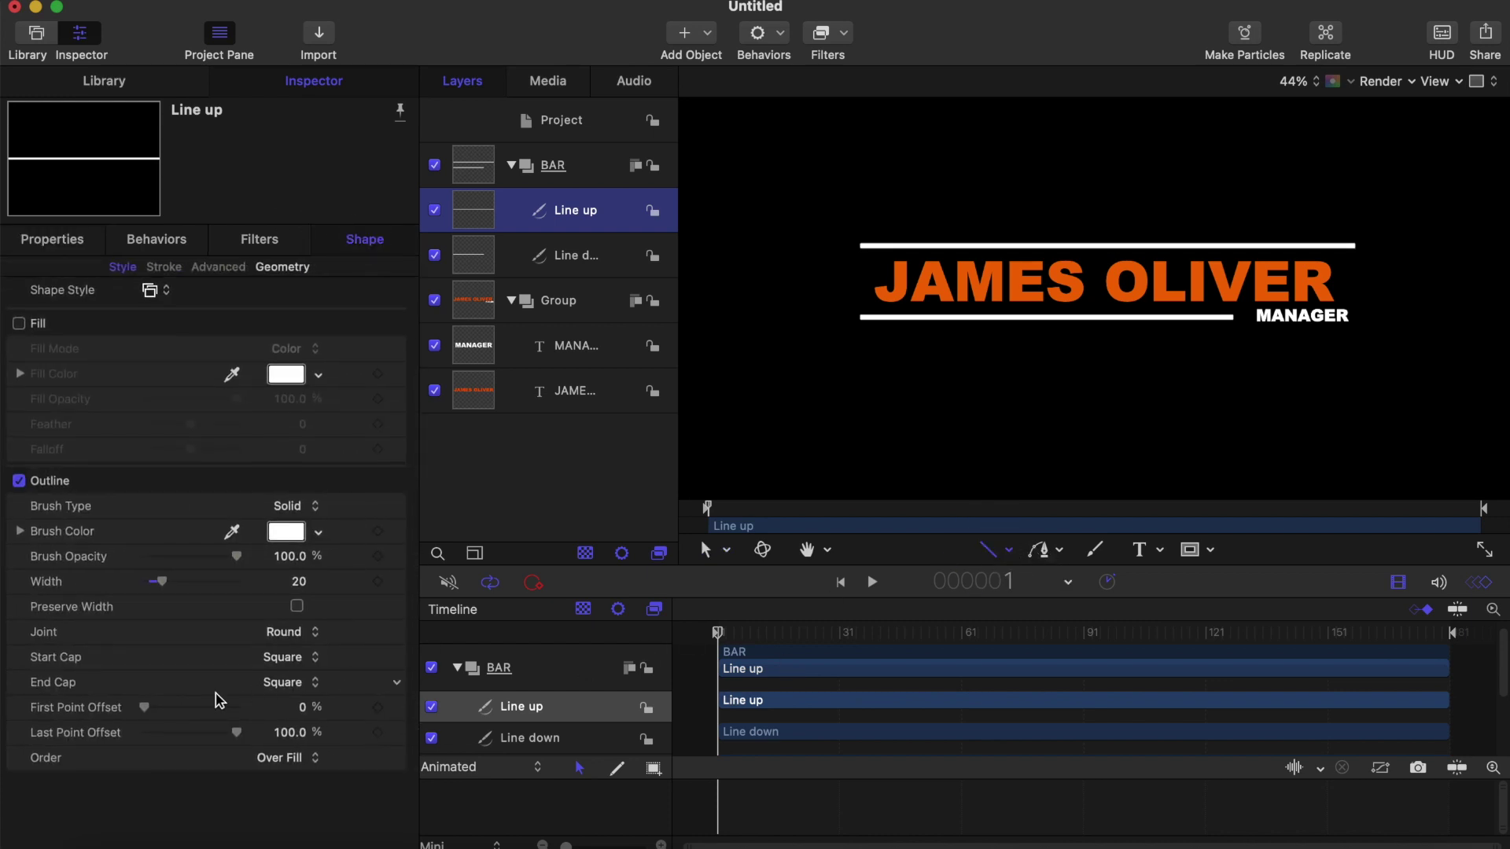
{"action": "mouse_move", "coordinate": [236, 732]}
{"action": "left_mouse_down"}
{"action": "mouse_move", "coordinate": [220, 734]}
{"action": "mouse_move", "coordinate": [250, 741]}
{"action": "left_mouse_up"}
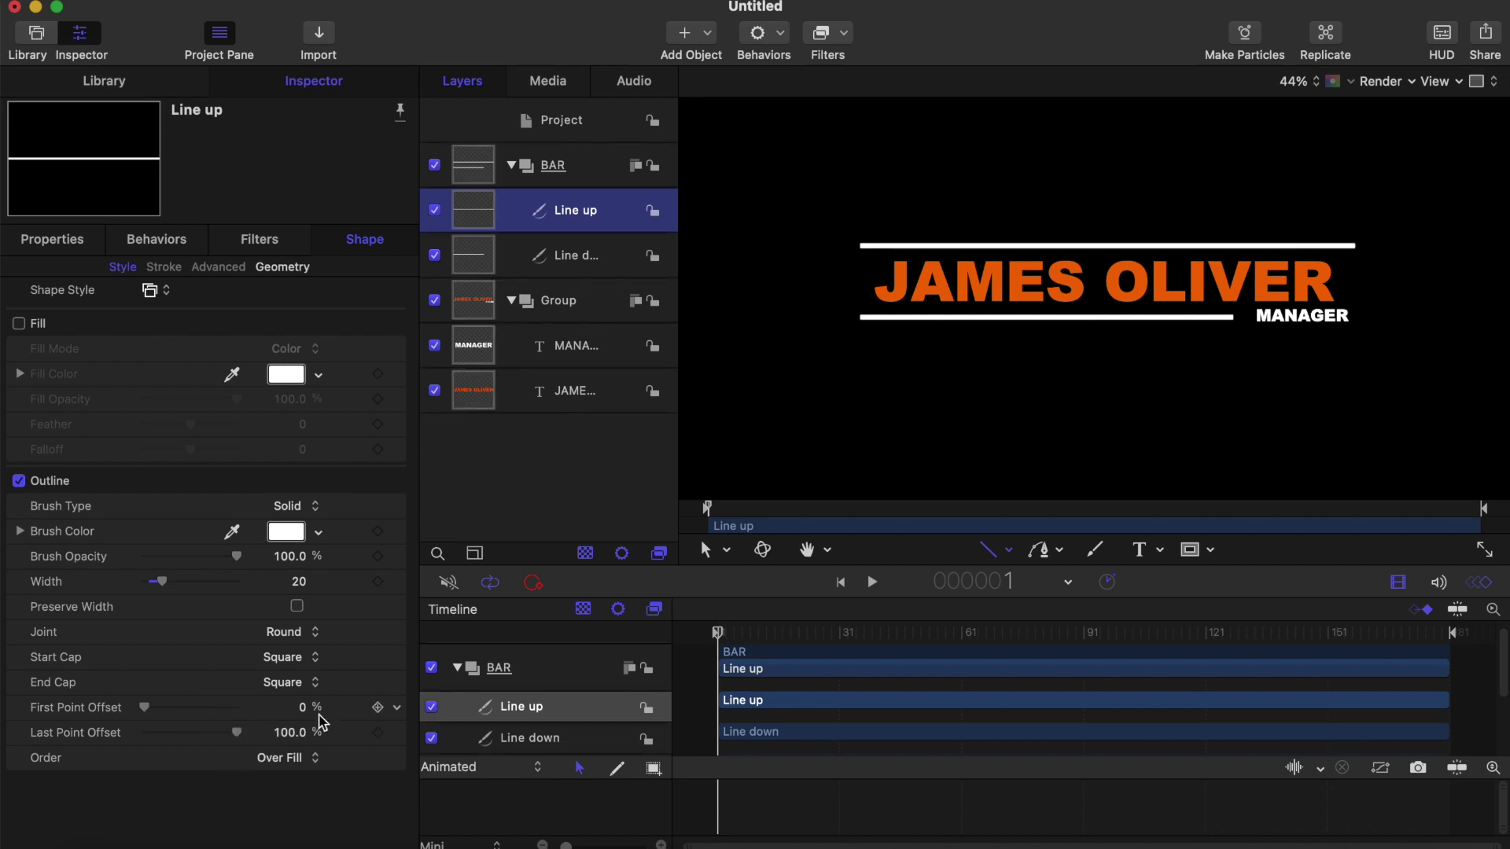
{"action": "left_click", "coordinate": [378, 732]}
{"action": "left_click_drag", "start_coordinate": [236, 739], "coordinate": [132, 742]}
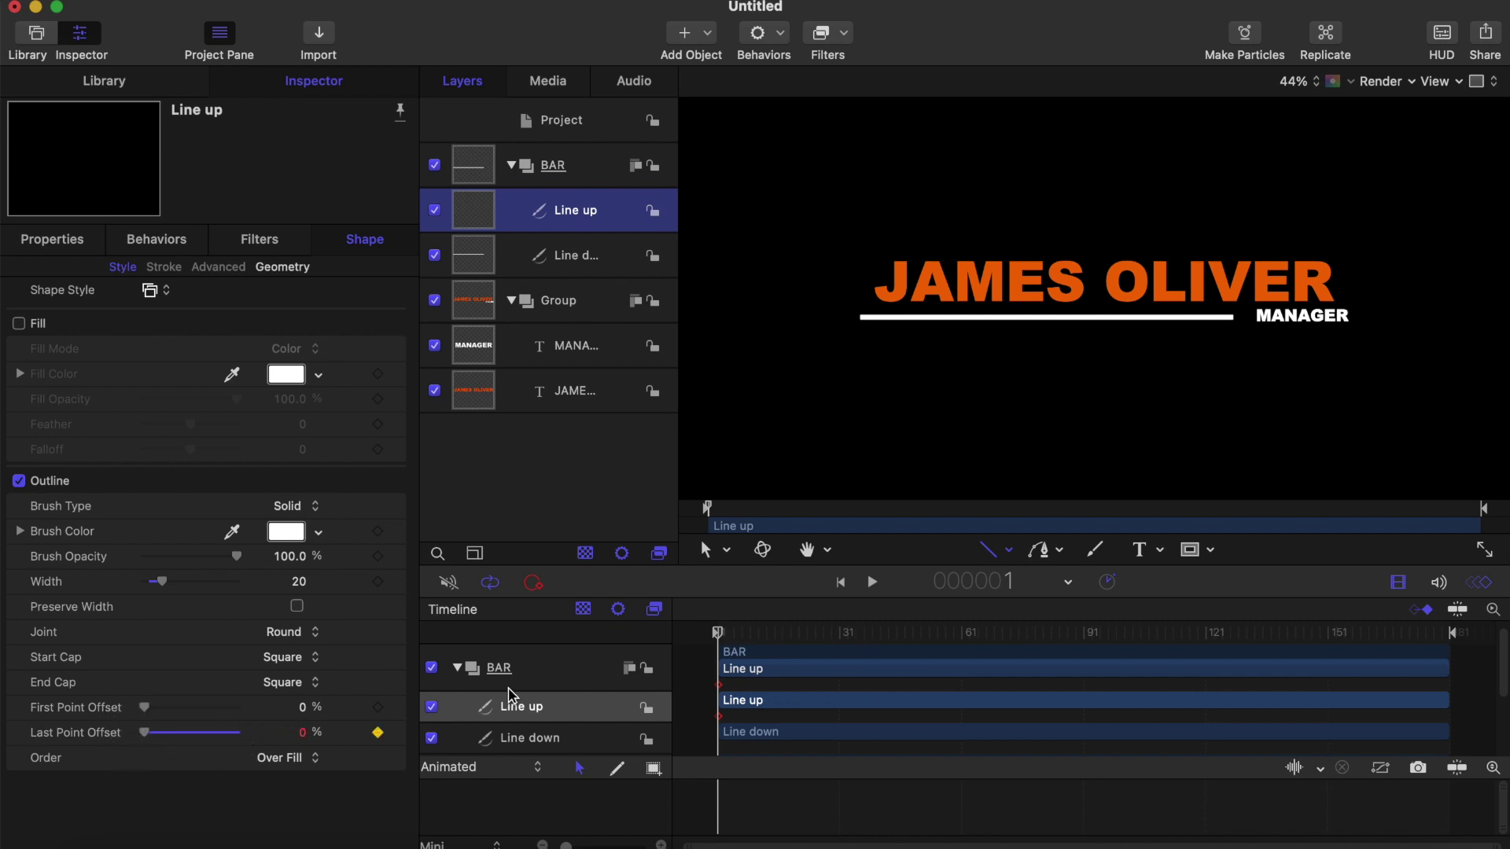
Step: Set Line up's Last Point Offset back to 100% at frame 30
{"action": "left_click", "coordinate": [570, 260]}
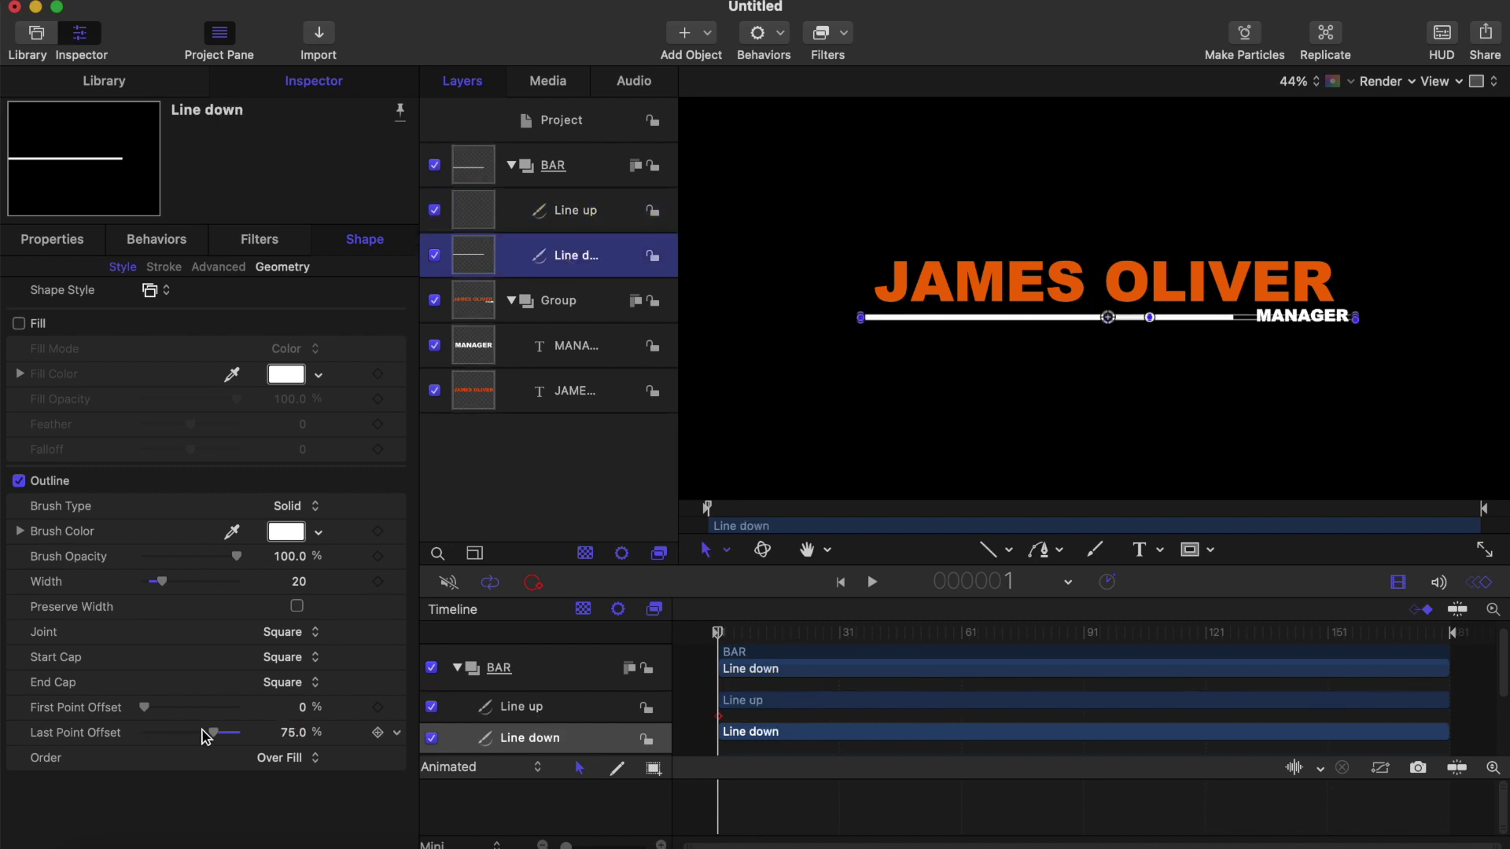
{"action": "left_click", "coordinate": [580, 209]}
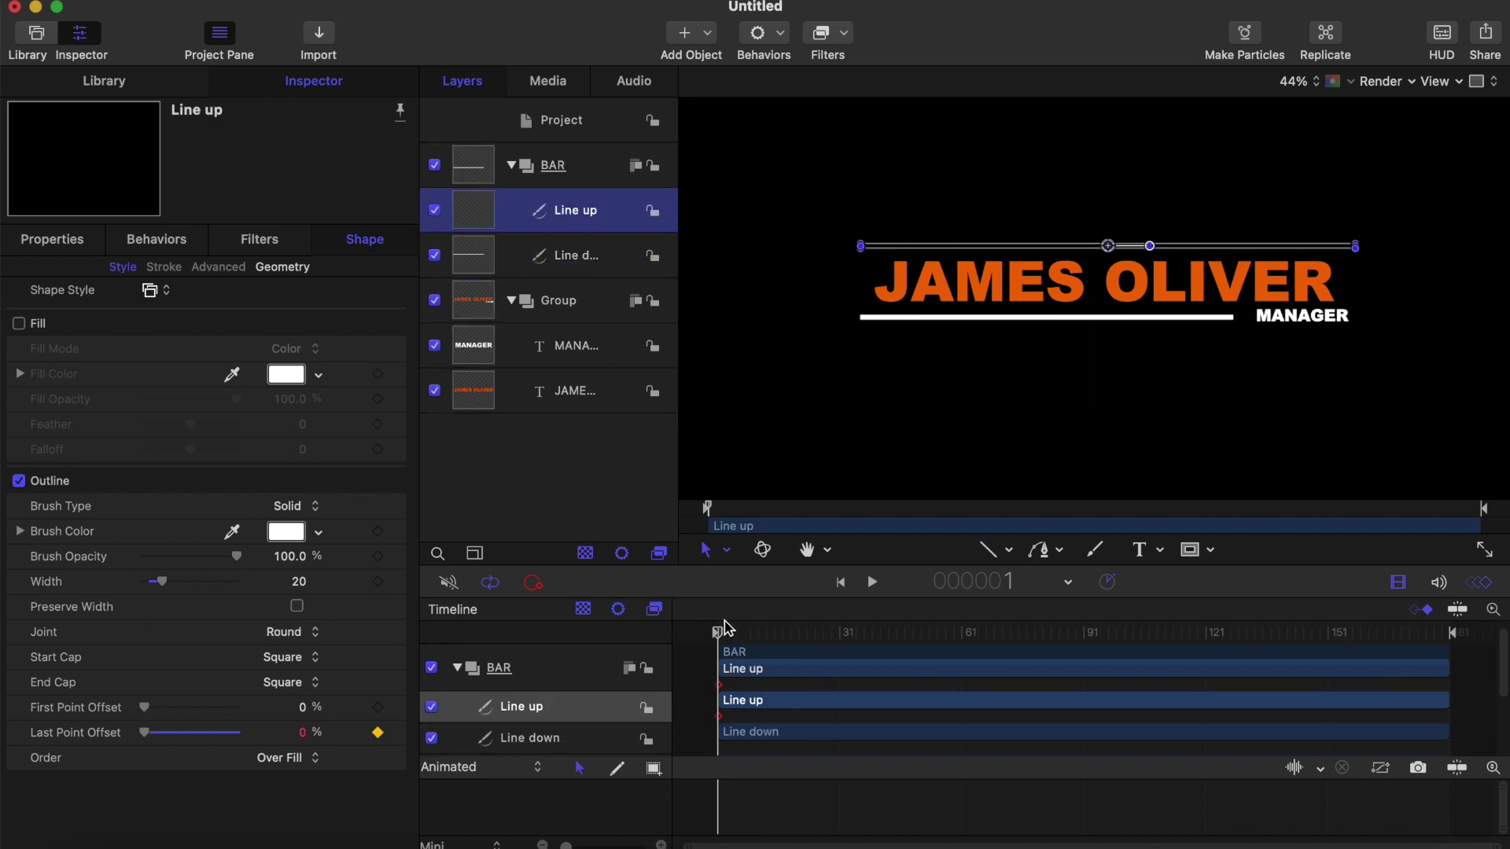
{"action": "left_click", "coordinate": [988, 551]}
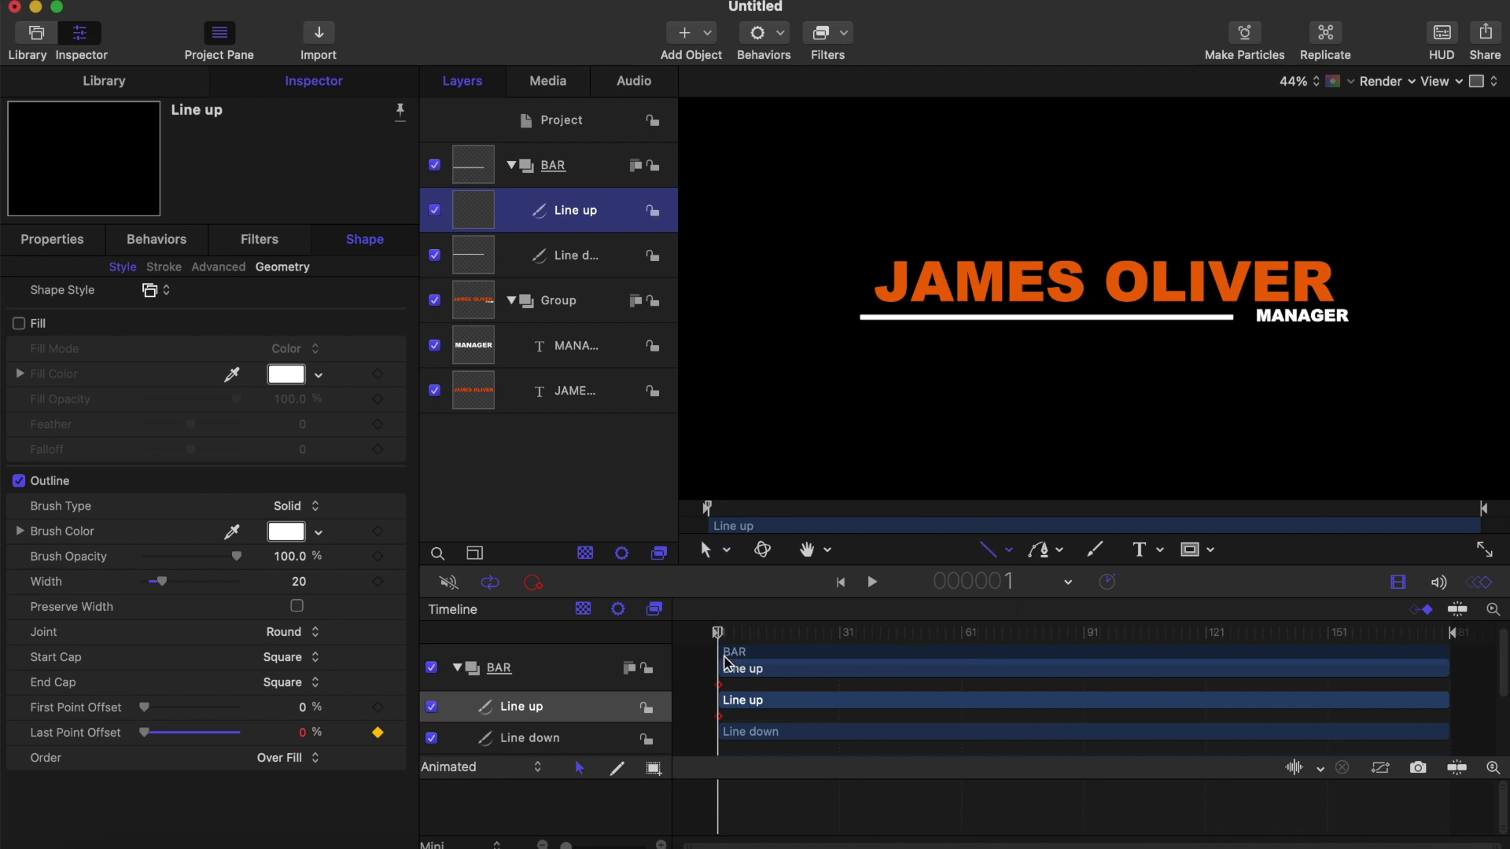
{"action": "left_click_drag", "start_coordinate": [718, 641], "coordinate": [836, 640]}
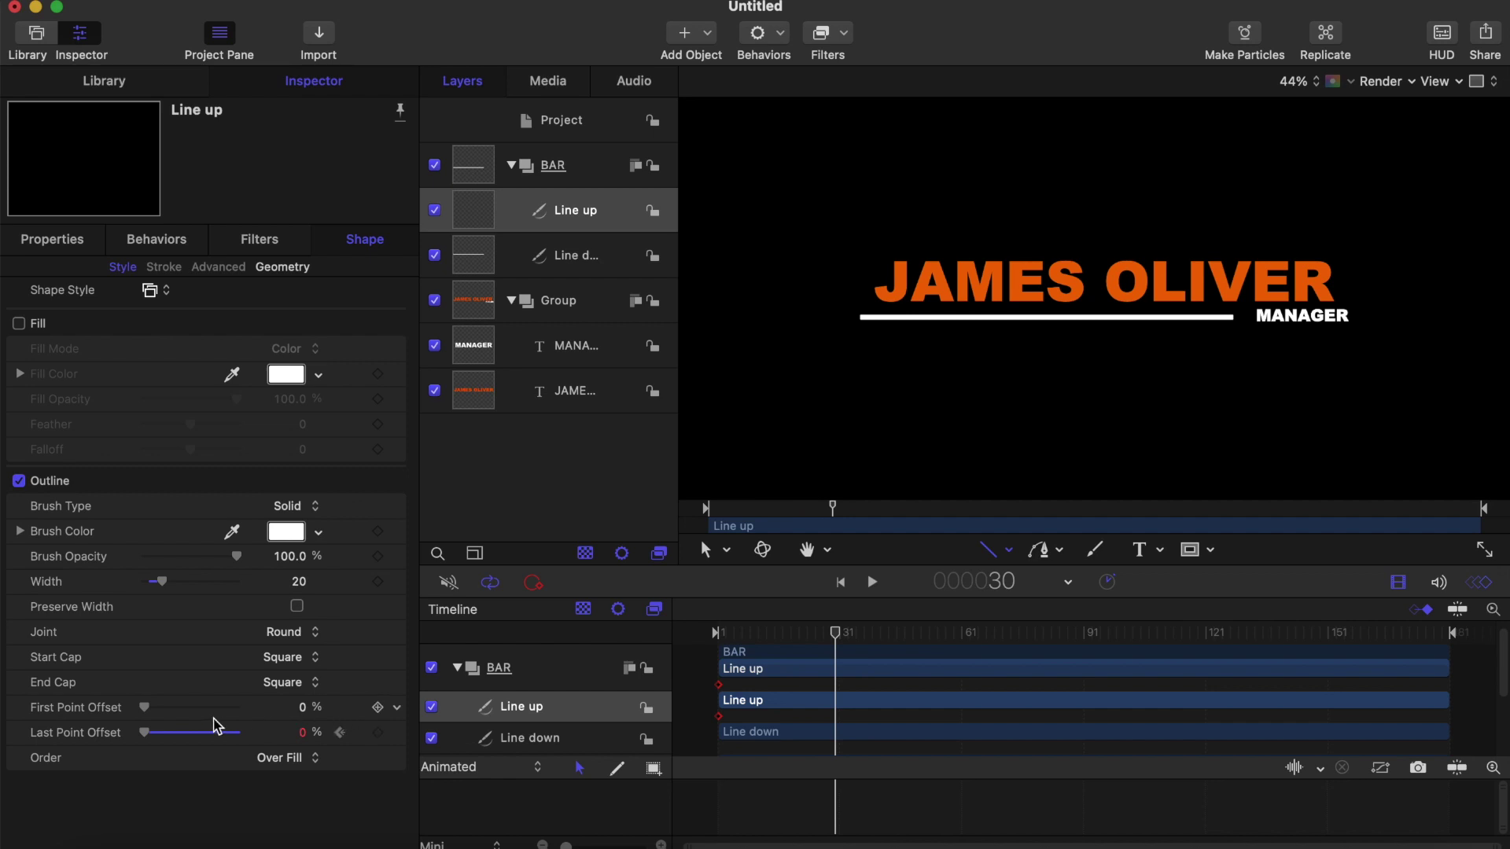
{"action": "left_click_drag", "start_coordinate": [146, 733], "coordinate": [297, 731]}
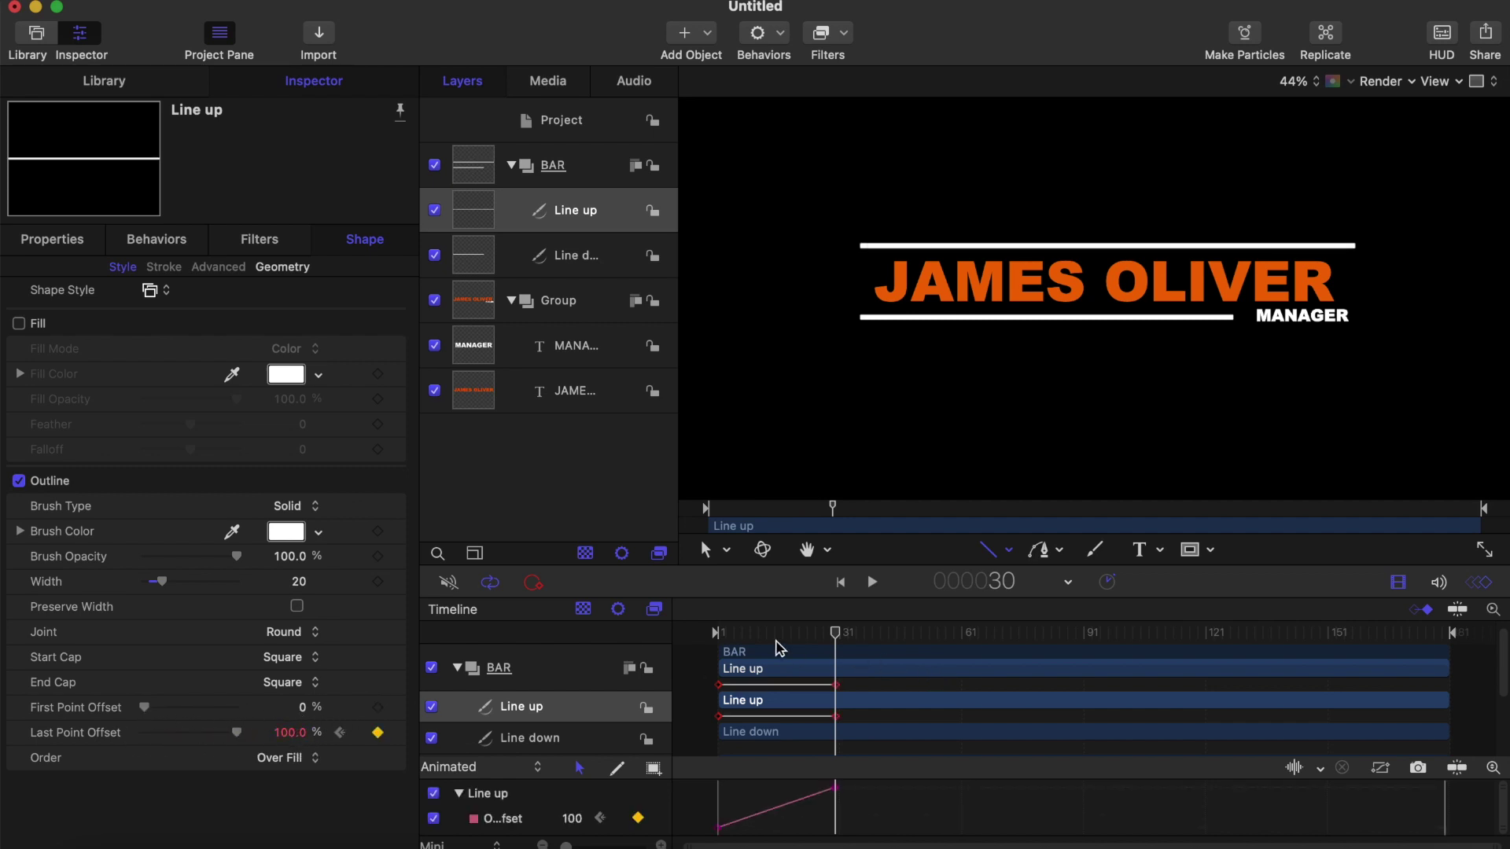
Step: Apply Ease Both to the offset keyframe and preview the eased draw-on
{"action": "left_click_drag", "start_coordinate": [749, 630], "coordinate": [607, 640]}
{"action": "key", "text": "space"}
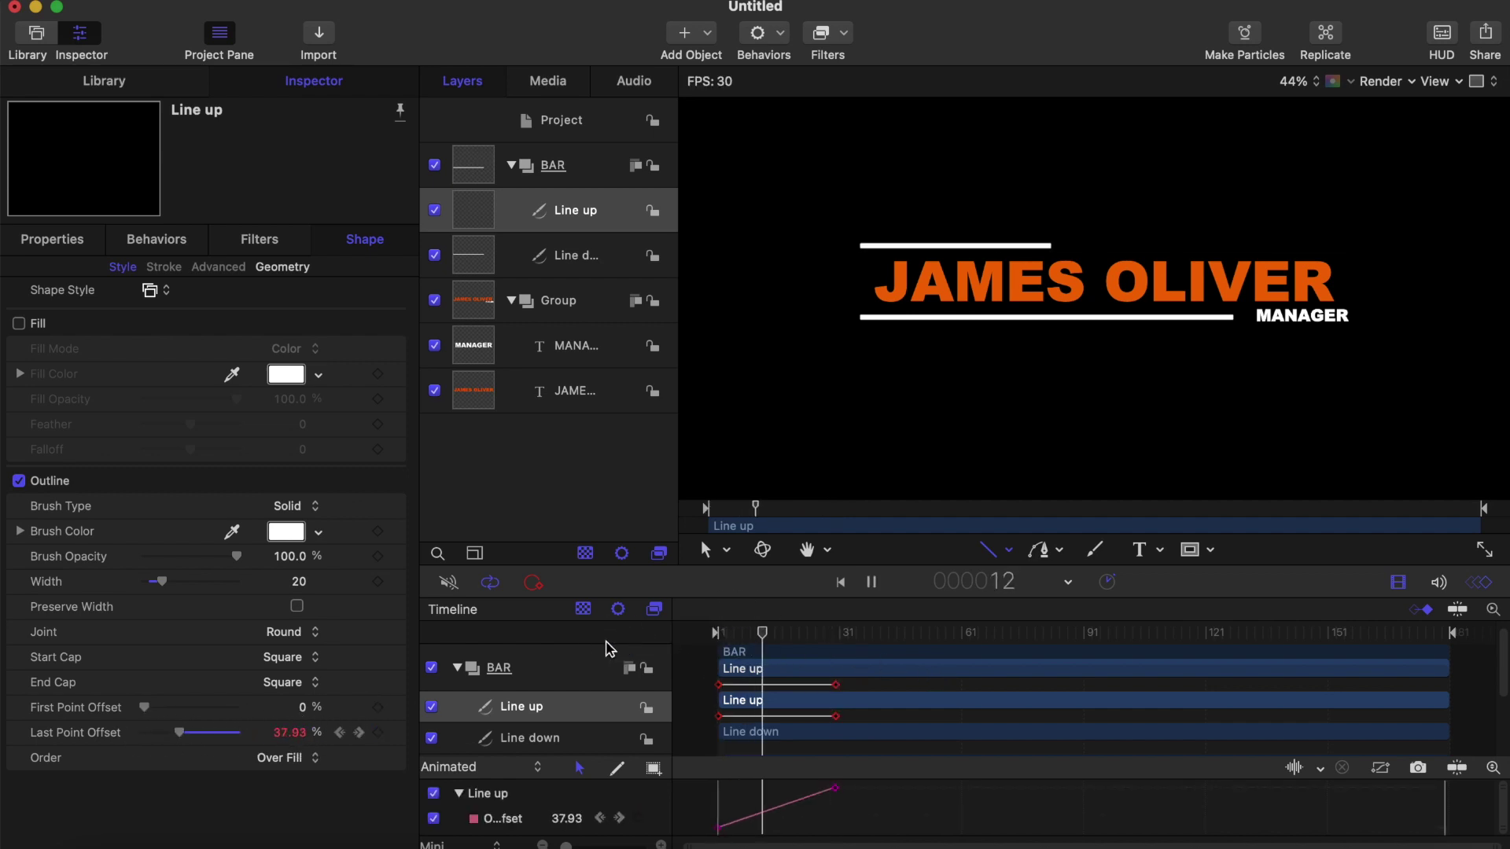
{"action": "key", "text": "space"}
{"action": "left_click_drag", "start_coordinate": [857, 641], "coordinate": [831, 639]}
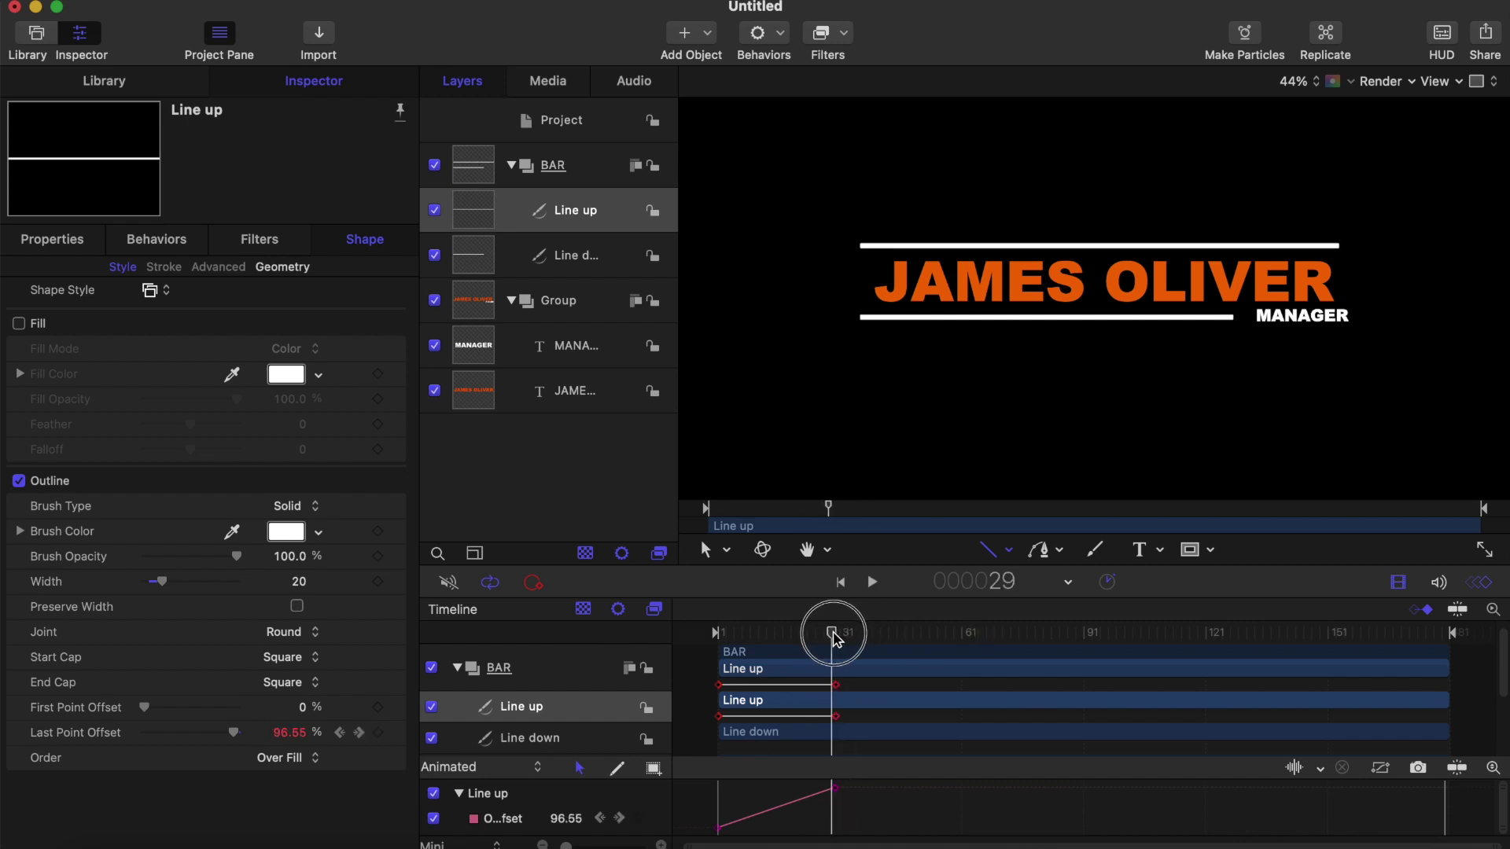
{"action": "left_click", "coordinate": [834, 787]}
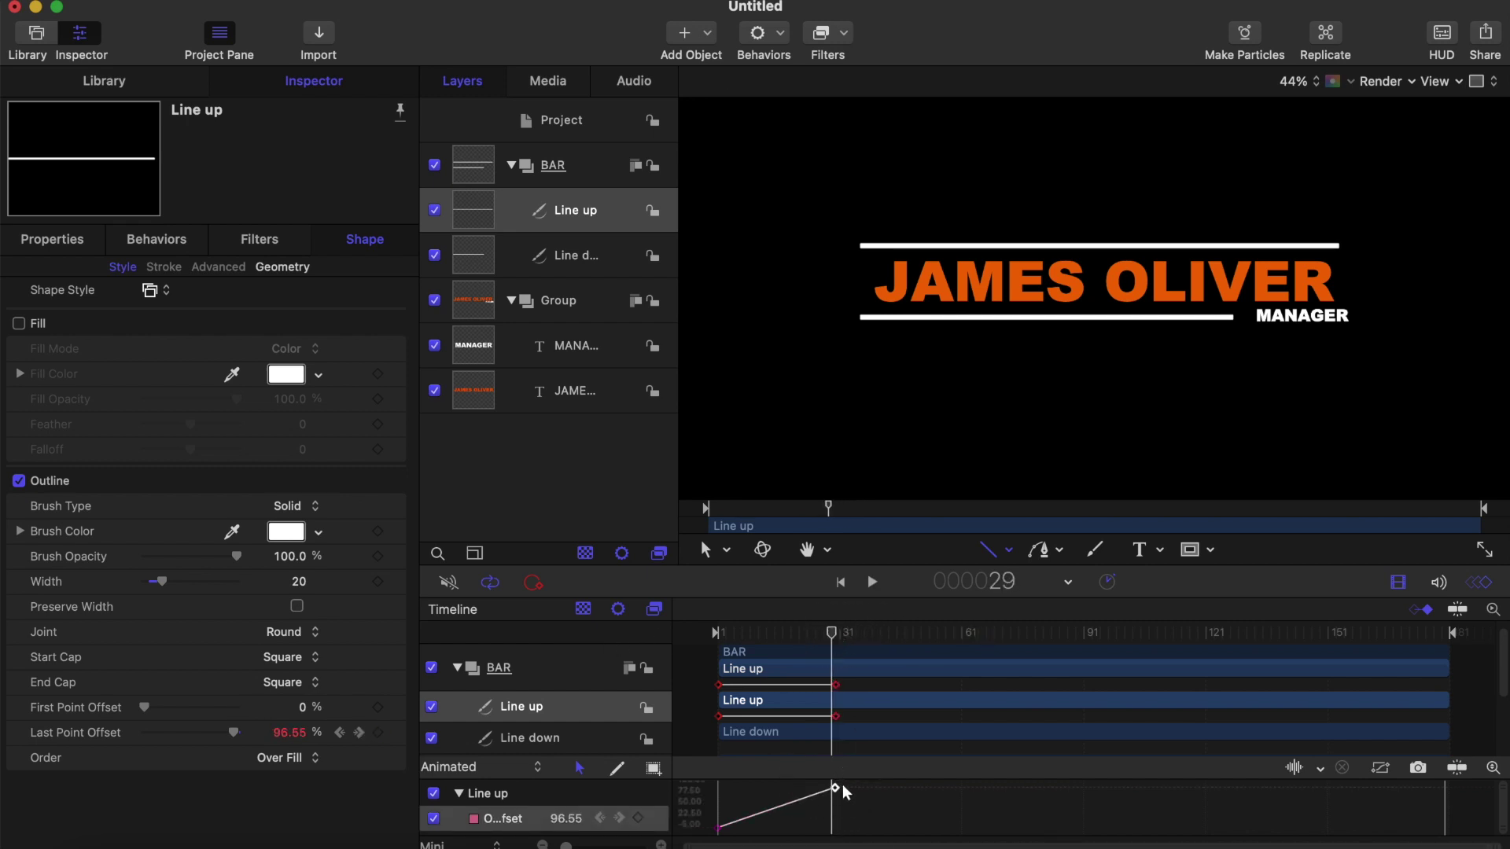
{"action": "right_click", "coordinate": [835, 788]}
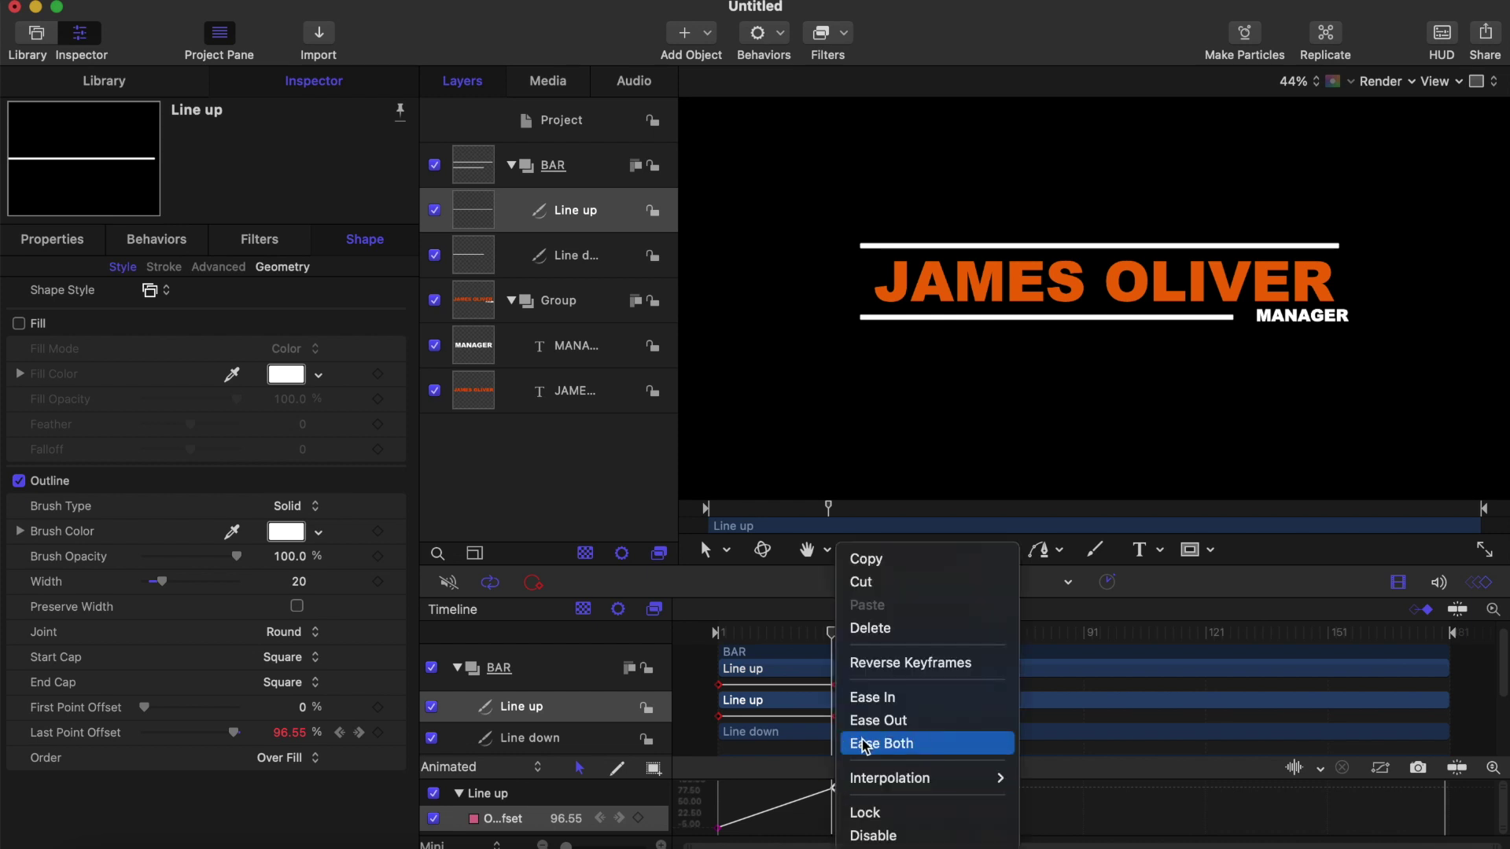
{"action": "left_click", "coordinate": [864, 744]}
{"action": "left_click", "coordinate": [742, 632]}
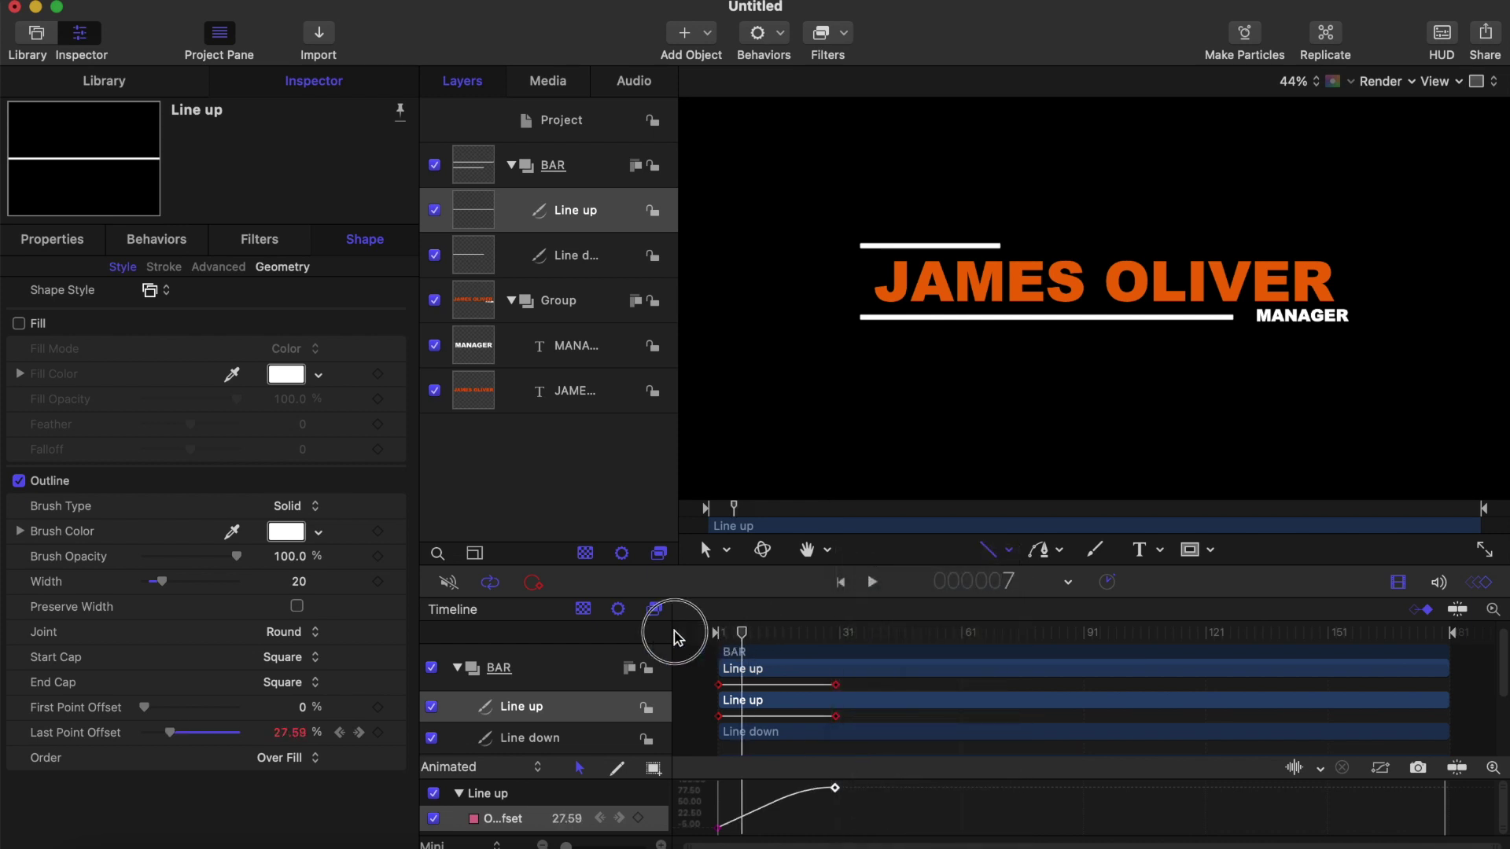
{"action": "key", "text": "space"}
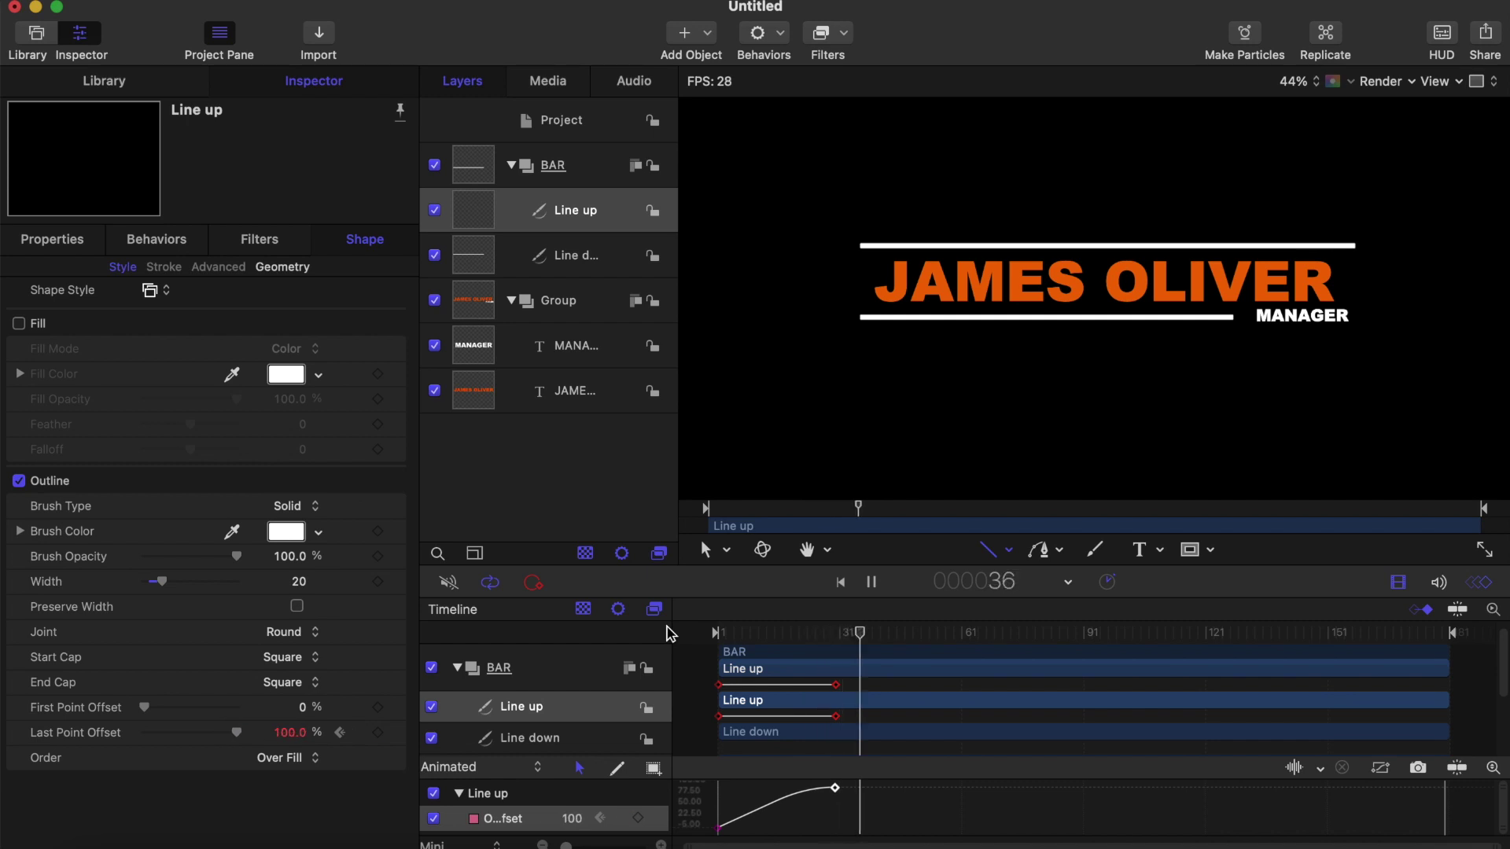
{"action": "left_click_drag", "start_coordinate": [857, 632], "coordinate": [686, 641]}
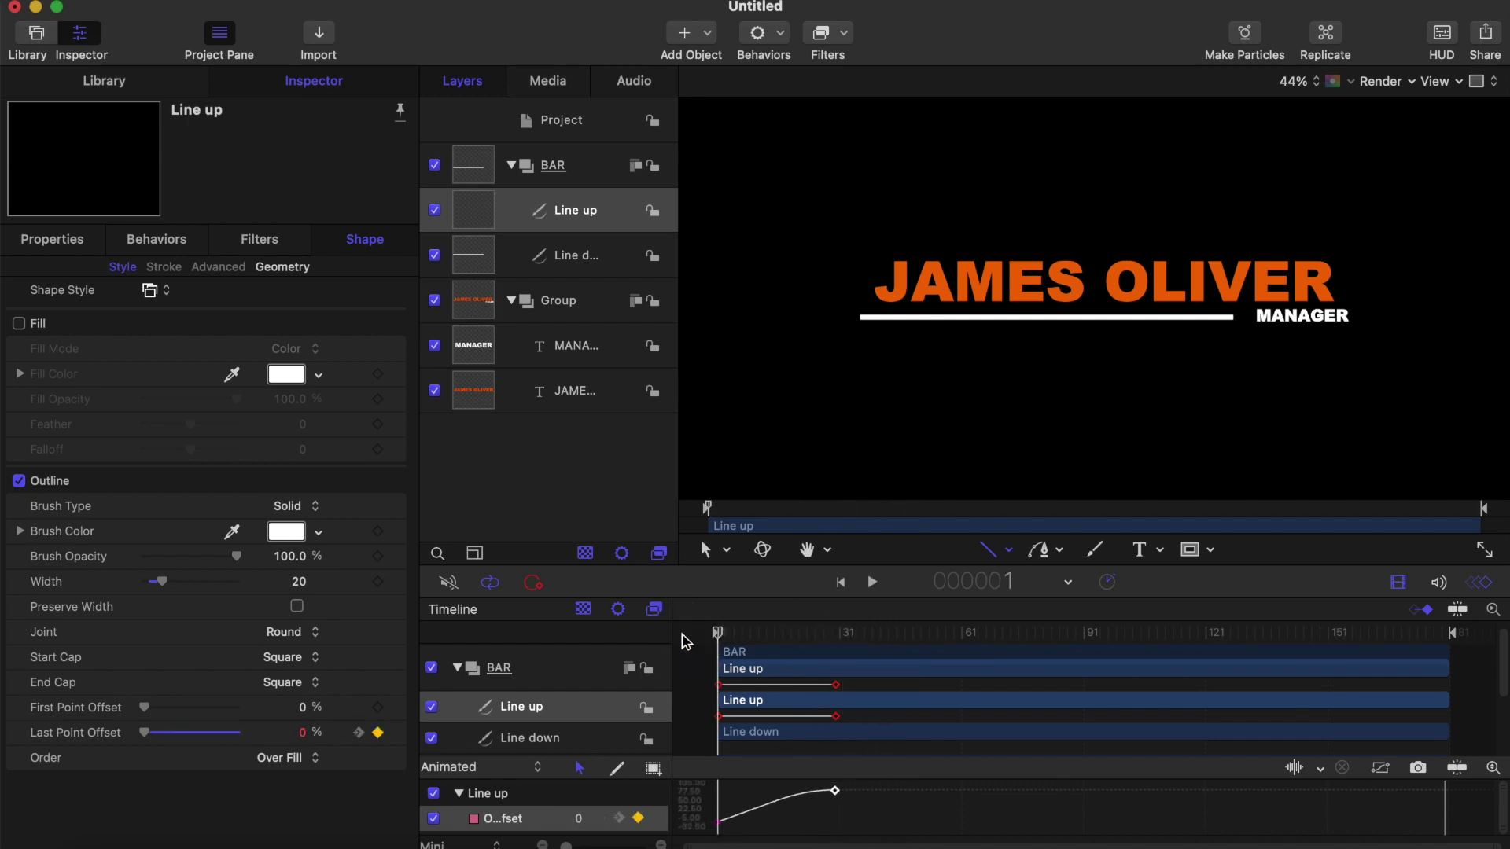
Step: Animate Line down's Last Point Offset from 0% at frame 1 to 75% at frame 30
{"action": "left_click", "coordinate": [571, 258]}
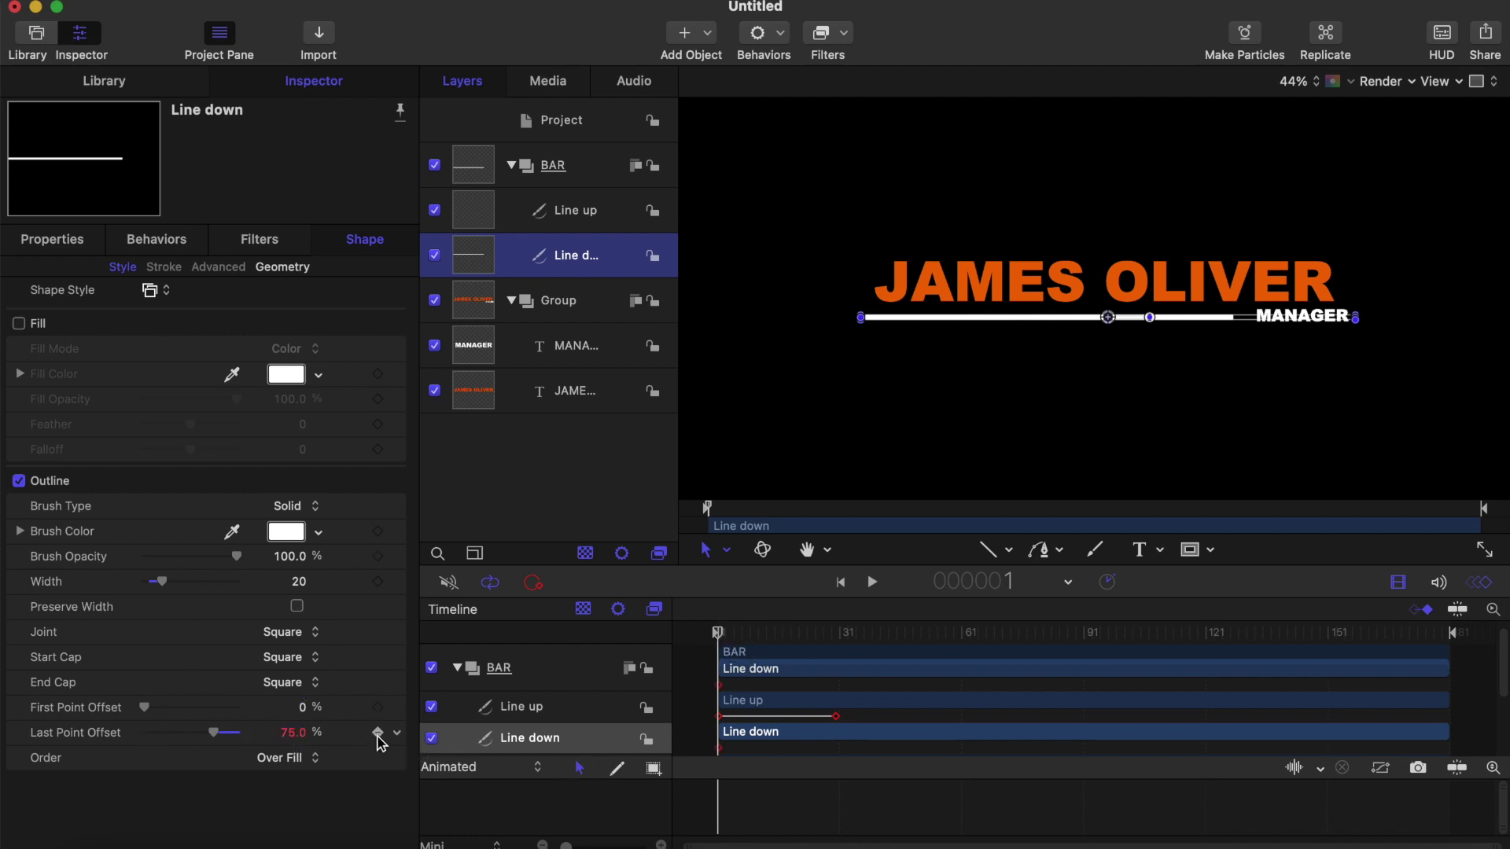
{"action": "left_click_drag", "start_coordinate": [223, 739], "coordinate": [64, 741]}
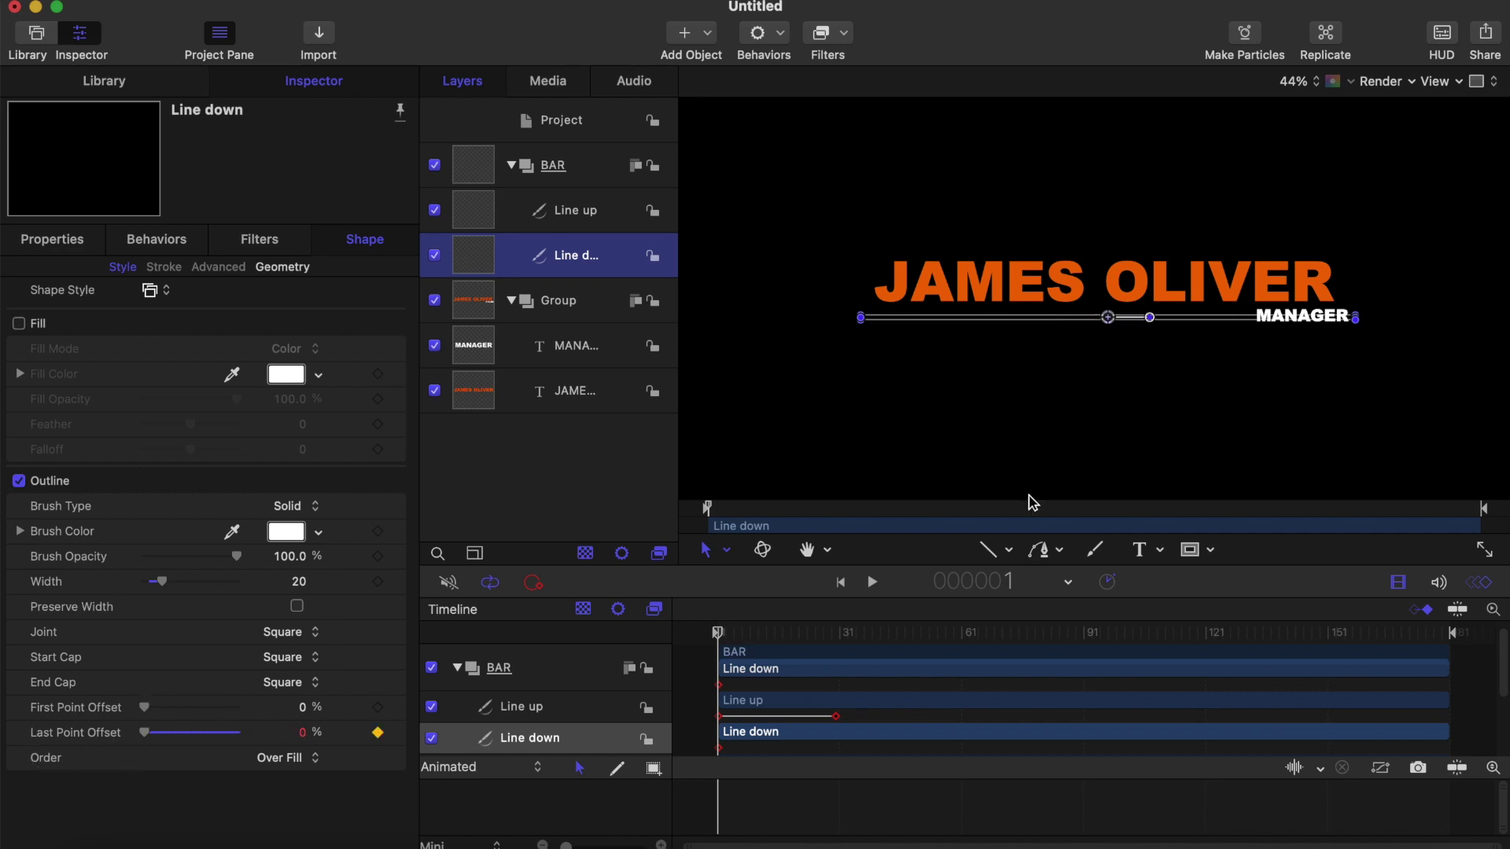
{"action": "left_click", "coordinate": [988, 549]}
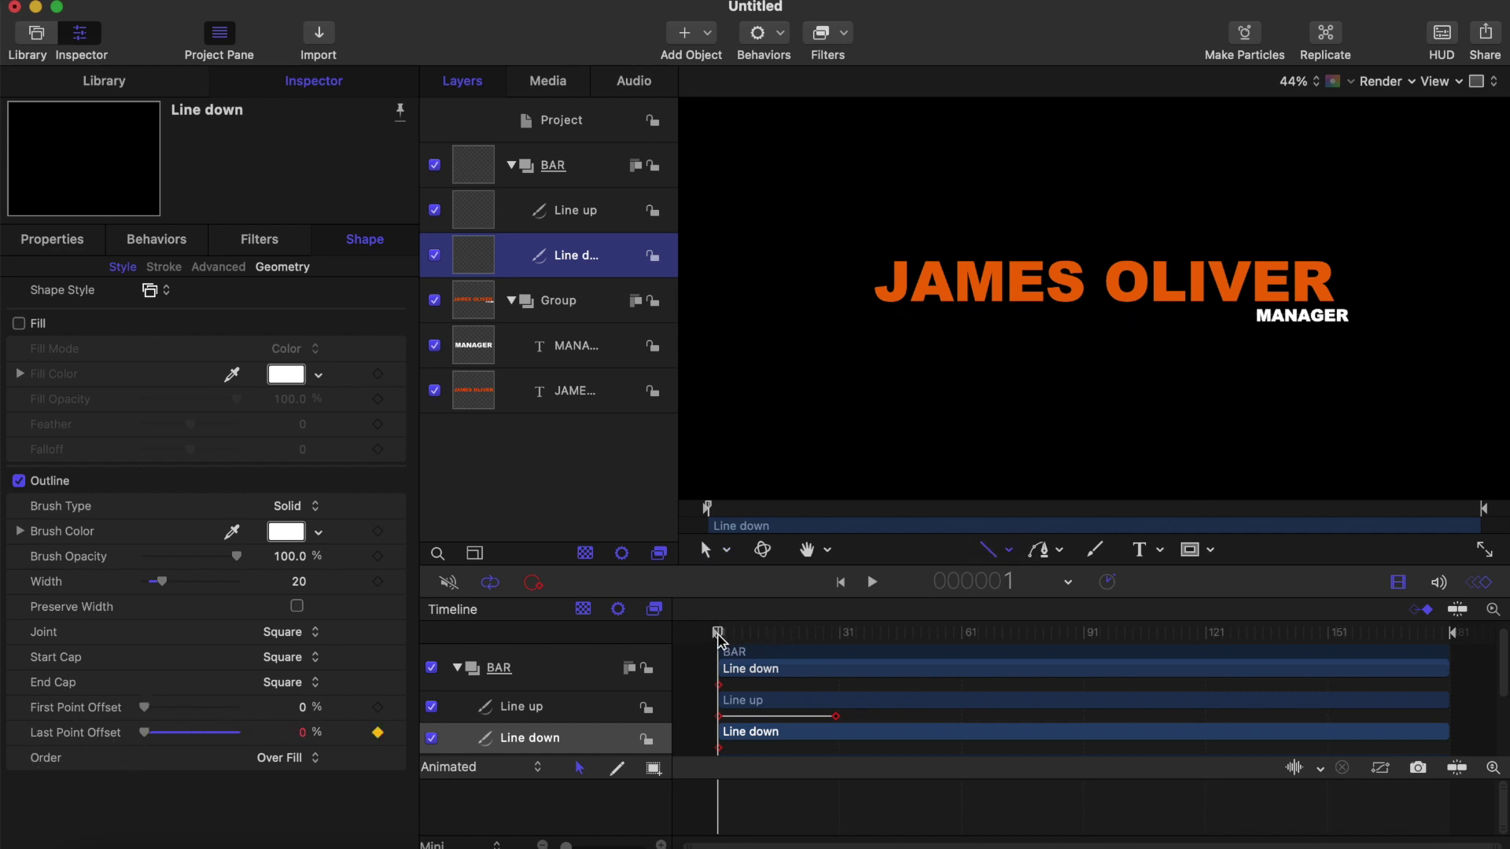
{"action": "left_click_drag", "start_coordinate": [719, 639], "coordinate": [837, 646]}
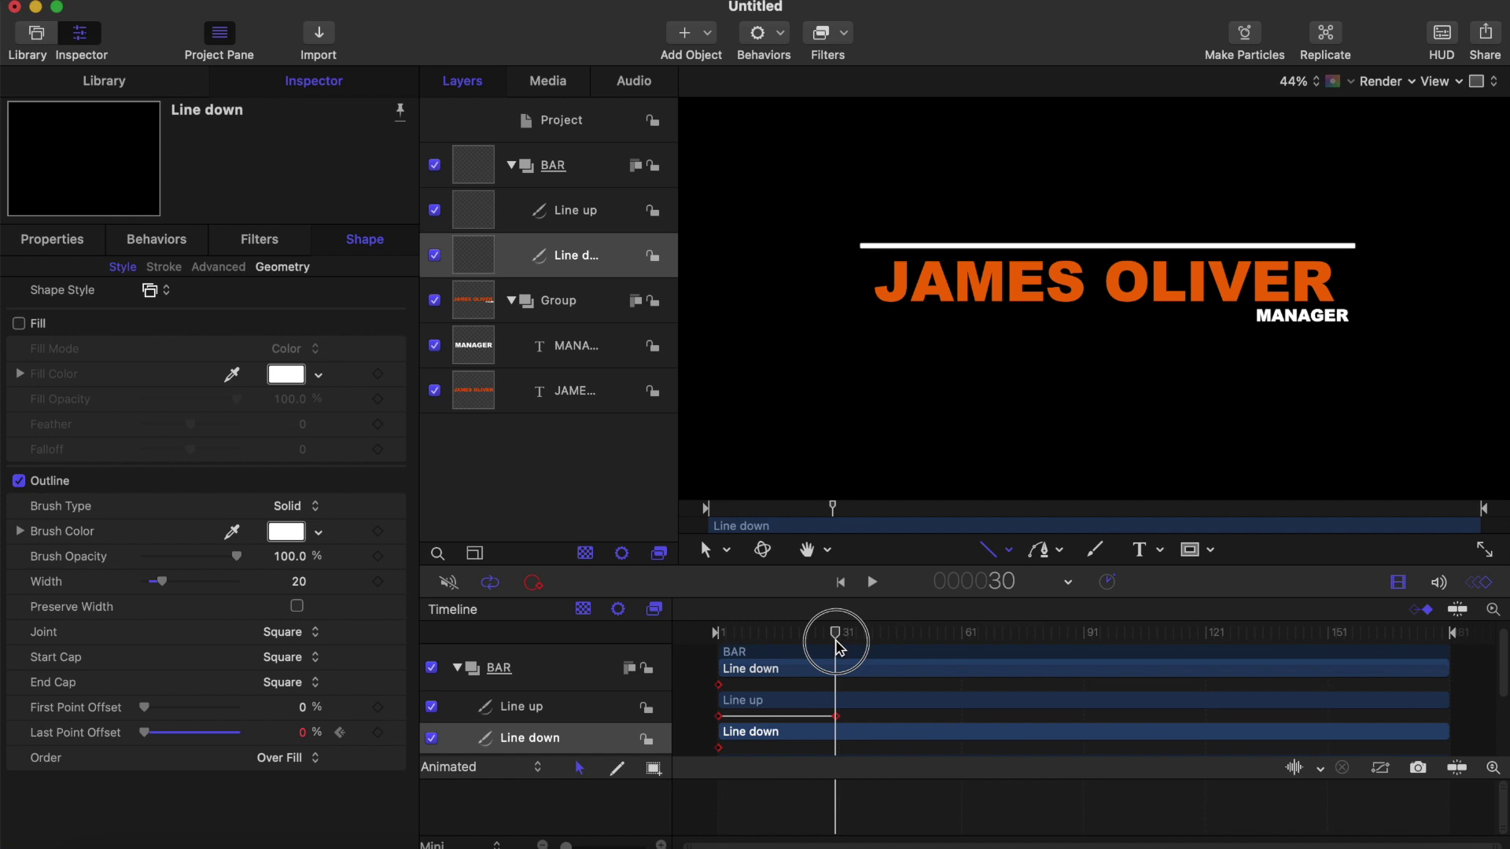
{"action": "left_click", "coordinate": [299, 737]}
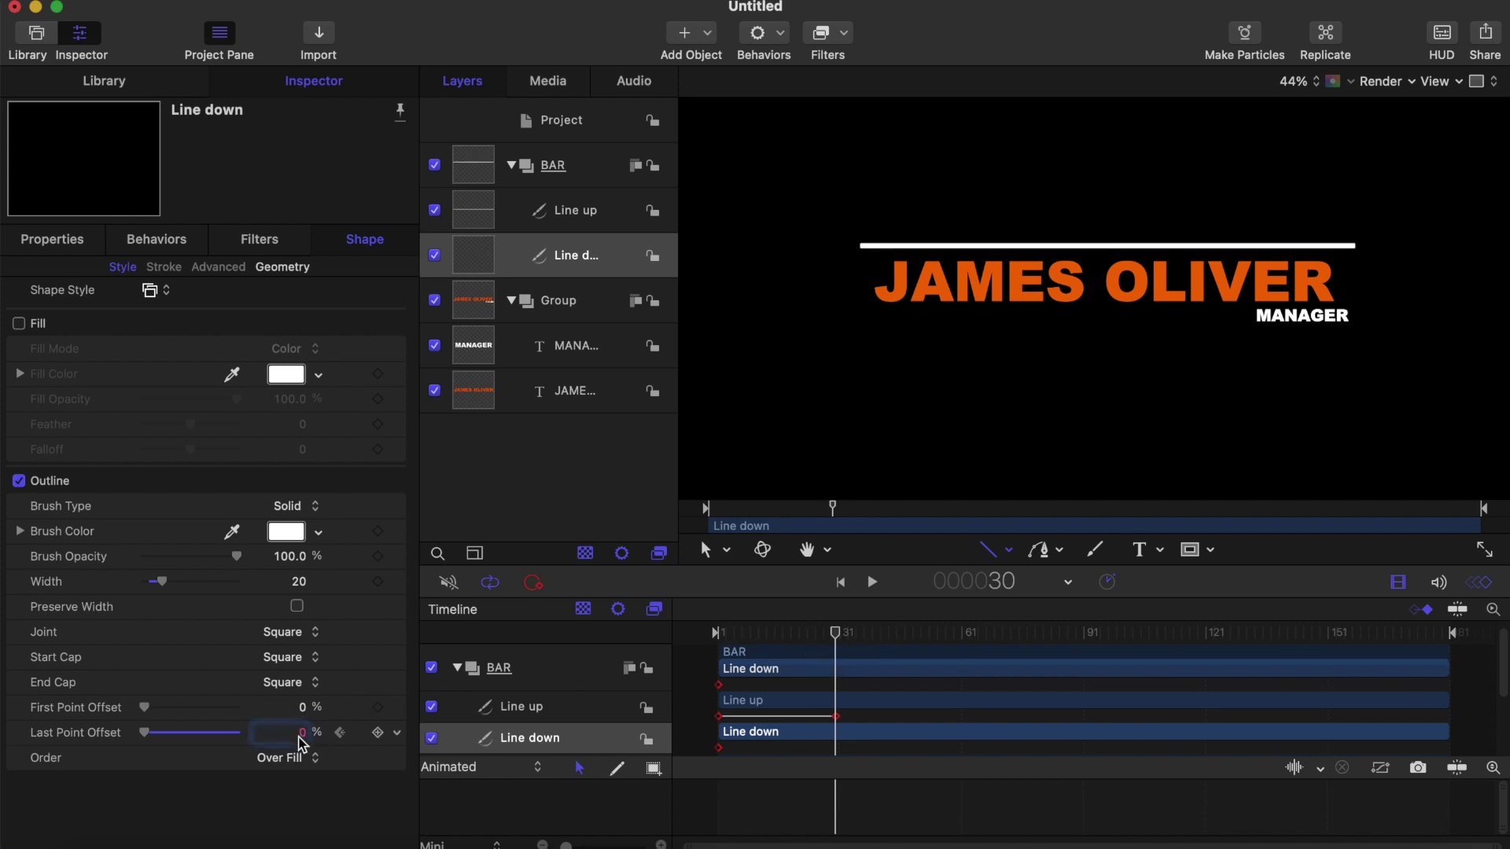
{"action": "key", "text": "Return"}
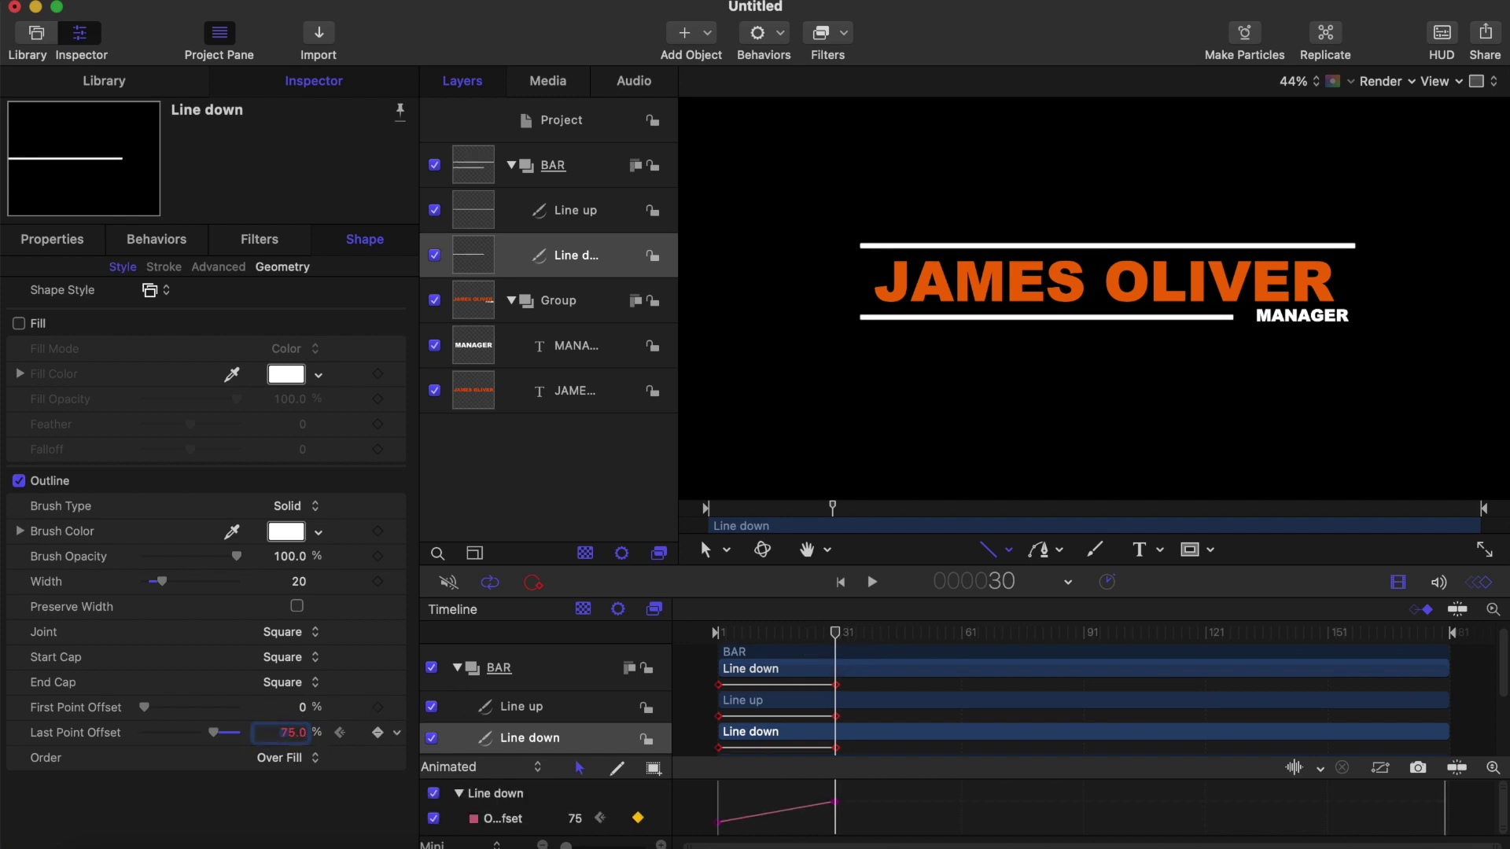
Step: Apply Ease Both to Line down's offset keyframe and preview both lines drawing on
{"action": "right_click", "coordinate": [835, 803]}
{"action": "left_click", "coordinate": [878, 743]}
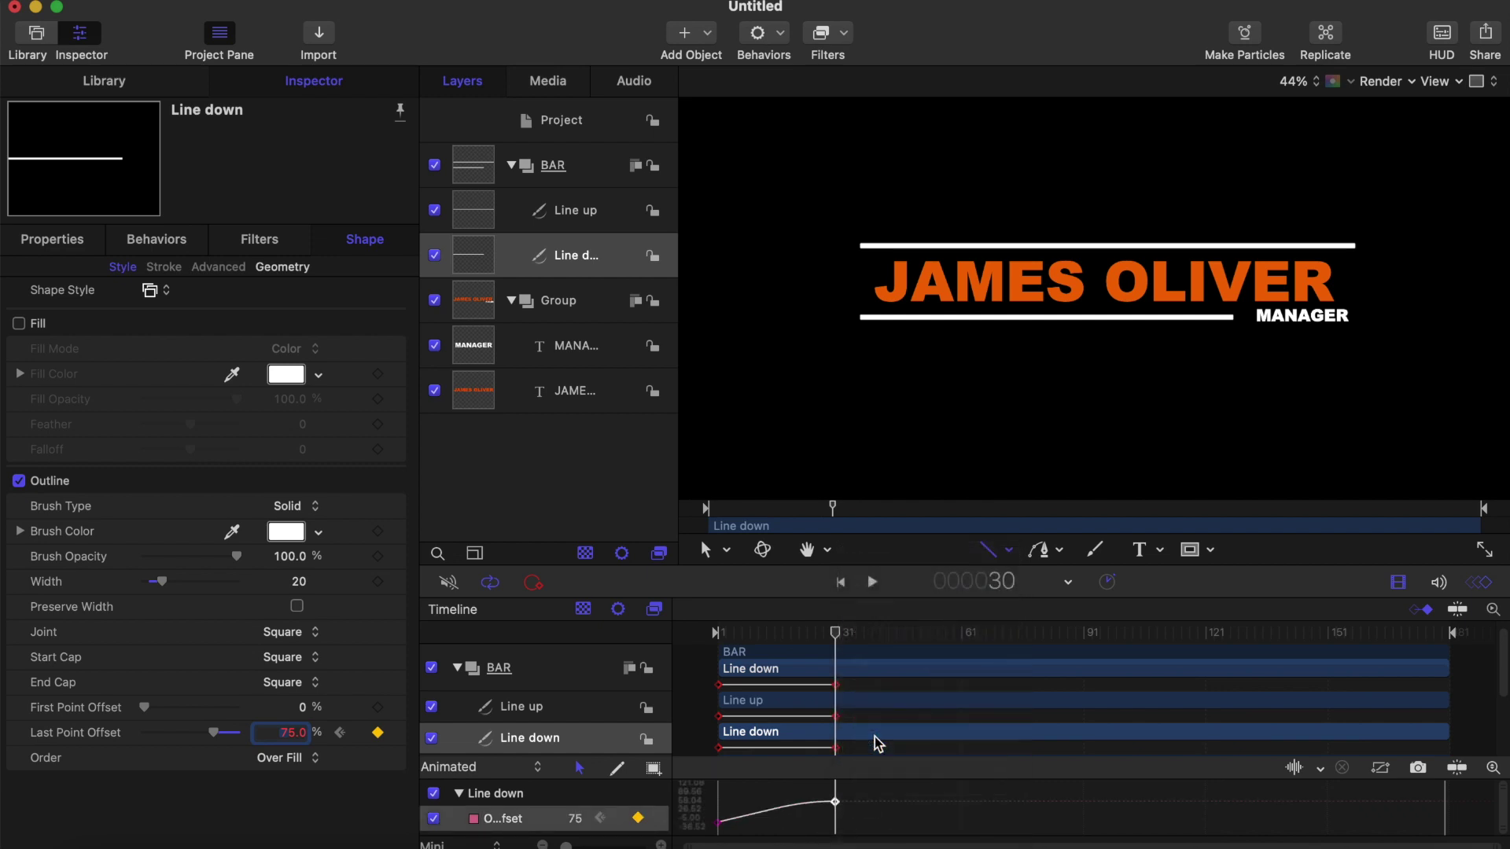
{"action": "left_click_drag", "start_coordinate": [835, 635], "coordinate": [606, 638]}
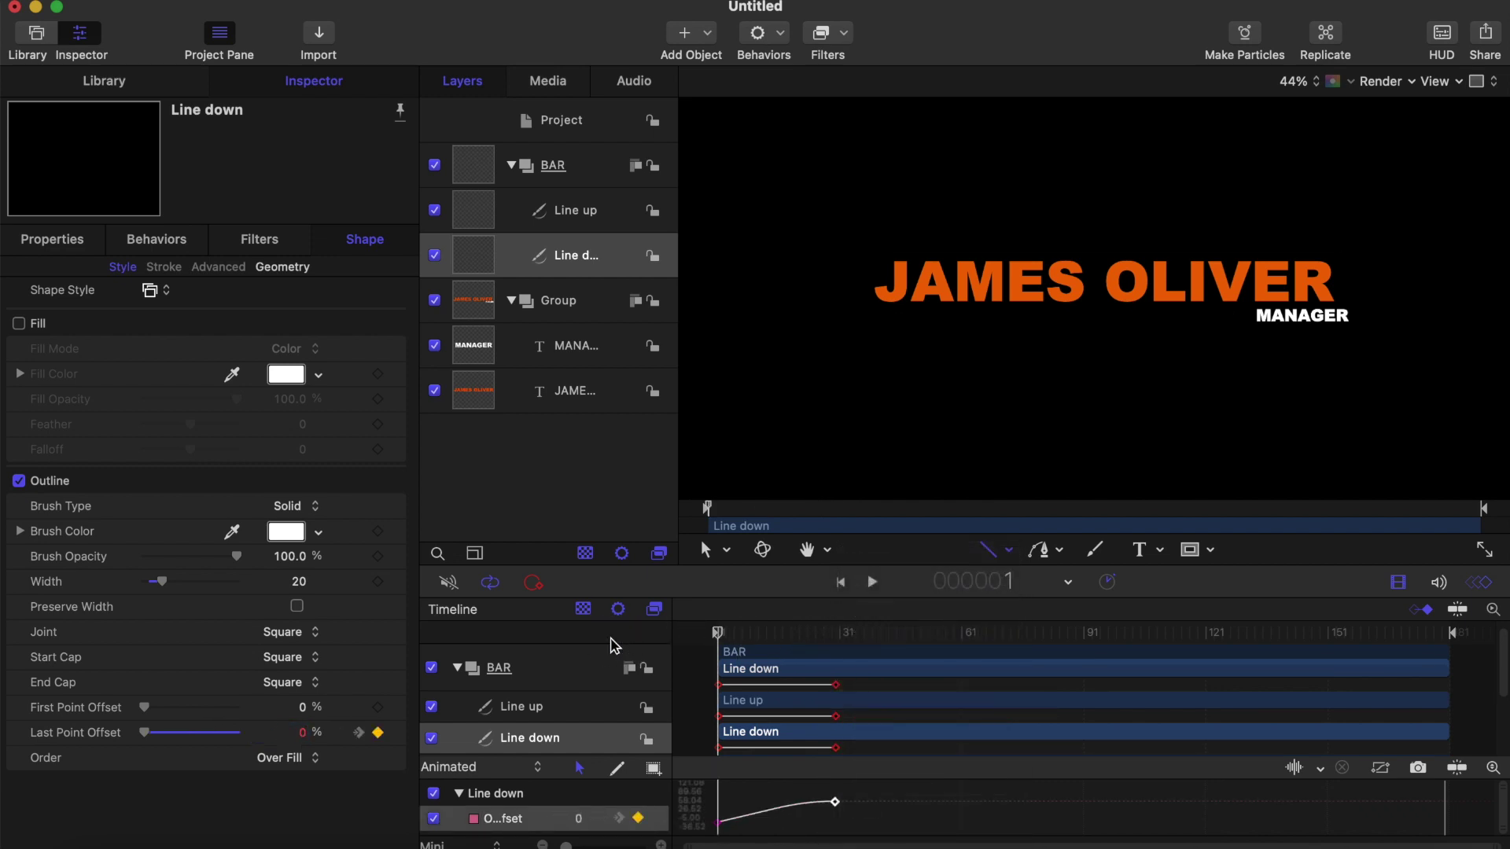
{"action": "key", "text": "space"}
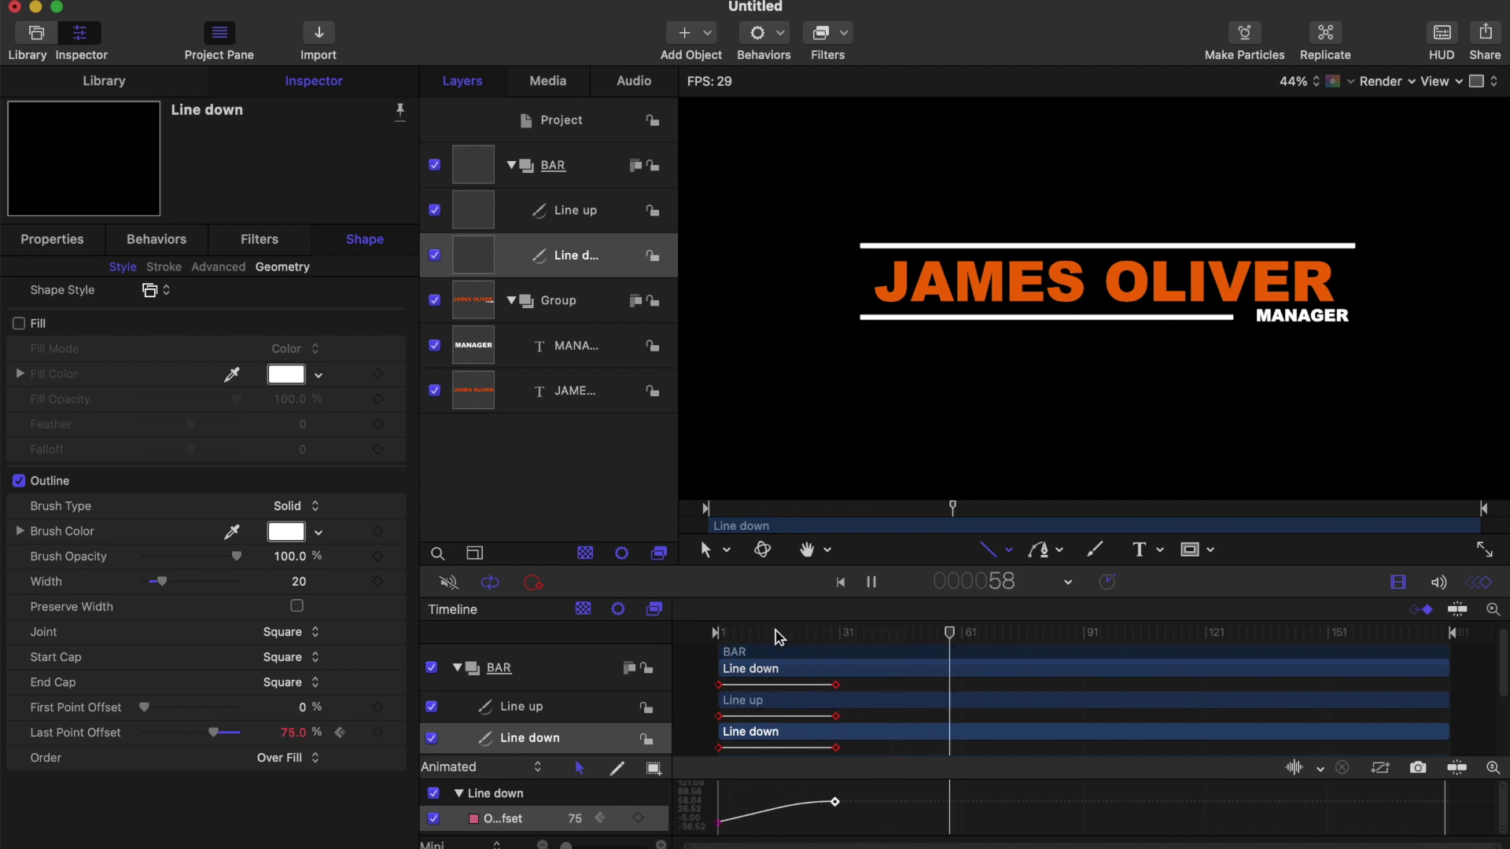
{"action": "key", "text": "space"}
{"action": "key", "text": "Home"}
{"action": "key", "text": "space"}
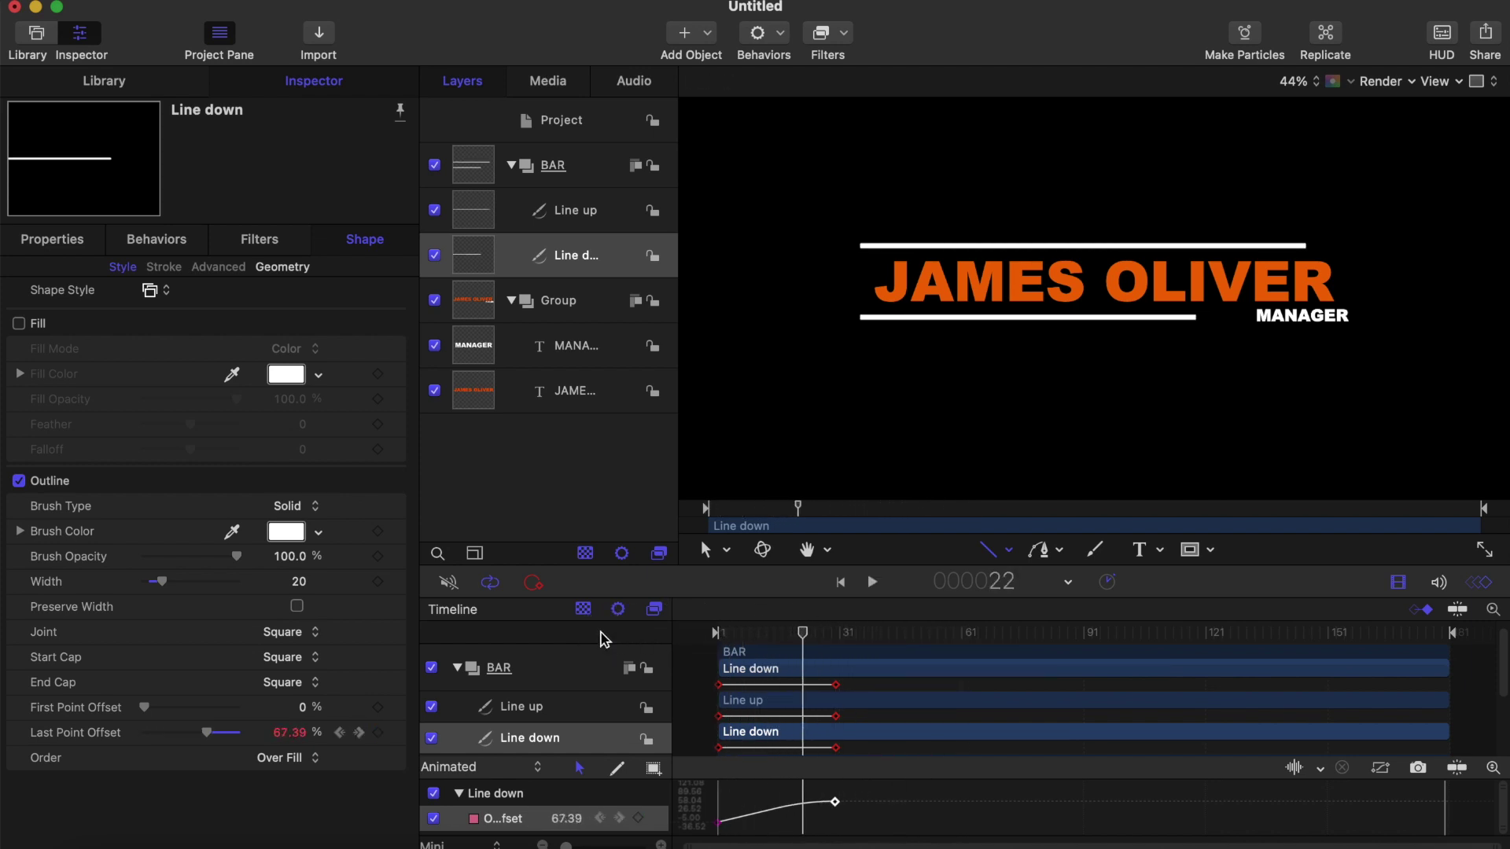
{"action": "key", "text": "space"}
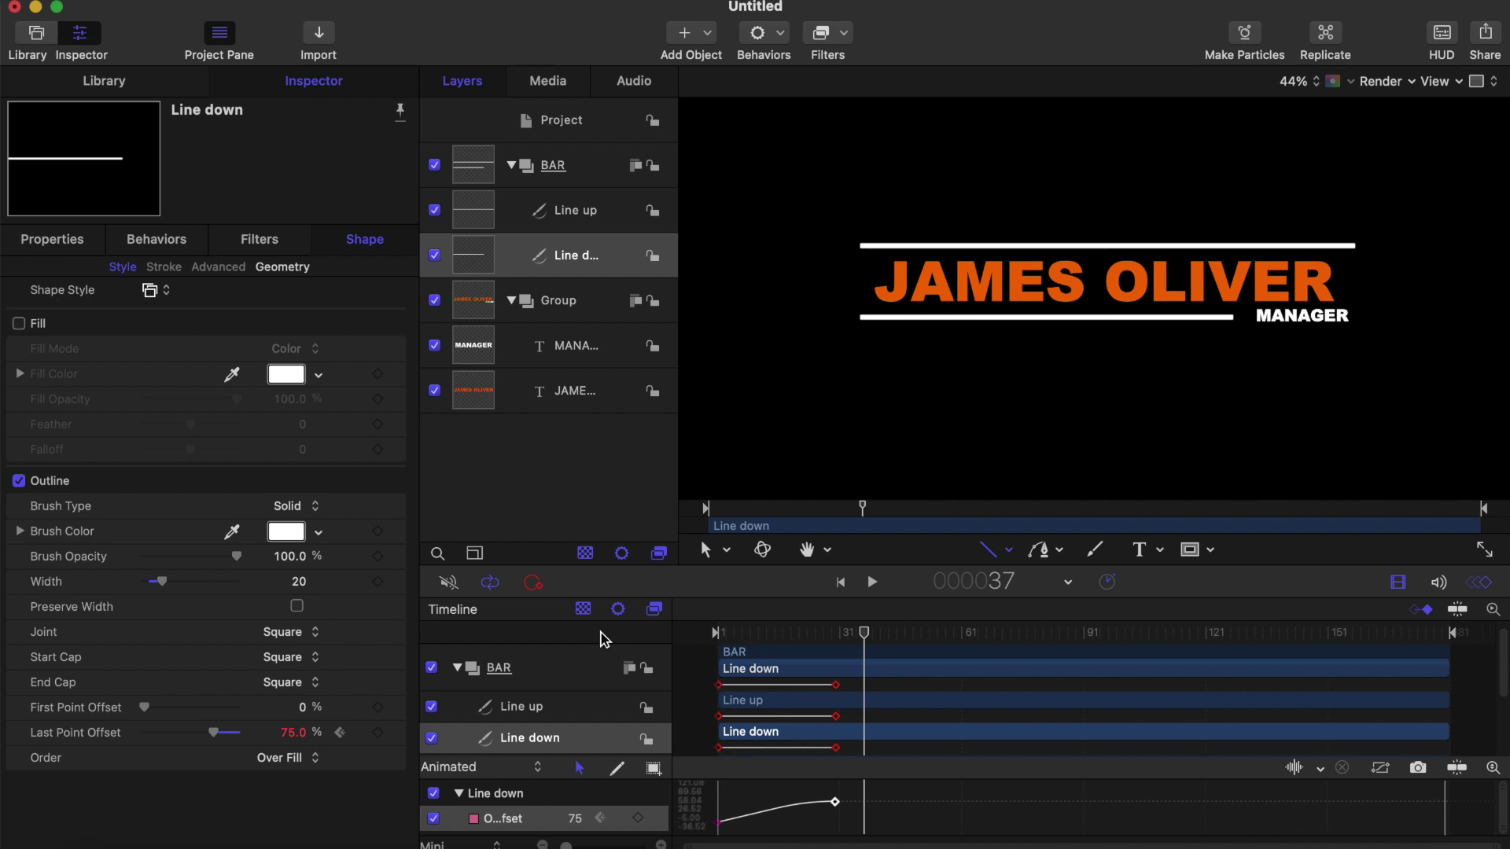
{"action": "key", "text": "Home"}
{"action": "left_click", "coordinate": [581, 313]}
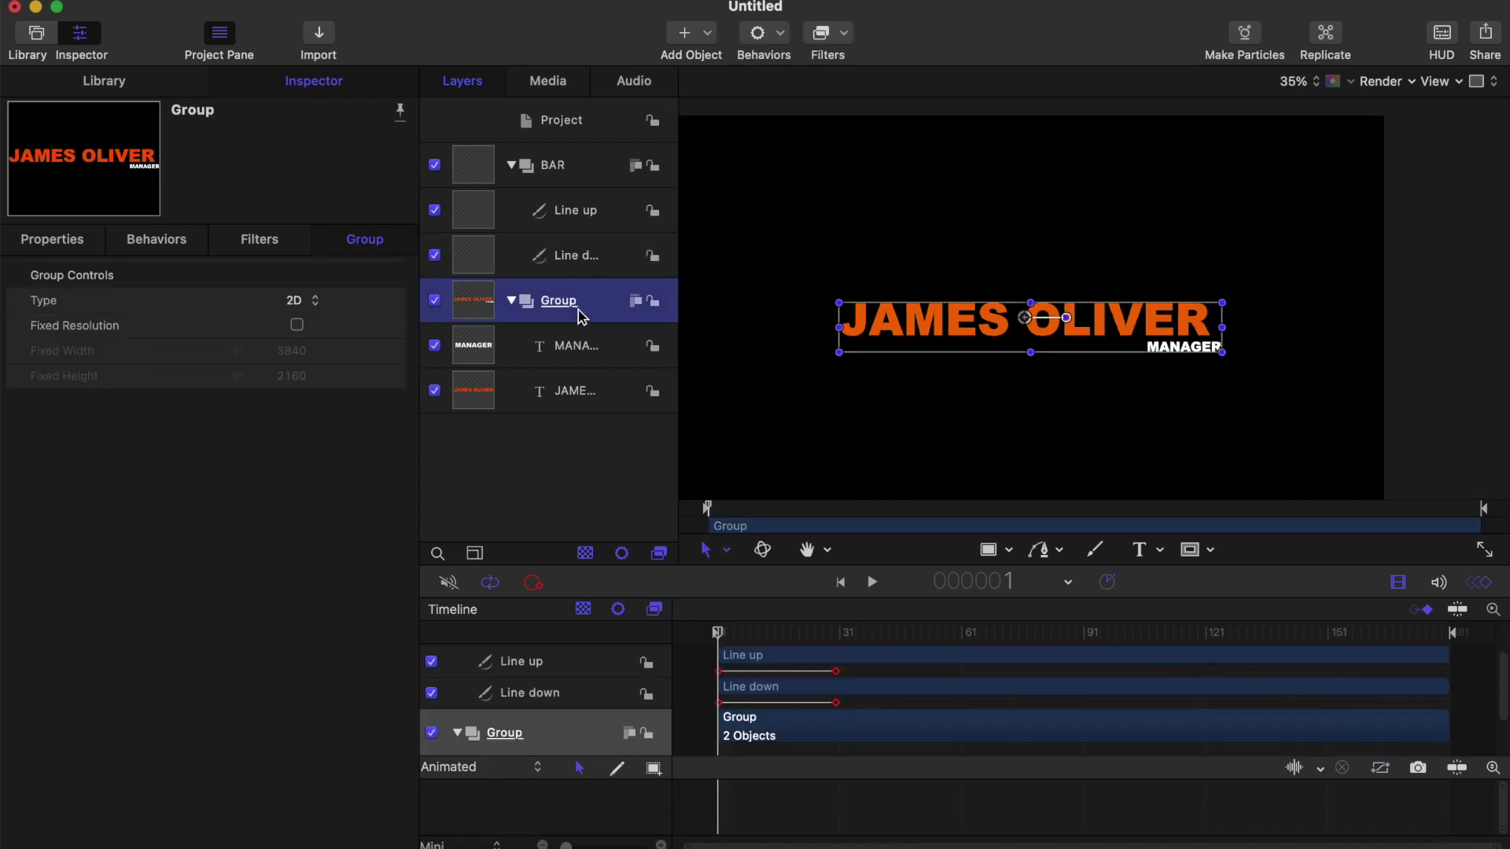
{"action": "left_click", "coordinate": [992, 550]}
{"action": "left_click", "coordinate": [1006, 549]}
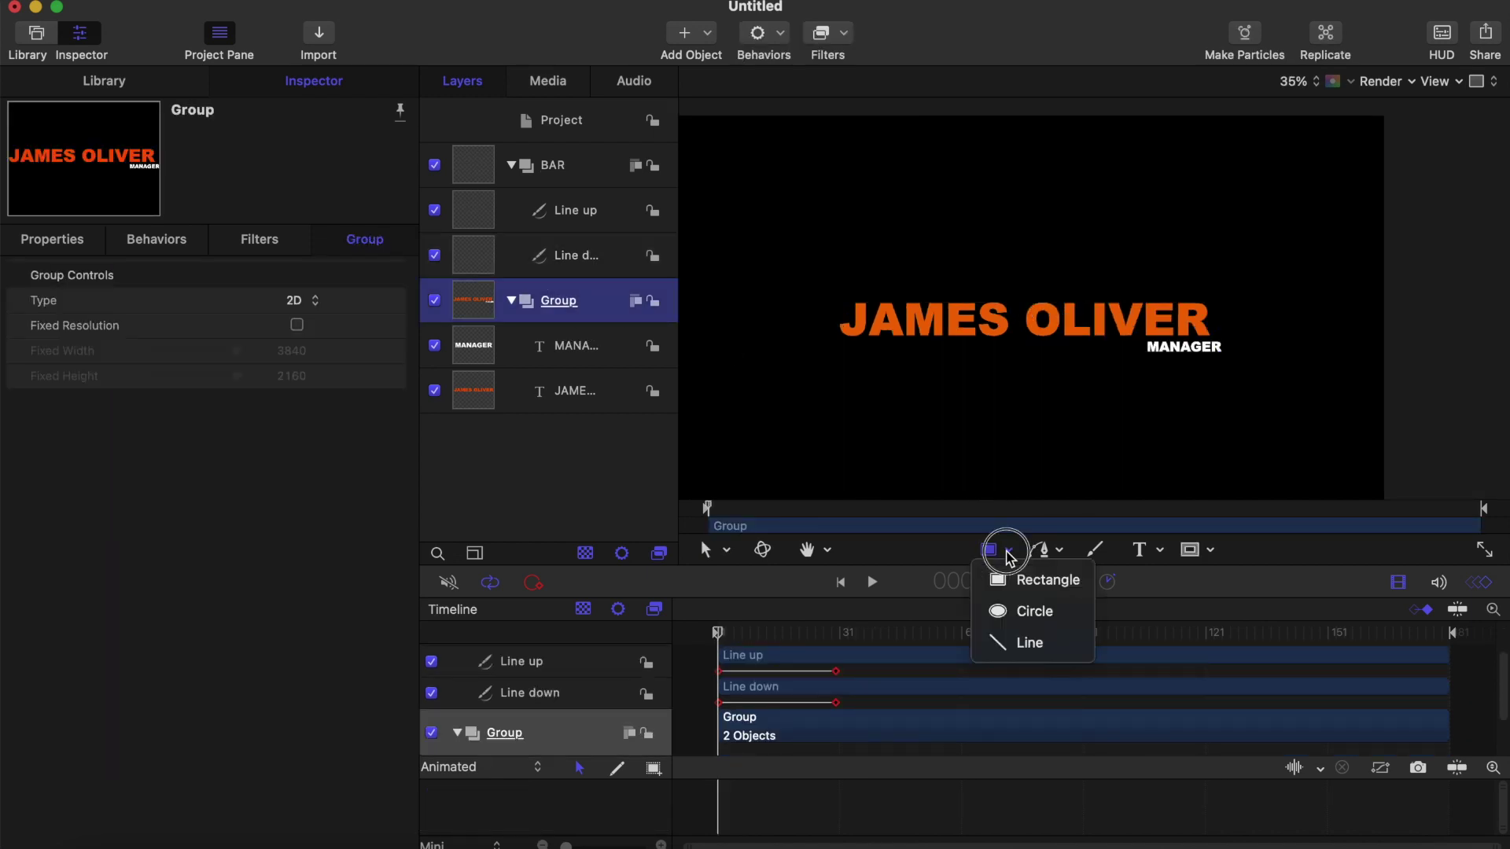
{"action": "left_click", "coordinate": [1029, 643]}
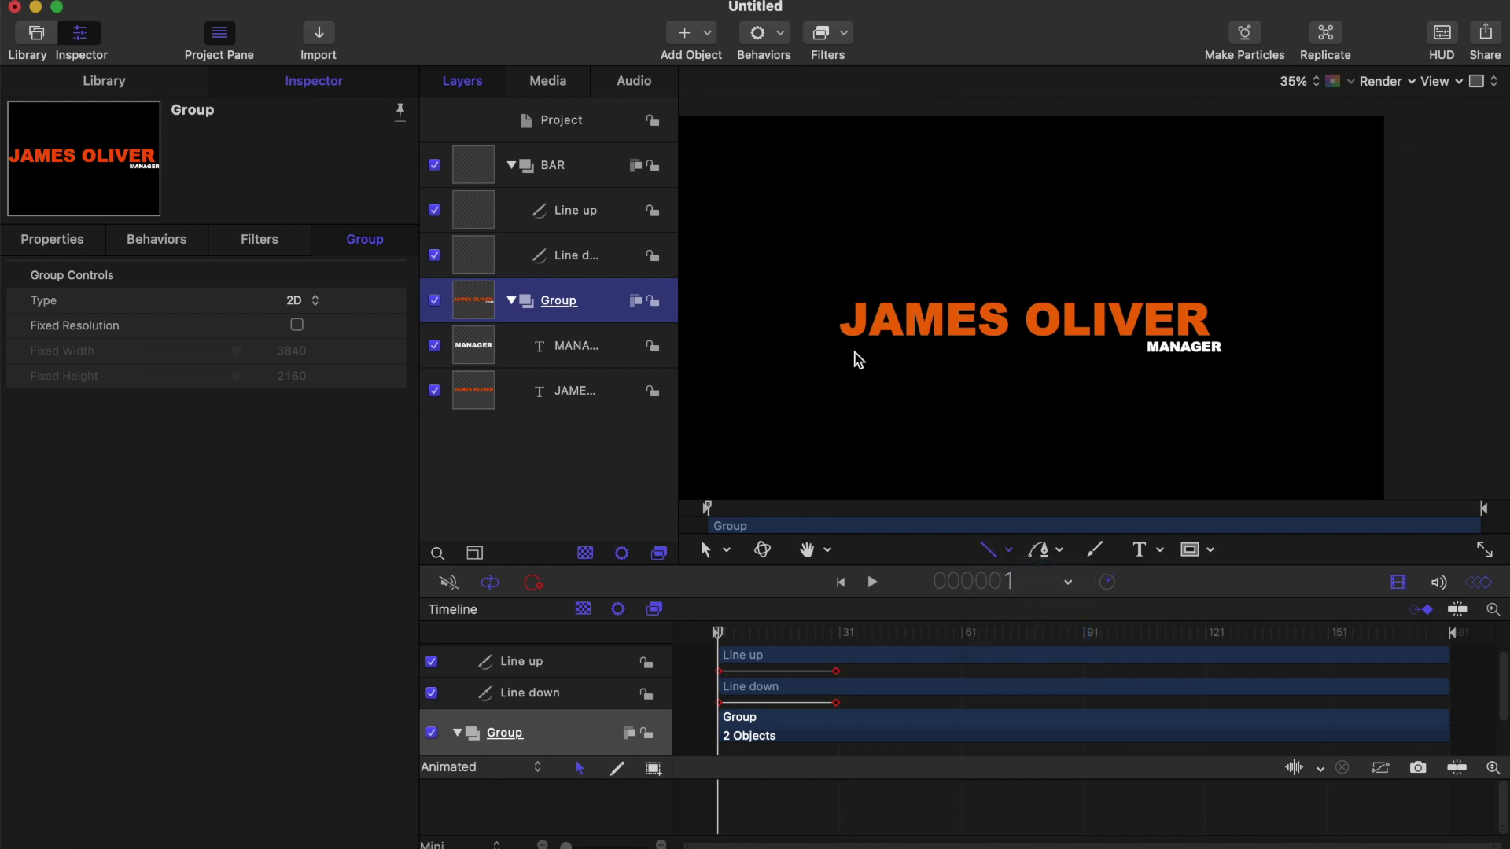
{"action": "scroll", "coordinate": [855, 353], "scroll_direction": "up", "scroll_amount": 2}
{"action": "left_click", "coordinate": [827, 632]}
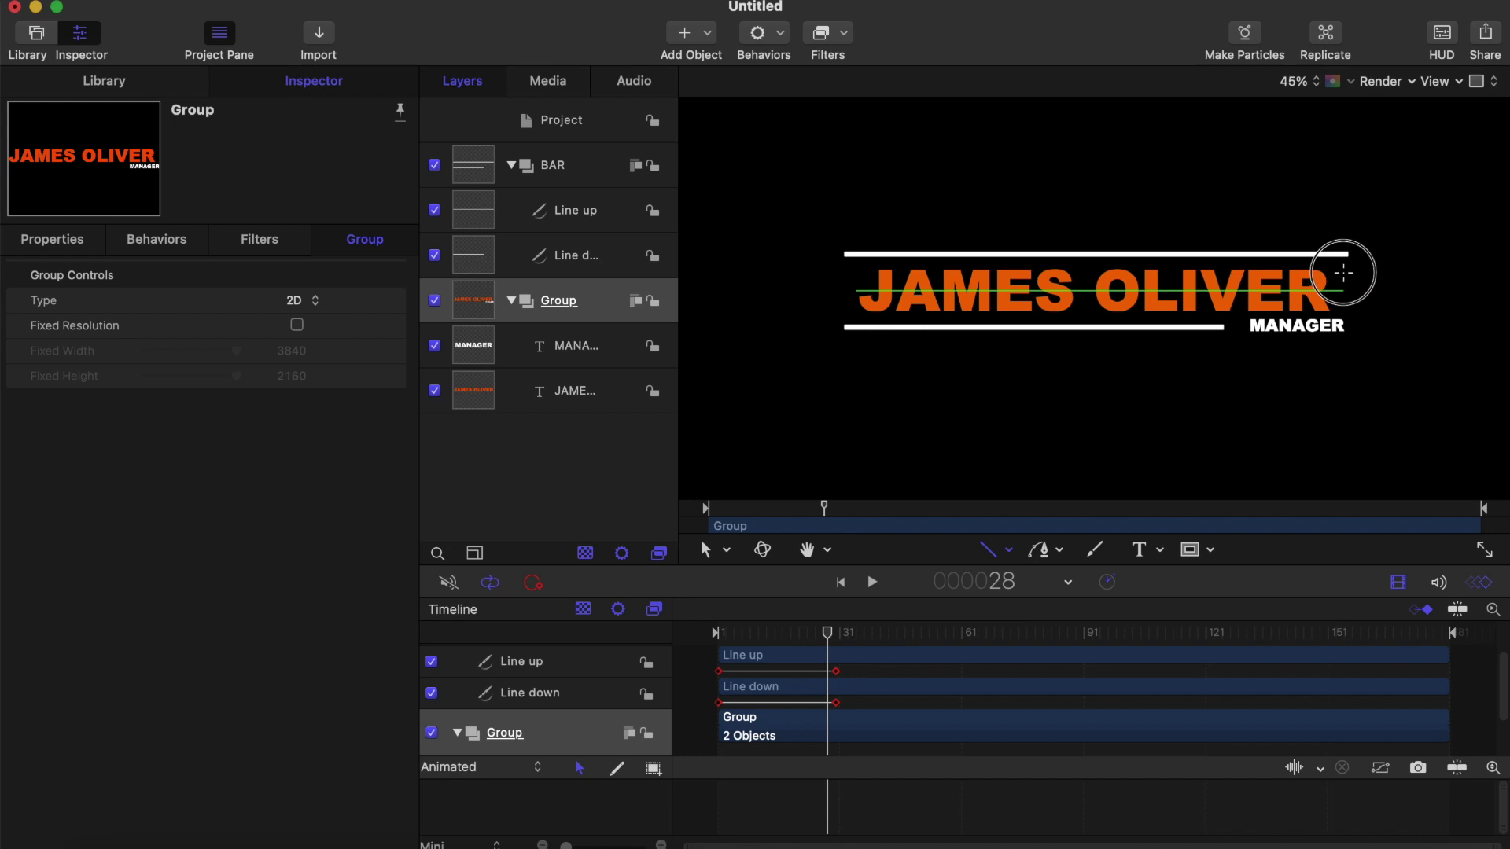
{"action": "left_click", "coordinate": [1342, 273]}
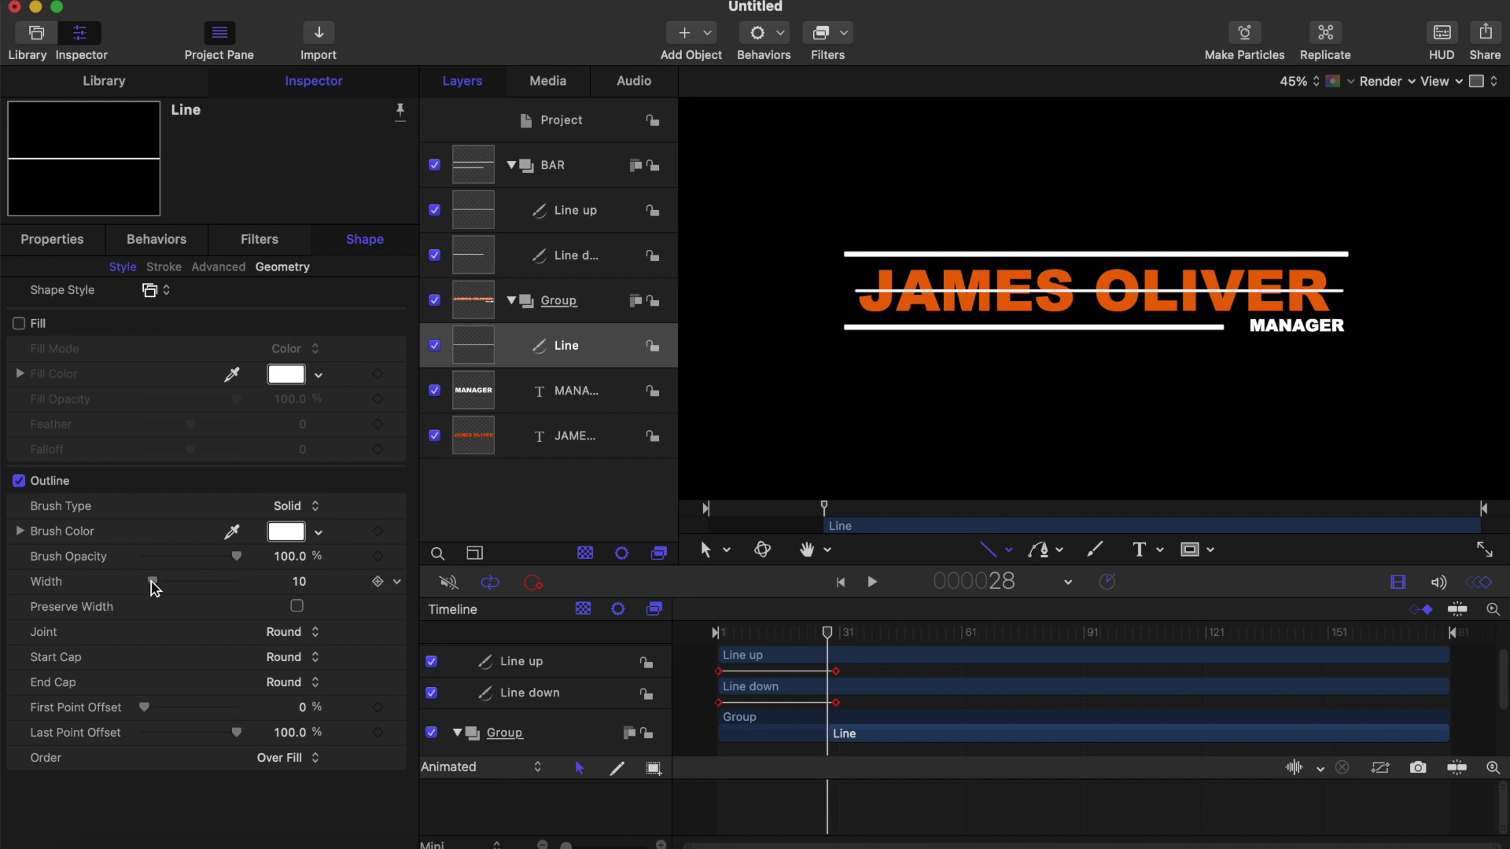
Step: Widen the line to a 255-wide bar with Square start and end caps
{"action": "mouse_move", "coordinate": [300, 586]}
{"action": "left_mouse_down"}
{"action": "mouse_move", "coordinate": [397, 586]}
{"action": "mouse_move", "coordinate": [307, 585]}
{"action": "left_mouse_up"}
{"action": "left_click", "coordinate": [274, 659]}
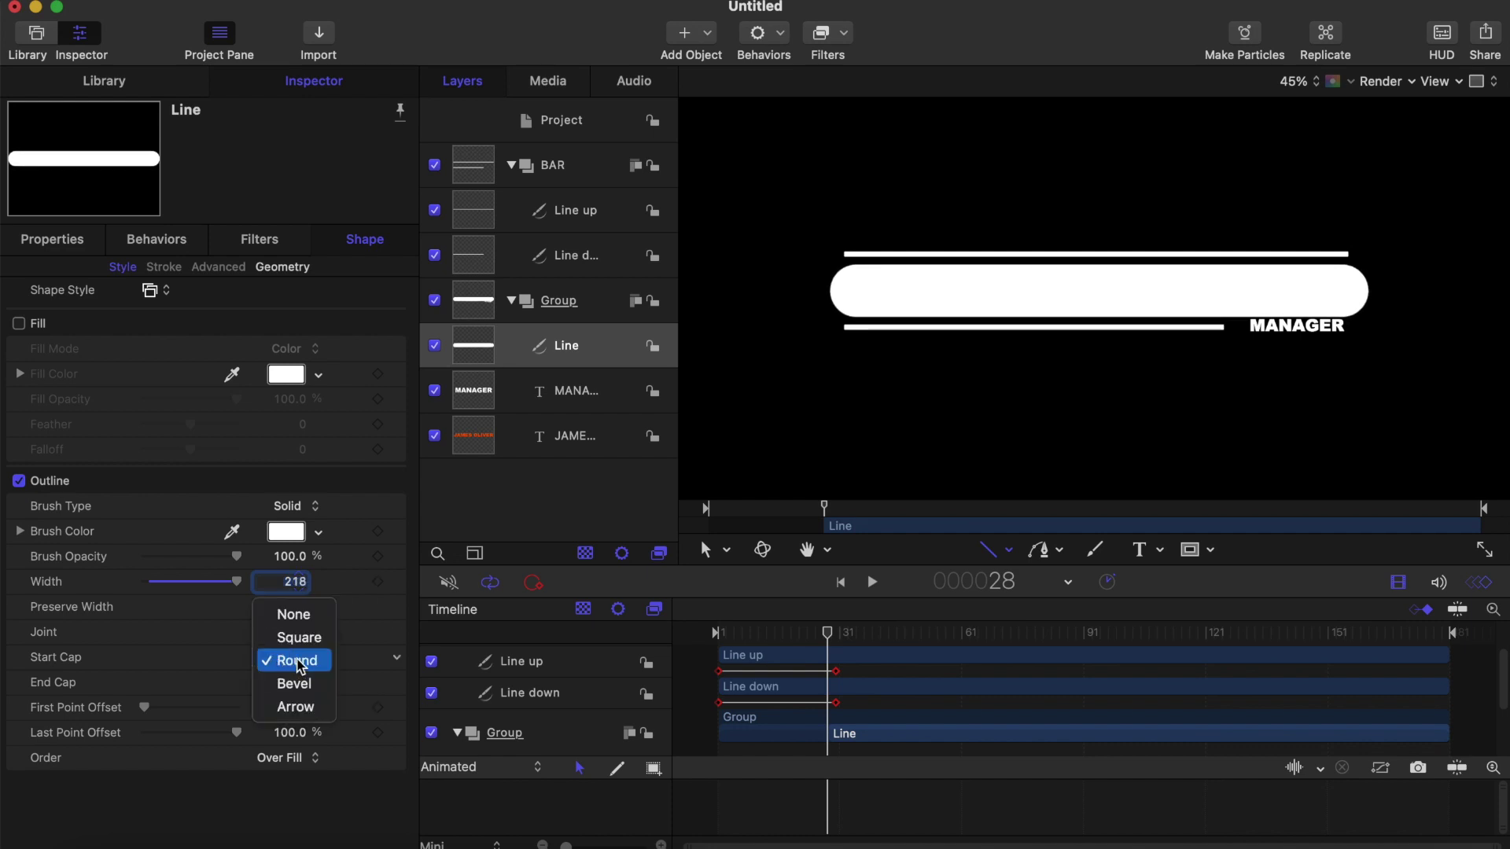
{"action": "left_click", "coordinate": [301, 638]}
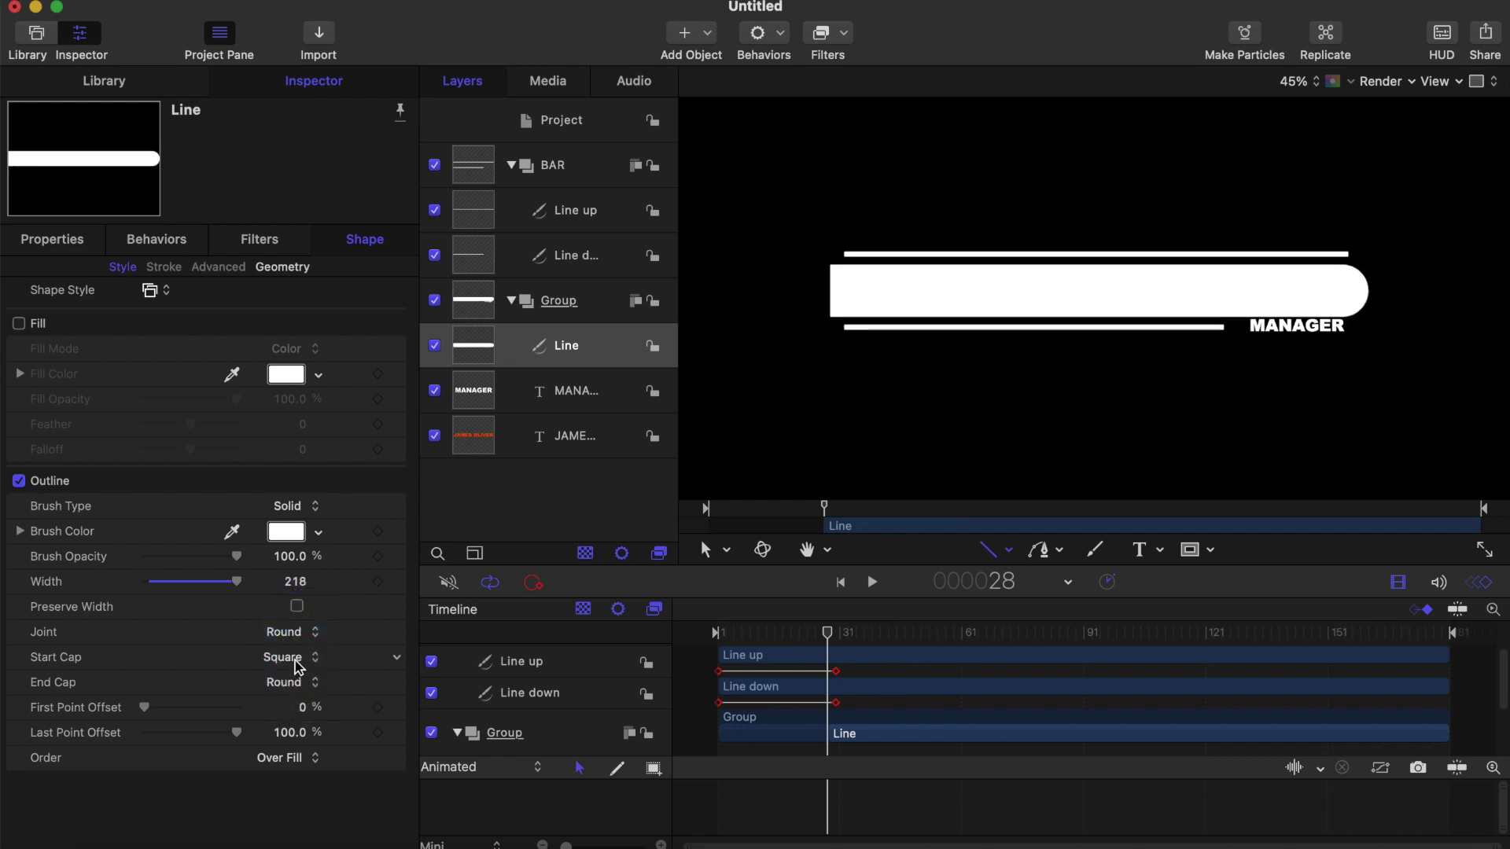
{"action": "left_click", "coordinate": [298, 682]}
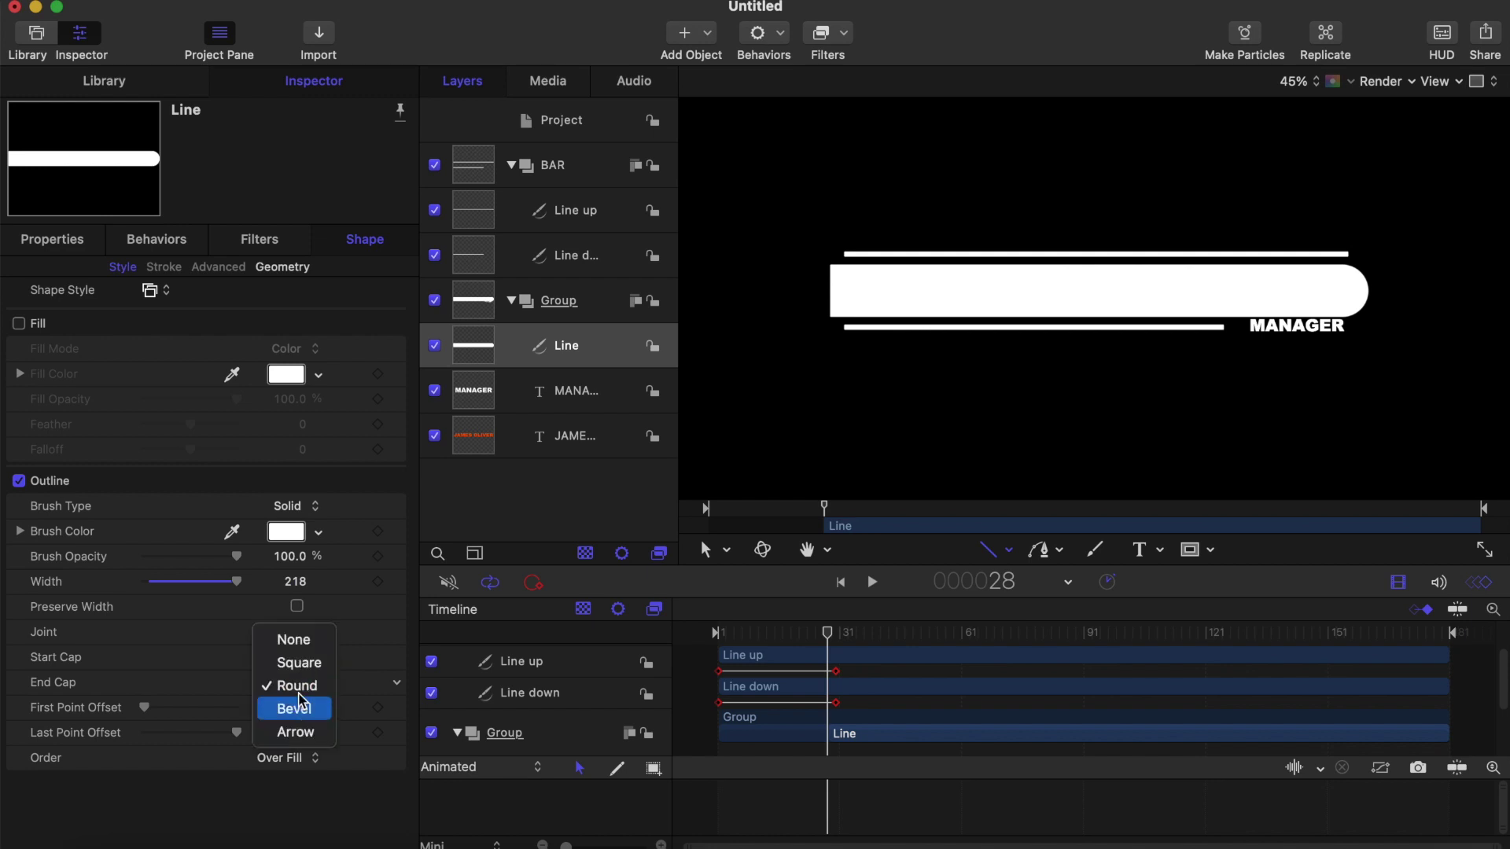
{"action": "left_click", "coordinate": [301, 665]}
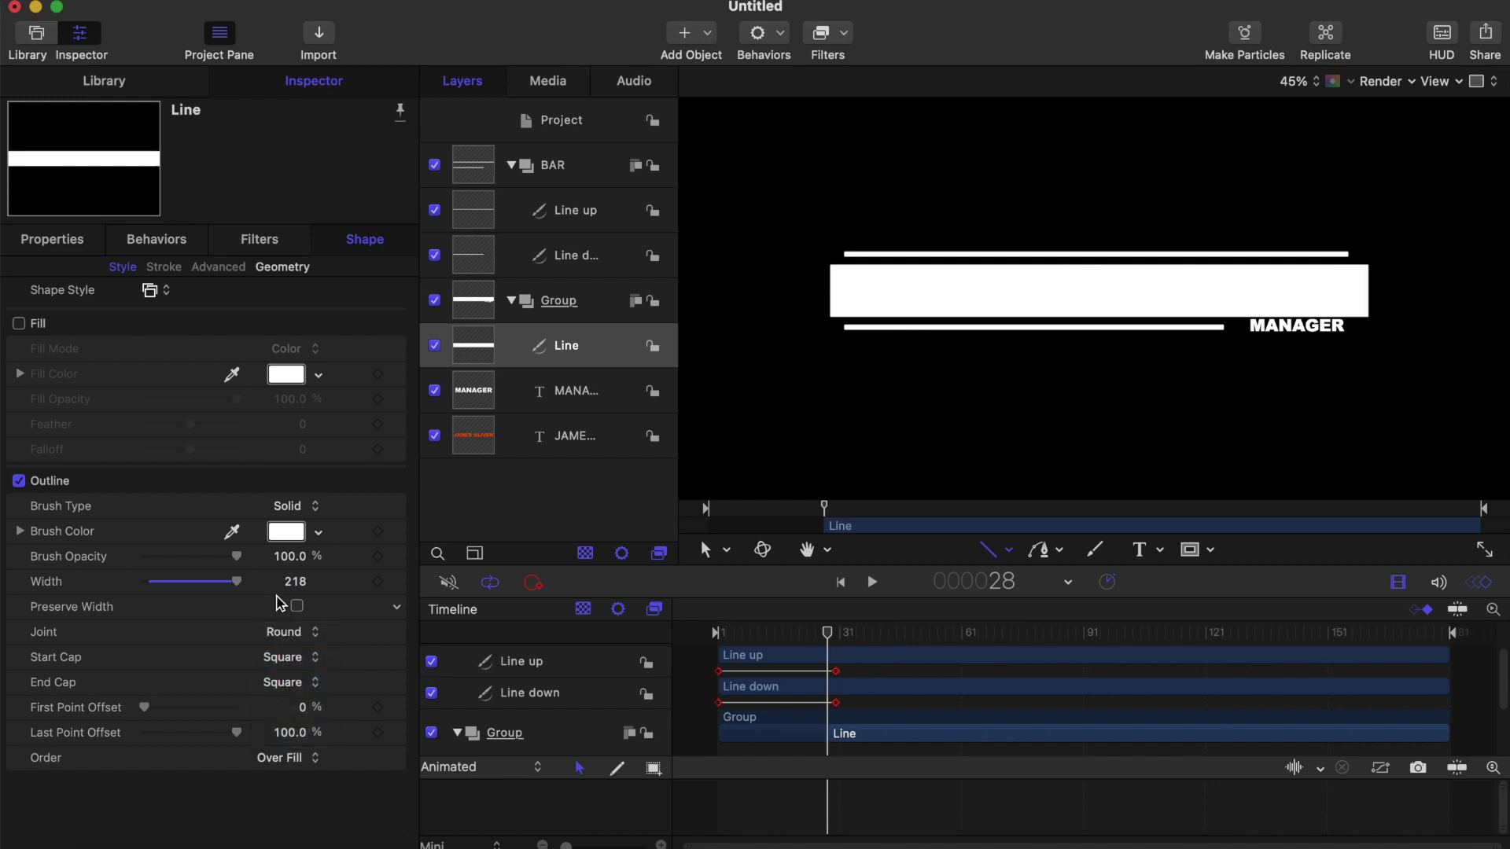
{"action": "mouse_move", "coordinate": [292, 586]}
{"action": "left_mouse_down"}
{"action": "mouse_move", "coordinate": [371, 585]}
{"action": "mouse_move", "coordinate": [301, 578]}
{"action": "left_mouse_up"}
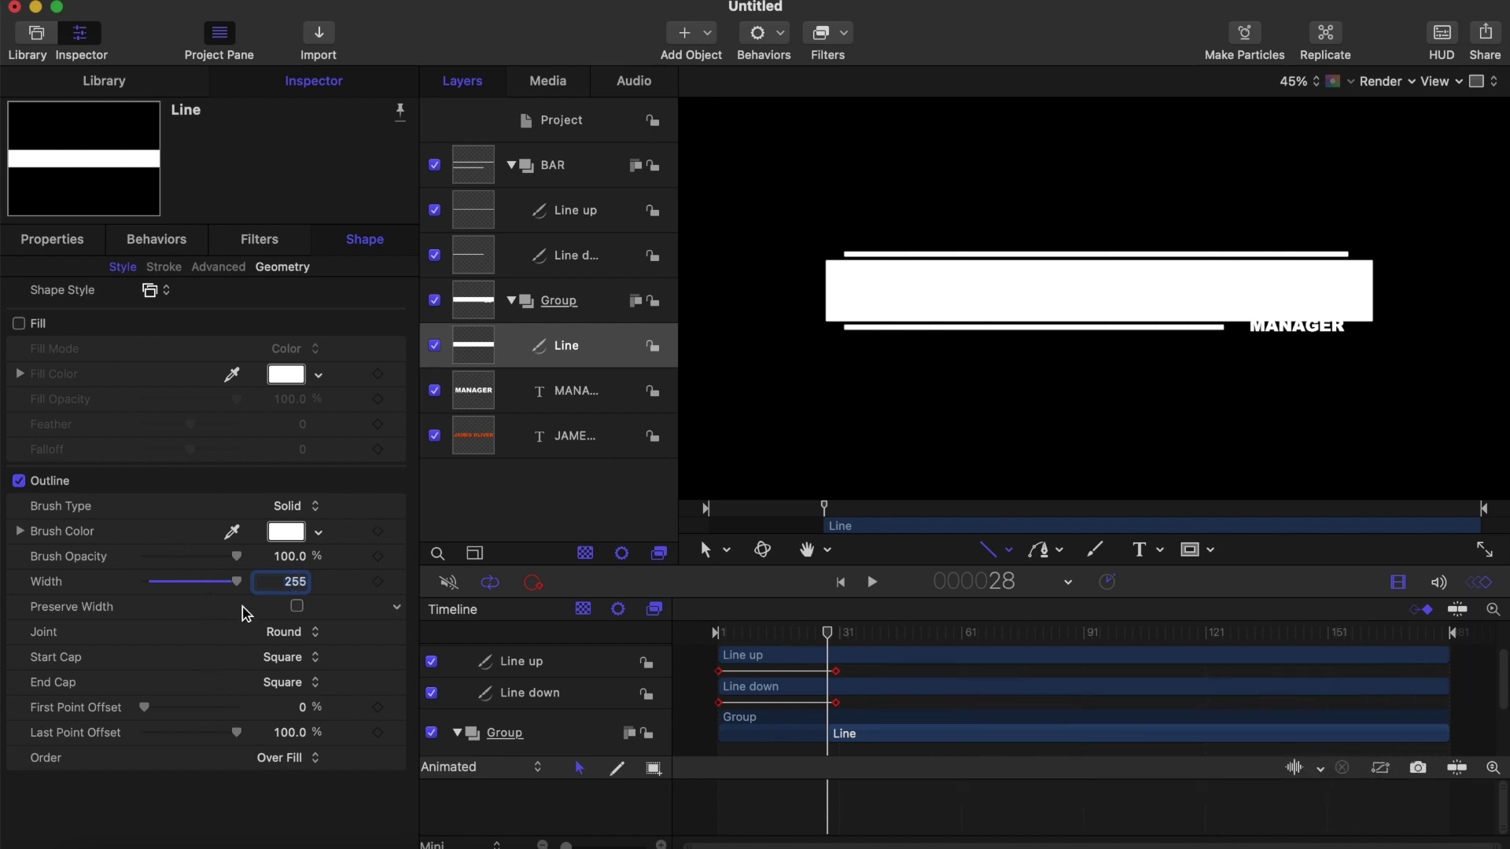
Step: Trim the bar to First Point Offset 5% and Last Point Offset 94%
{"action": "left_click_drag", "start_coordinate": [148, 707], "coordinate": [147, 707]}
{"action": "left_click_drag", "start_coordinate": [240, 734], "coordinate": [237, 737]}
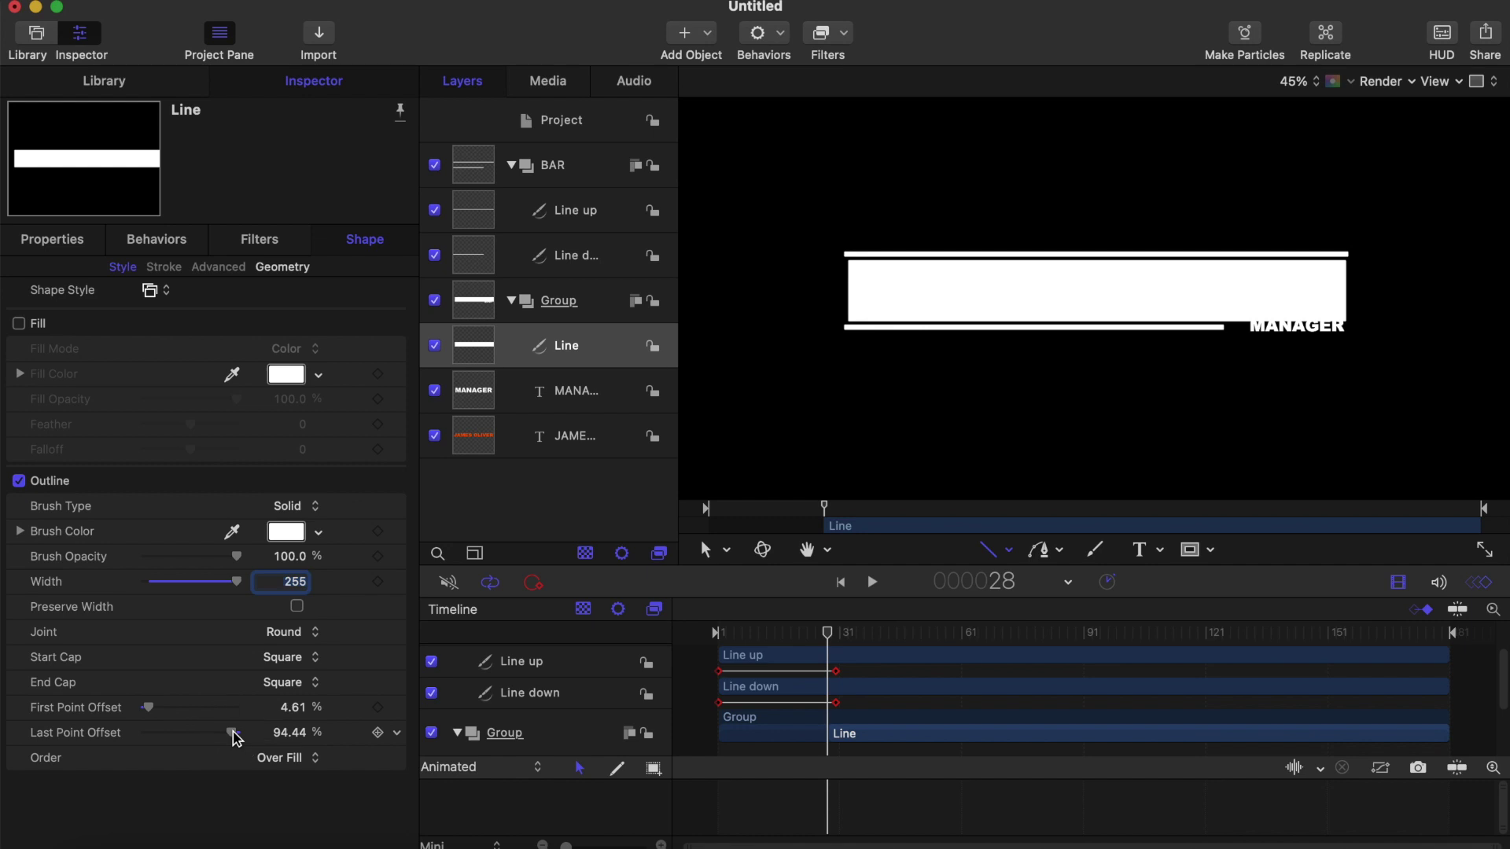
{"action": "left_click", "coordinate": [291, 710]}
{"action": "key", "text": "Return"}
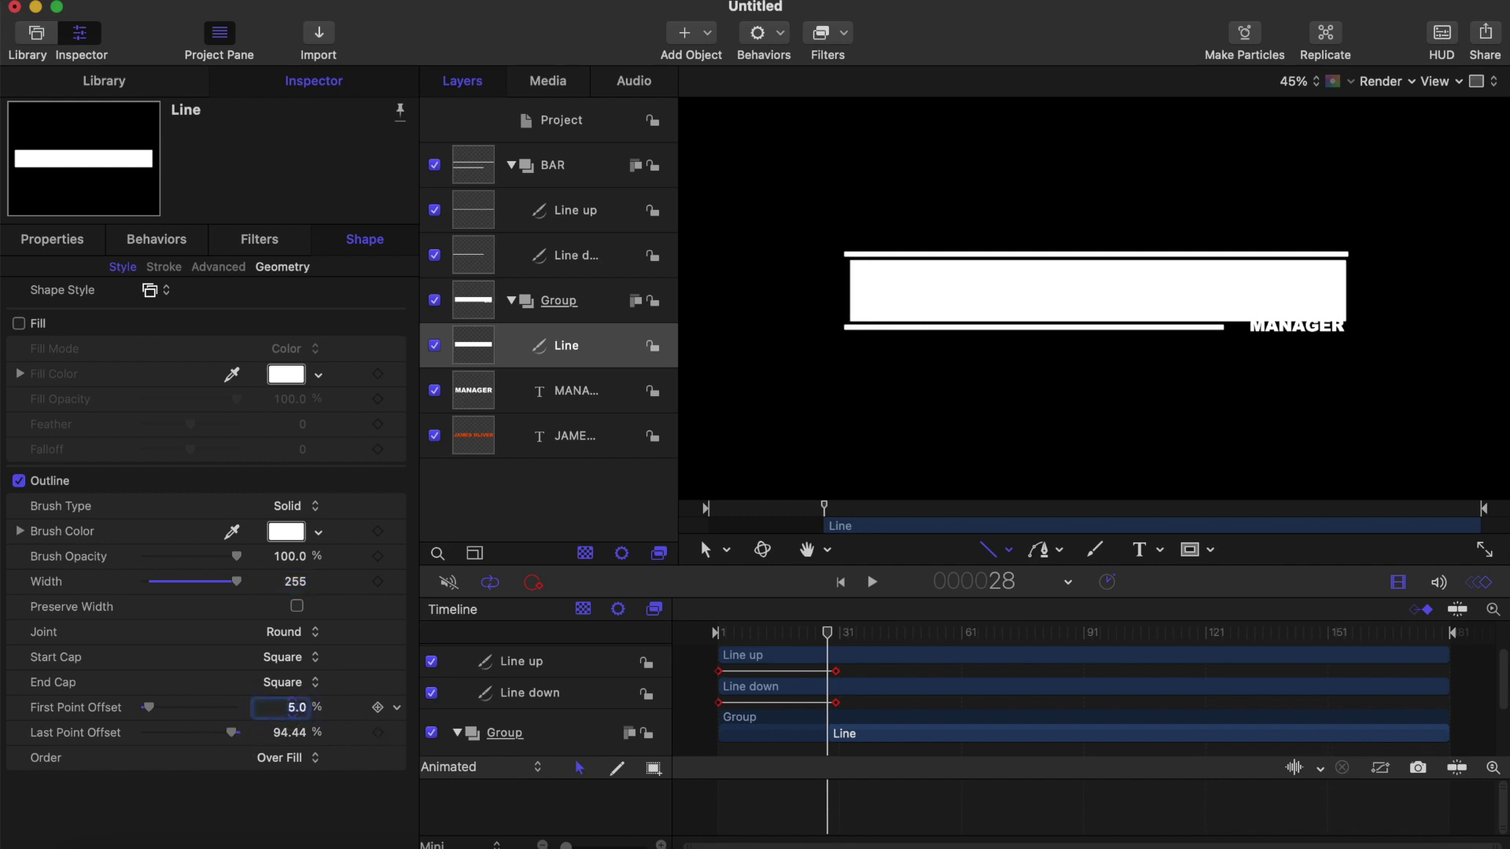
{"action": "left_click", "coordinate": [287, 735]}
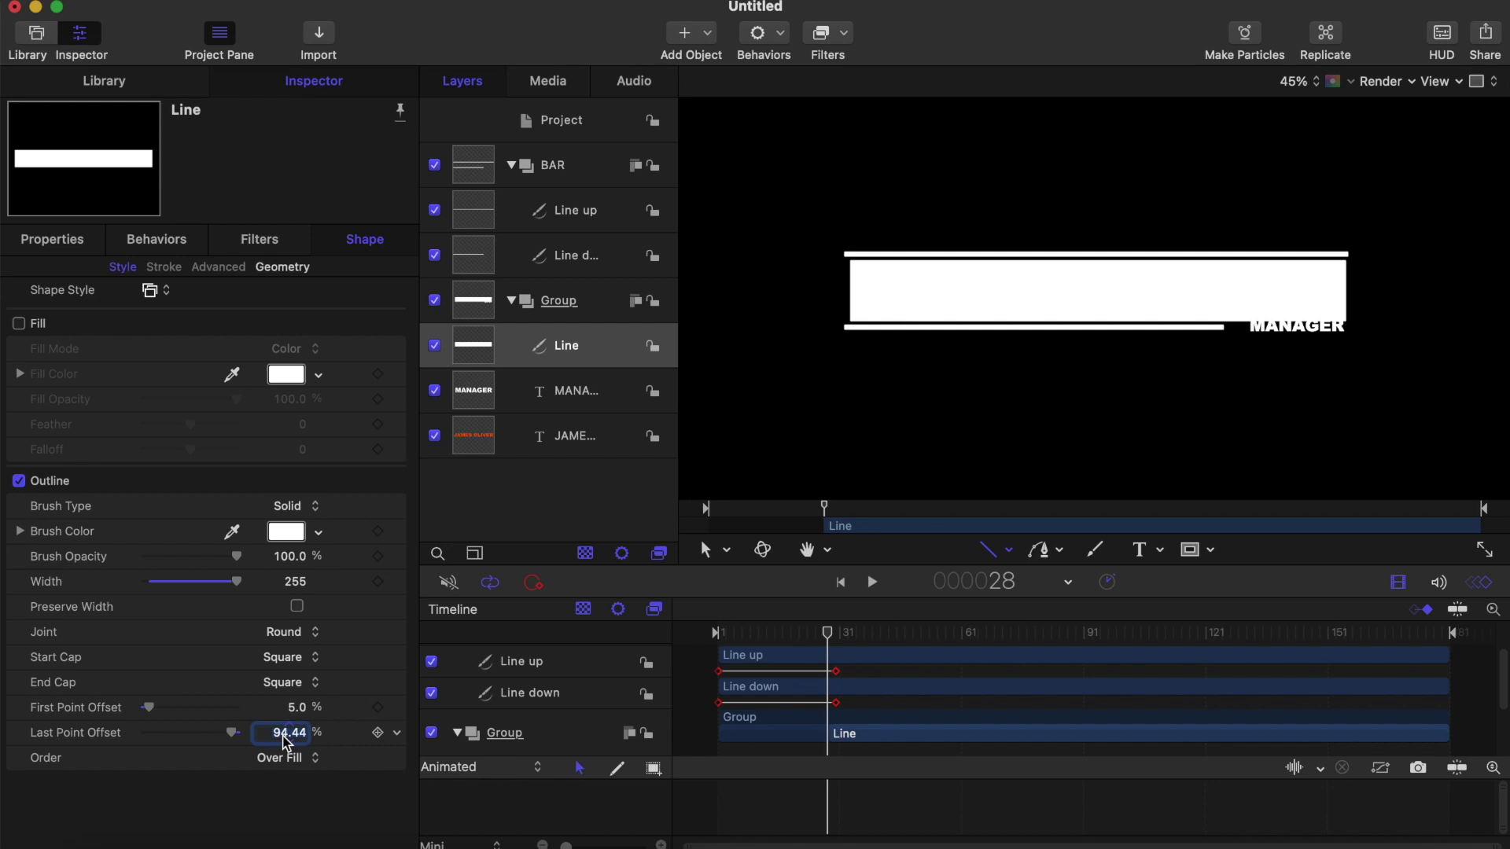
{"action": "type", "text": "95"}
{"action": "key", "text": "Return"}
{"action": "left_click_drag", "start_coordinate": [827, 632], "coordinate": [838, 628]}
{"action": "left_click_drag", "start_coordinate": [771, 635], "coordinate": [701, 630]}
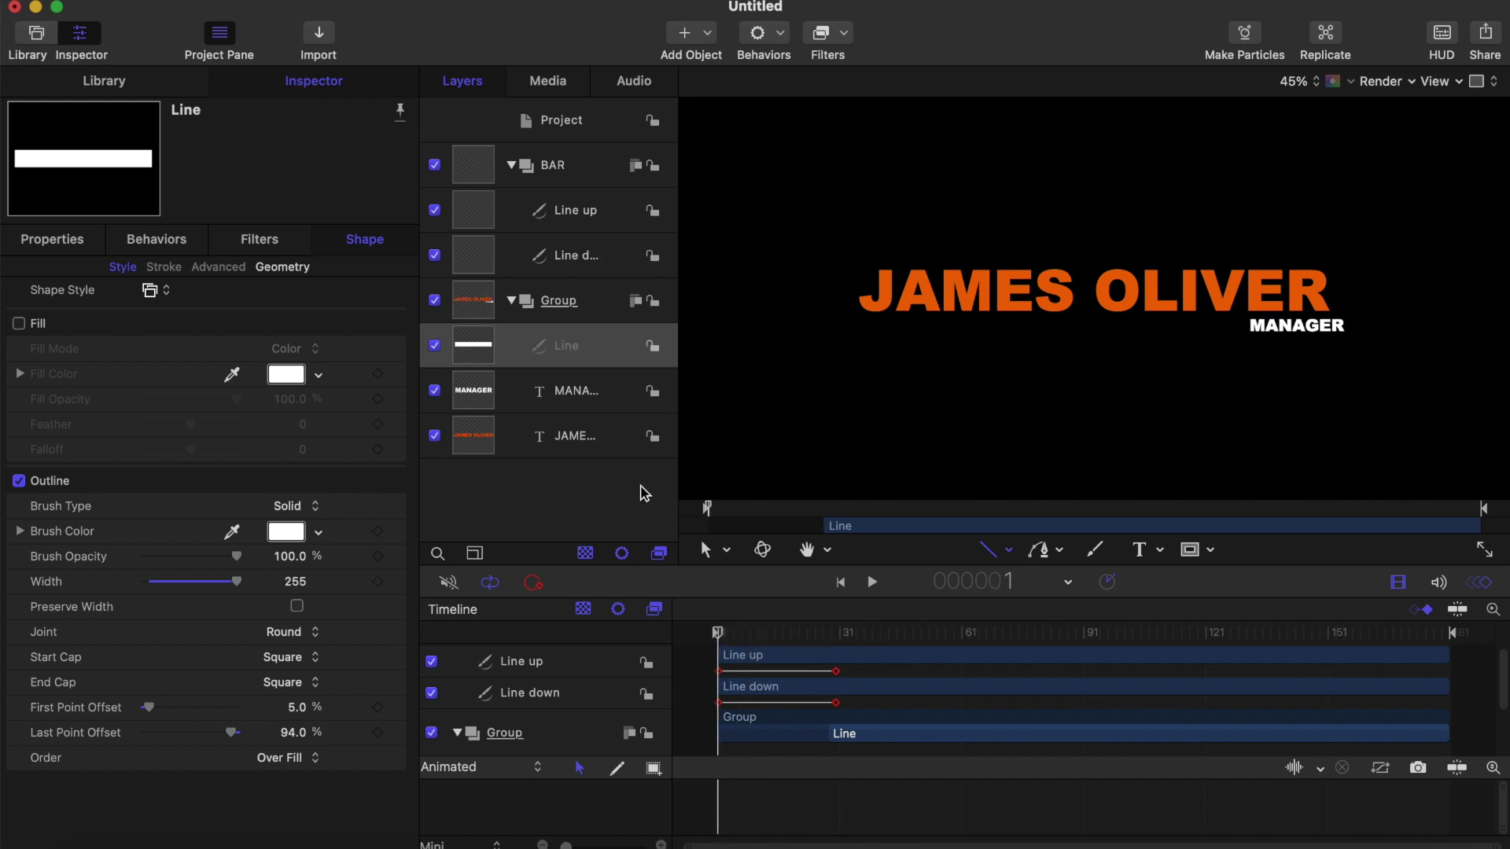
Step: Start the Line at frame 1 and keyframe its Last Point Offset growing to 94% by frame 30
{"action": "key", "text": "i"}
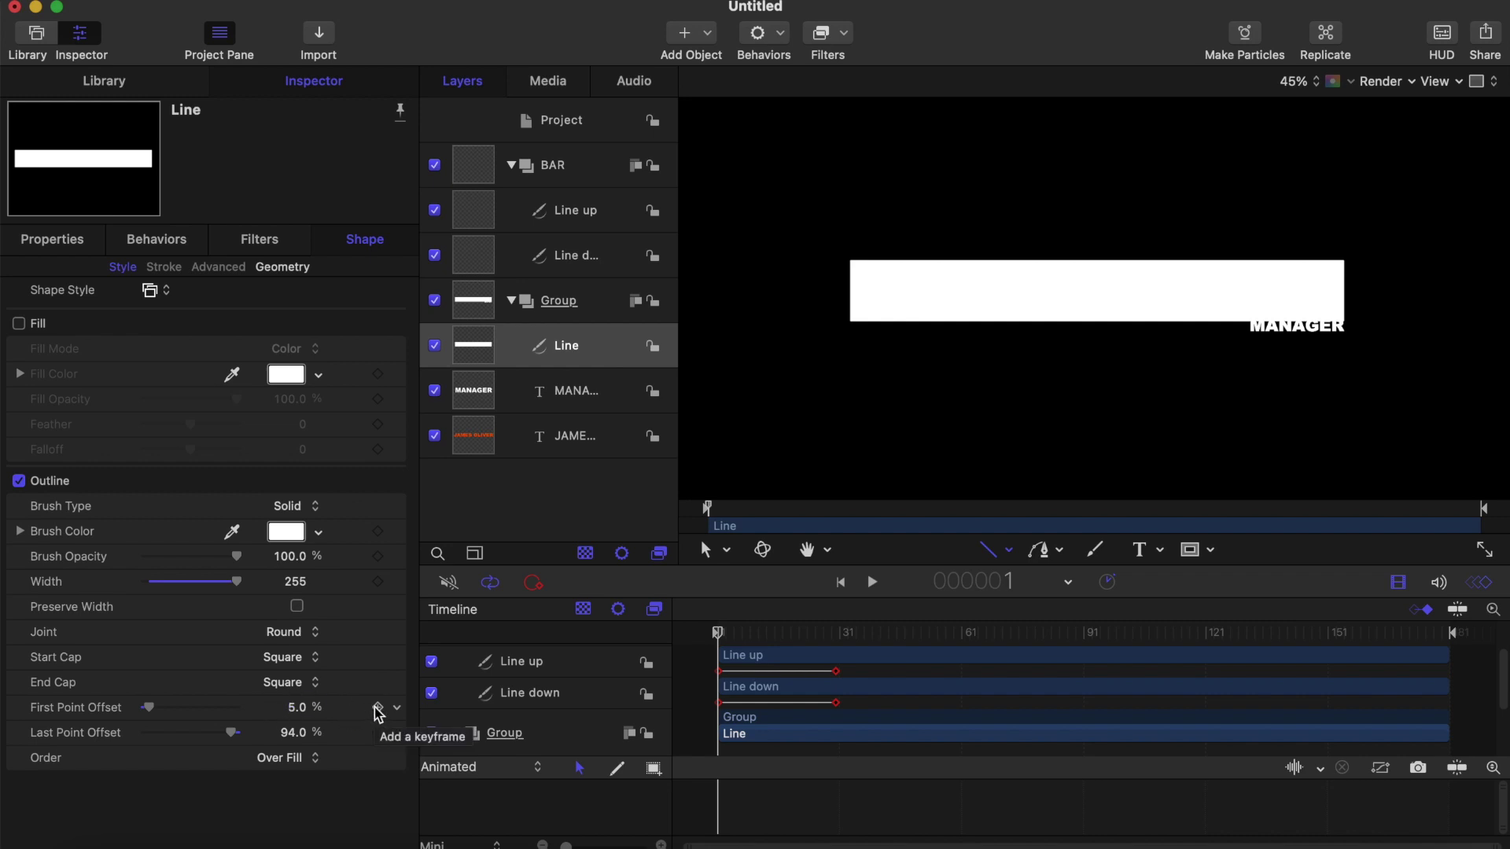
{"action": "left_click", "coordinate": [377, 732]}
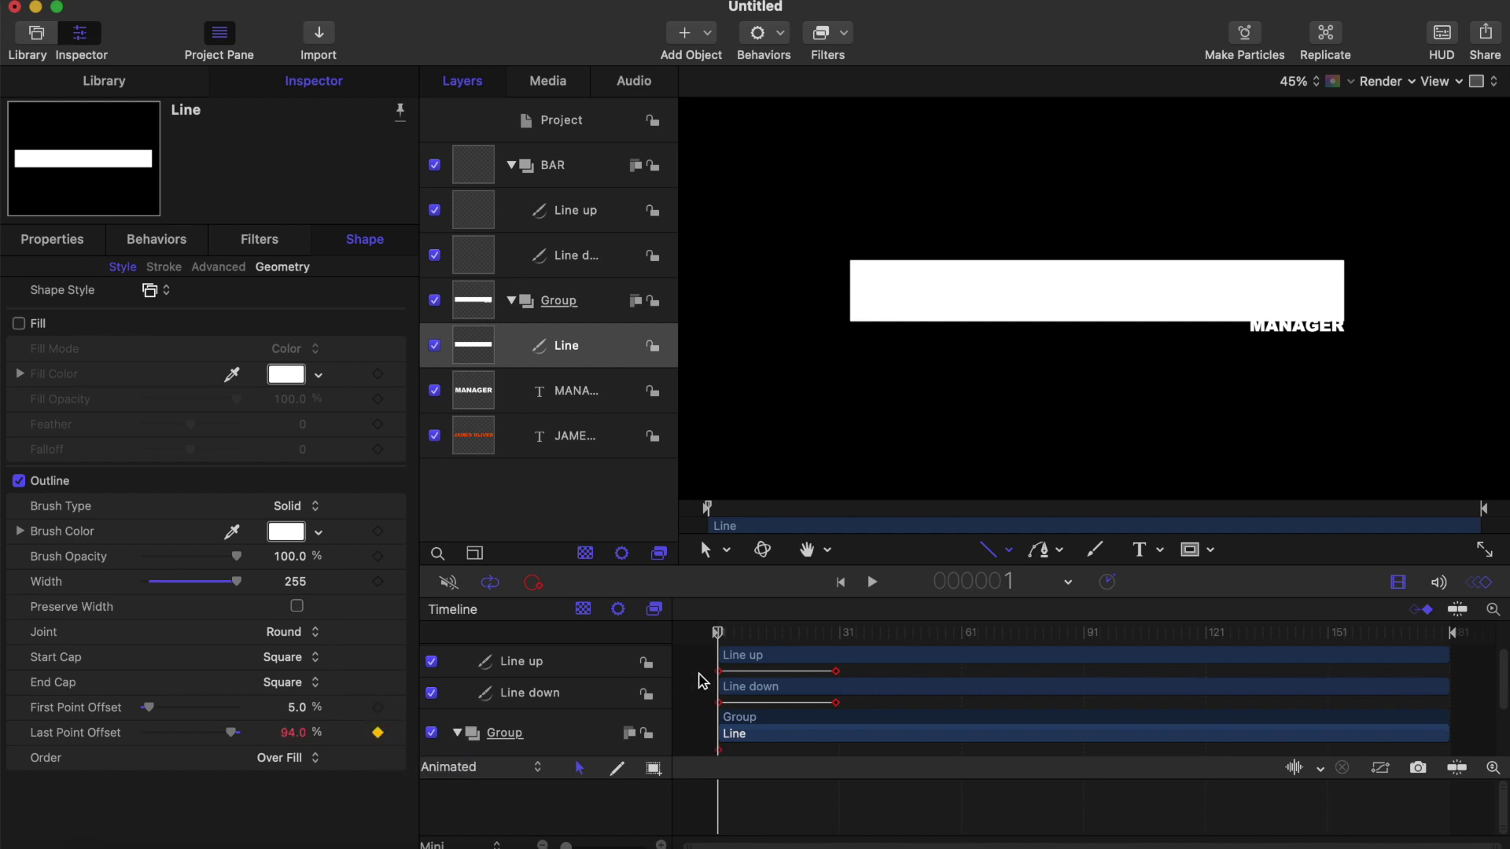
{"action": "left_click_drag", "start_coordinate": [291, 732], "coordinate": [197, 732]}
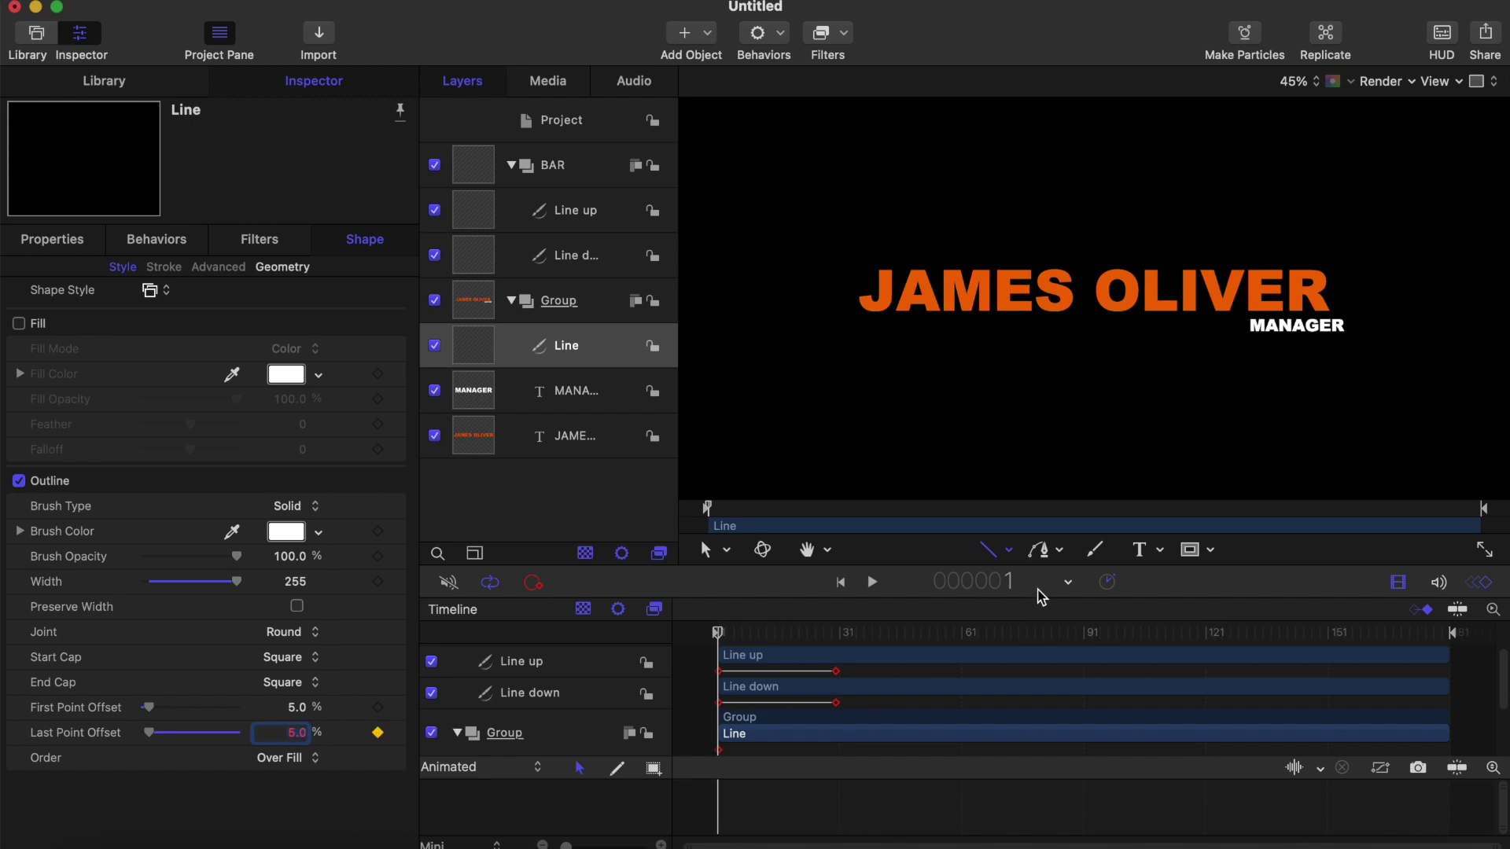
{"action": "left_click_drag", "start_coordinate": [717, 633], "coordinate": [838, 648]}
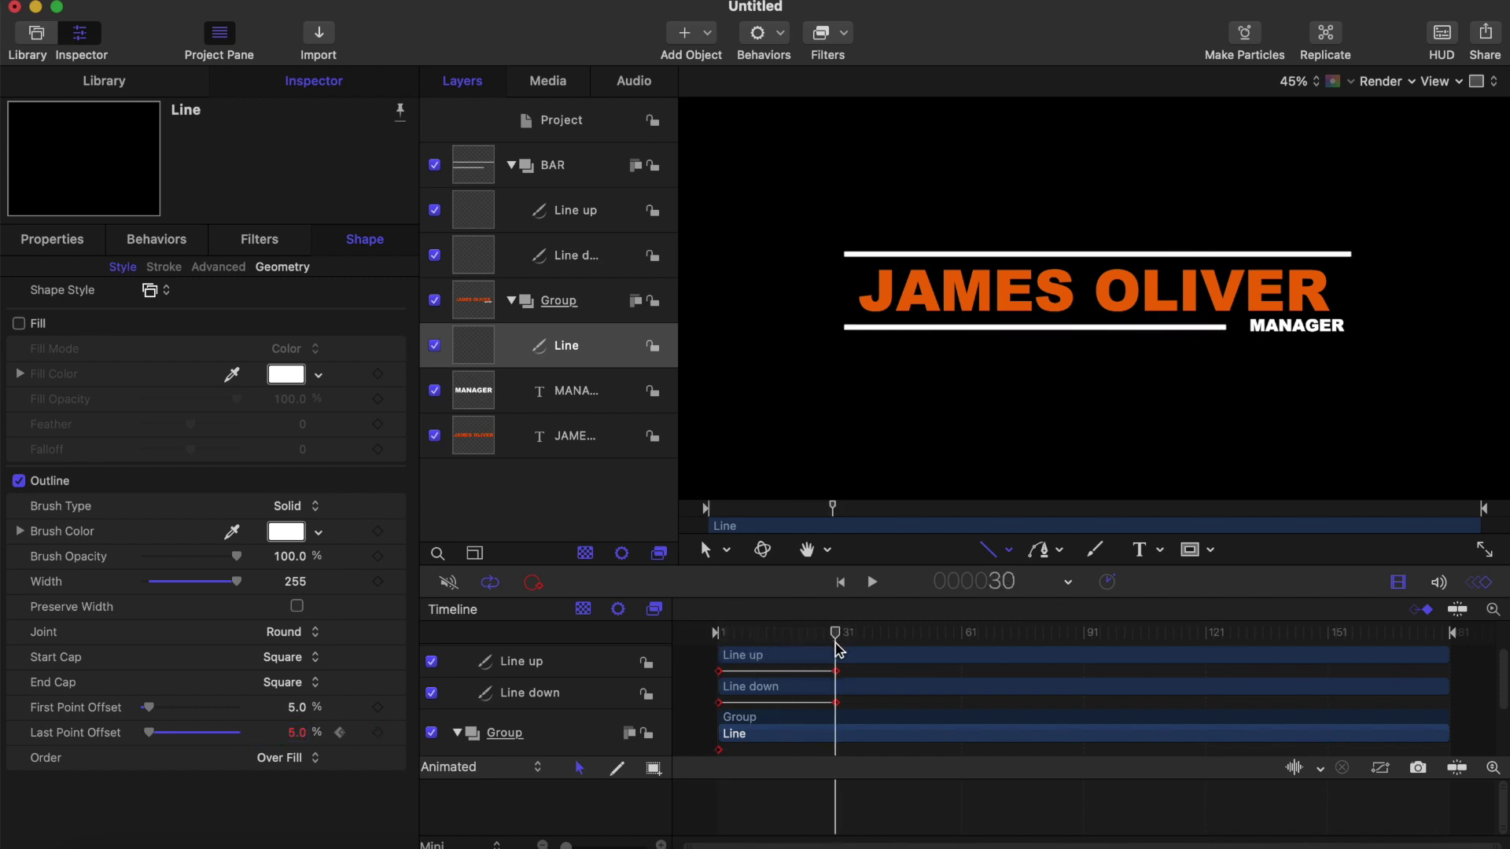
{"action": "left_click", "coordinate": [297, 732]}
{"action": "key", "text": "Return"}
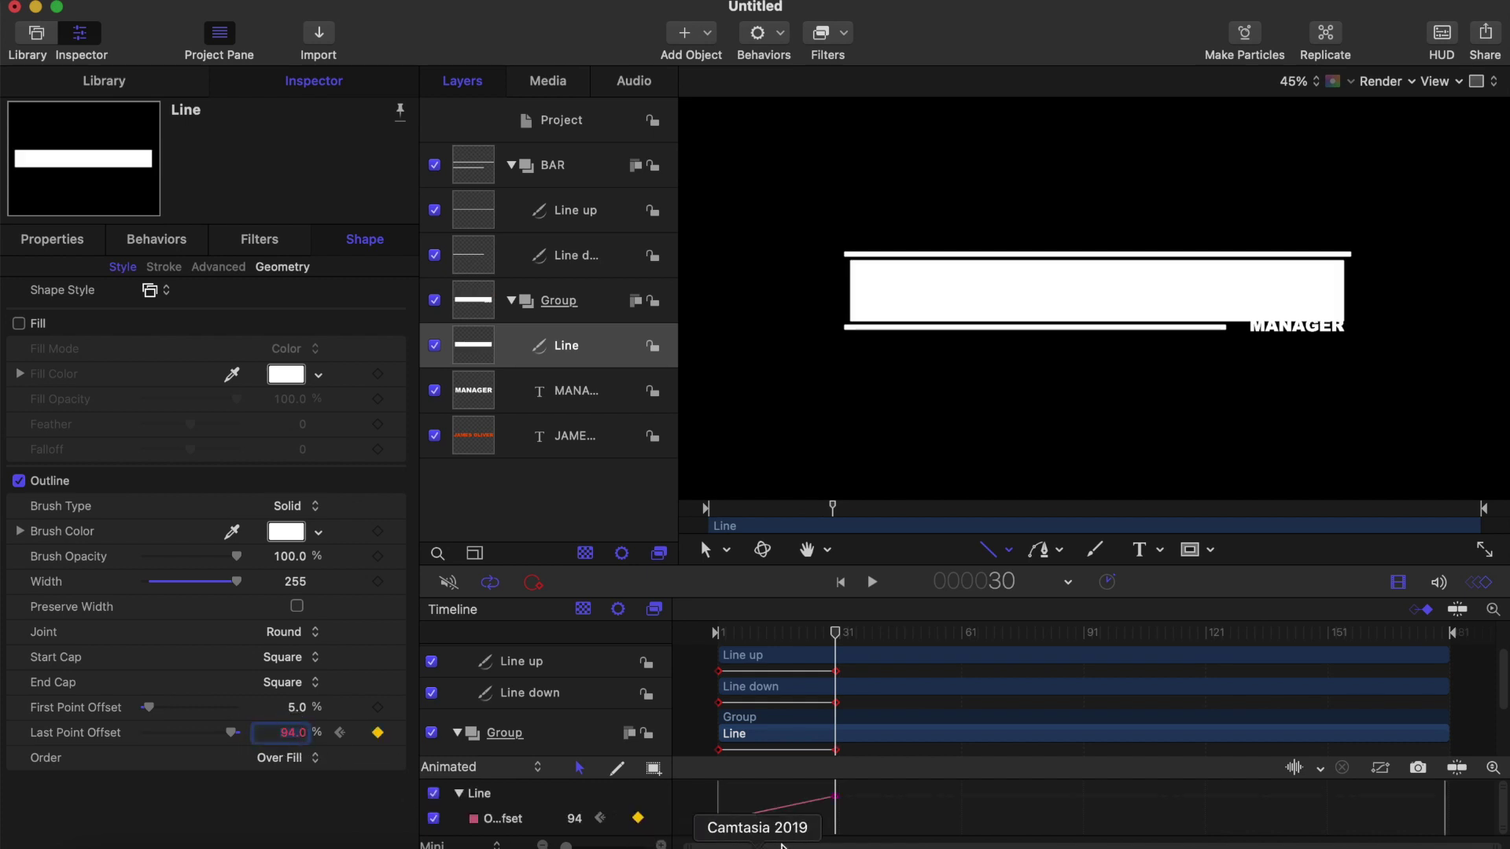
Step: Ease the new offset keyframe in and out and preview the bar wipe
{"action": "right_click", "coordinate": [837, 799]}
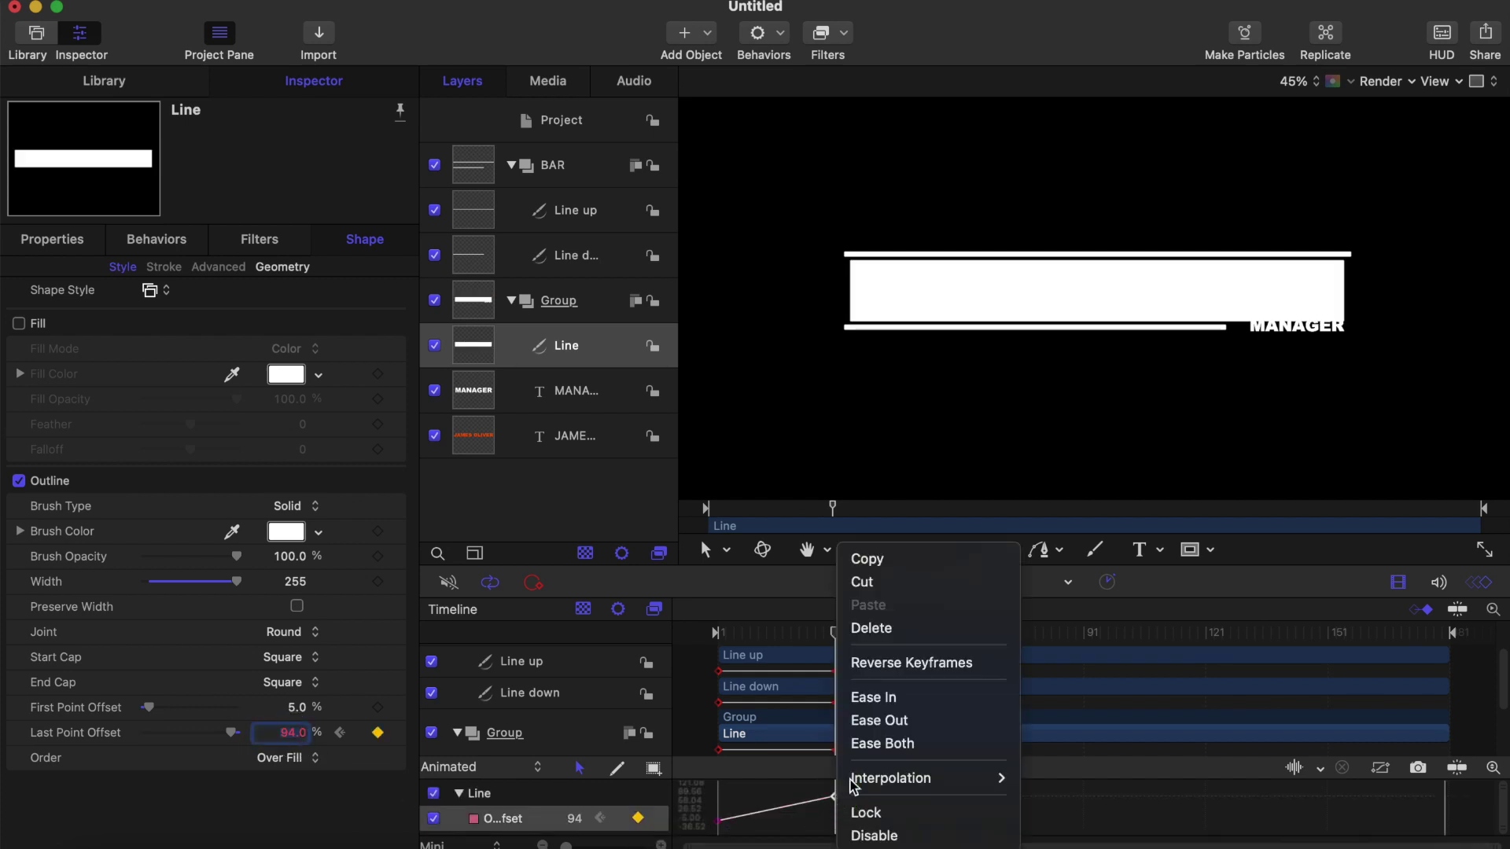
{"action": "left_click", "coordinate": [879, 743]}
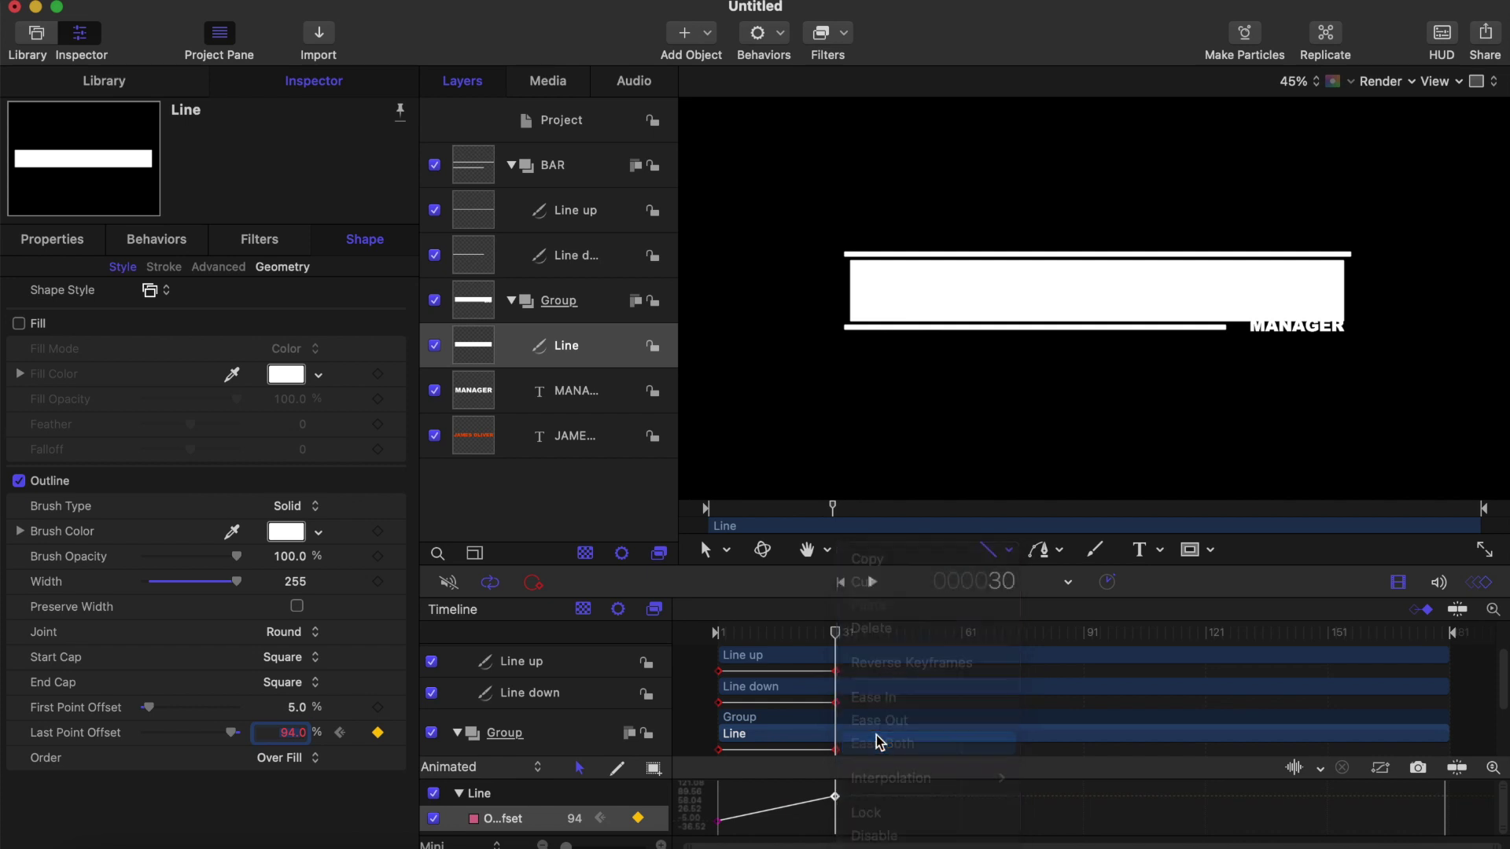
{"action": "key", "text": "Home"}
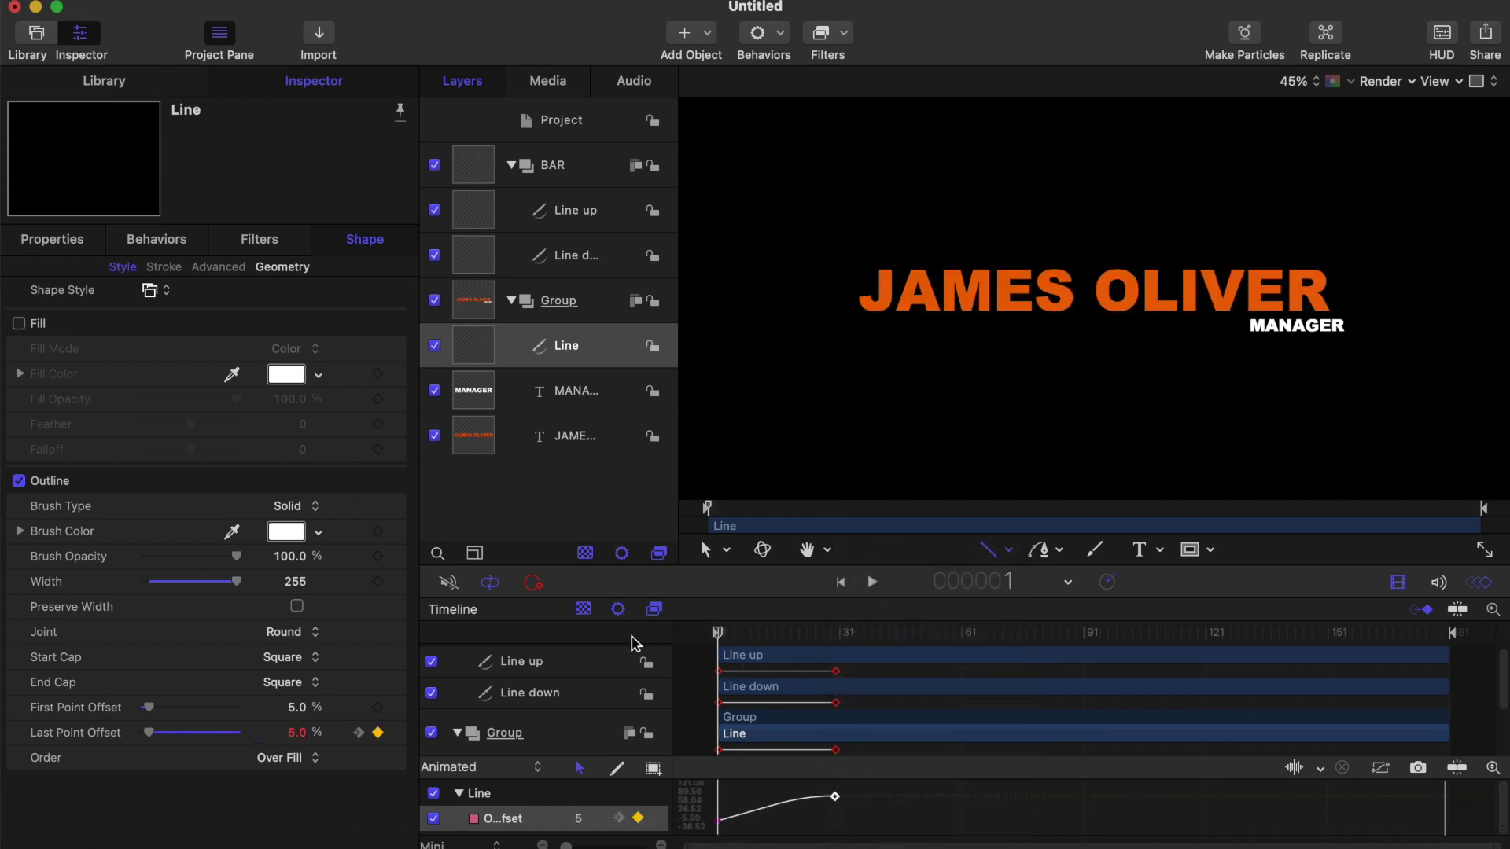
{"action": "key", "text": "space"}
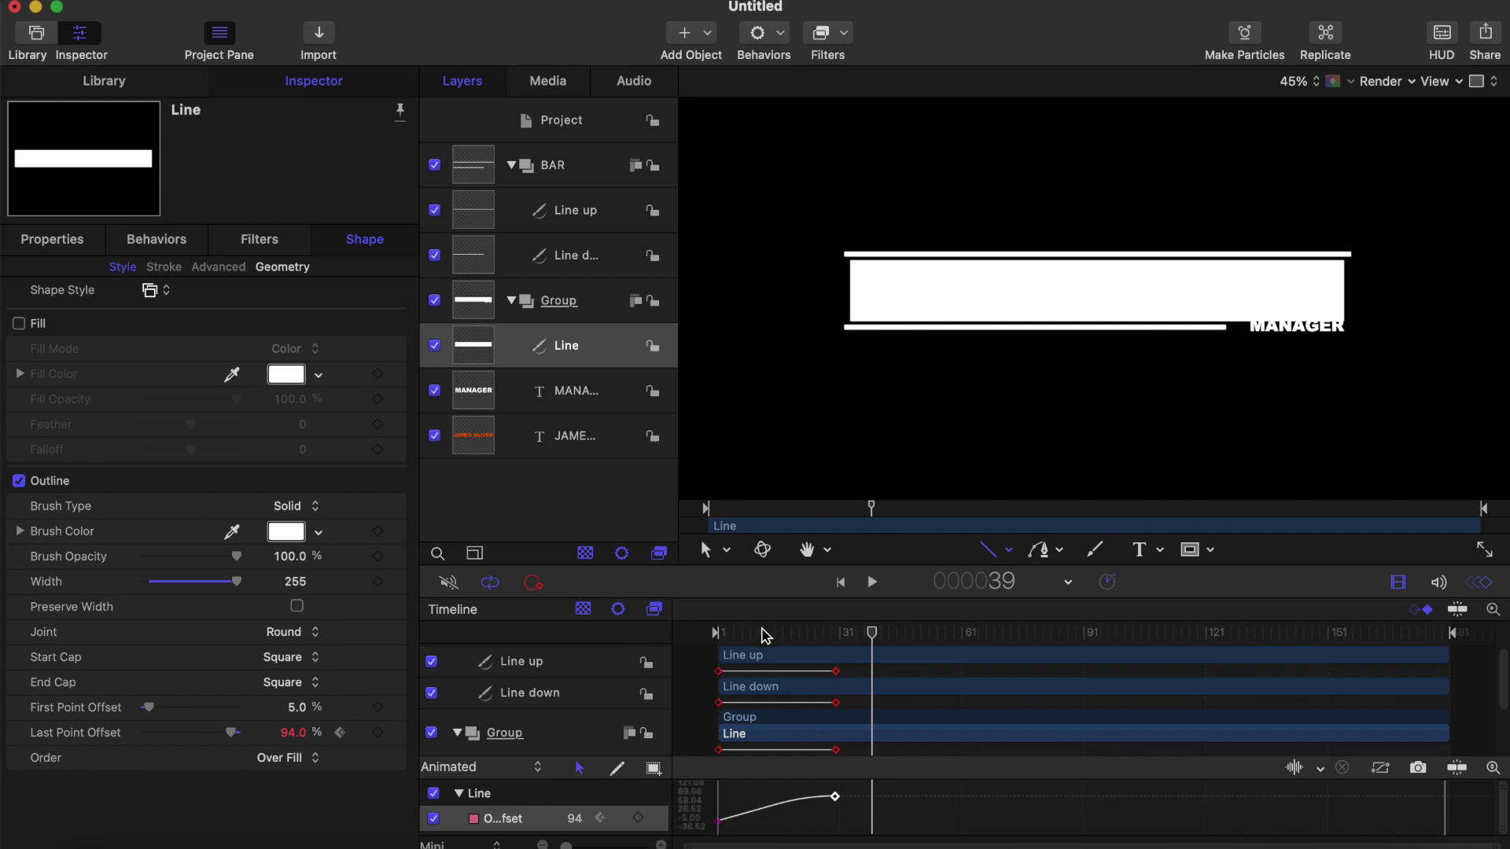
{"action": "key", "text": "space"}
{"action": "key", "text": "Home"}
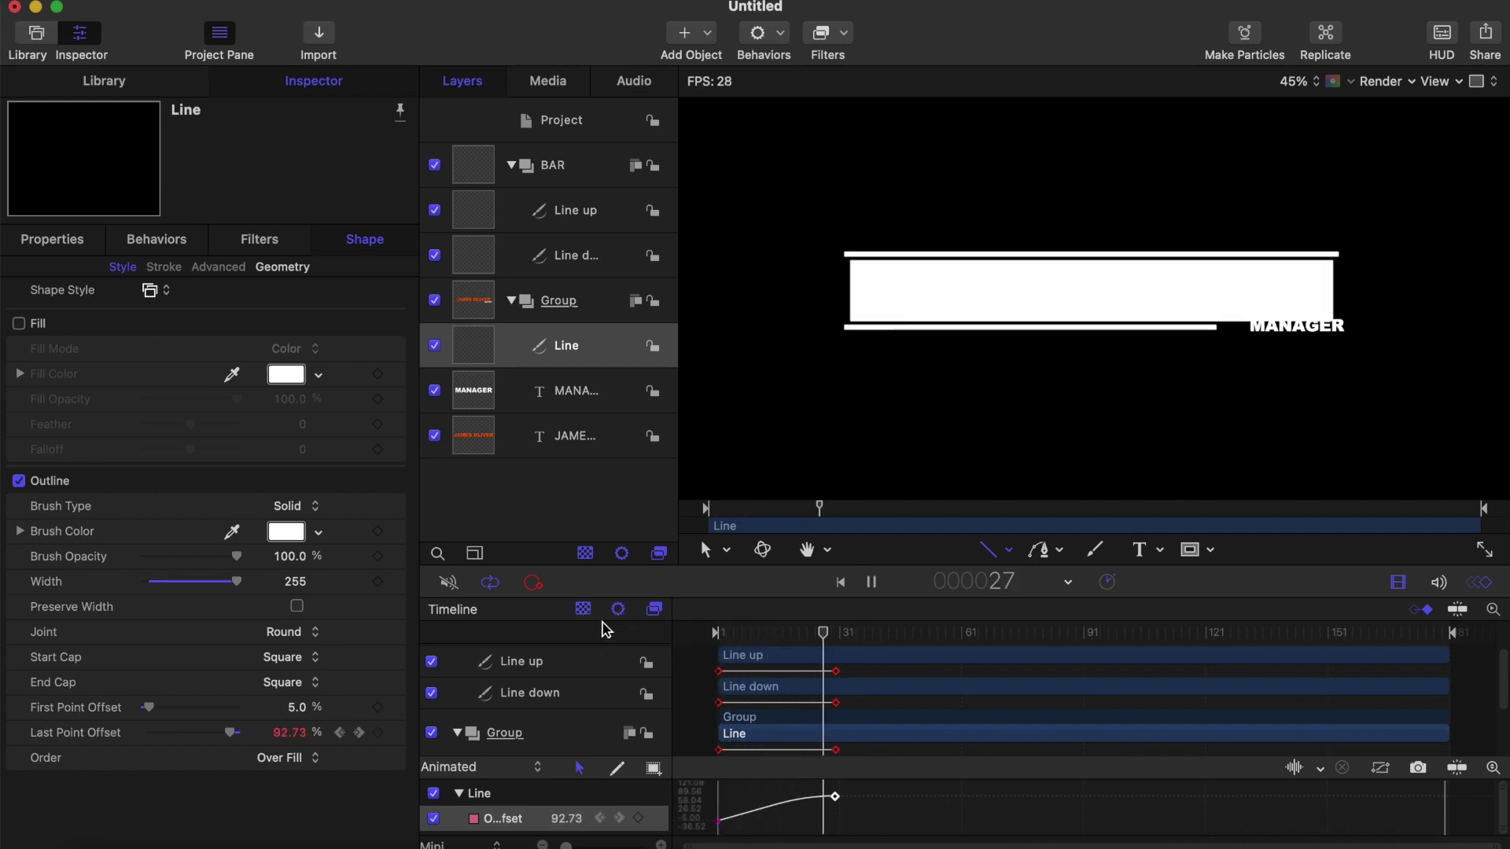
{"action": "key", "text": "Home"}
{"action": "key", "text": "space"}
{"action": "key", "text": "Home"}
{"action": "key", "text": "space"}
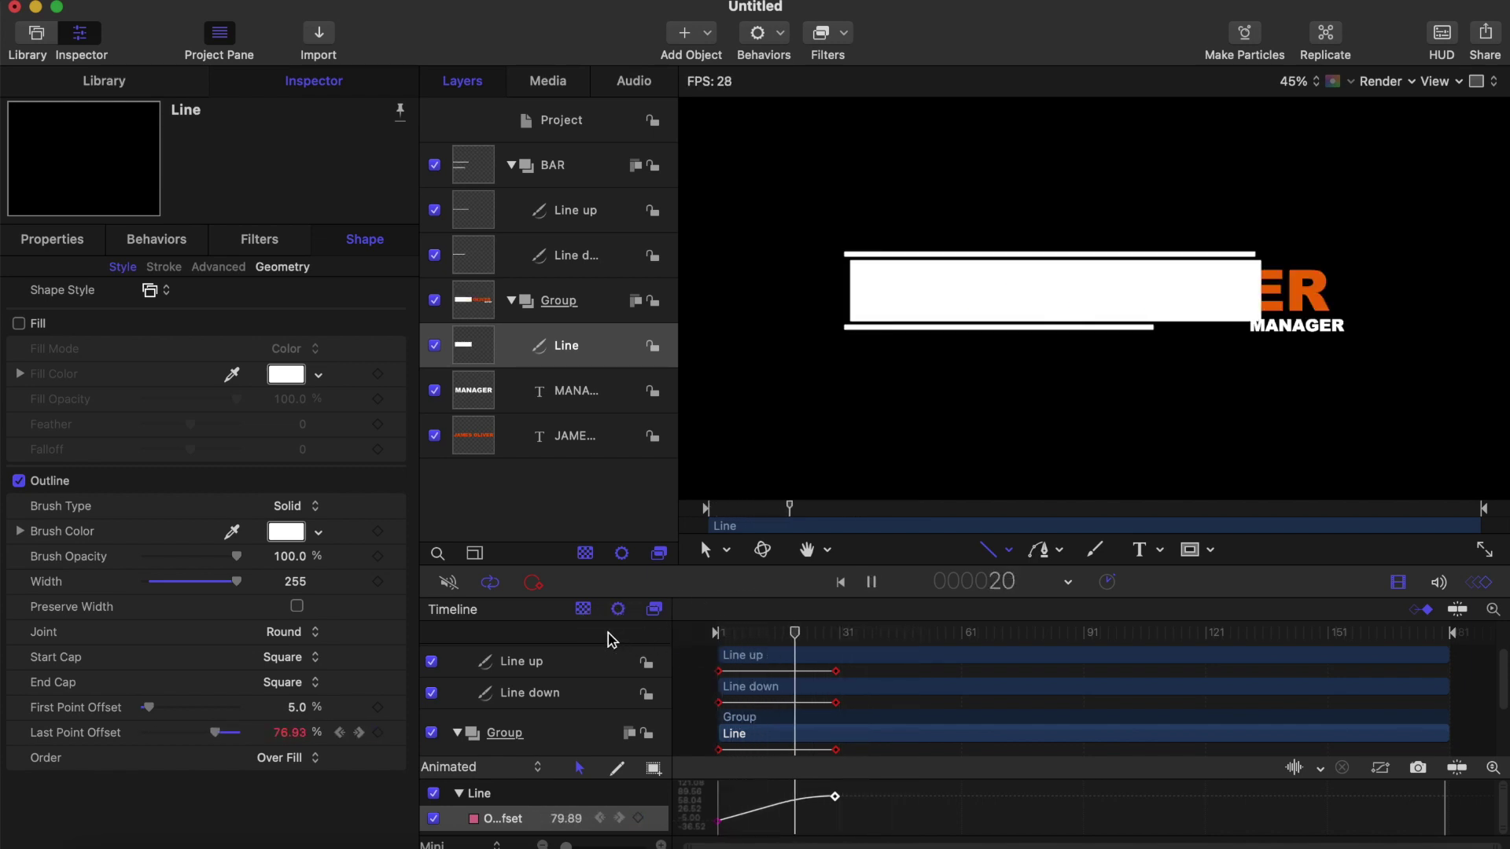
{"action": "key", "text": "Home"}
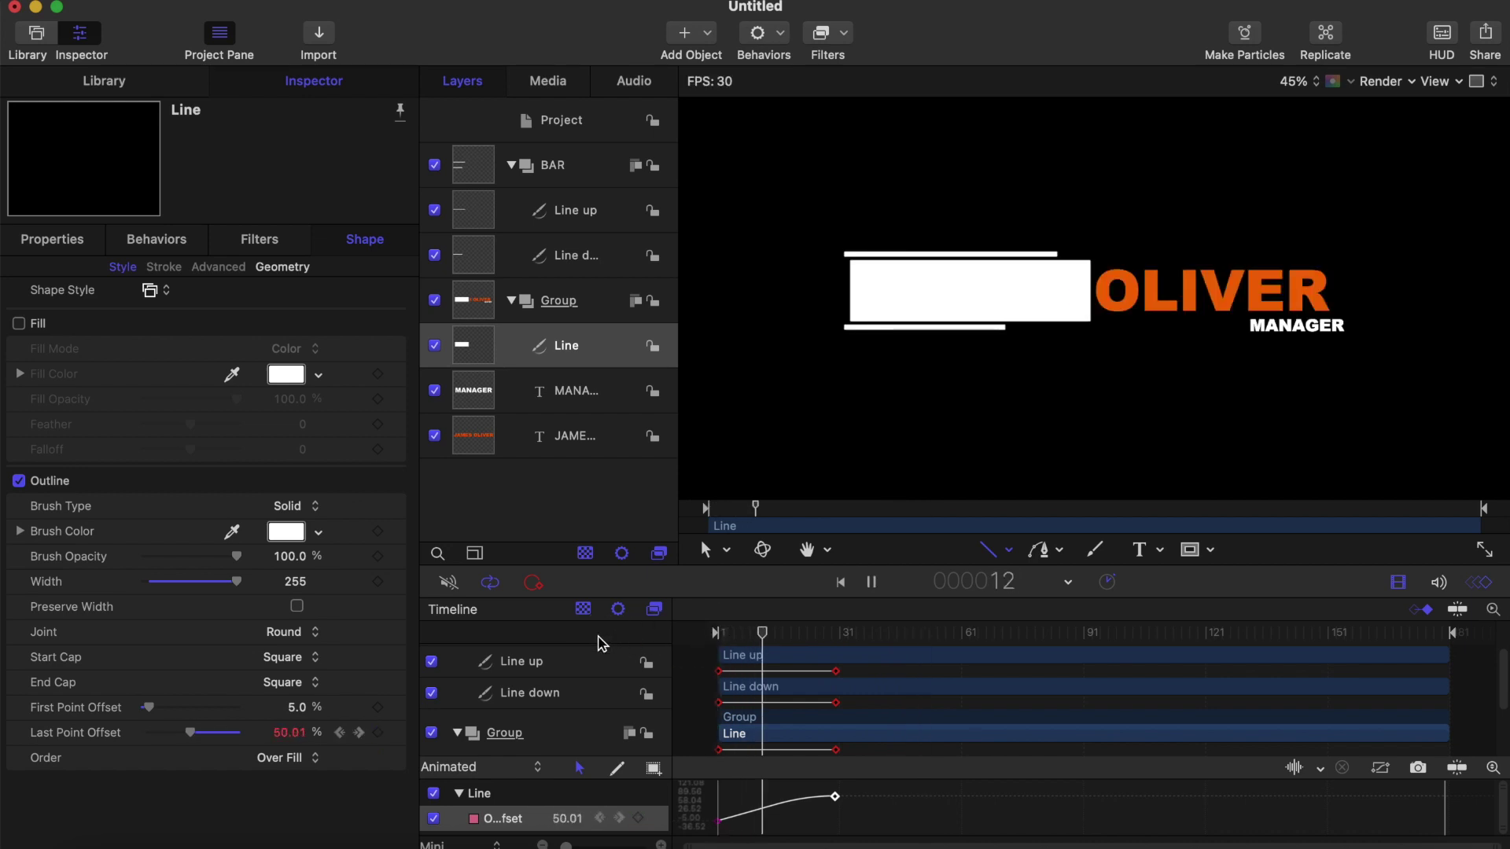
{"action": "key", "text": "space"}
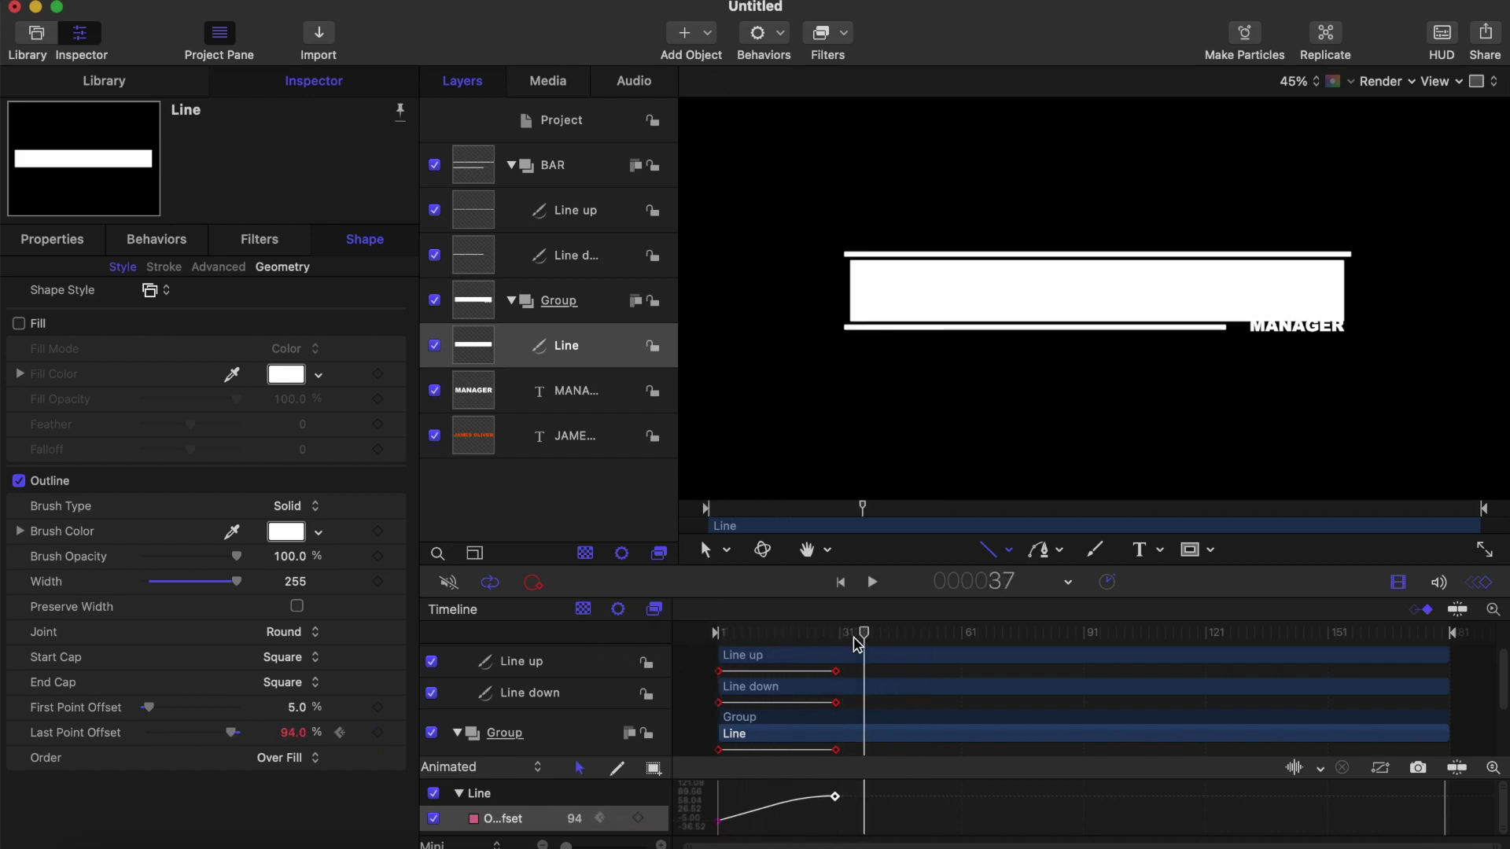
{"action": "mouse_move", "coordinate": [862, 634]}
{"action": "left_mouse_down"}
{"action": "mouse_move", "coordinate": [775, 630]}
{"action": "mouse_move", "coordinate": [838, 633]}
{"action": "left_mouse_up"}
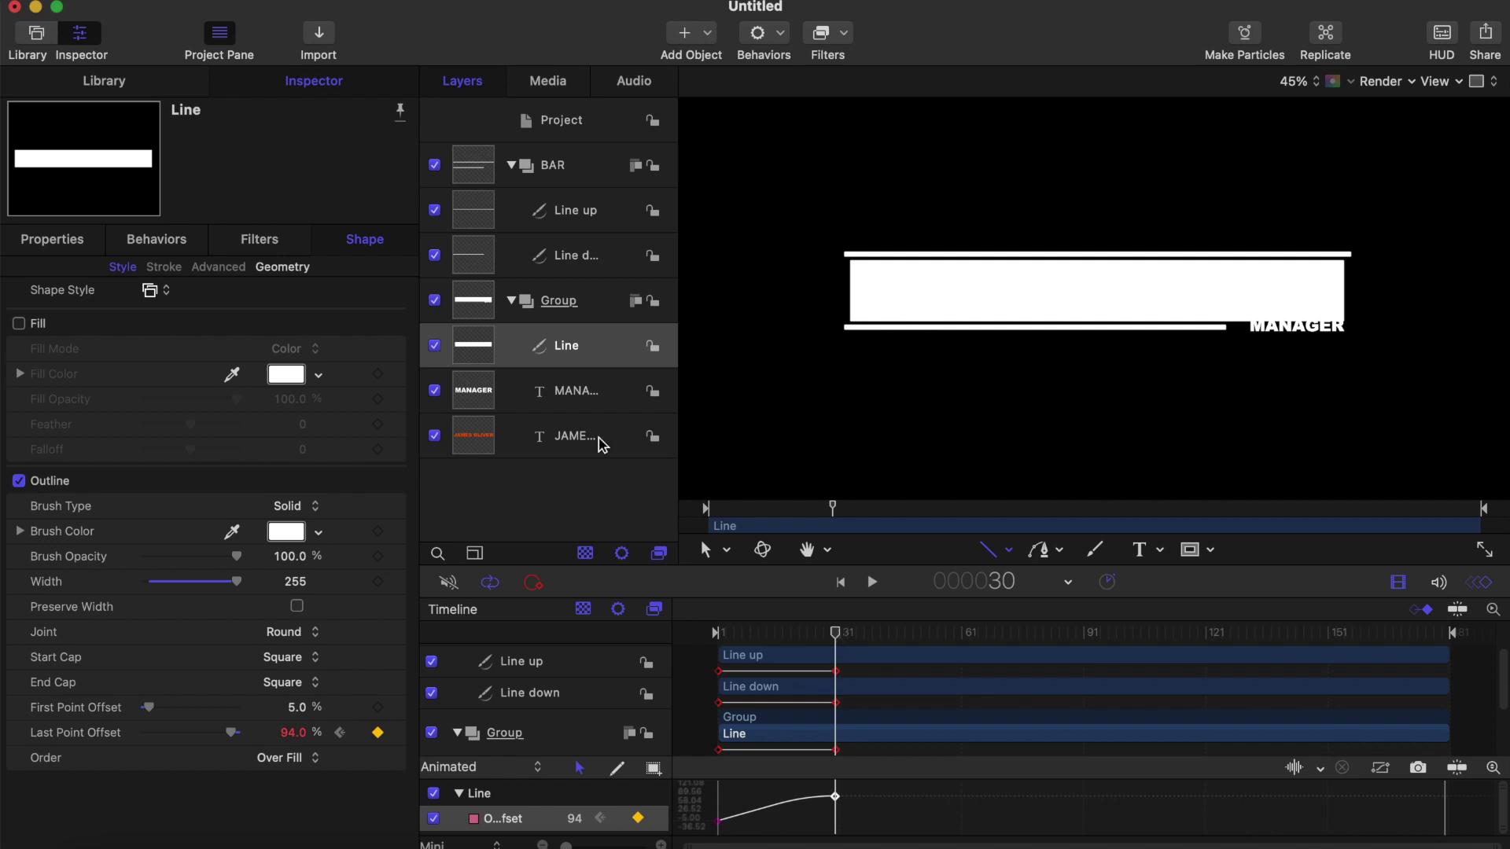
{"action": "left_click", "coordinate": [583, 354]}
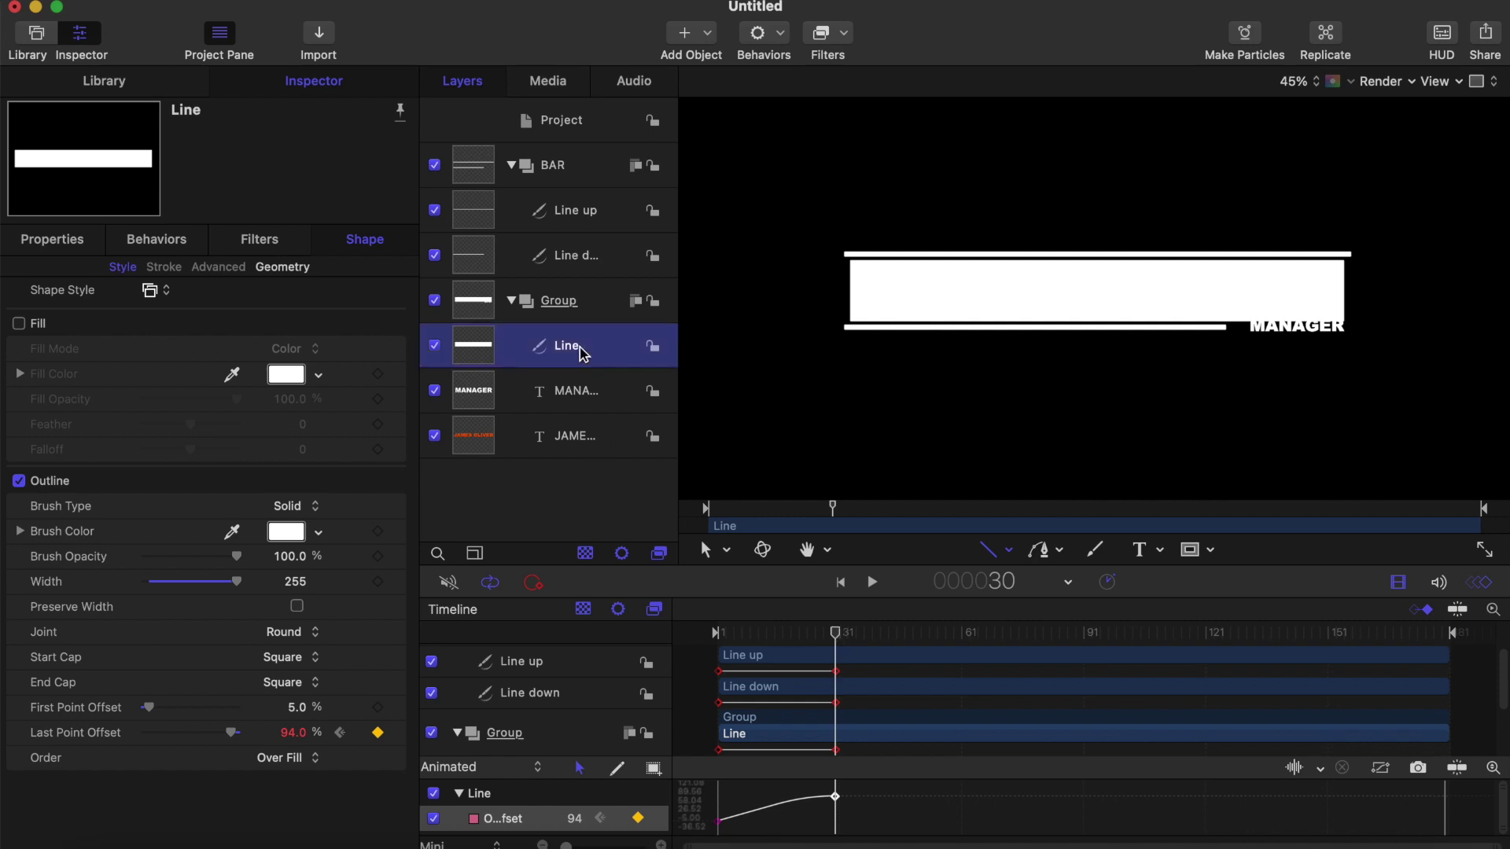
{"action": "key", "text": "super+bracketleft"}
{"action": "key", "text": "super+bracketleft"}
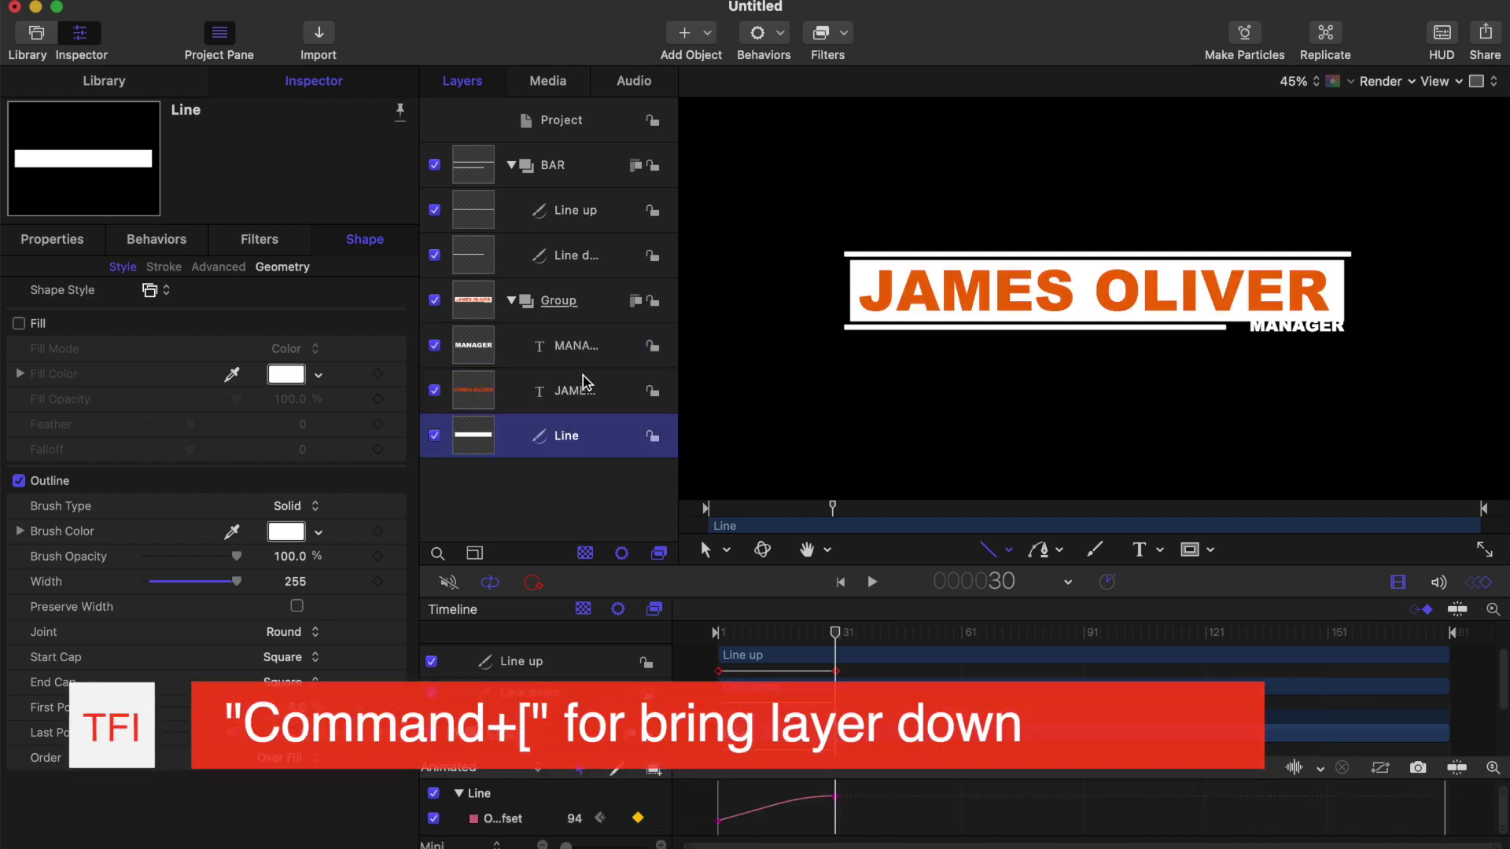
{"action": "right_click", "coordinate": [574, 398]}
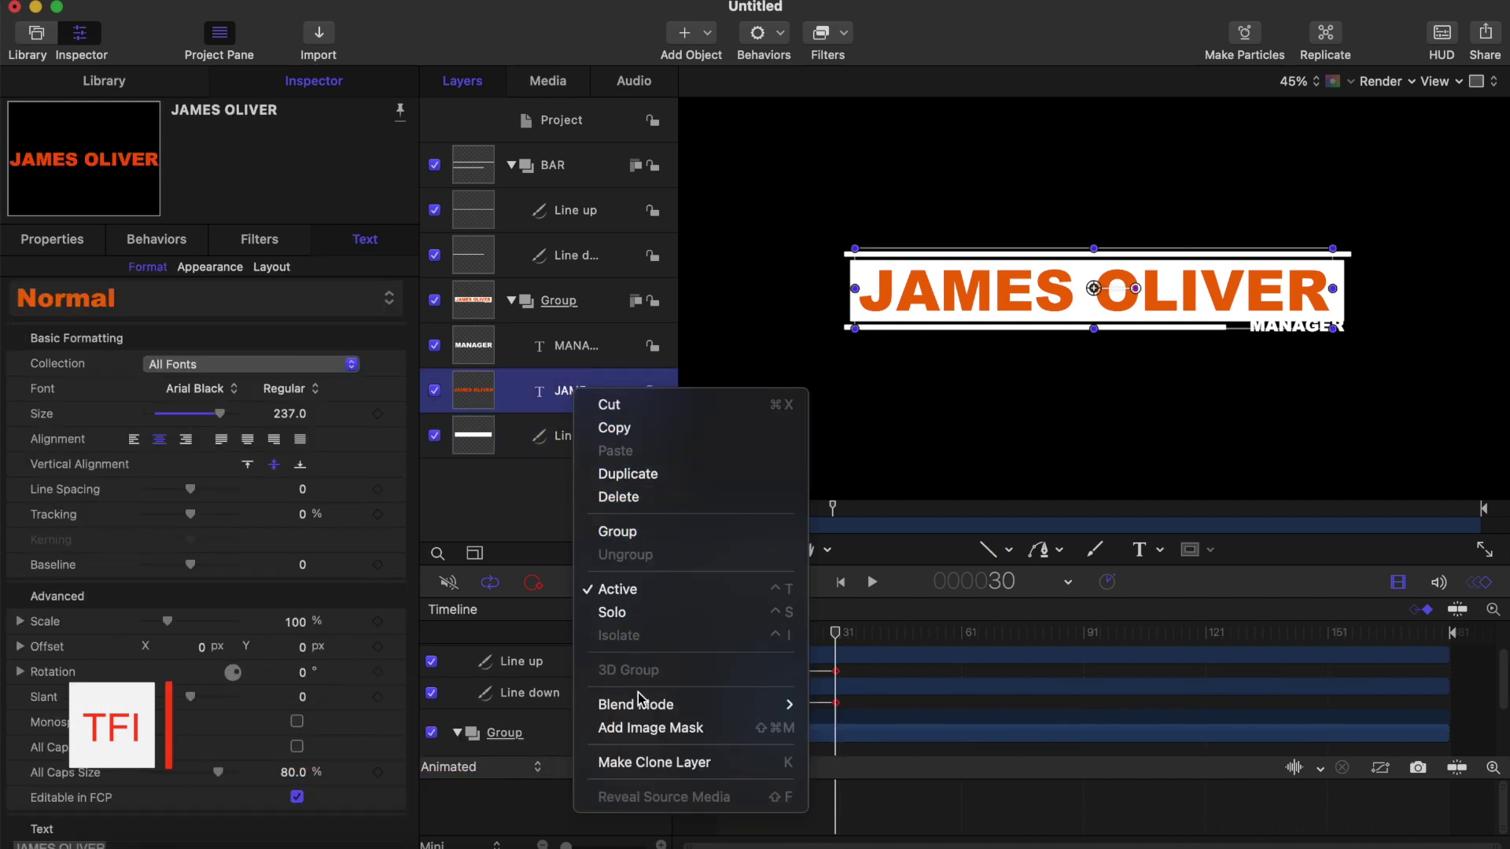
{"action": "left_click", "coordinate": [641, 725]}
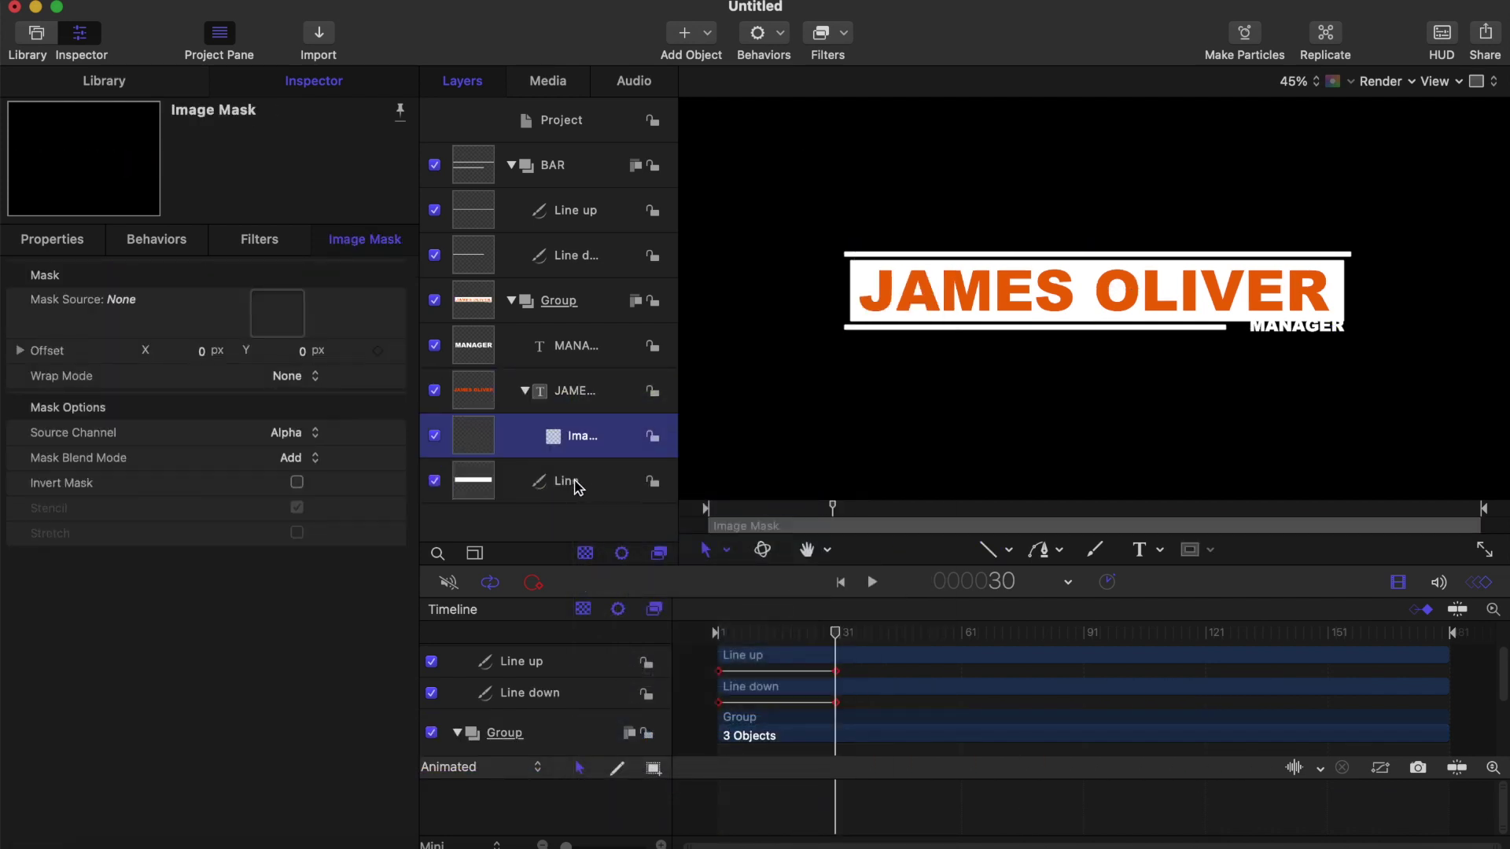
Step: Use the Line layer as the title's Mask Source and preview the wipe reveal
{"action": "left_click_drag", "start_coordinate": [576, 486], "coordinate": [283, 324]}
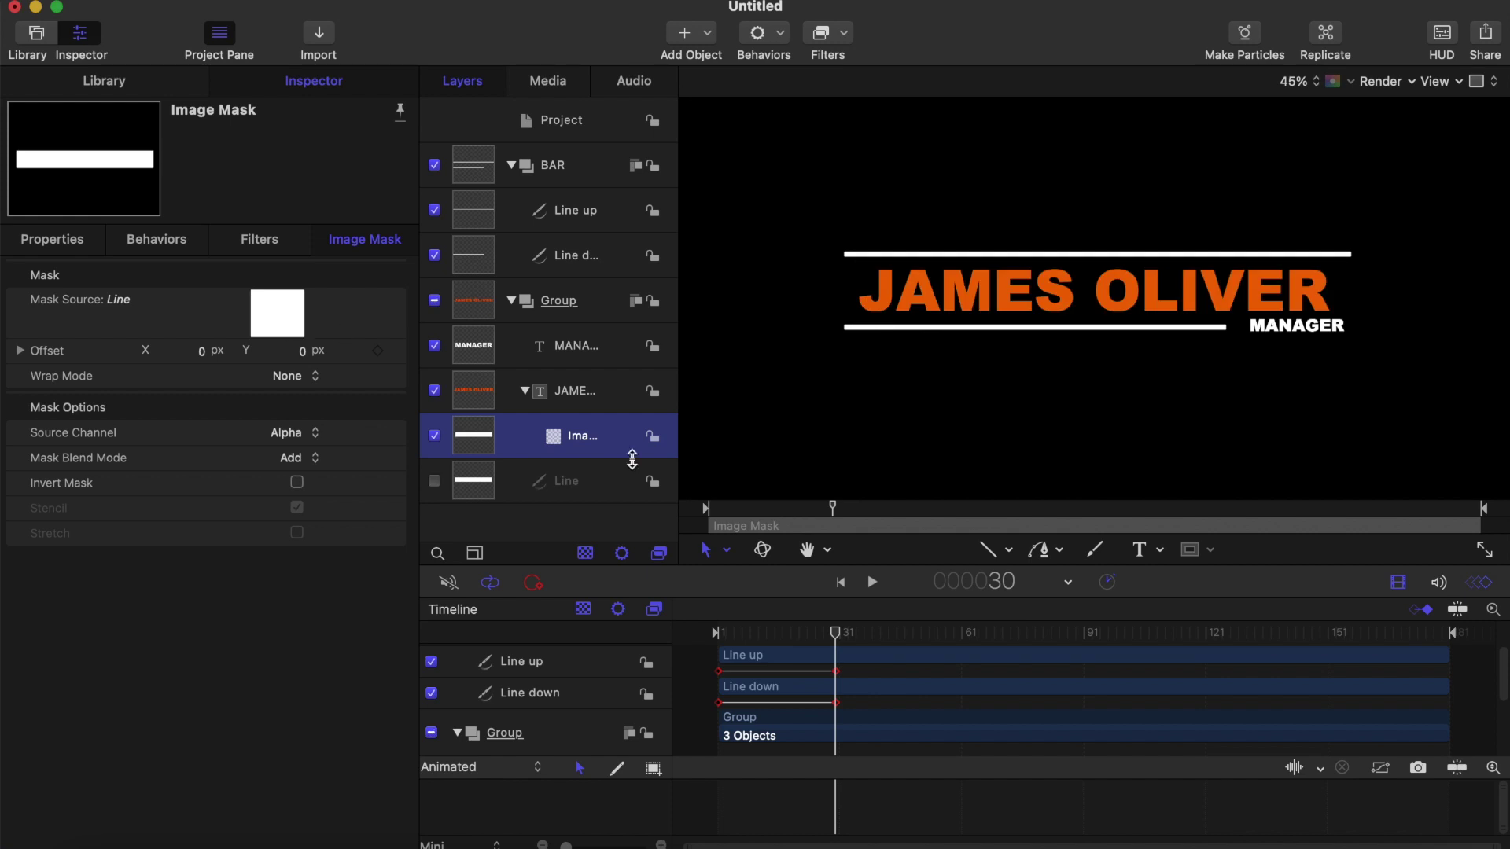
{"action": "left_click_drag", "start_coordinate": [838, 643], "coordinate": [707, 634]}
{"action": "key", "text": "space"}
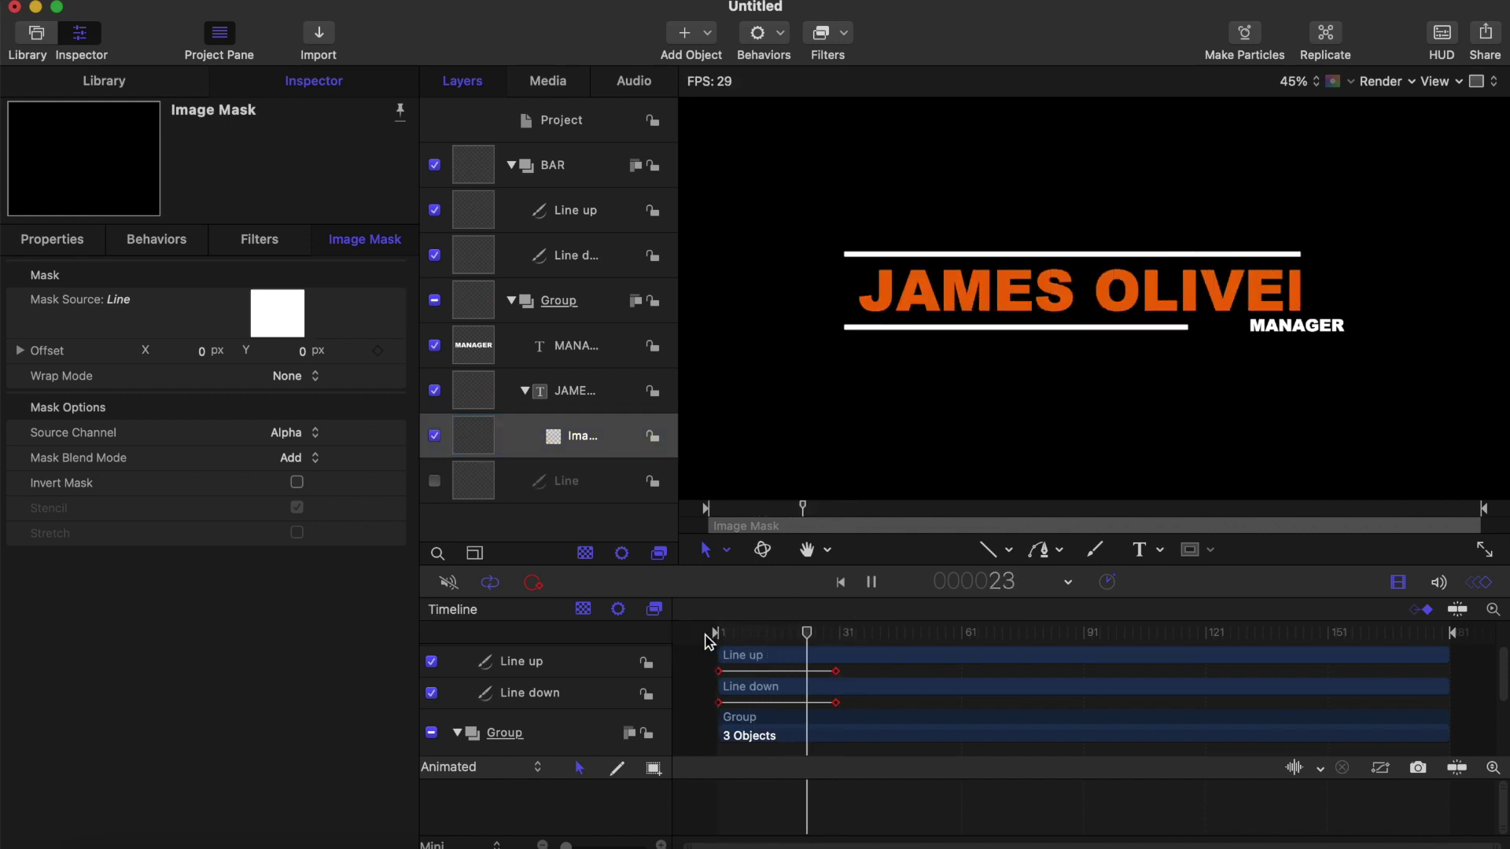
{"action": "key", "text": "space"}
{"action": "left_click_drag", "start_coordinate": [871, 645], "coordinate": [714, 634]}
{"action": "key", "text": "space"}
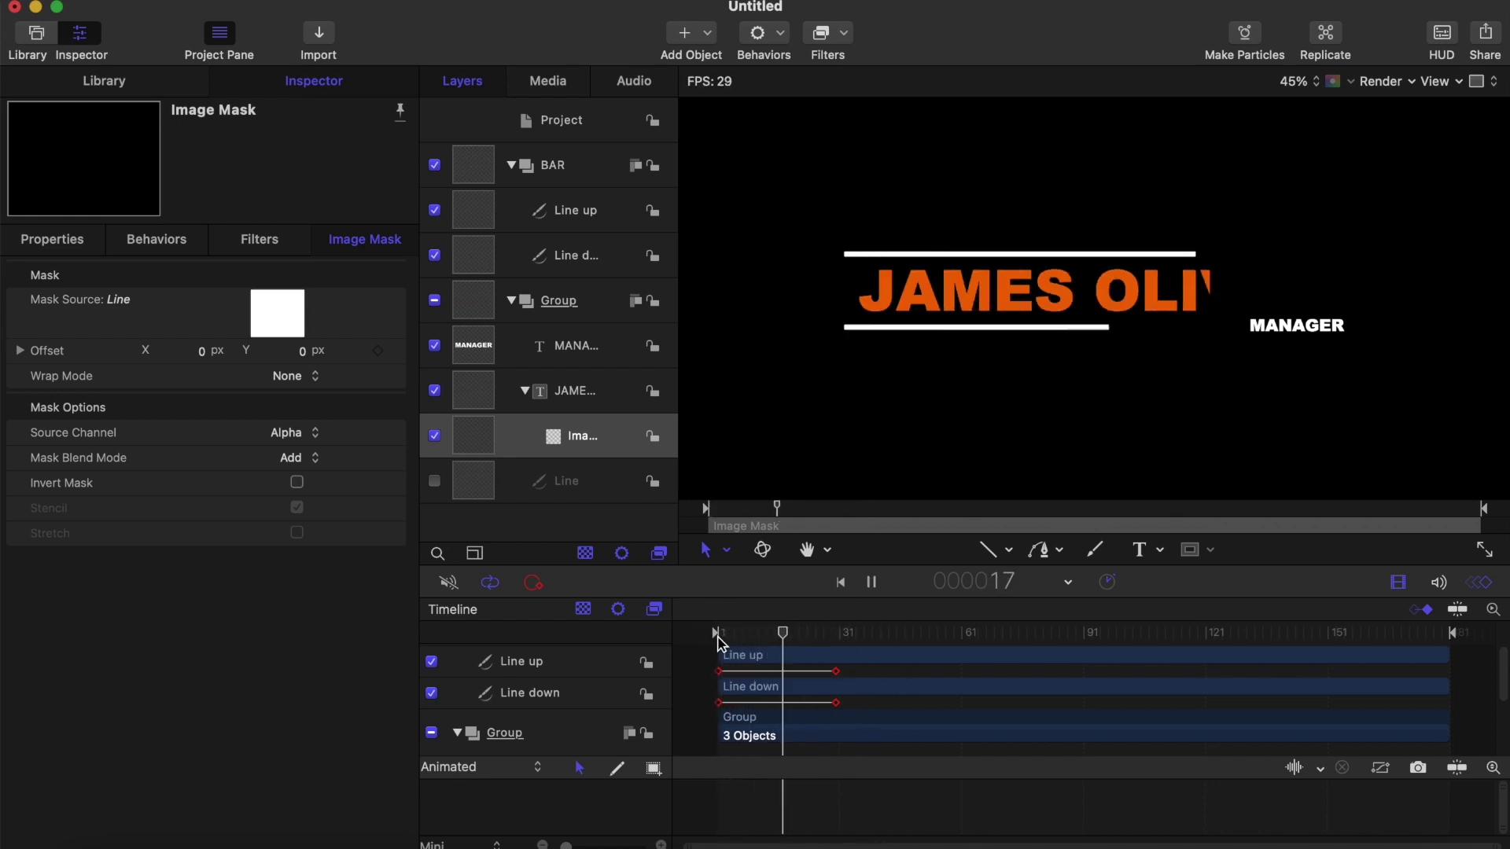
{"action": "key", "text": "space"}
{"action": "left_click_drag", "start_coordinate": [813, 642], "coordinate": [714, 634]}
{"action": "left_click", "coordinate": [563, 391]}
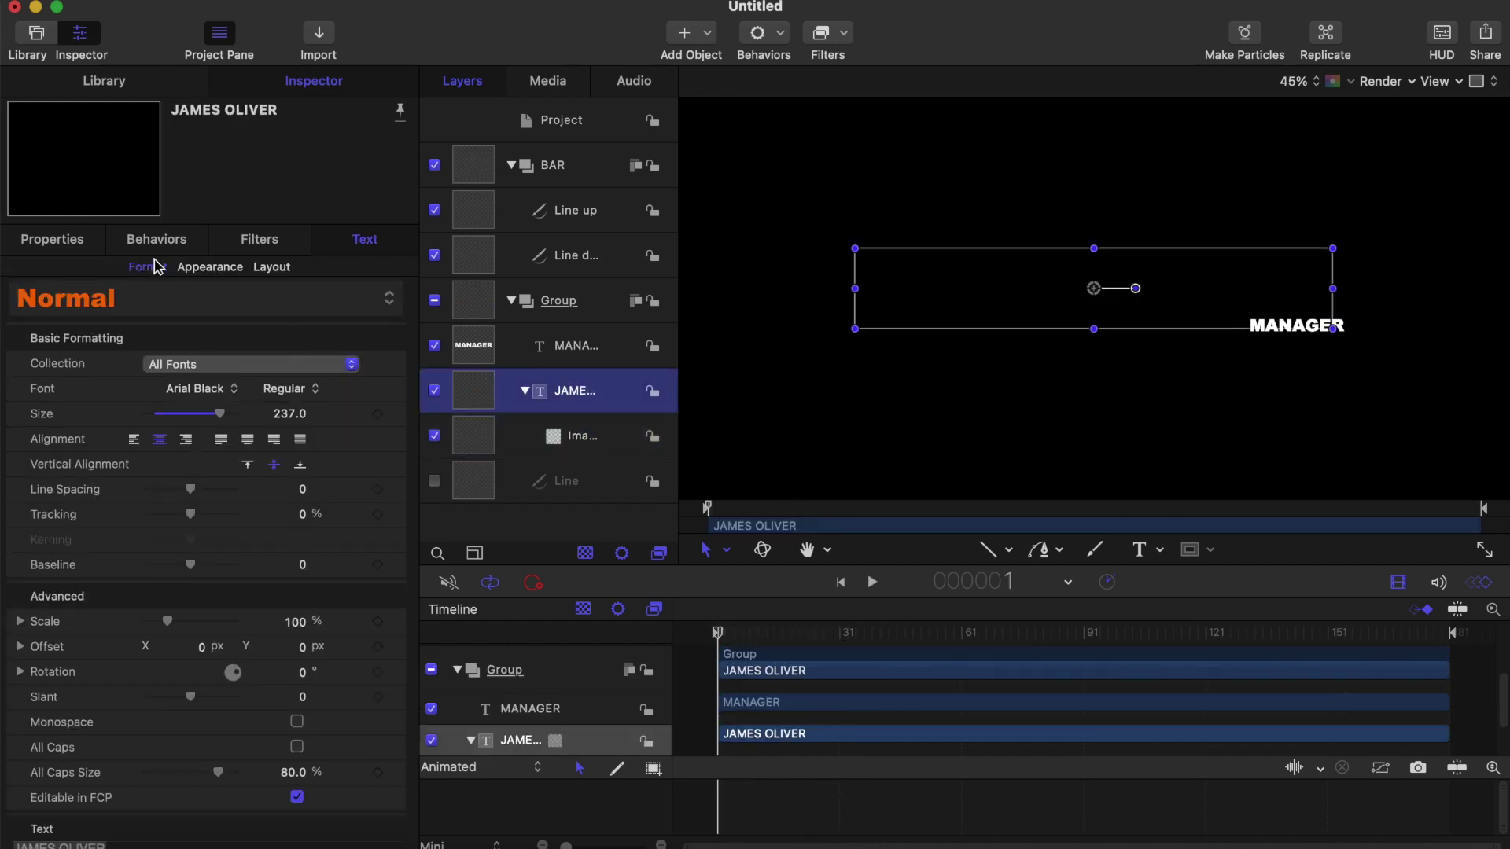
{"action": "left_click", "coordinate": [75, 244]}
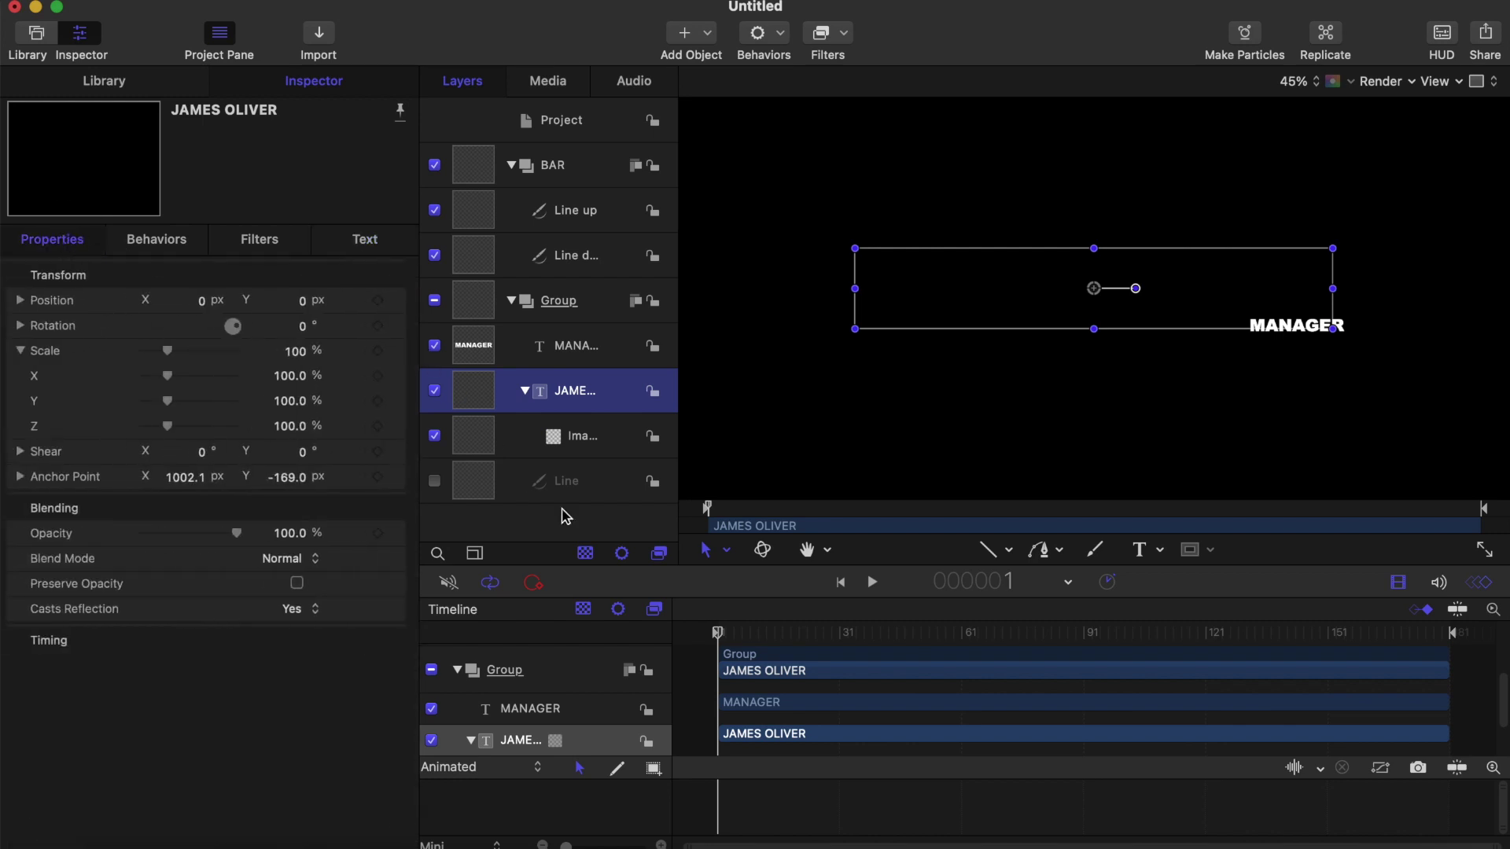
{"action": "left_click", "coordinate": [379, 301]}
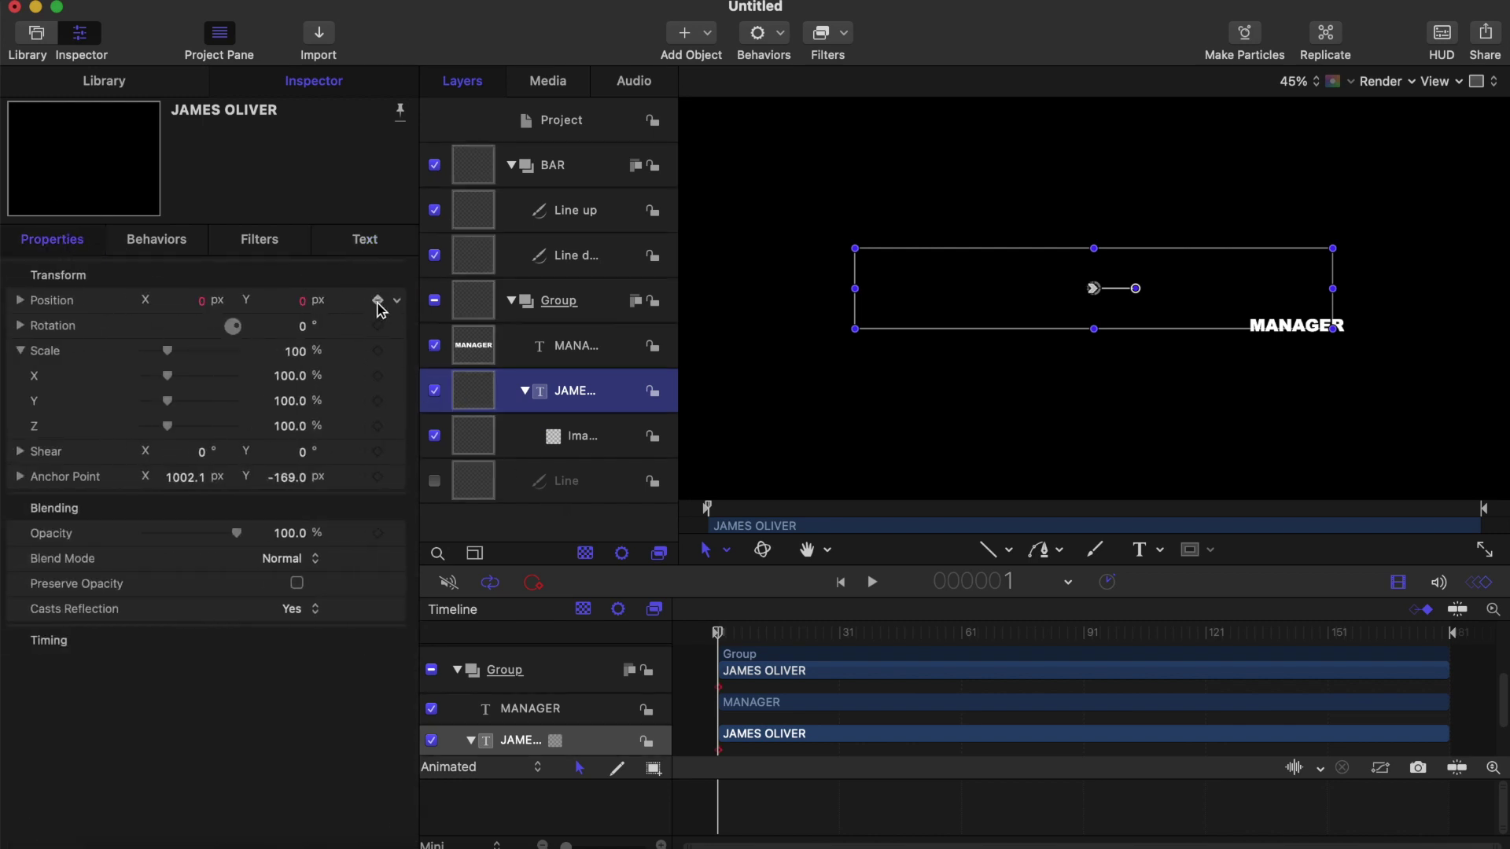
{"action": "left_click_drag", "start_coordinate": [720, 638], "coordinate": [818, 646]}
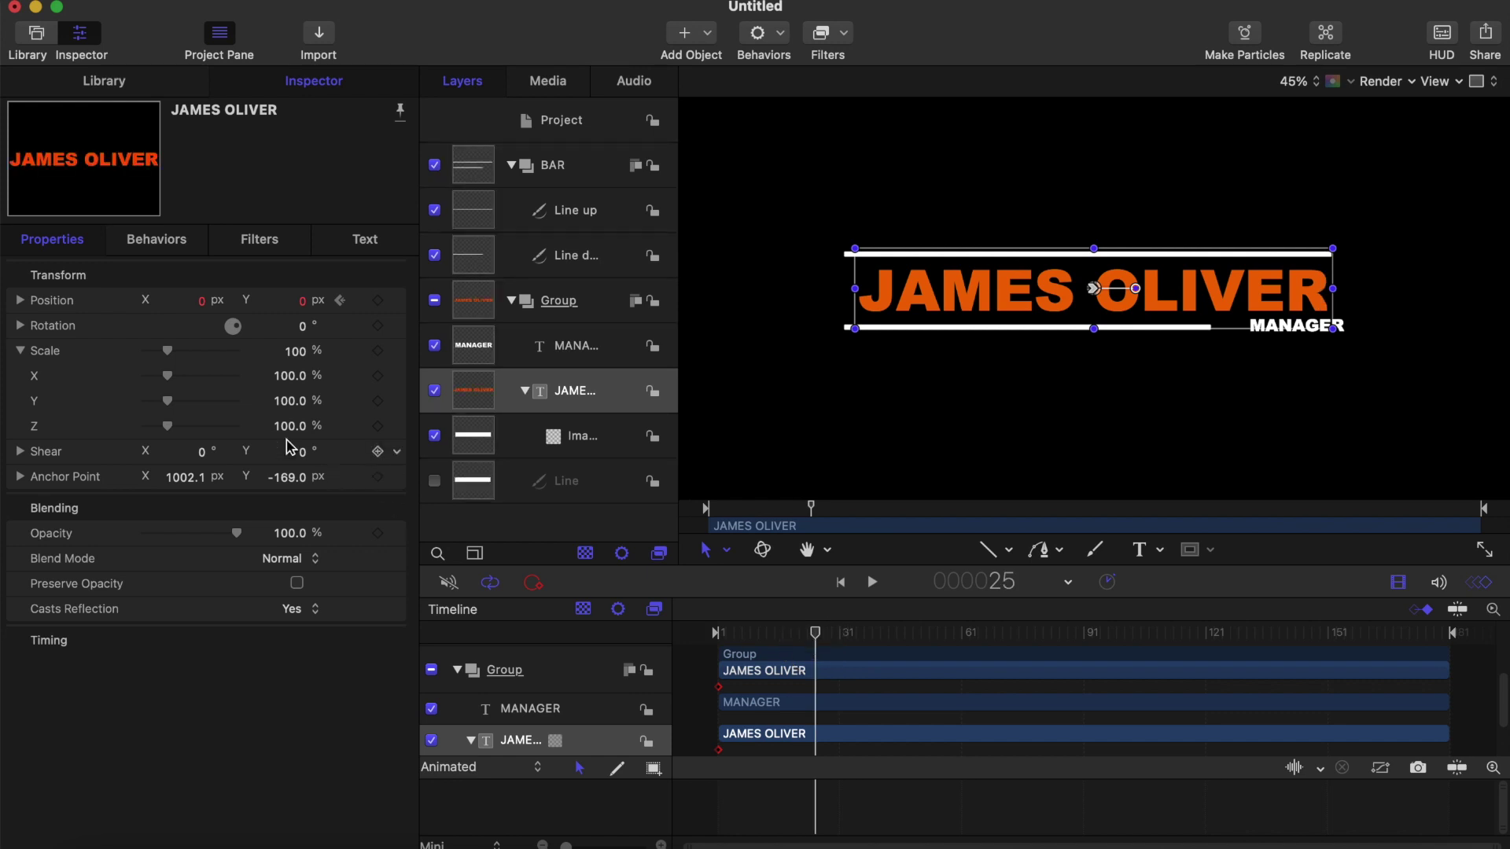
{"action": "left_click_drag", "start_coordinate": [203, 302], "coordinate": [207, 303]}
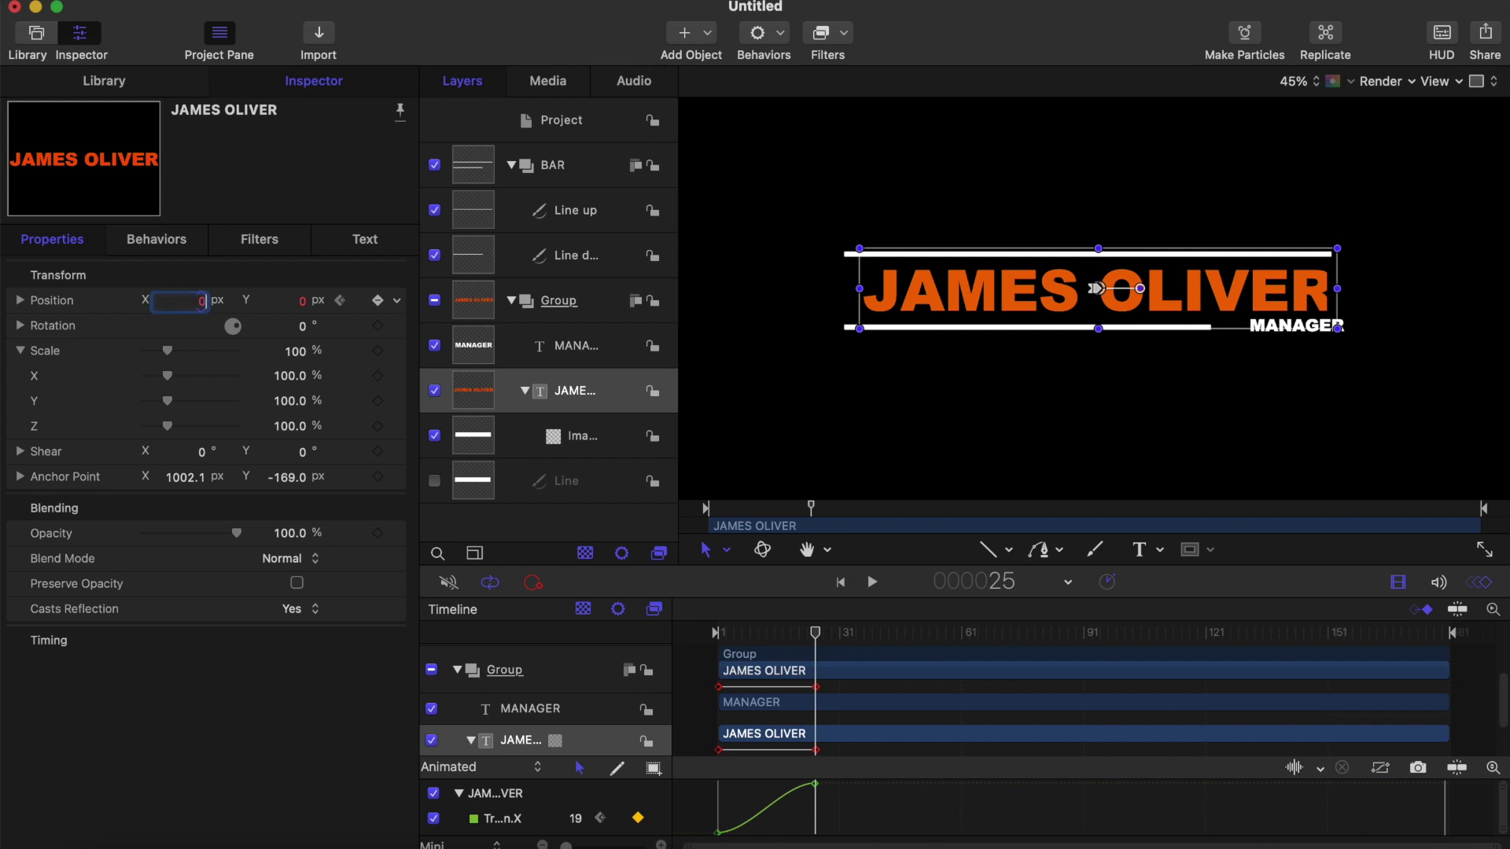
{"action": "key", "text": "Return"}
{"action": "left_click", "coordinate": [817, 639]}
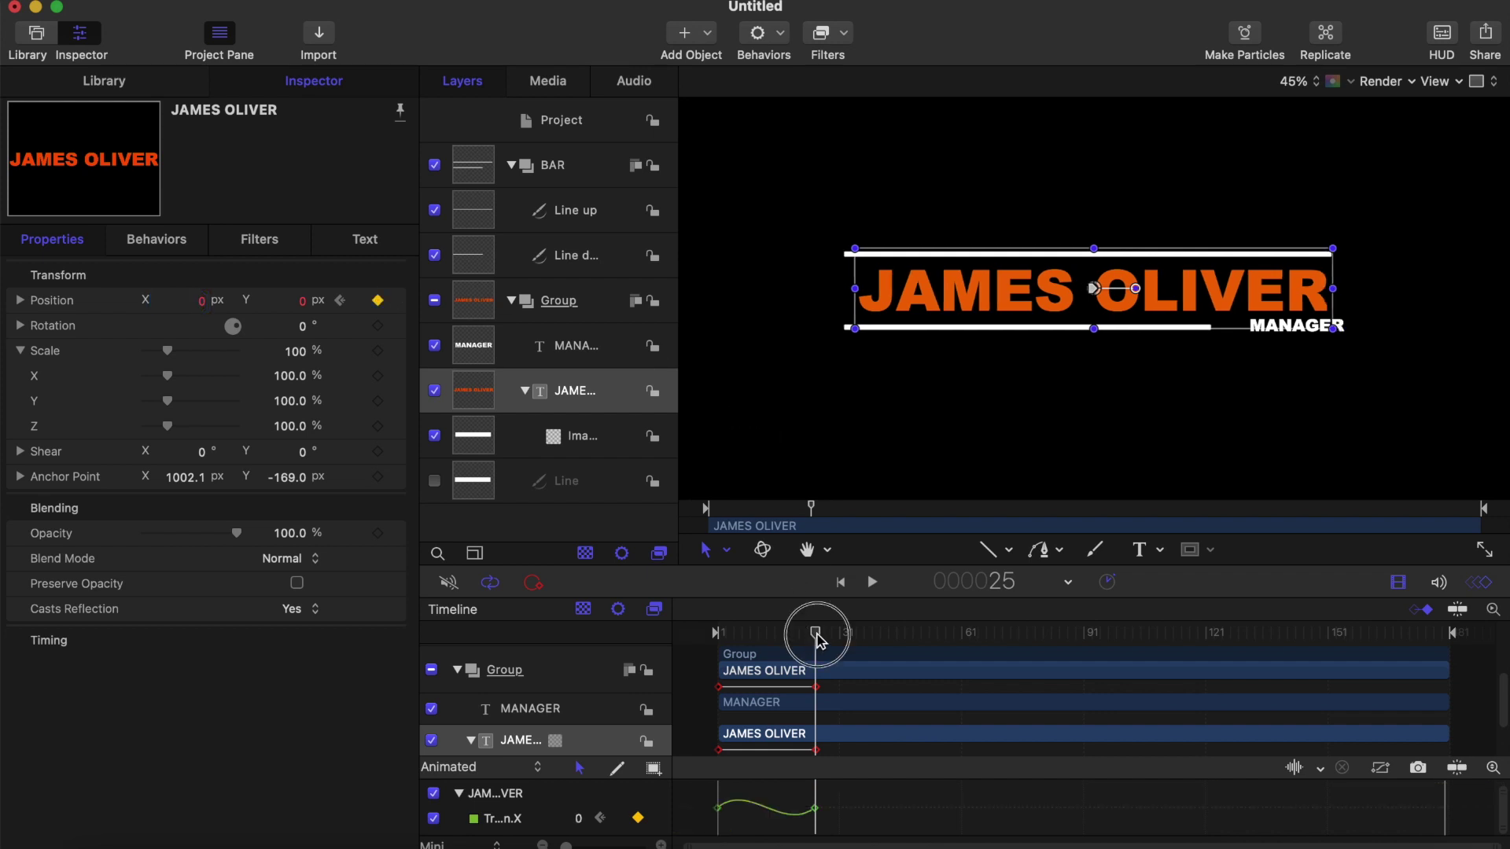
{"action": "left_click_drag", "start_coordinate": [818, 639], "coordinate": [717, 638]}
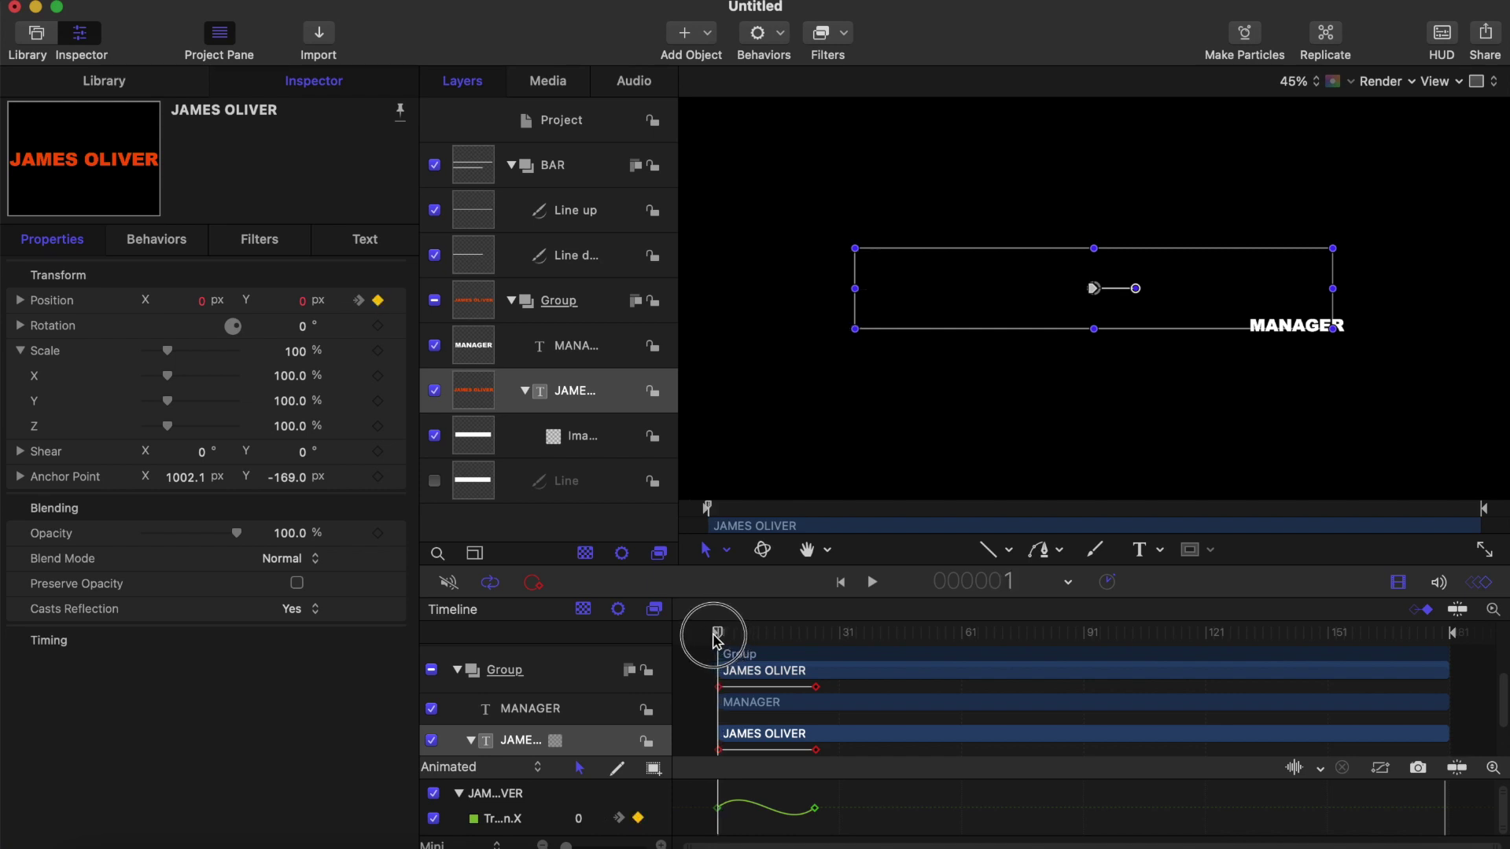
{"action": "left_click", "coordinate": [201, 305]}
{"action": "left_click_drag", "start_coordinate": [203, 308], "coordinate": [434, 308]}
Step: Preview the title's slide-in and move the playhead to frame 30
{"action": "left_click", "coordinate": [991, 558]}
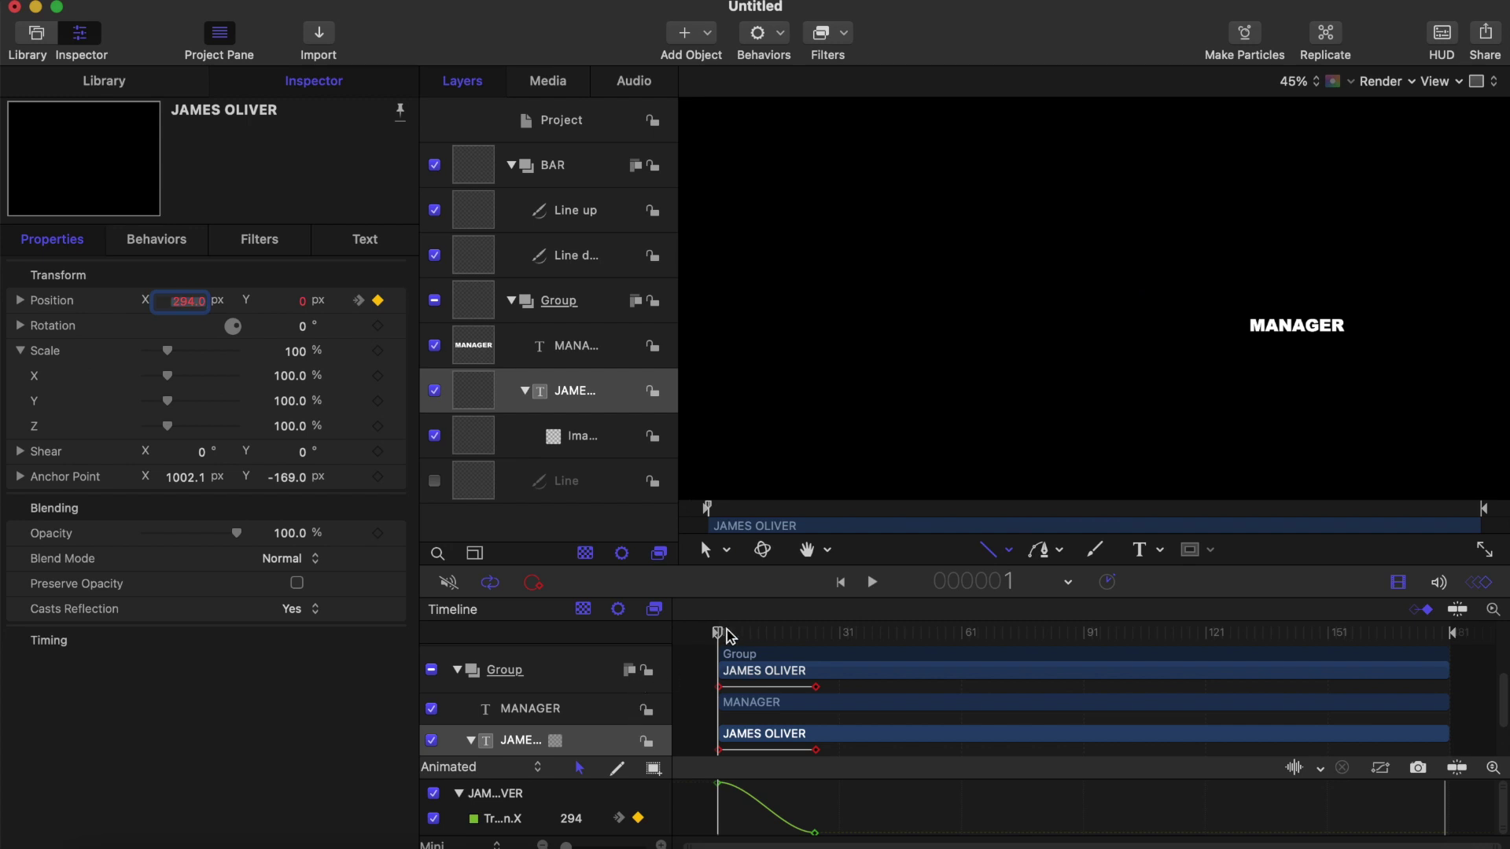
{"action": "key", "text": "space"}
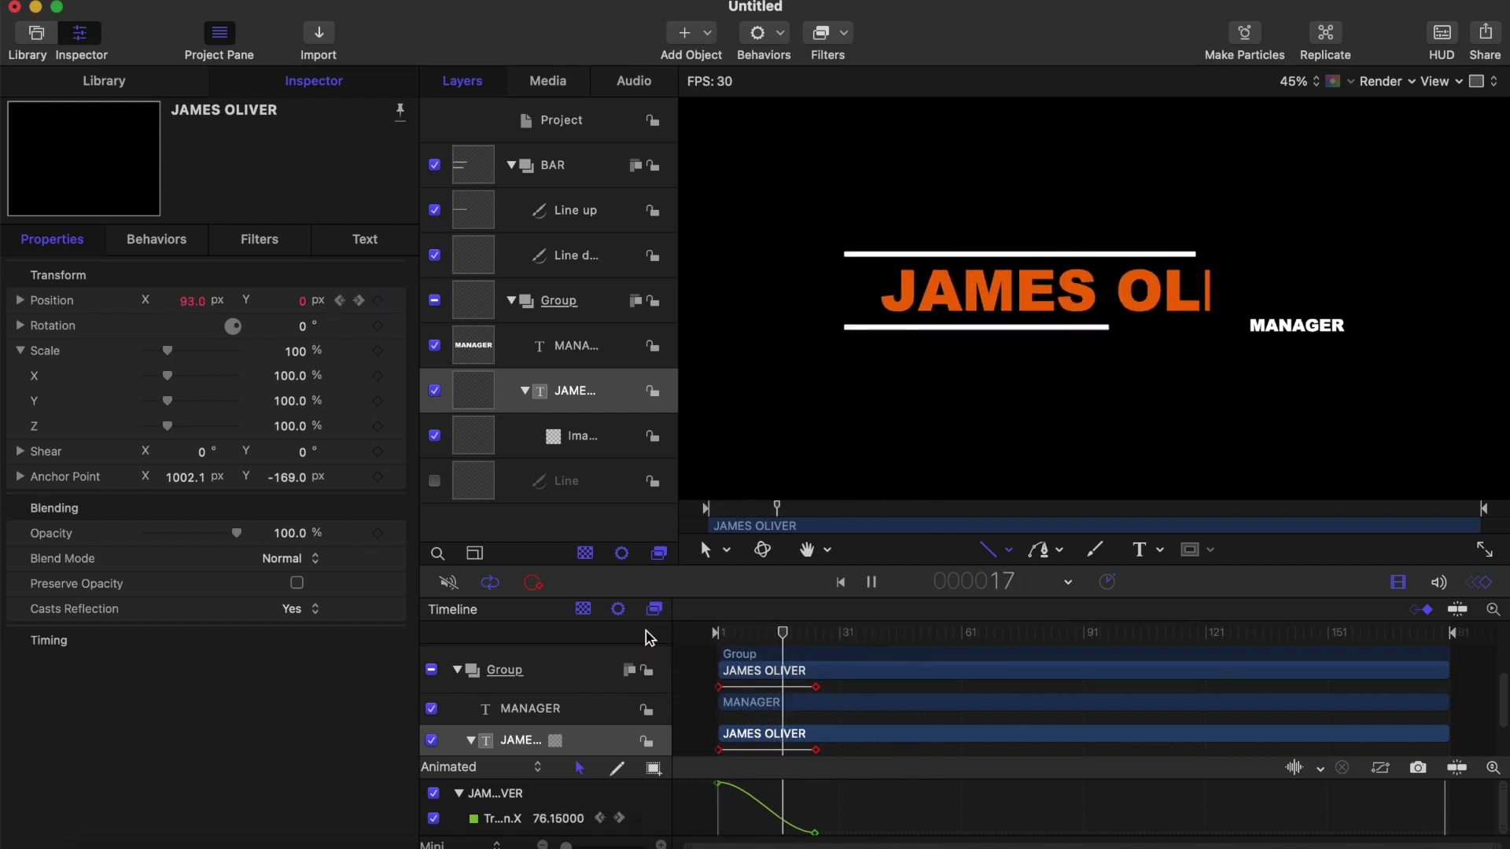
{"action": "key", "text": "space"}
{"action": "left_click_drag", "start_coordinate": [851, 633], "coordinate": [835, 633]}
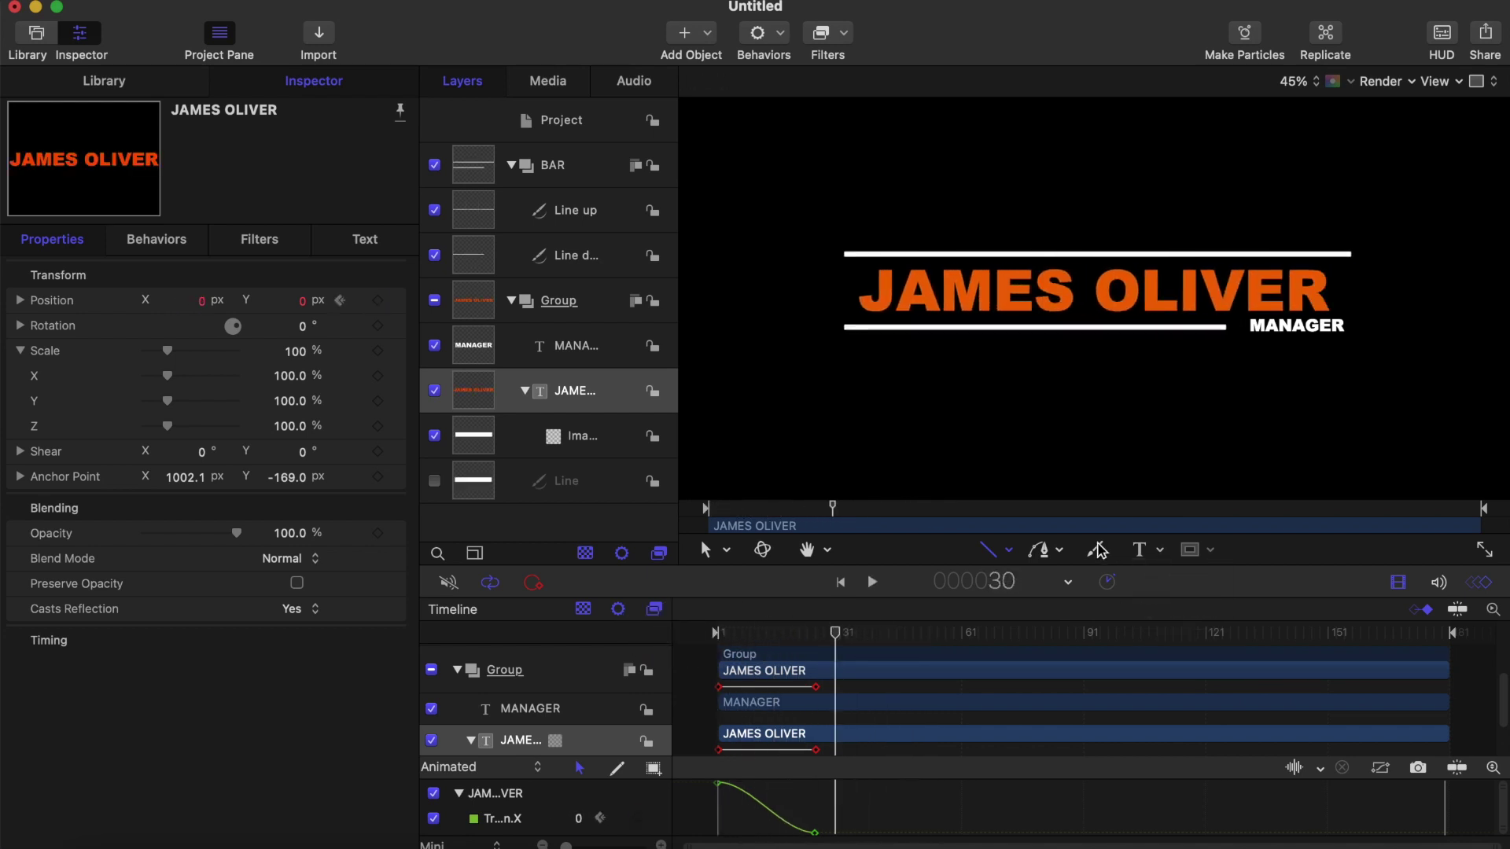
{"action": "left_click", "coordinate": [1009, 553]}
{"action": "left_click", "coordinate": [1022, 577]}
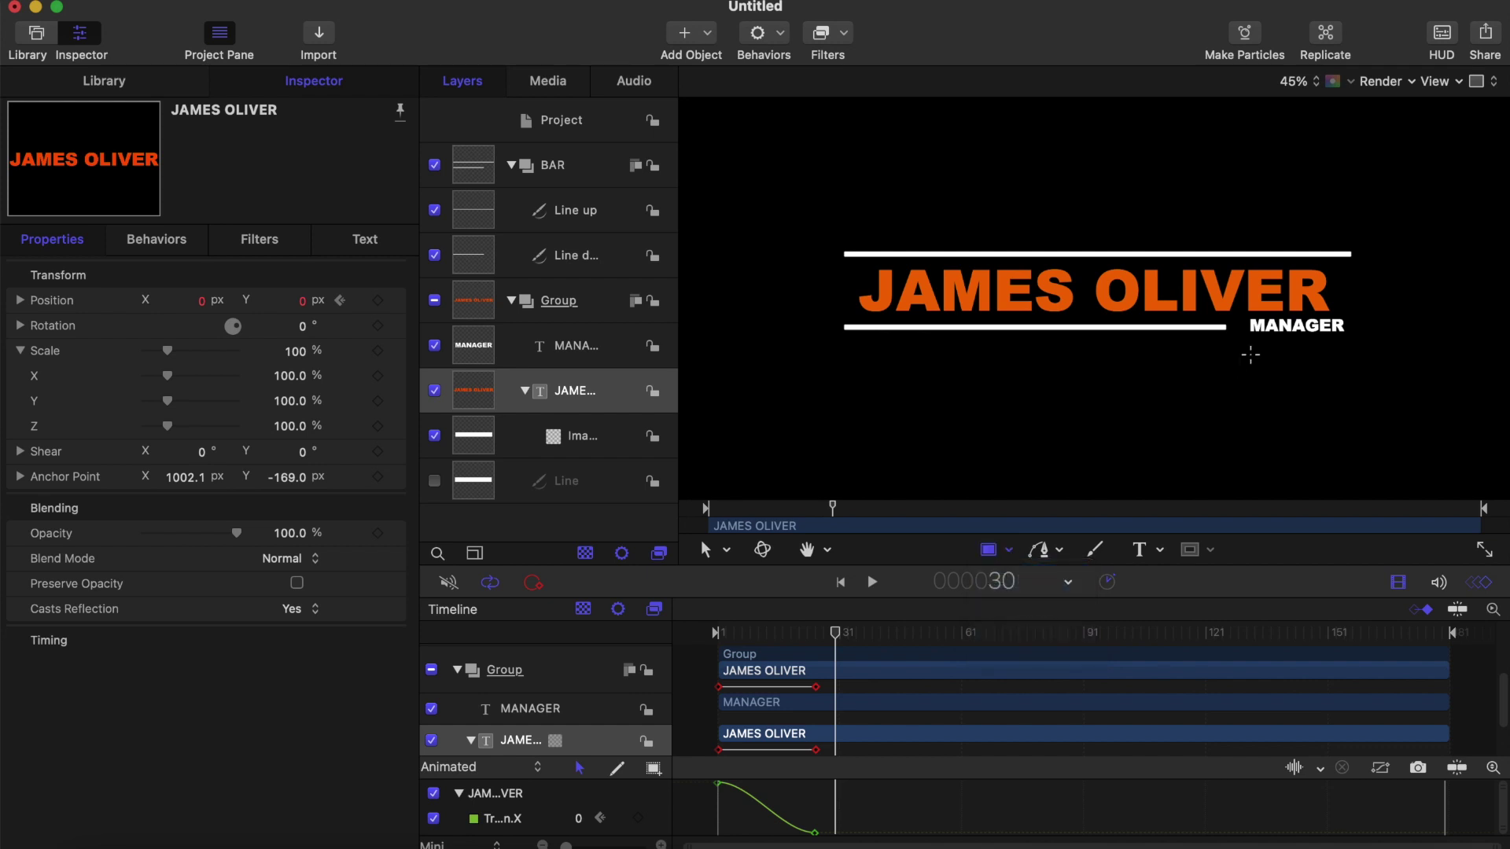
{"action": "scroll", "coordinate": [1250, 354], "scroll_direction": "up", "scroll_amount": 2}
{"action": "scroll", "coordinate": [1250, 354], "scroll_direction": "up", "scroll_amount": 2}
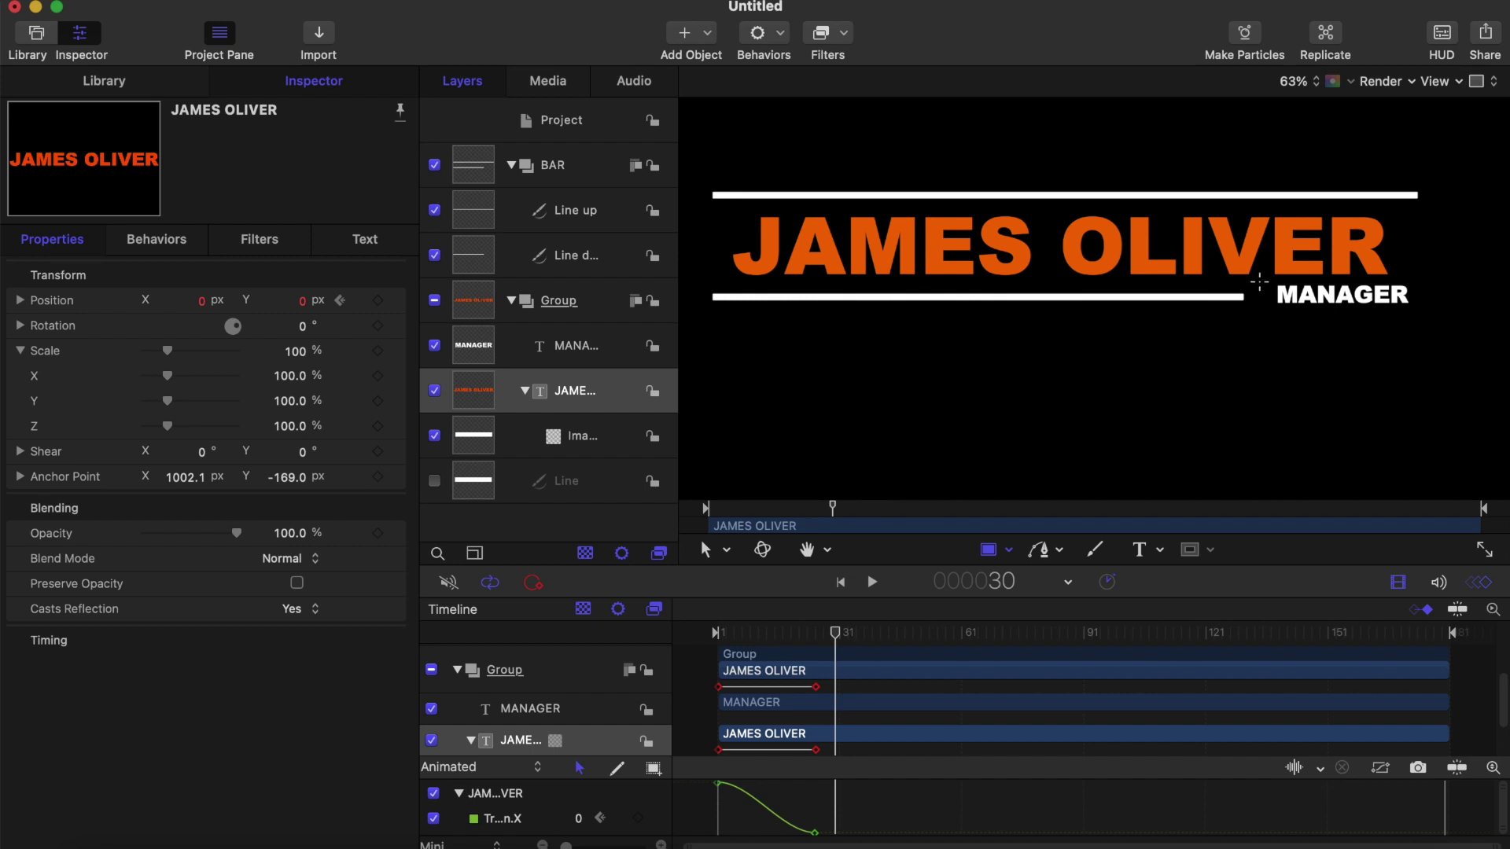
{"action": "mouse_move", "coordinate": [1258, 282]}
{"action": "left_mouse_down"}
{"action": "mouse_move", "coordinate": [1258, 295]}
{"action": "mouse_move", "coordinate": [1431, 318]}
{"action": "mouse_move", "coordinate": [1445, 291]}
{"action": "mouse_move", "coordinate": [1416, 319]}
{"action": "mouse_move", "coordinate": [1445, 306]}
{"action": "mouse_move", "coordinate": [1431, 306]}
{"action": "left_mouse_up"}
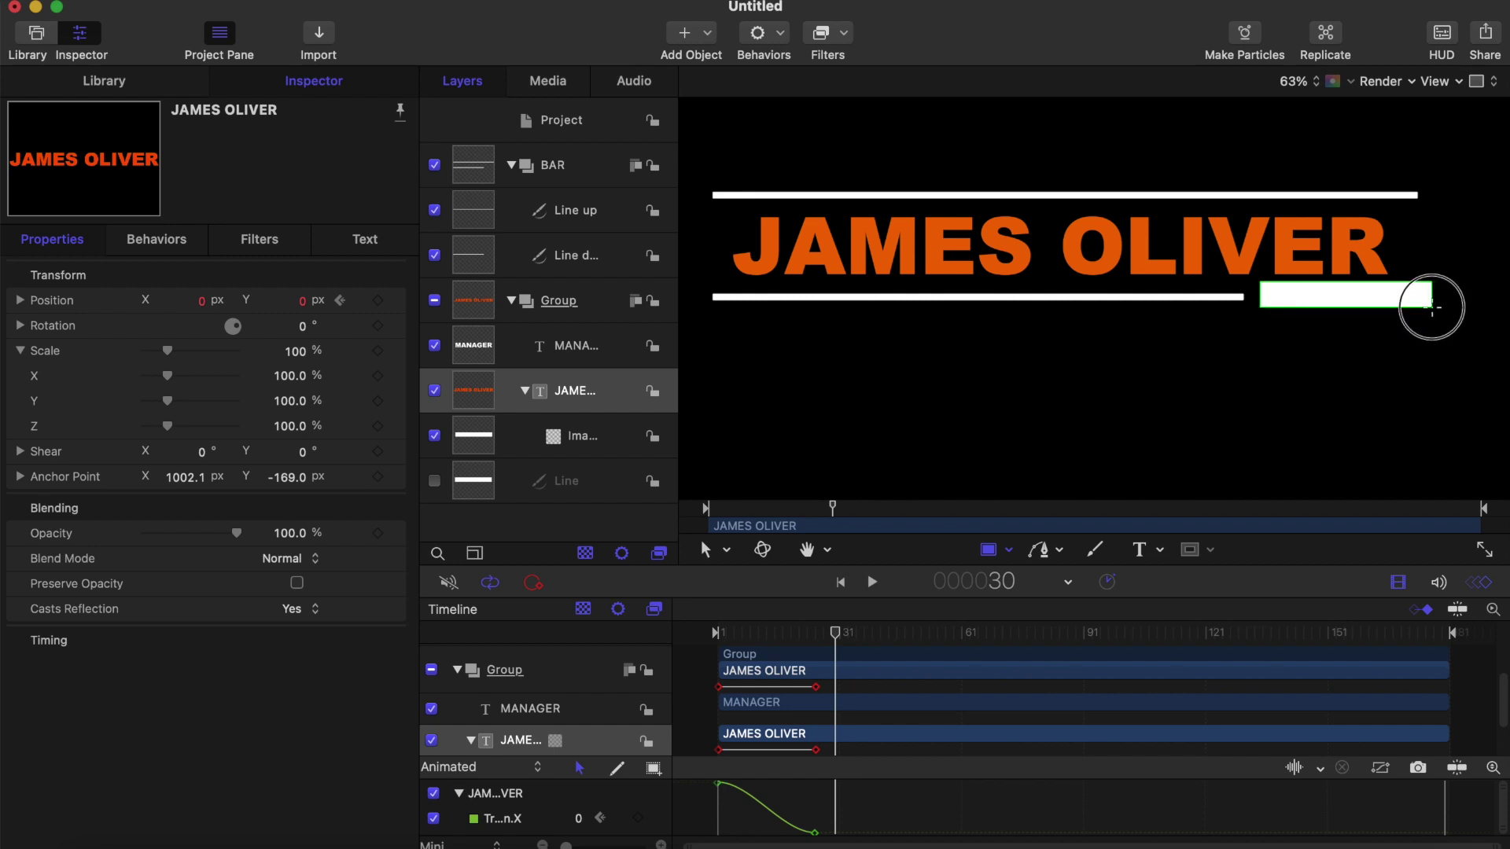
{"action": "left_click_drag", "start_coordinate": [1431, 306], "coordinate": [1431, 306]}
{"action": "left_click", "coordinate": [580, 357]}
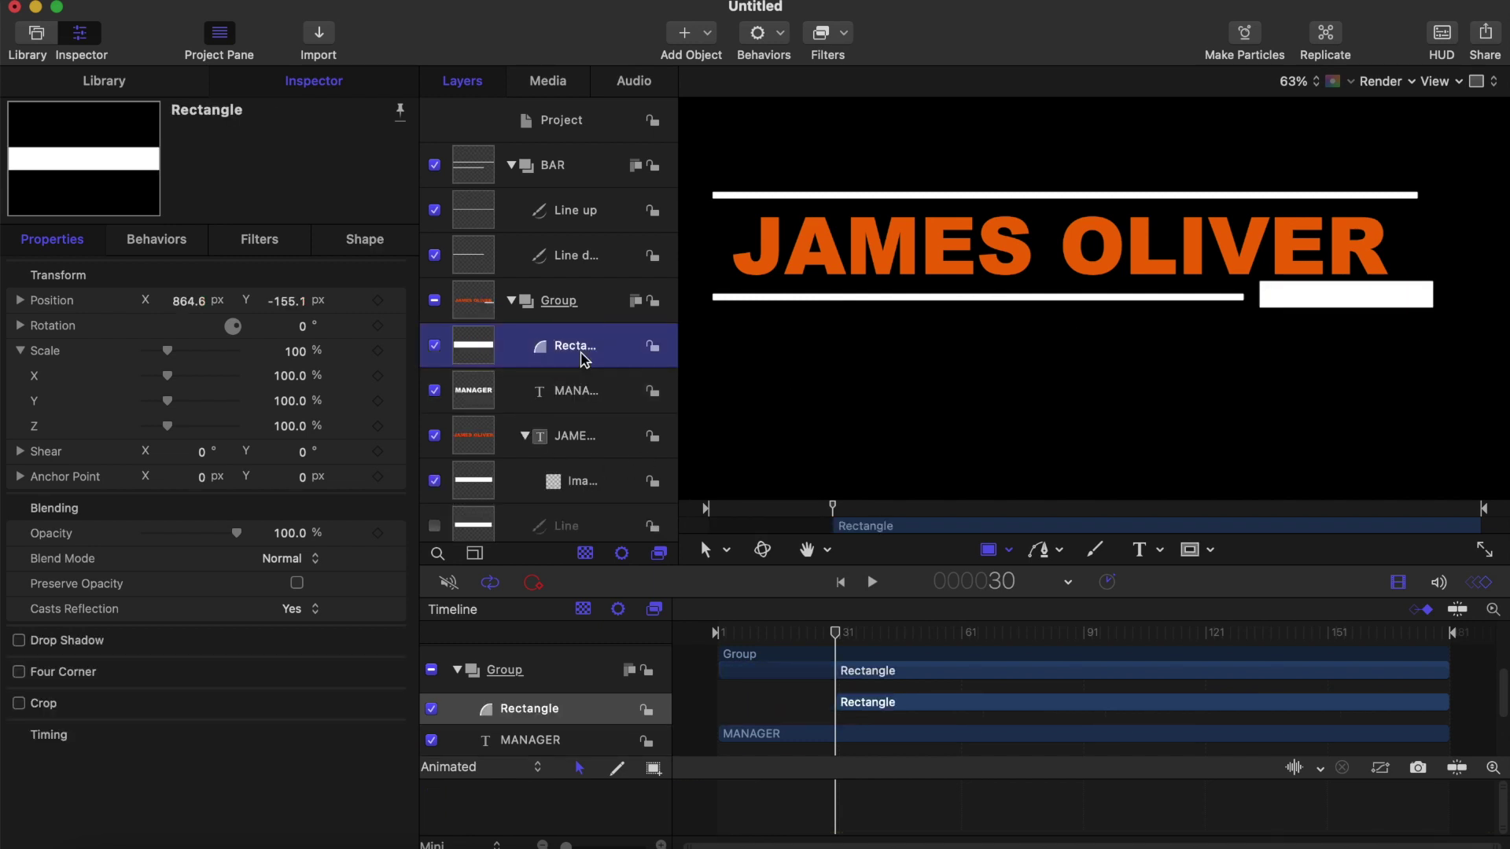
{"action": "key", "text": "super+bracketleft"}
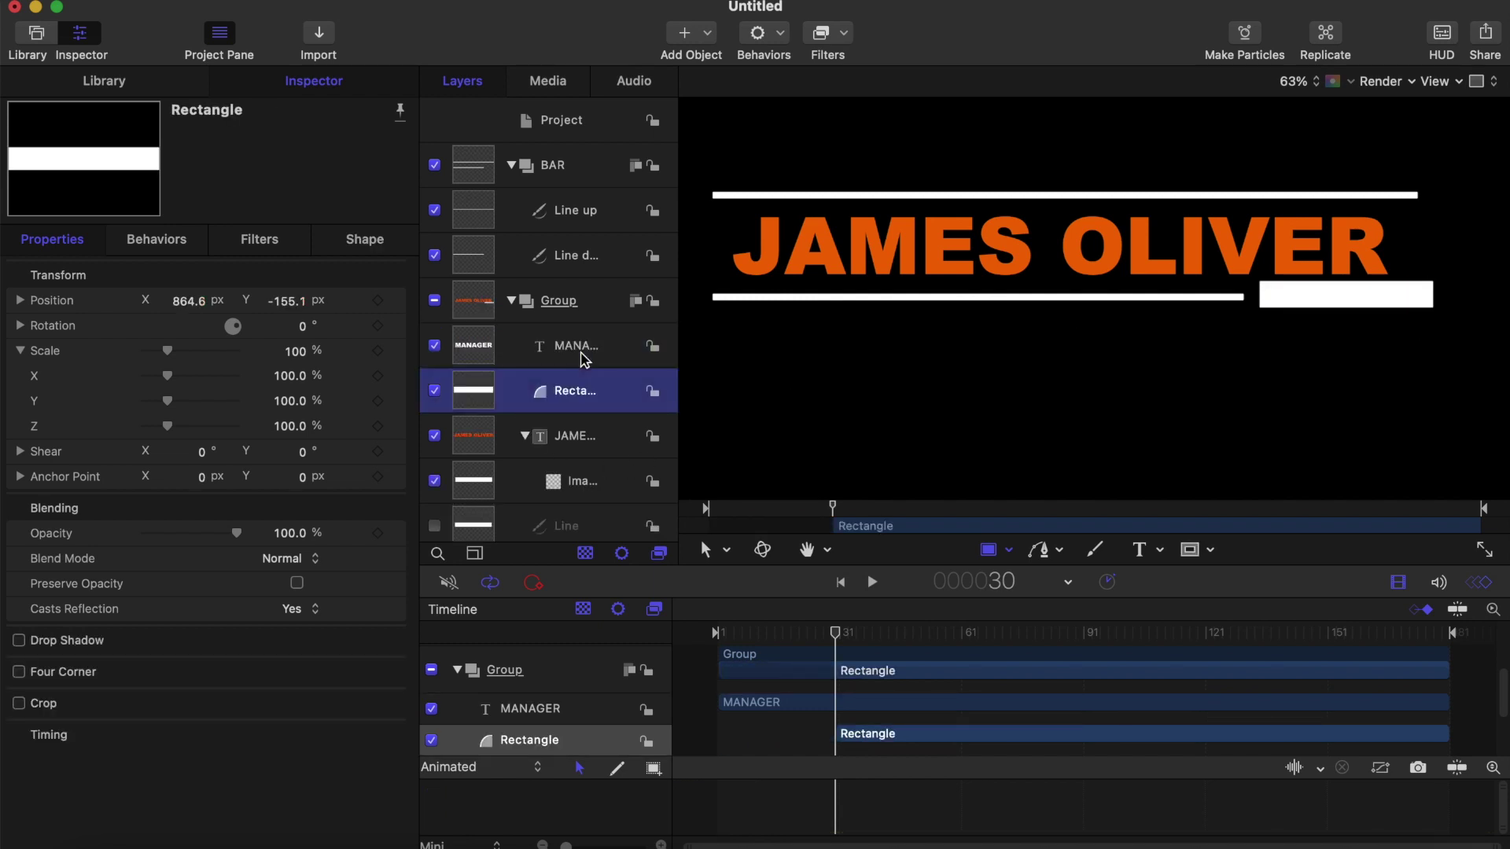
{"action": "key", "text": "super+bracketleft"}
{"action": "key", "text": "super+bracketleft"}
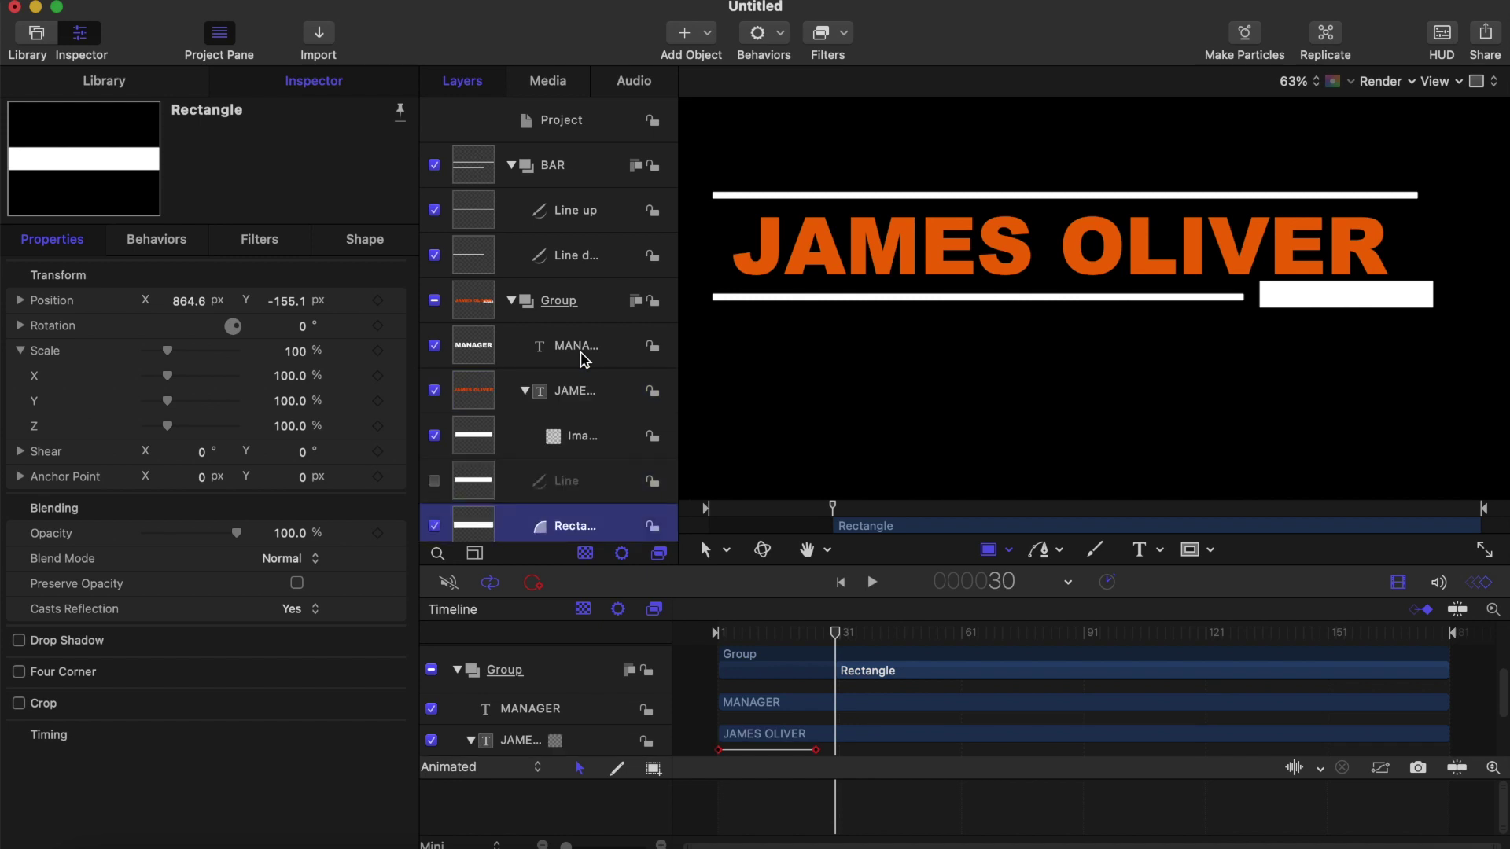
Step: Change the Rectangle's fill colour from white to bright green
{"action": "scroll", "coordinate": [542, 472], "scroll_direction": "down", "scroll_amount": 1}
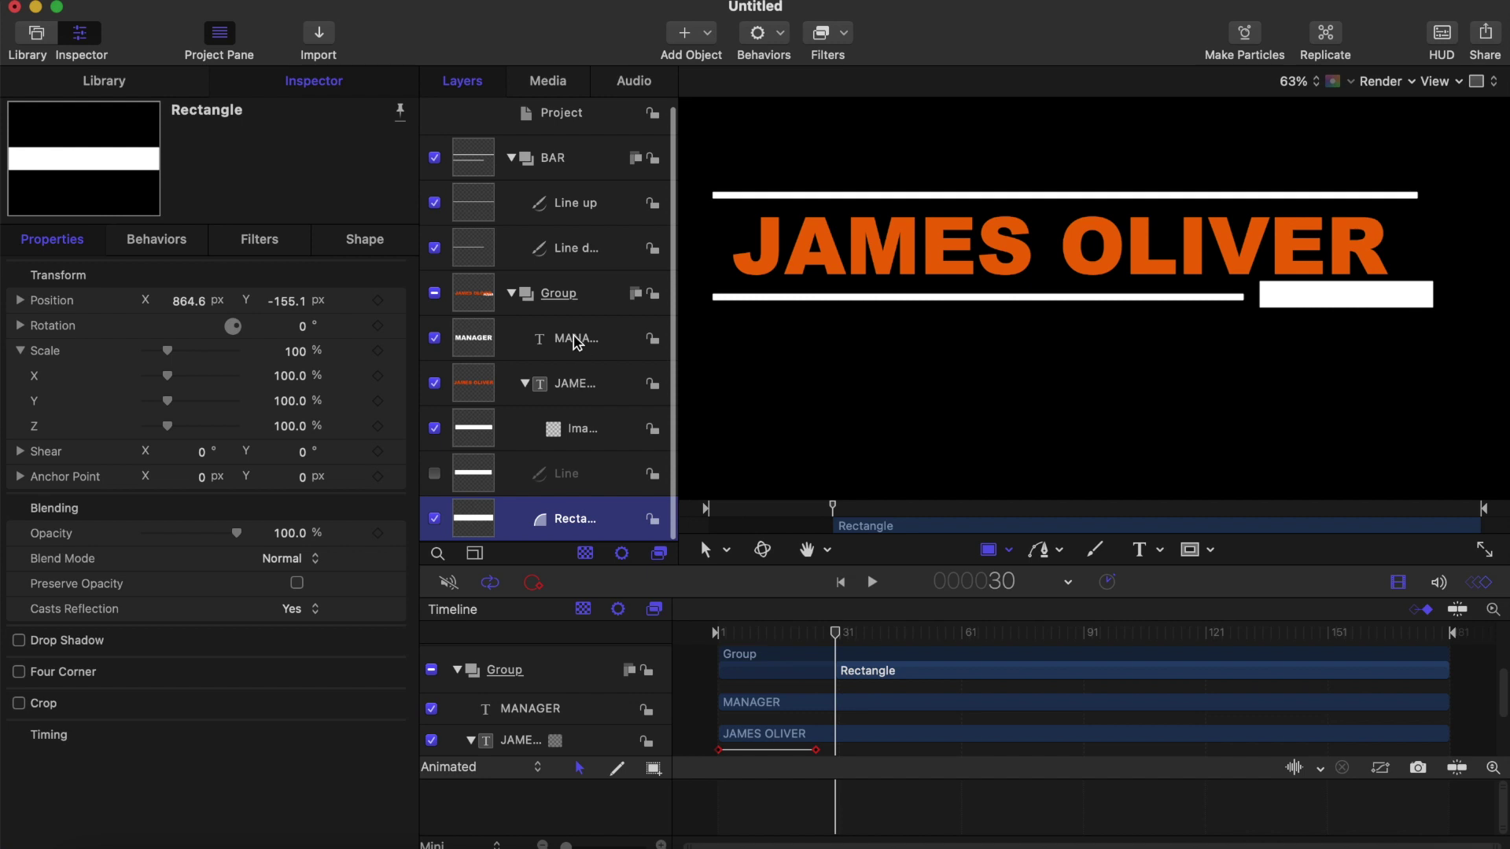
{"action": "right_click", "coordinate": [578, 338]}
{"action": "left_click", "coordinate": [550, 338]}
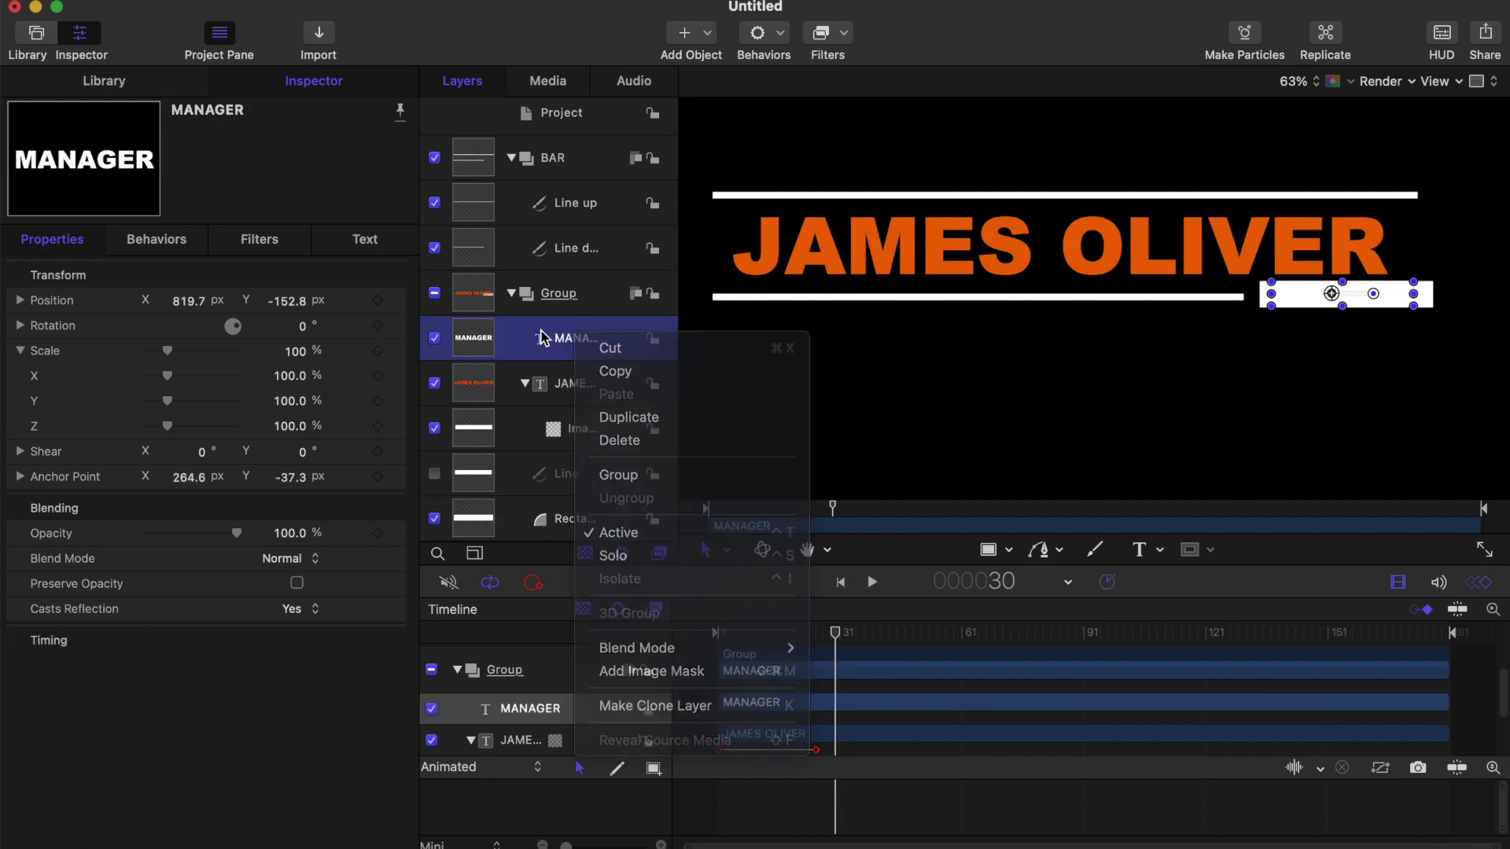
{"action": "left_click", "coordinate": [554, 519]}
{"action": "left_click", "coordinate": [343, 240]}
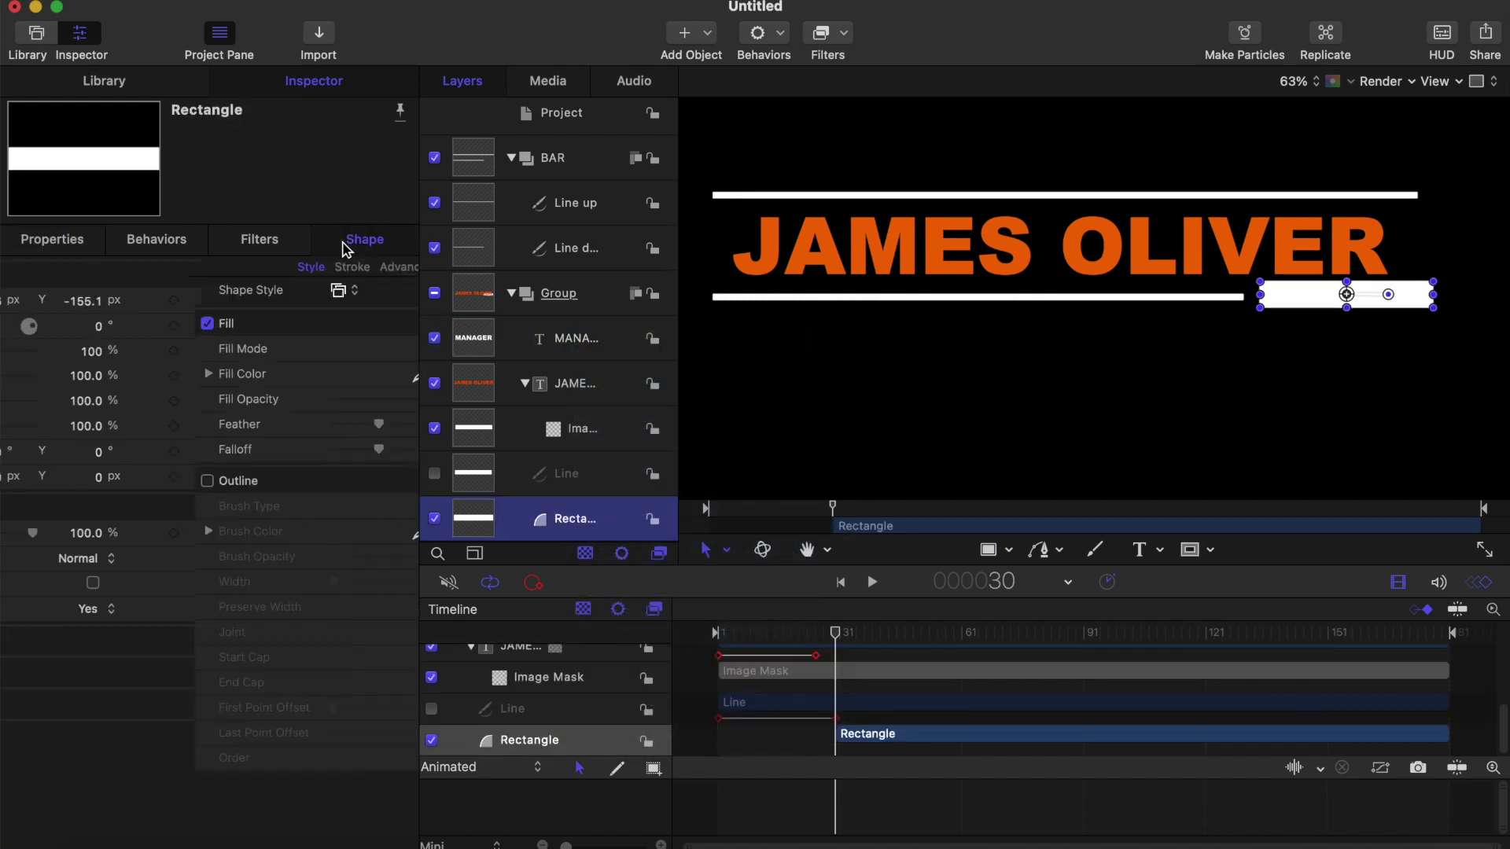
{"action": "left_click", "coordinate": [287, 375]}
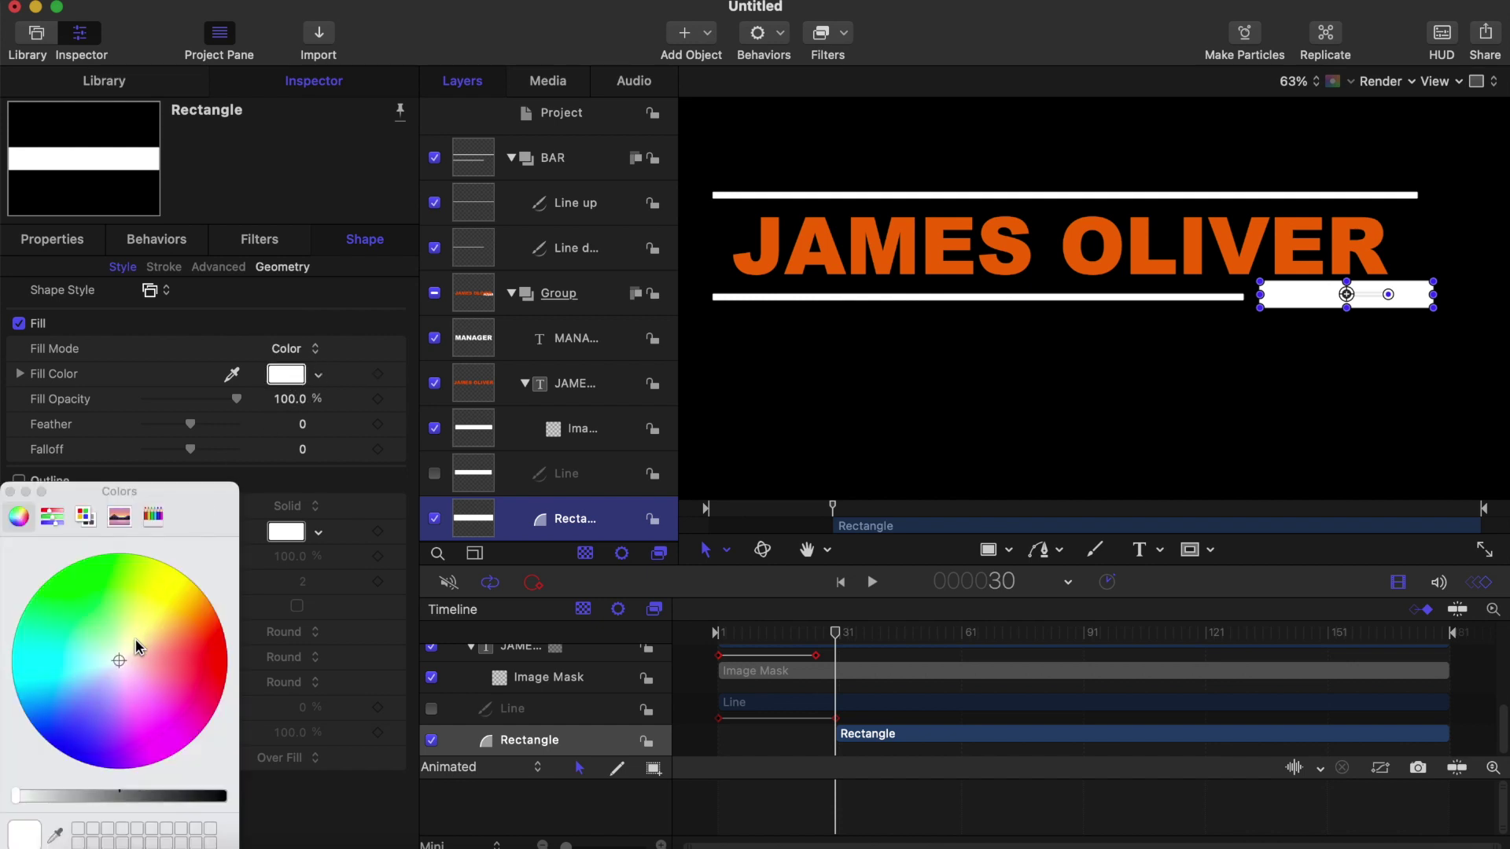
{"action": "left_click_drag", "start_coordinate": [119, 665], "coordinate": [98, 627]}
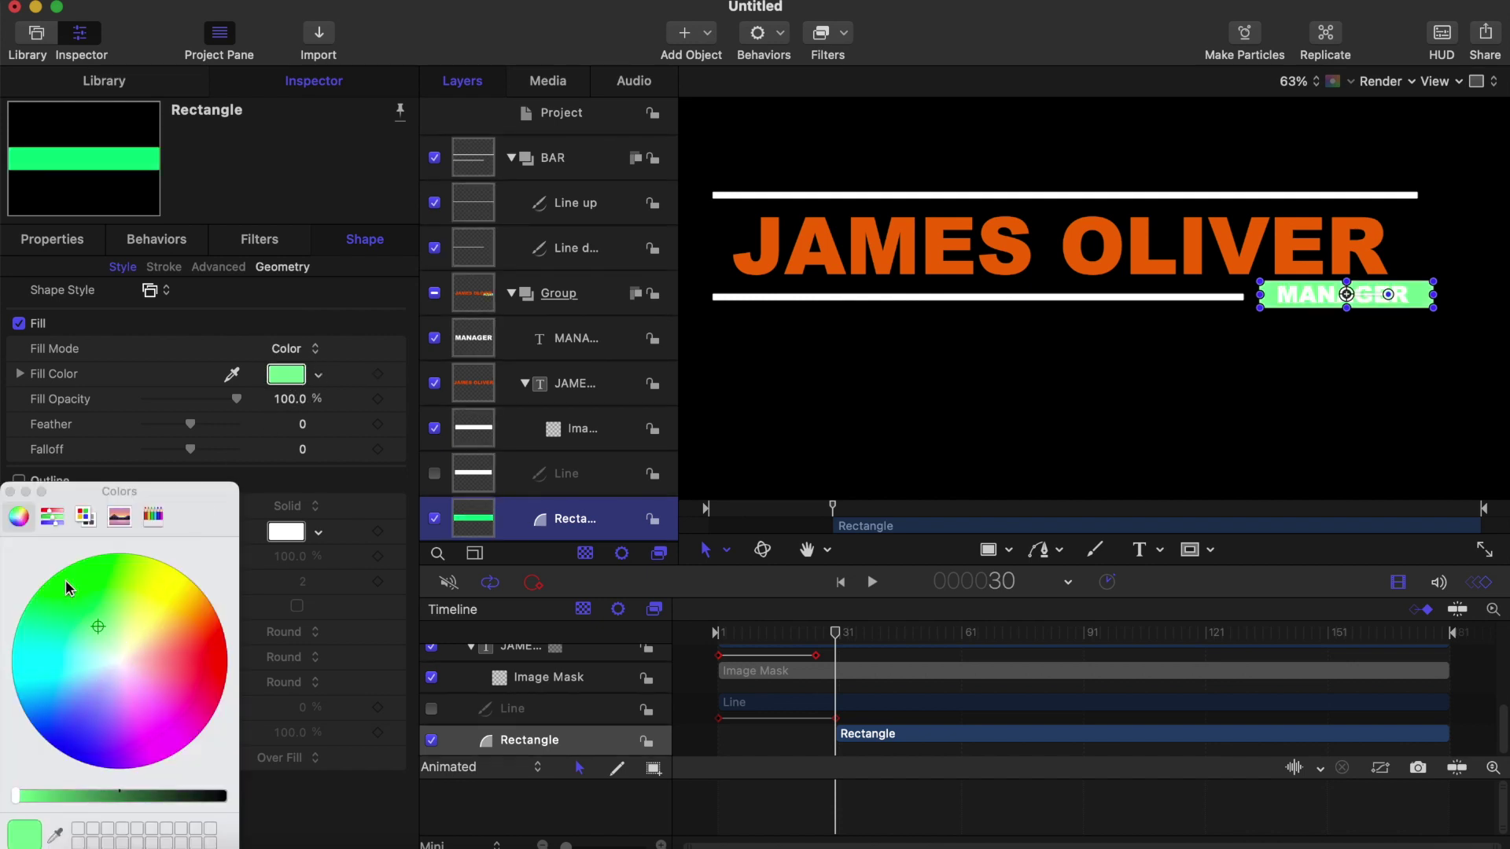
{"action": "left_click", "coordinate": [11, 492]}
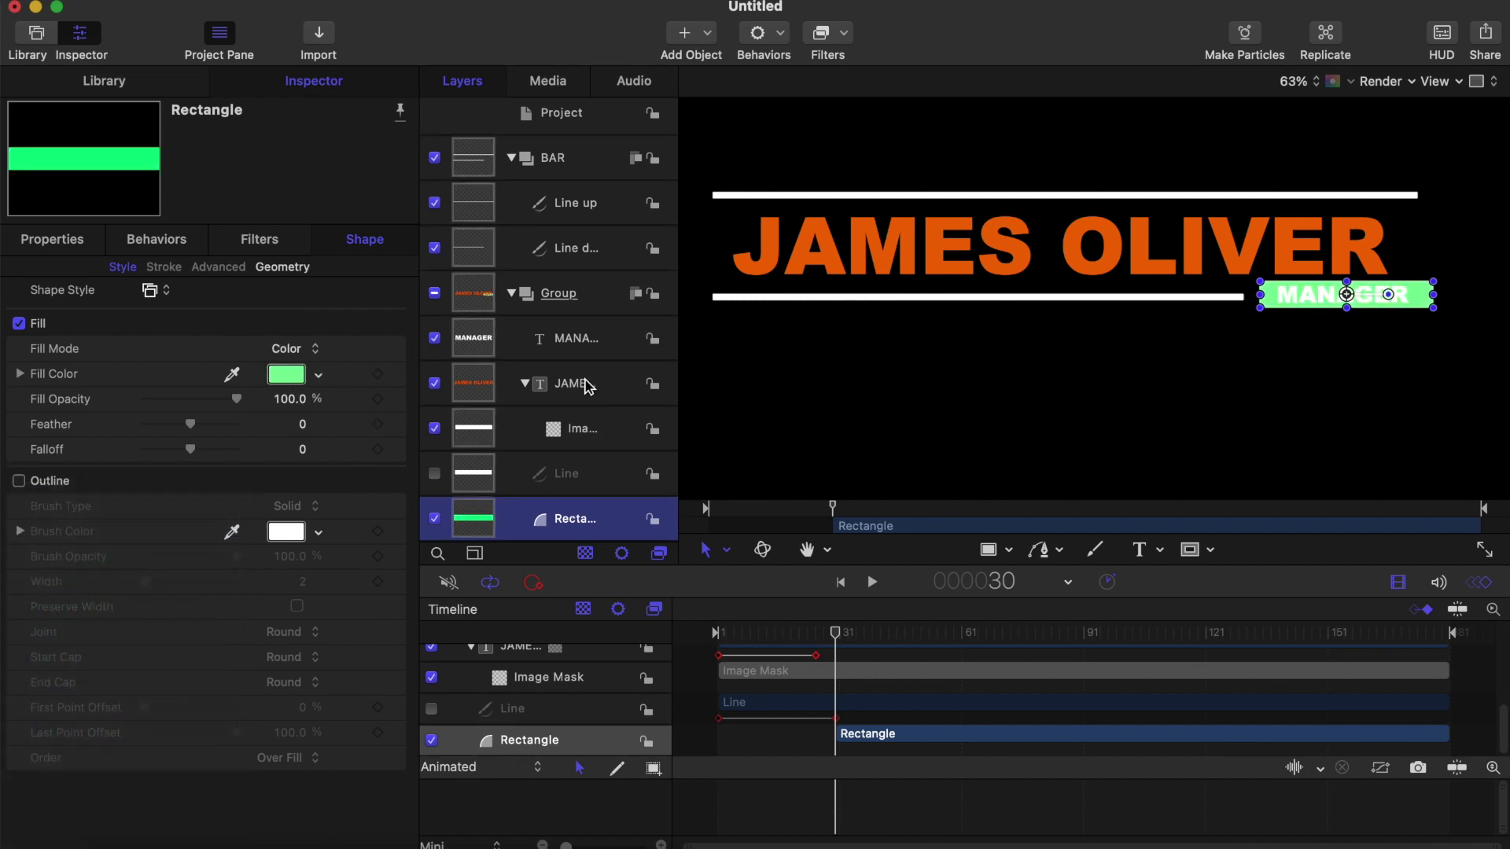
Step: Give MANAGER an Image Mask sourced from the Rectangle layer and scrub to check it
{"action": "right_click", "coordinate": [583, 329]}
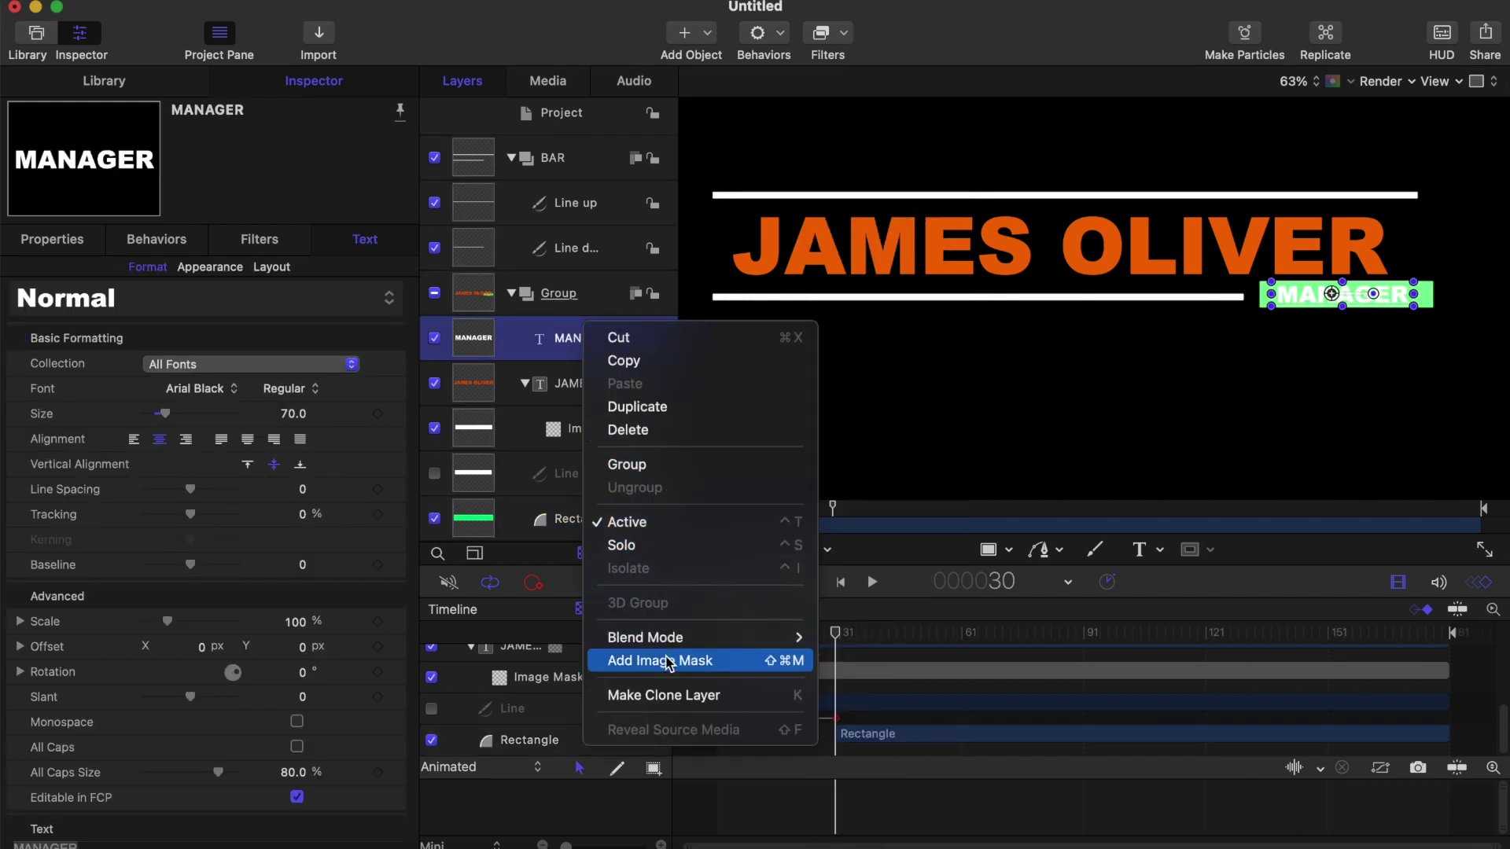
{"action": "left_click", "coordinate": [659, 661]}
{"action": "scroll", "coordinate": [570, 451], "scroll_direction": "down", "scroll_amount": 1}
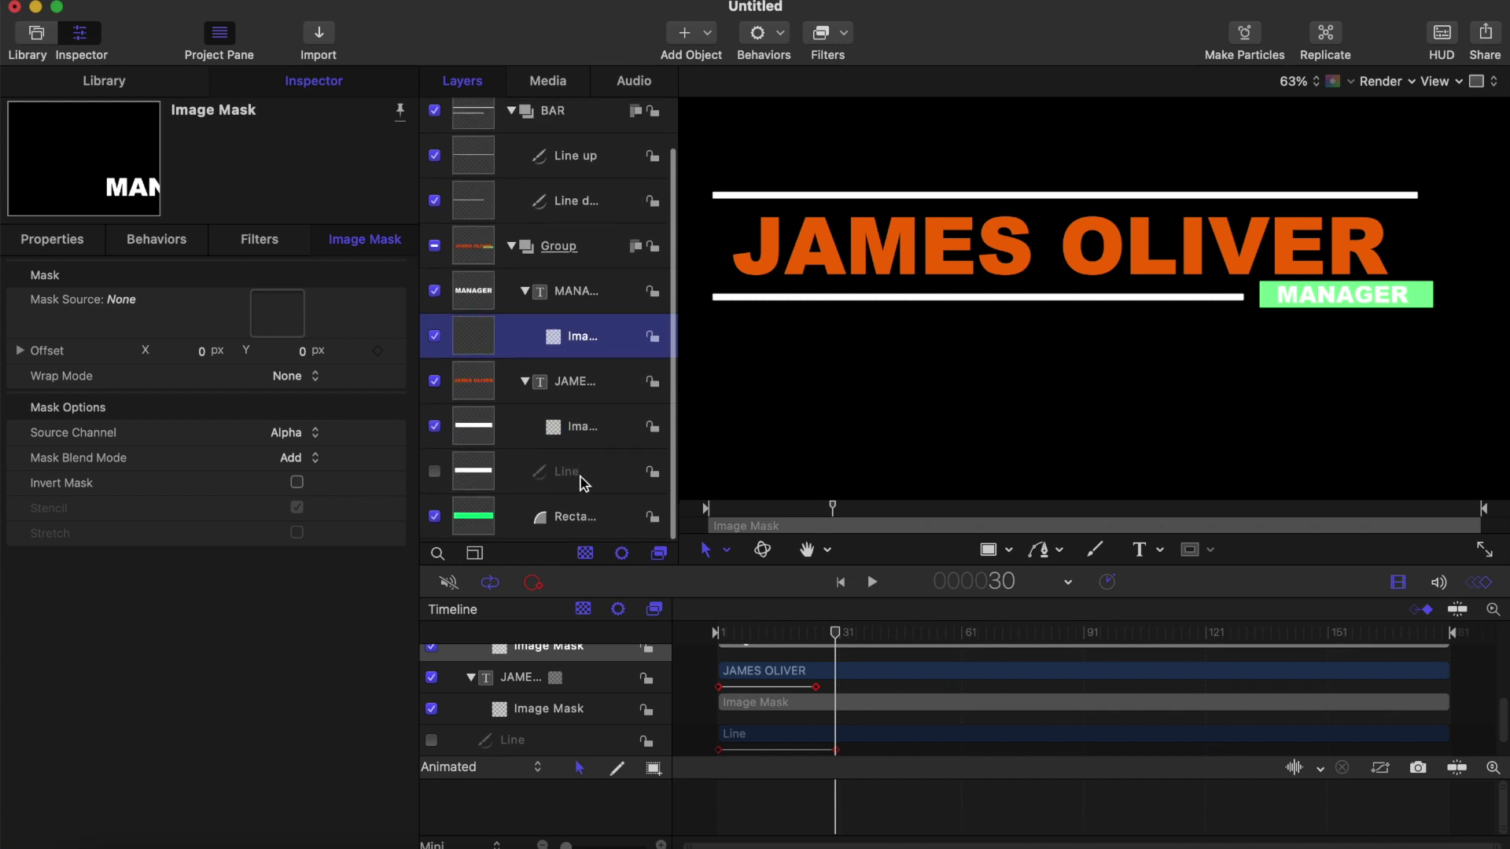
{"action": "left_click_drag", "start_coordinate": [573, 523], "coordinate": [283, 329]}
{"action": "mouse_move", "coordinate": [836, 632]}
{"action": "left_mouse_down"}
{"action": "mouse_move", "coordinate": [786, 630]}
{"action": "mouse_move", "coordinate": [837, 637]}
{"action": "left_mouse_up"}
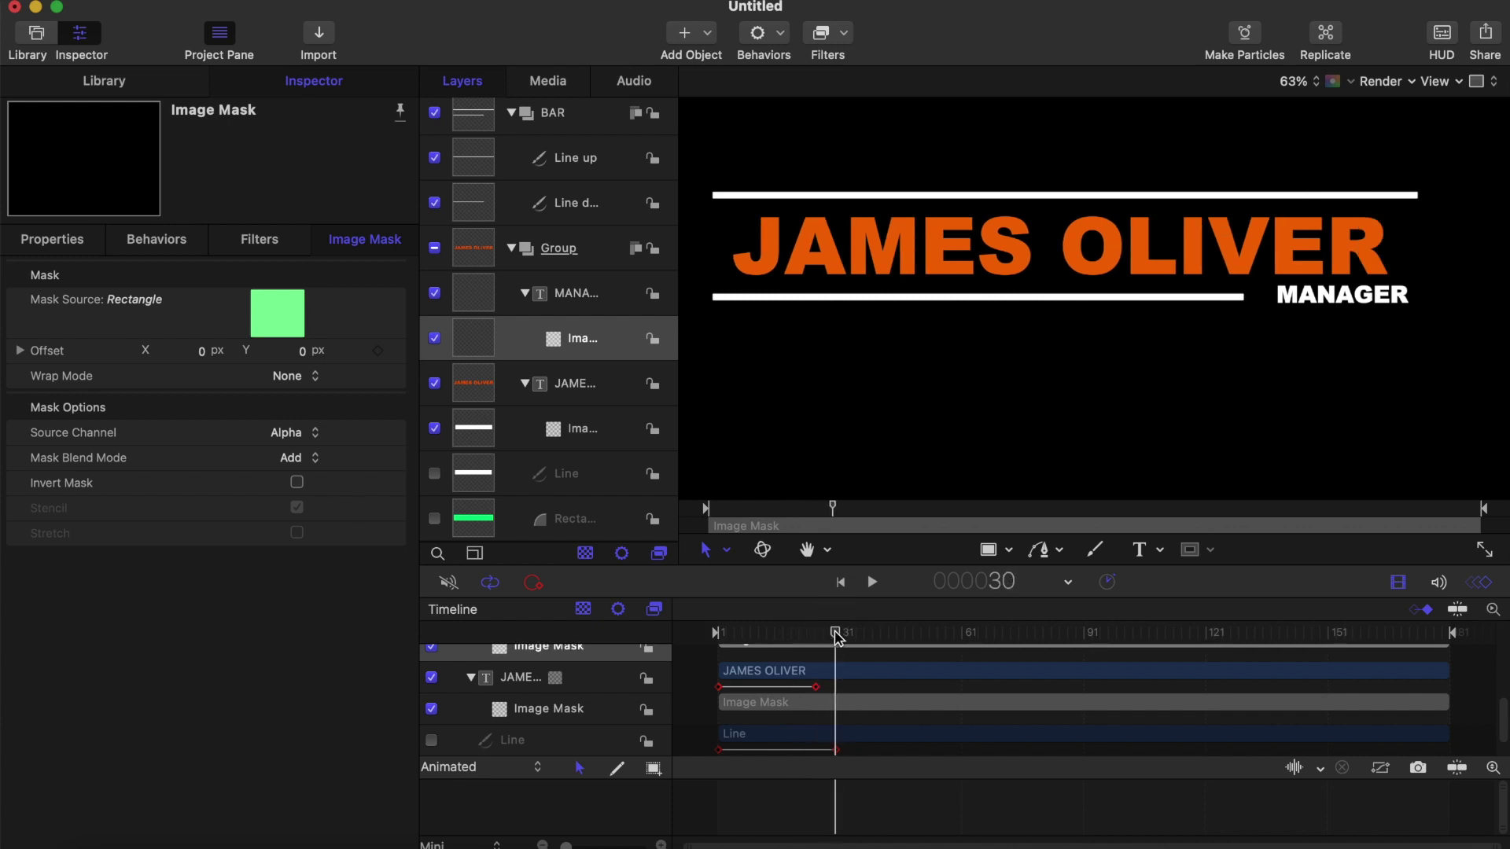
{"action": "key", "text": "Right"}
{"action": "key", "text": "Right"}
{"action": "key", "text": "Right"}
{"action": "key", "text": "Right"}
{"action": "key", "text": "Right"}
{"action": "key", "text": "Right"}
{"action": "key", "text": "Right"}
{"action": "key", "text": "Right"}
{"action": "key", "text": "Right"}
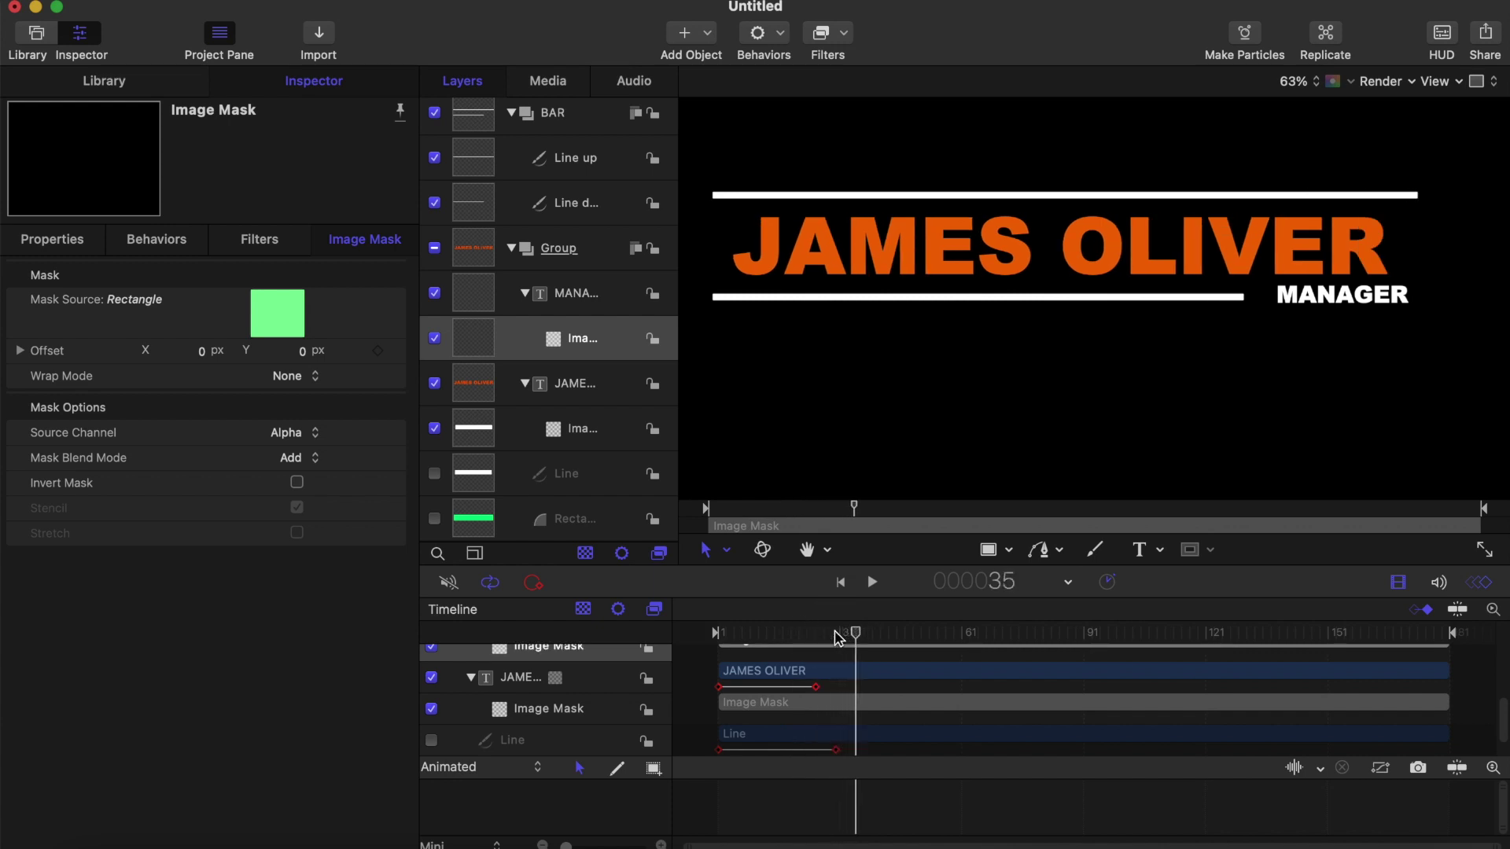
{"action": "key", "text": "Right"}
{"action": "key", "text": "Right"}
{"action": "key", "text": "Right"}
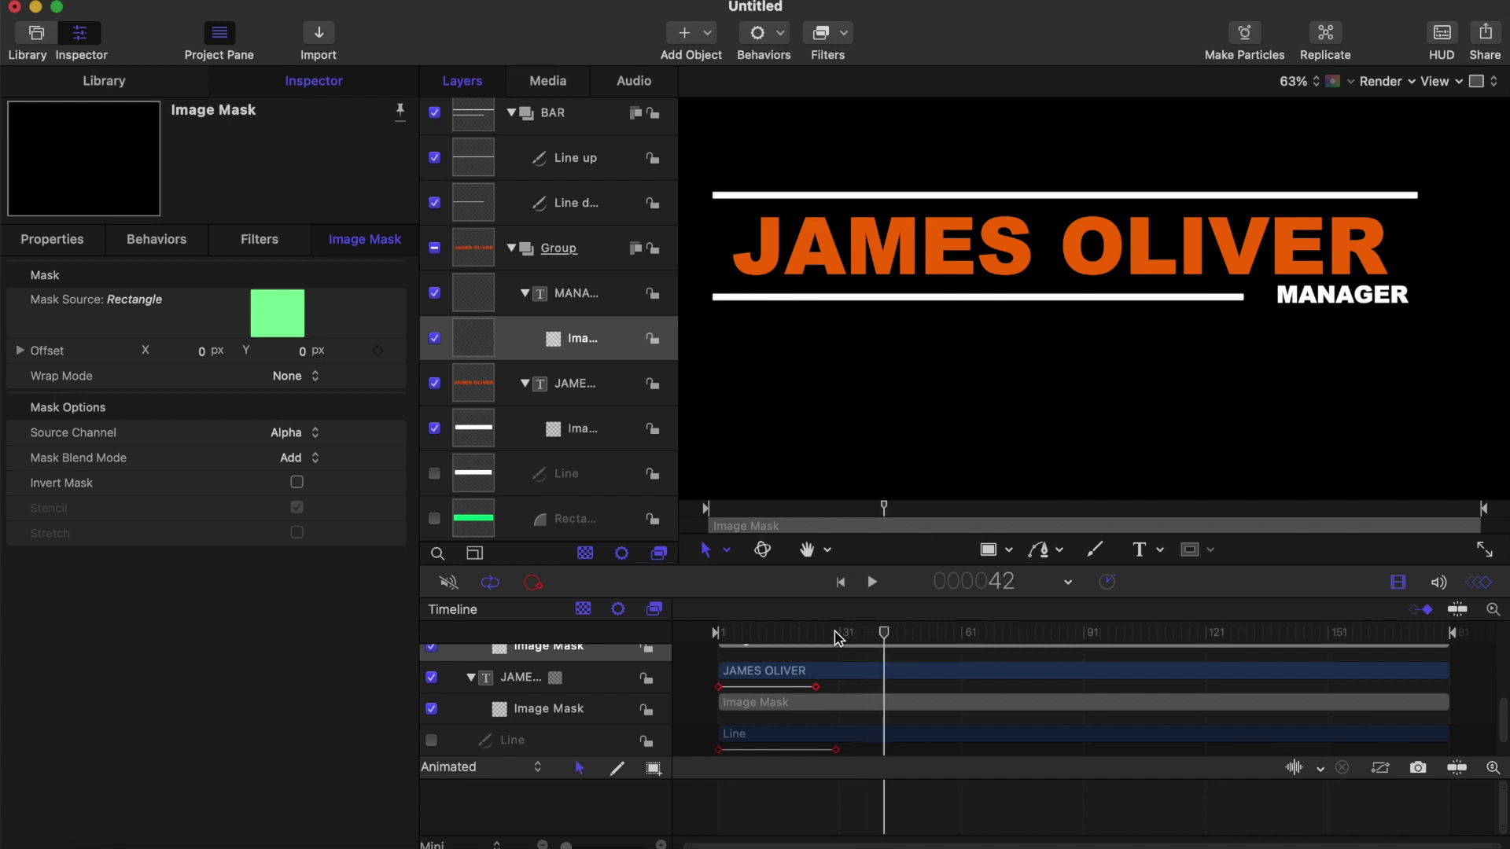
{"action": "key", "text": "Right"}
{"action": "key", "text": "Right"}
{"action": "key", "text": "Right"}
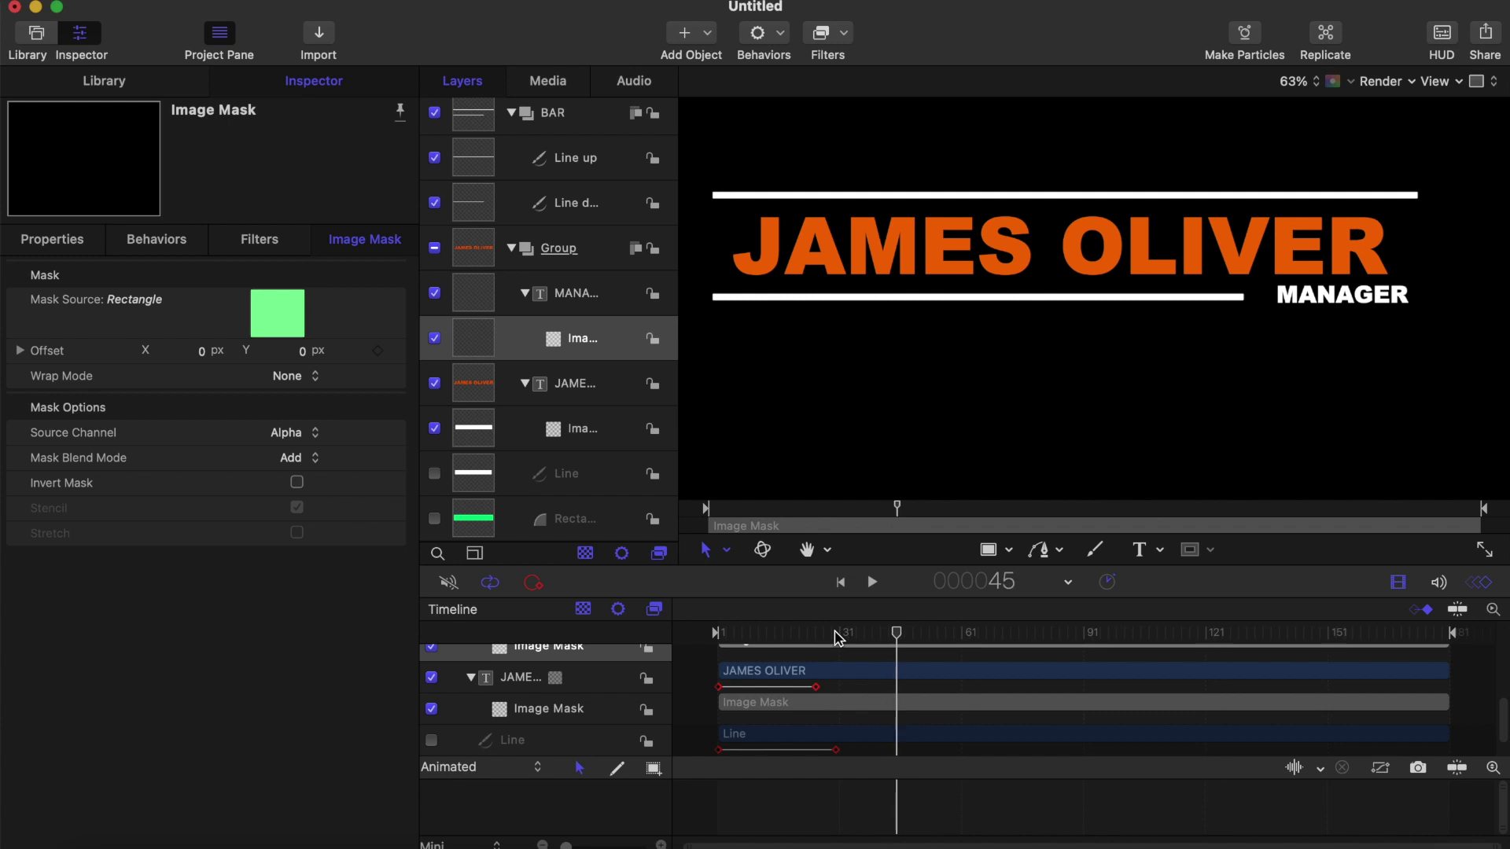
Step: Keyframe MANAGER's Position Y so it moves from about -72.8 px down to -152.8 px
{"action": "left_click", "coordinate": [559, 294]}
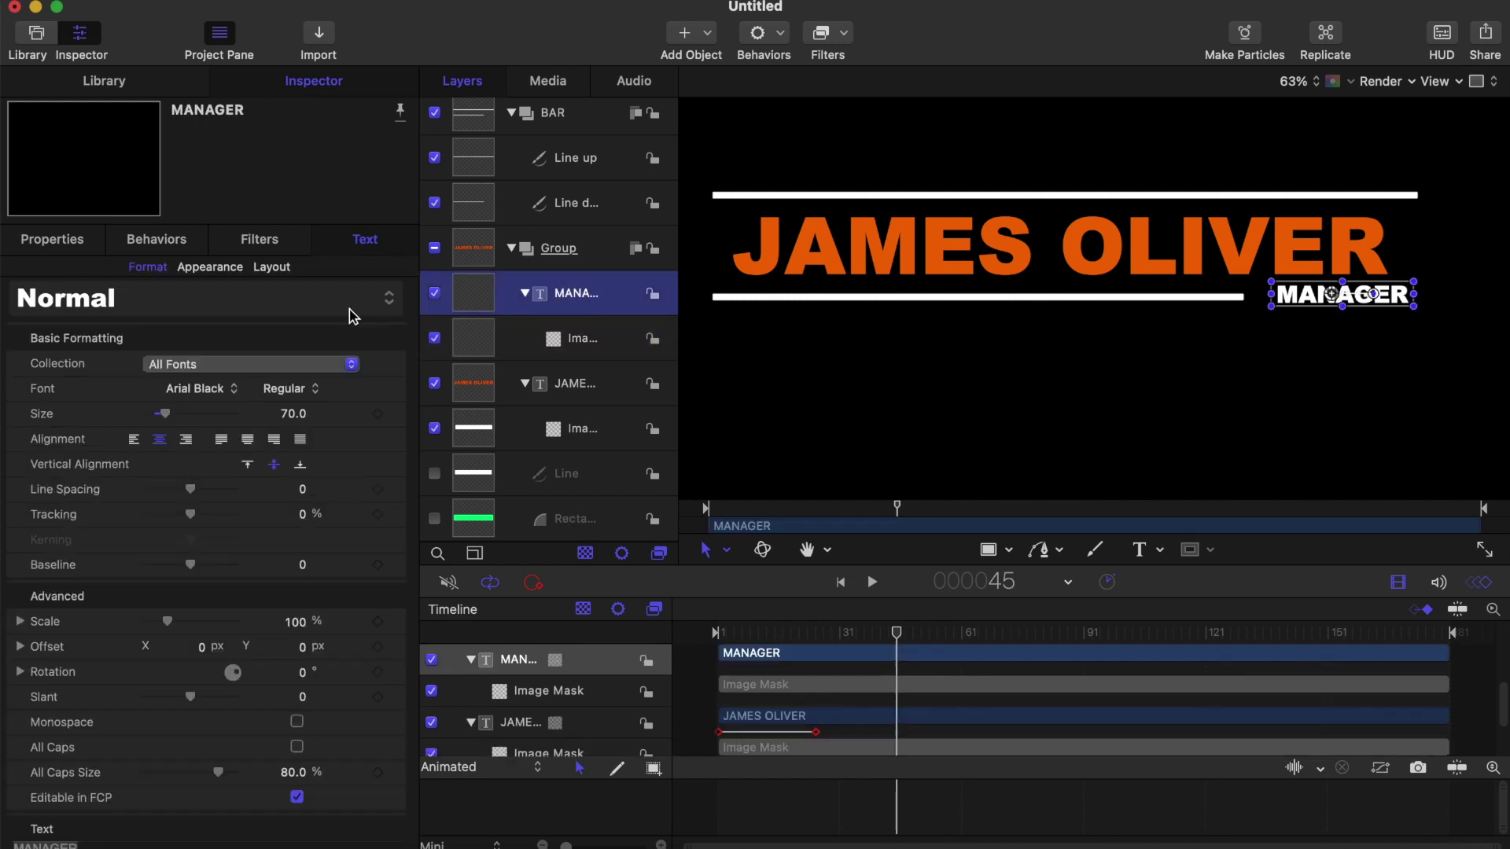
{"action": "left_click", "coordinate": [54, 237]}
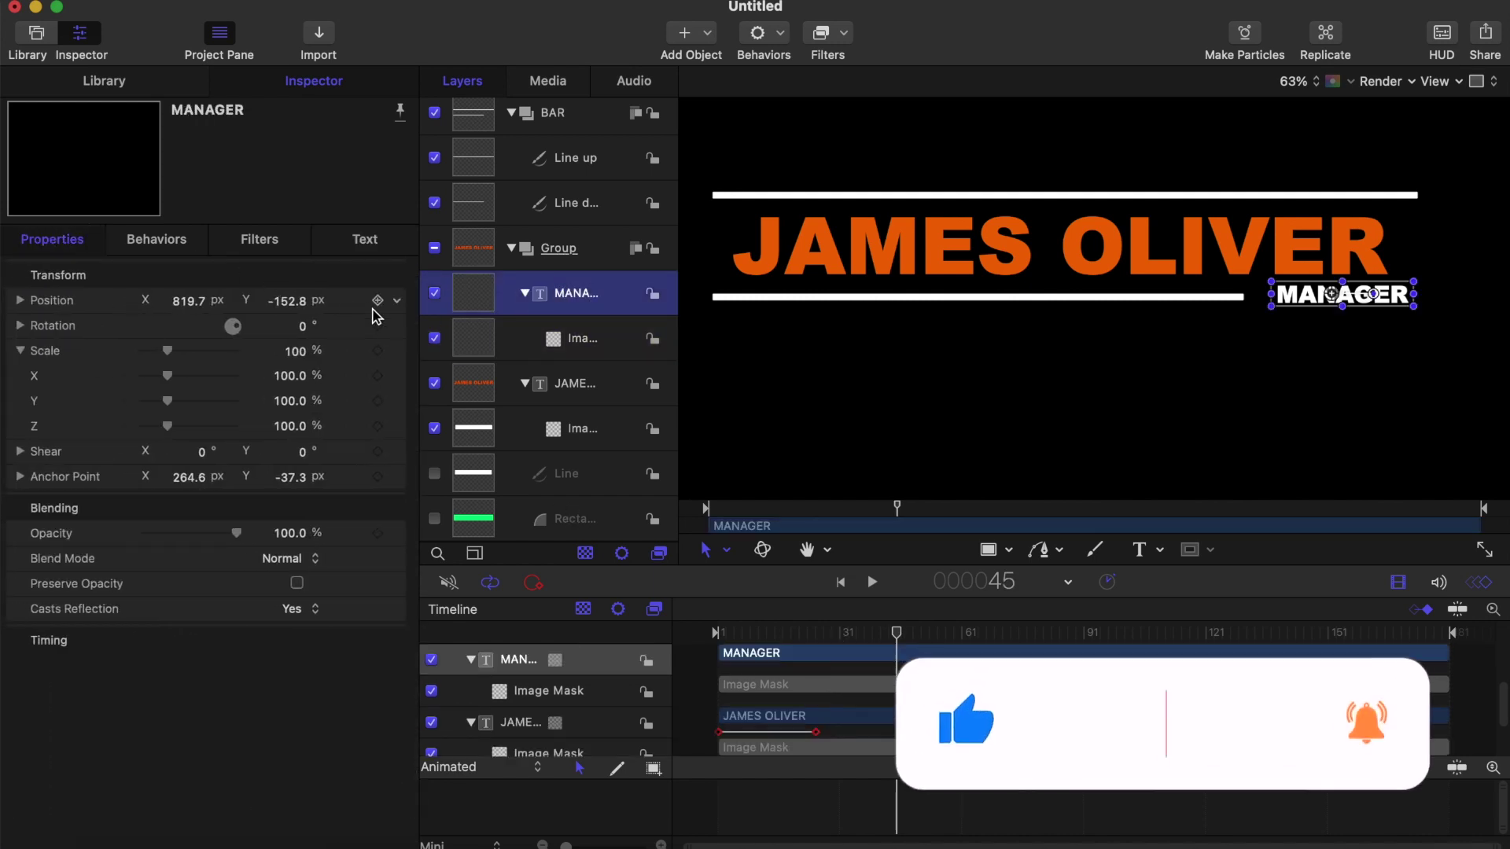
{"action": "left_click", "coordinate": [378, 300]}
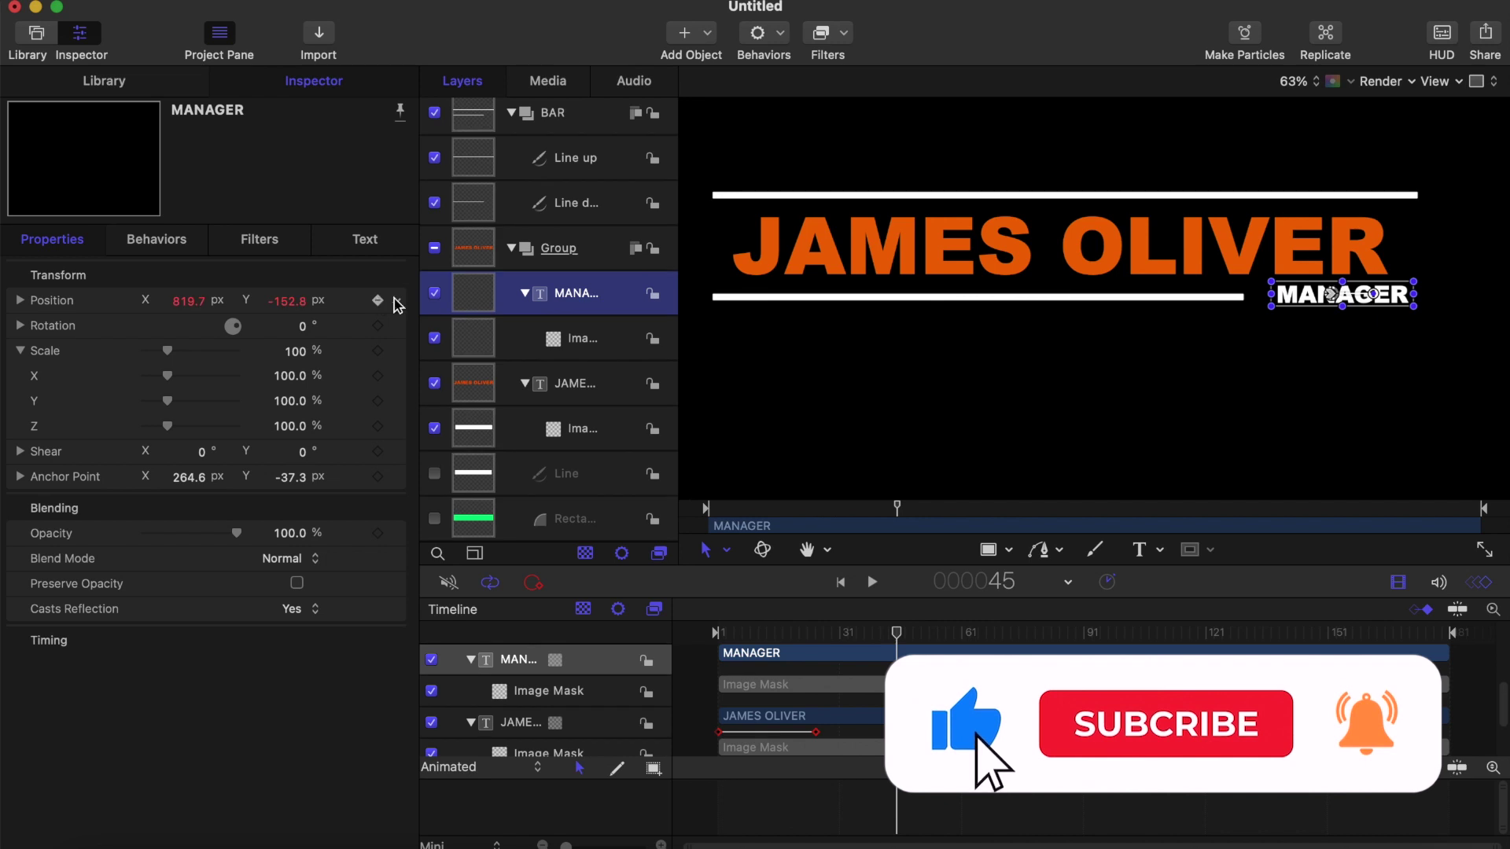
{"action": "left_click", "coordinate": [894, 633]}
{"action": "left_click_drag", "start_coordinate": [894, 634], "coordinate": [838, 638]}
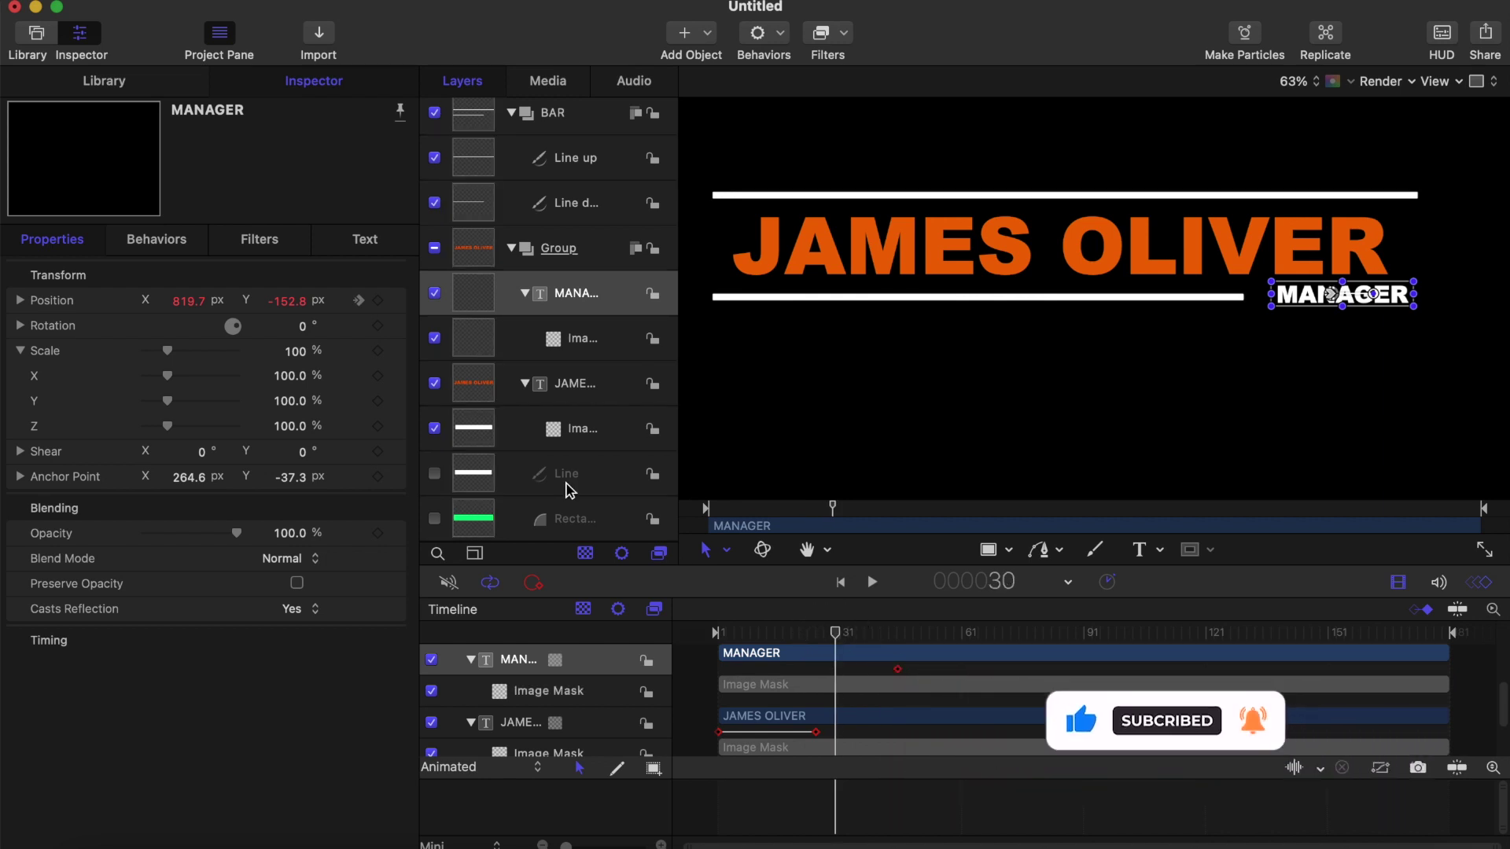
{"action": "mouse_move", "coordinate": [288, 300]}
{"action": "left_mouse_down"}
{"action": "mouse_move", "coordinate": [301, 296]}
{"action": "mouse_move", "coordinate": [287, 300]}
{"action": "left_mouse_up"}
Step: Play back the MANAGER slide-down animation from the start
{"action": "left_click_drag", "start_coordinate": [796, 627], "coordinate": [684, 629]}
{"action": "key", "text": "space"}
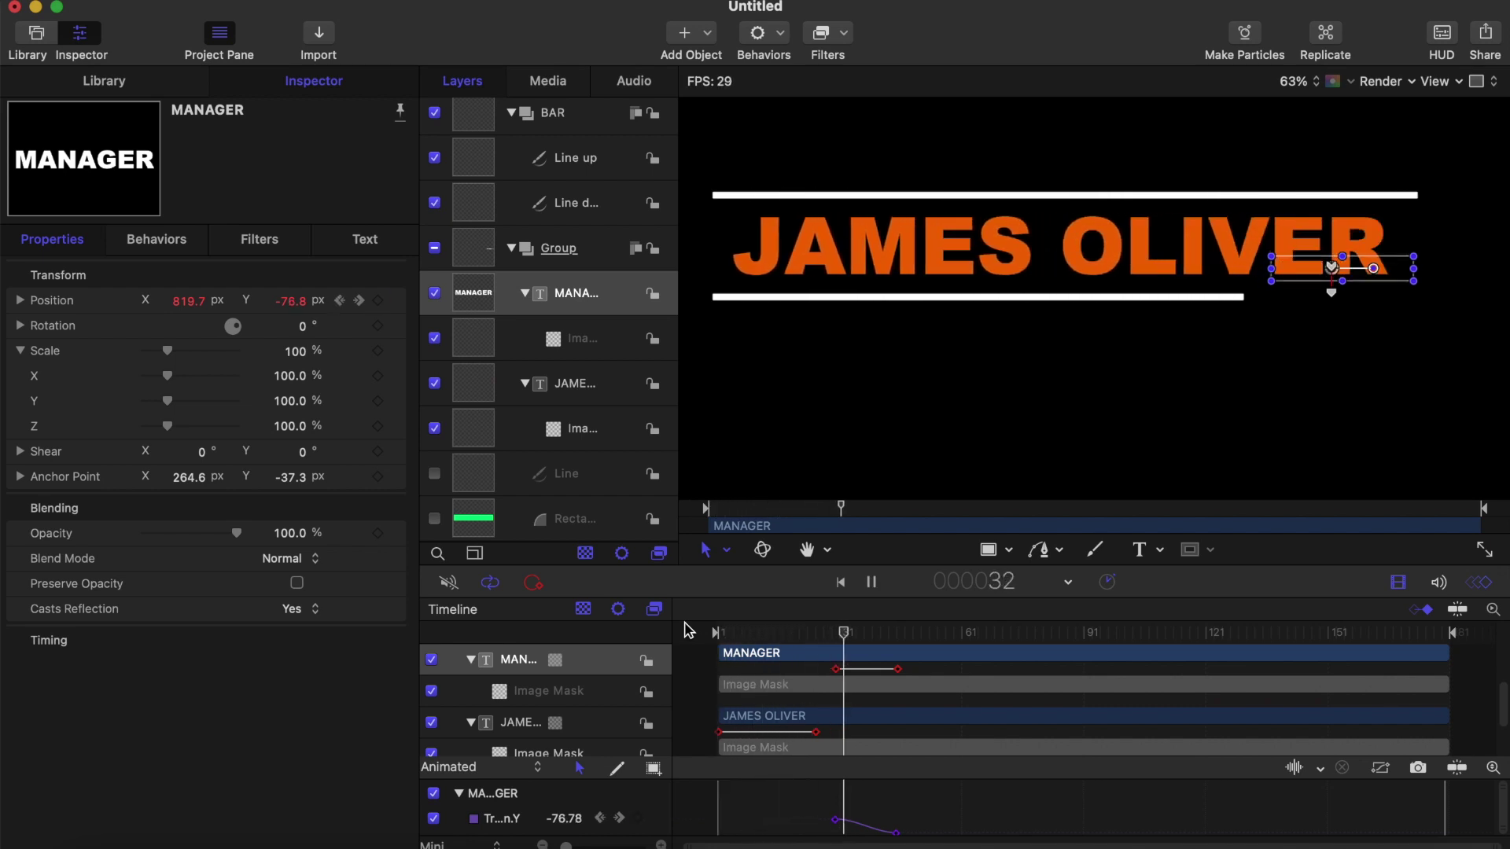
{"action": "key", "text": "space"}
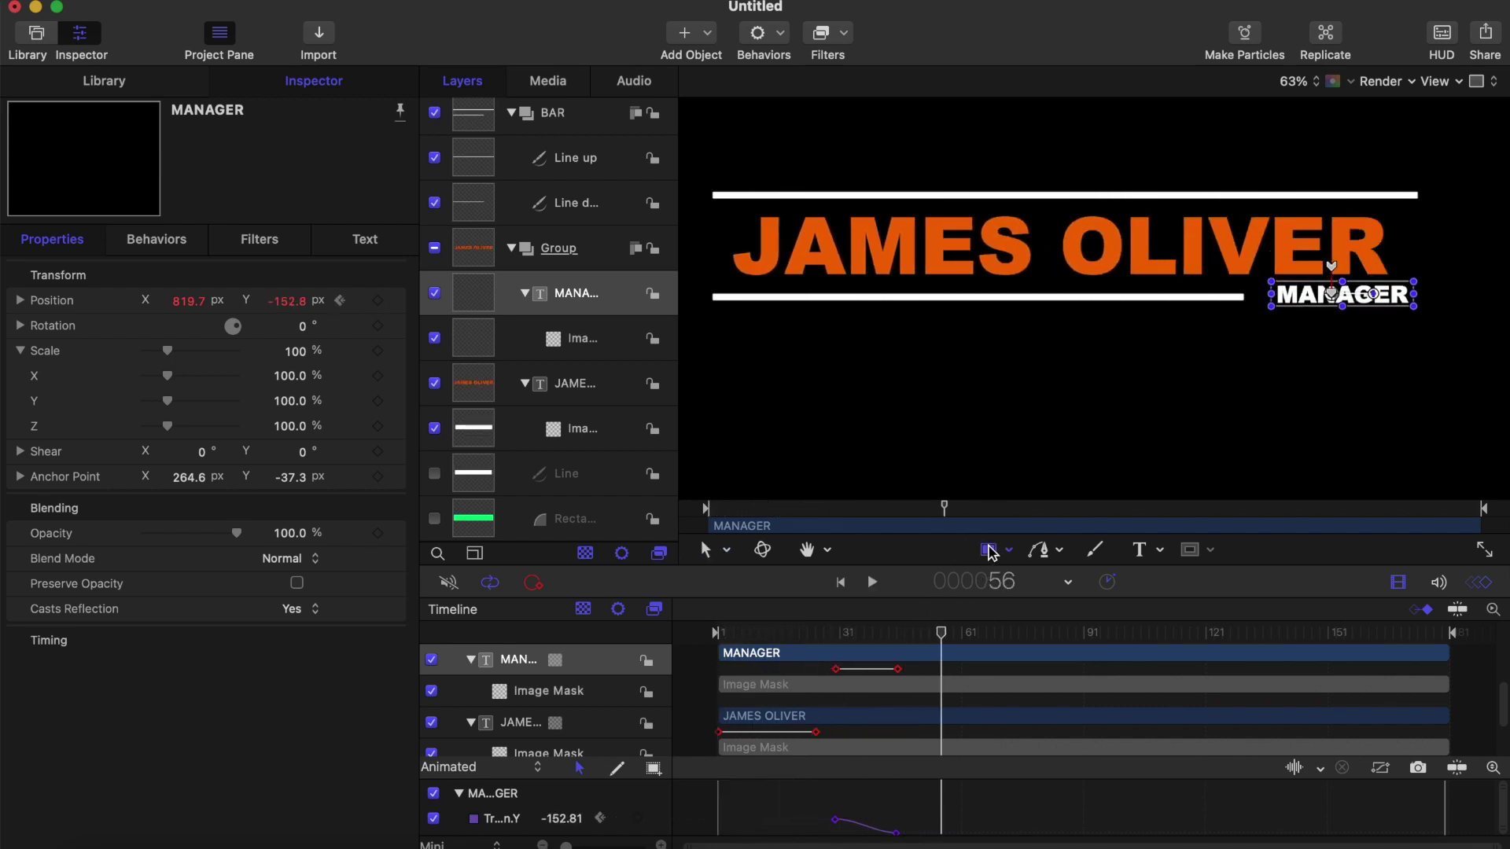
{"action": "left_click", "coordinate": [989, 551]}
{"action": "scroll", "coordinate": [868, 749], "scroll_direction": "up", "scroll_amount": 3}
{"action": "scroll", "coordinate": [869, 749], "scroll_direction": "down", "scroll_amount": 2}
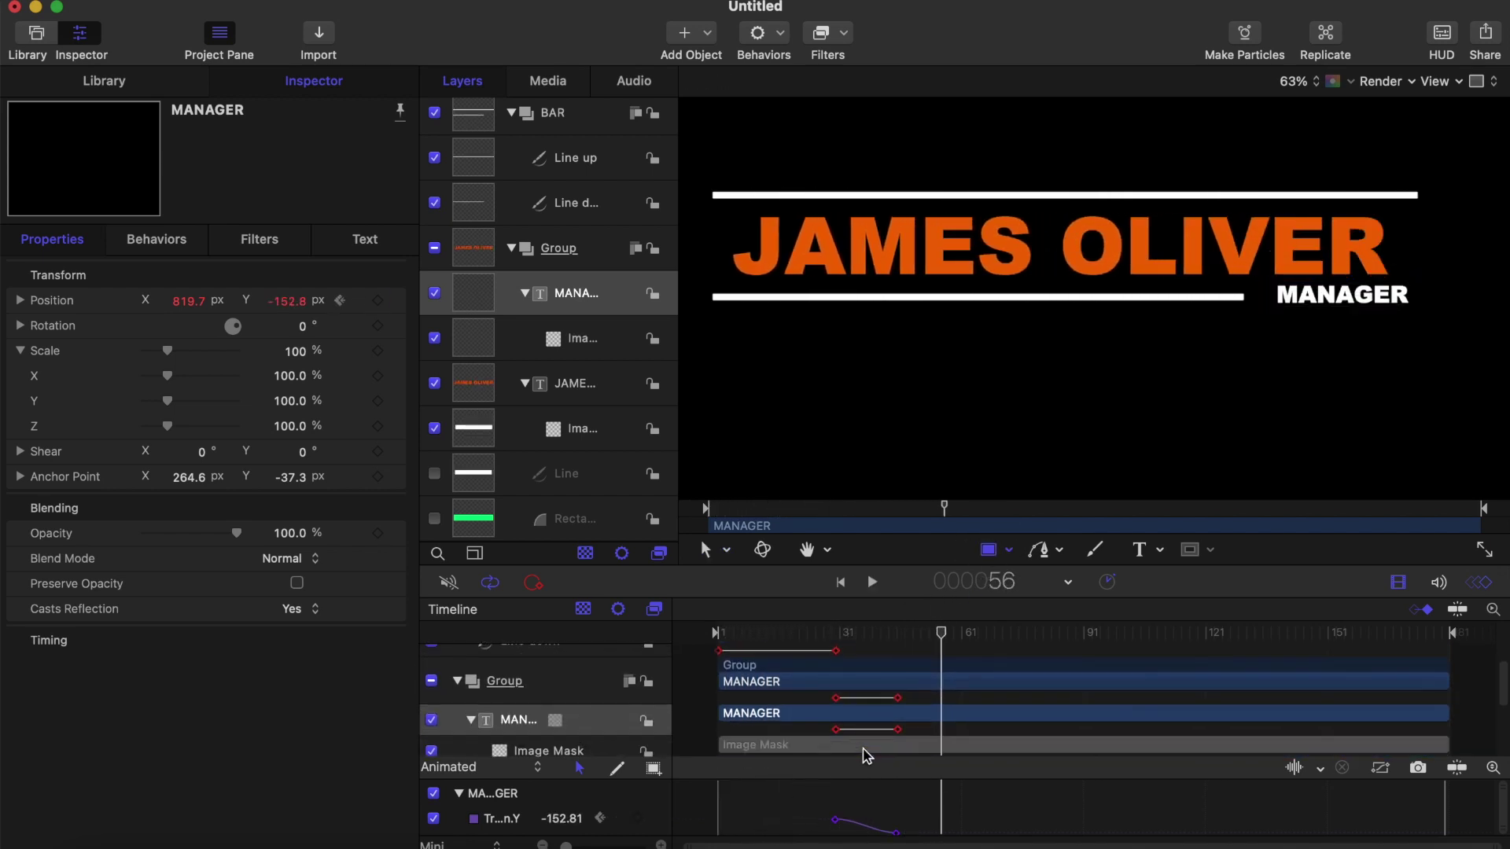
Step: Move the Rectangle mask's In point to frame 1
{"action": "left_click", "coordinate": [587, 523]}
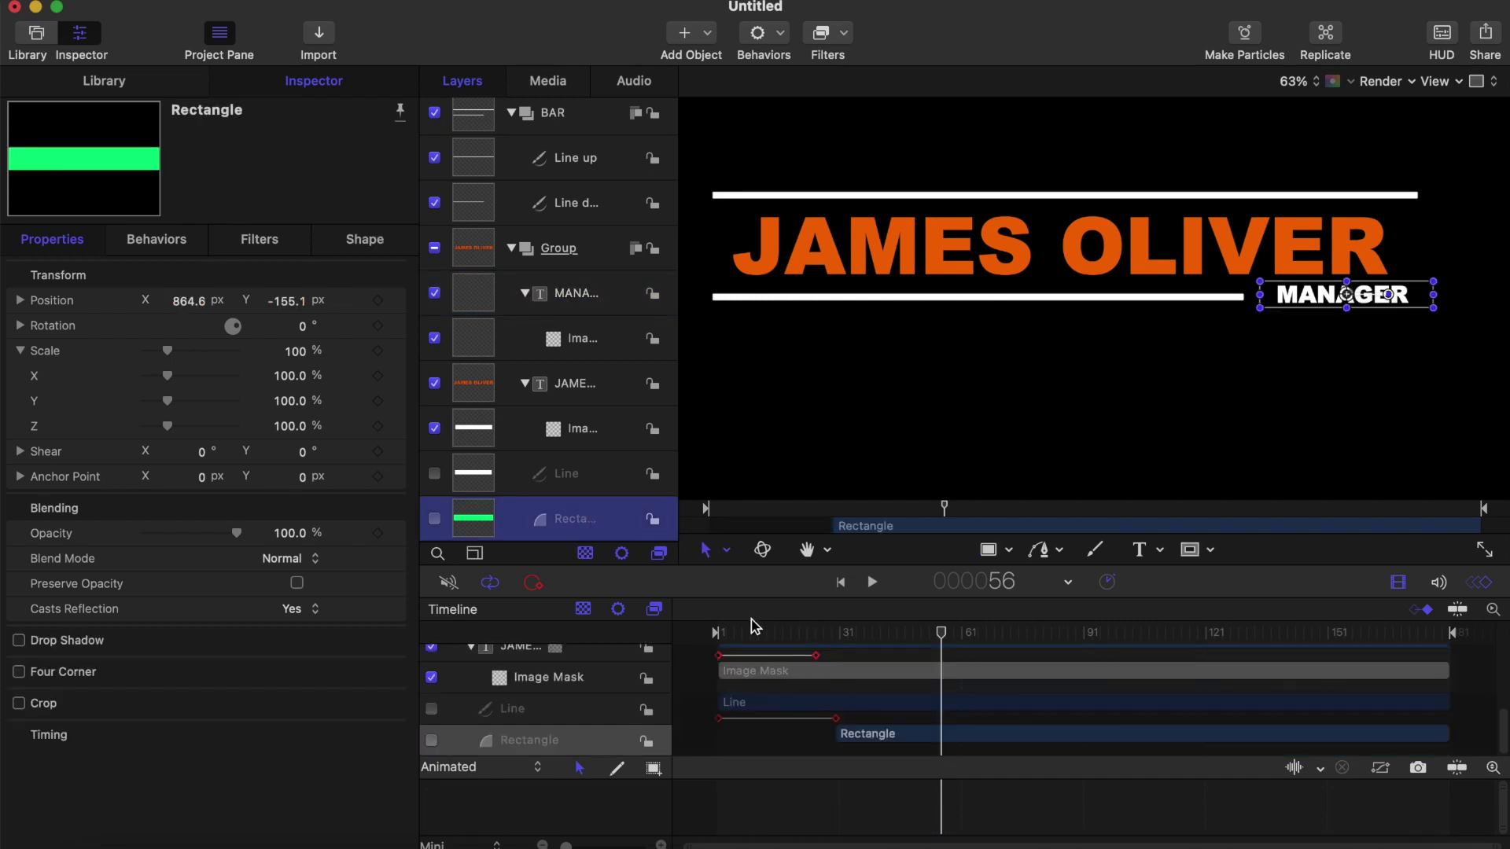
{"action": "left_click_drag", "start_coordinate": [754, 627], "coordinate": [667, 627]}
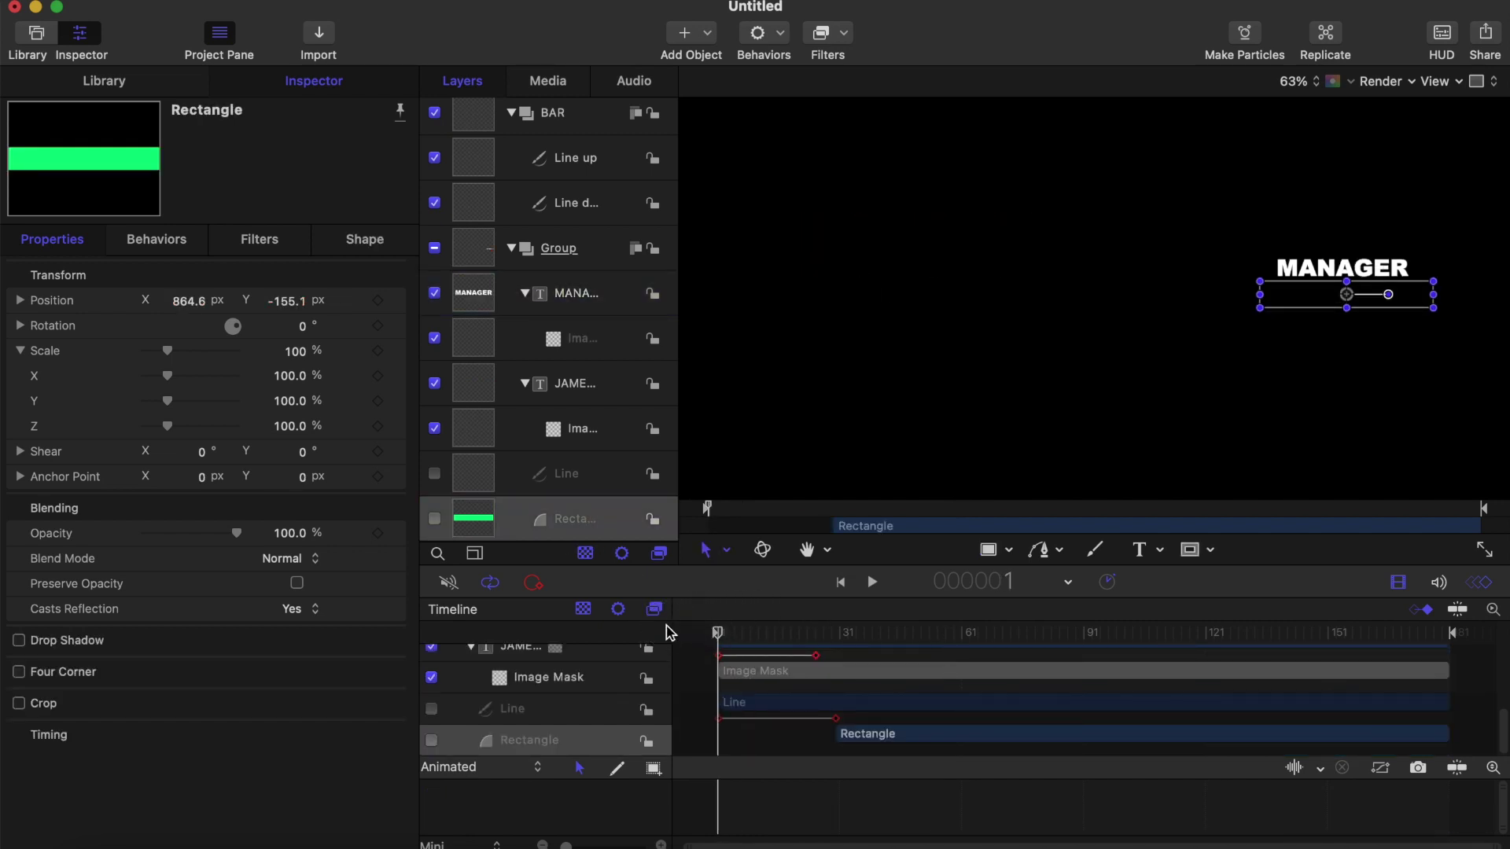
{"action": "key", "text": "shift+["}
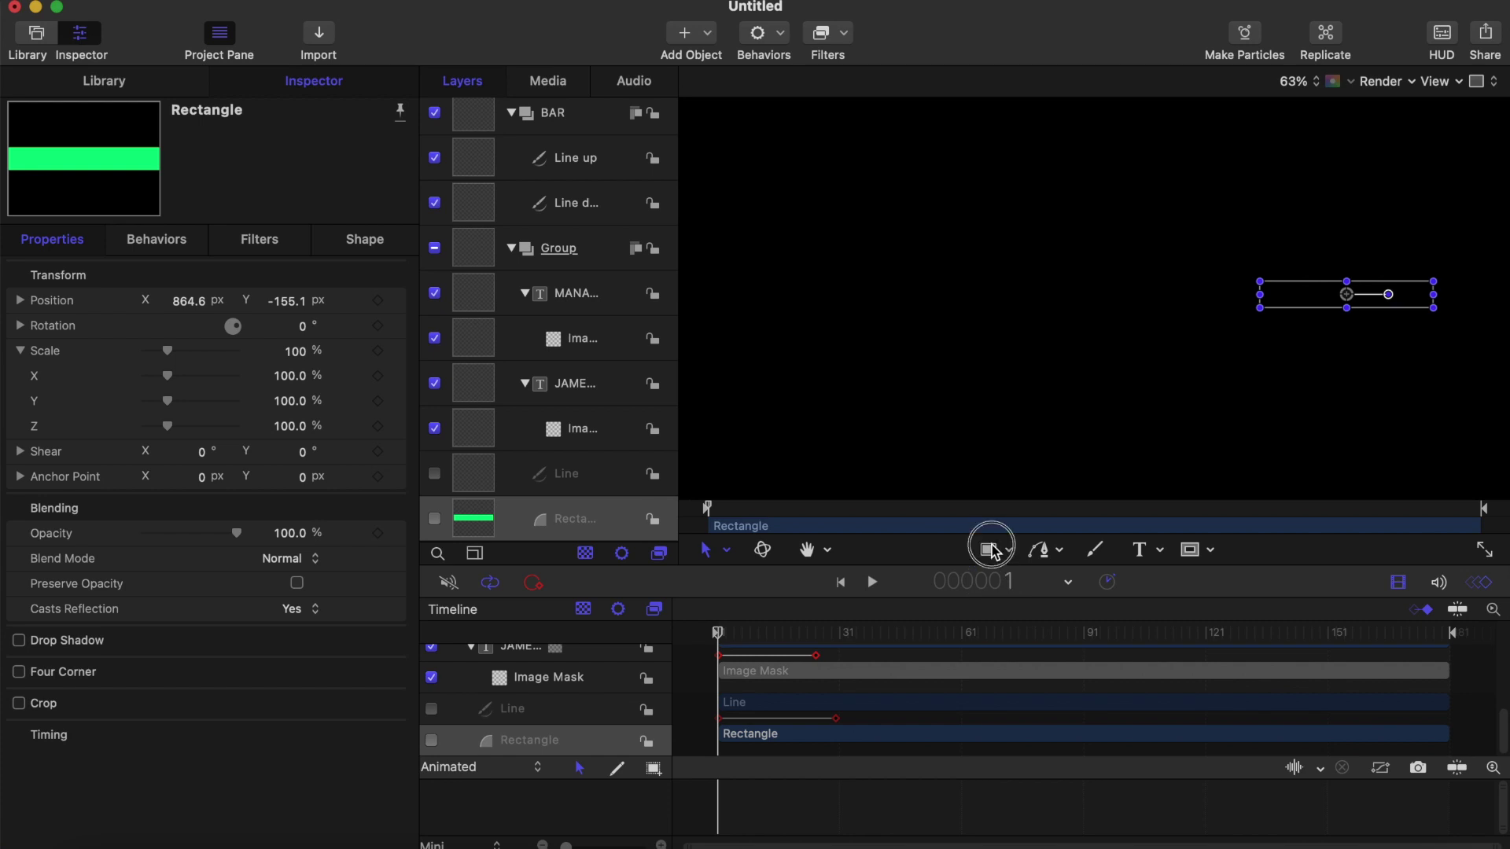
{"action": "left_click", "coordinate": [992, 549]}
{"action": "key", "text": "space"}
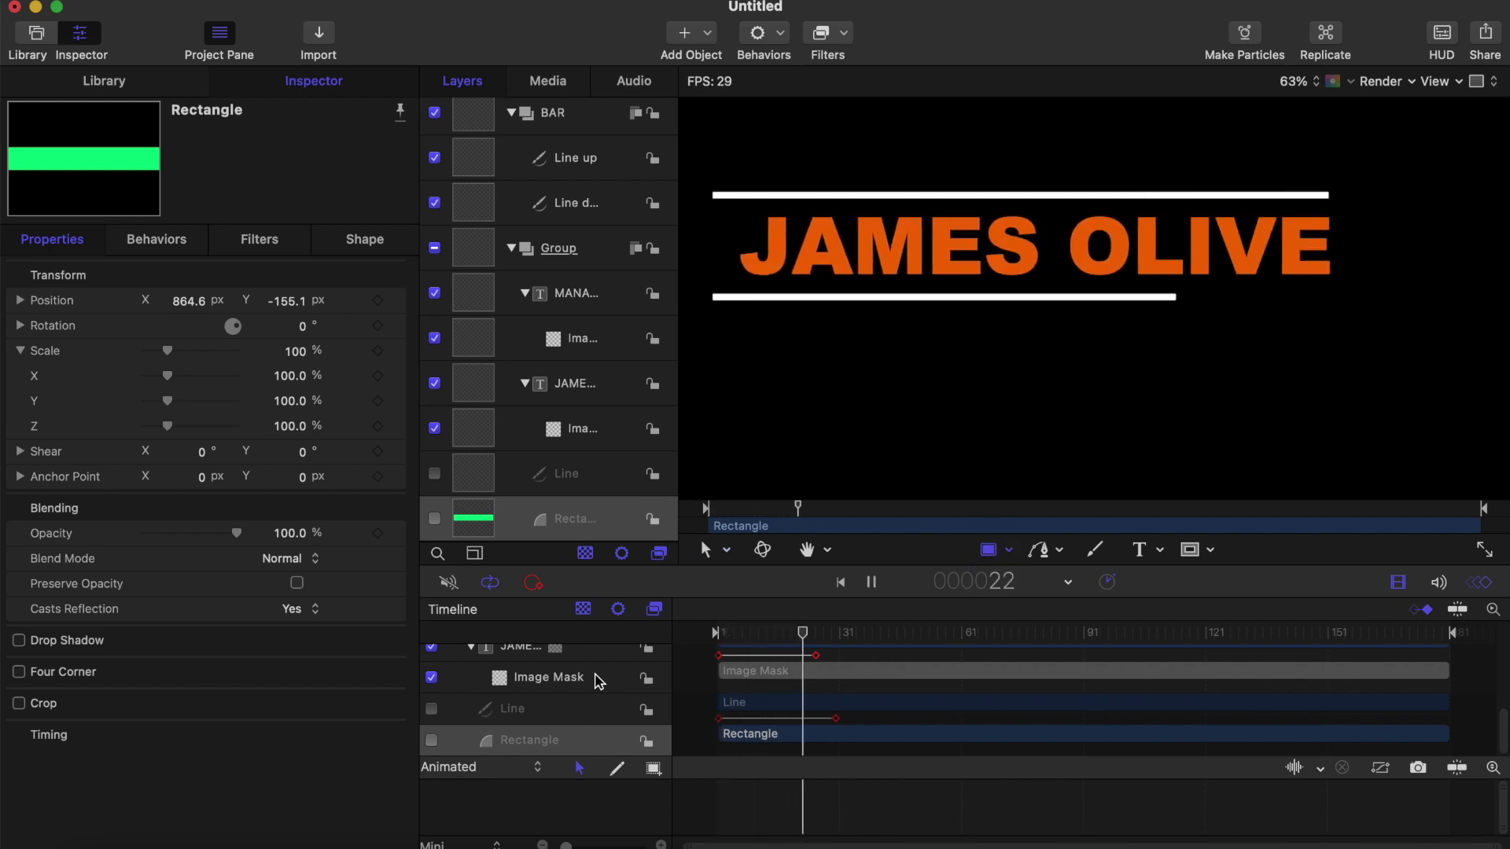
{"action": "key", "text": "space"}
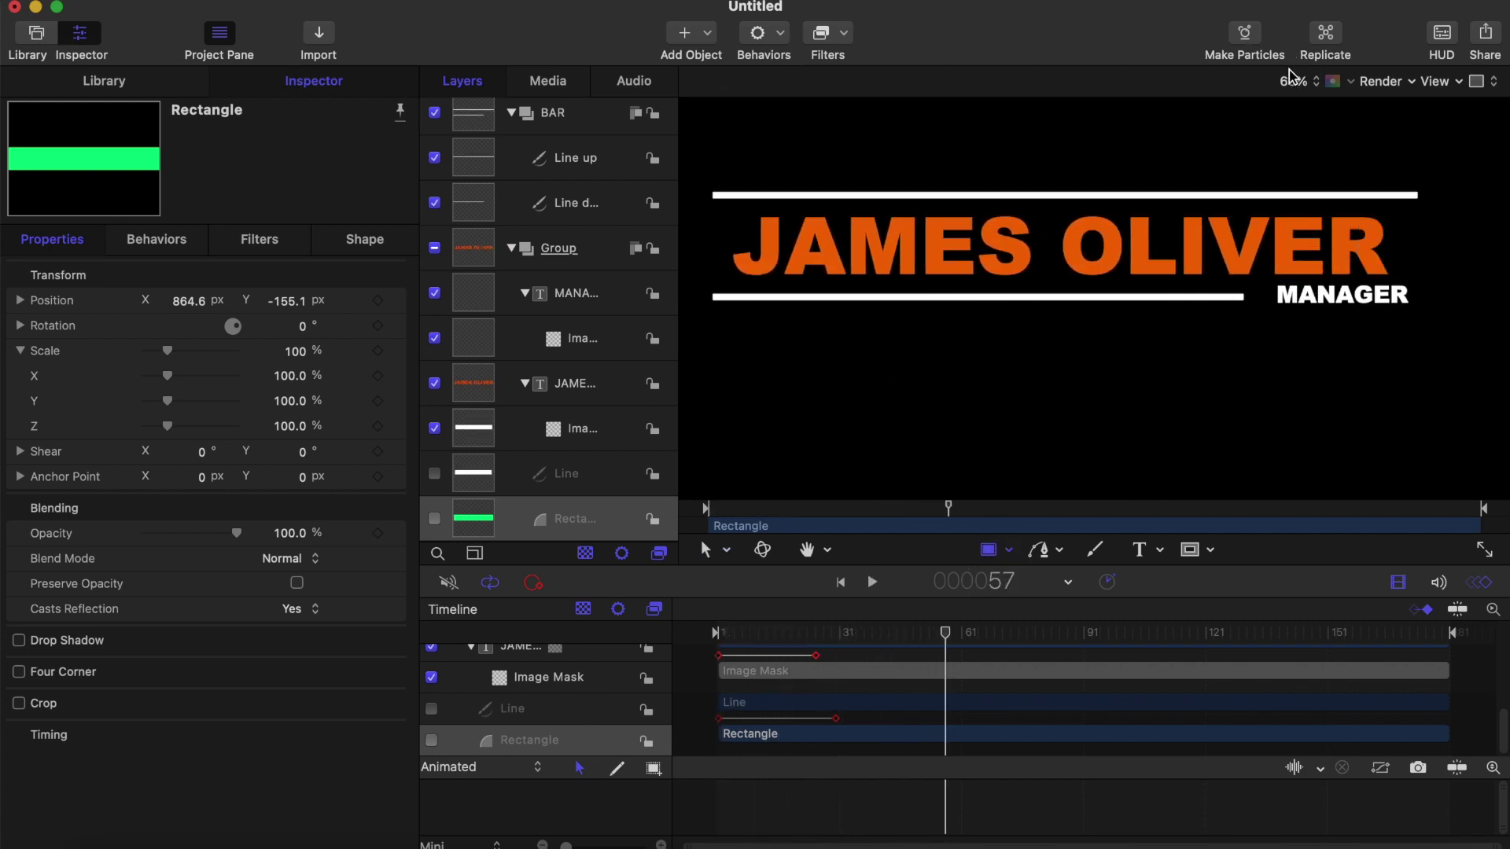
{"action": "left_click", "coordinate": [1290, 76]}
{"action": "left_click", "coordinate": [1300, 115]}
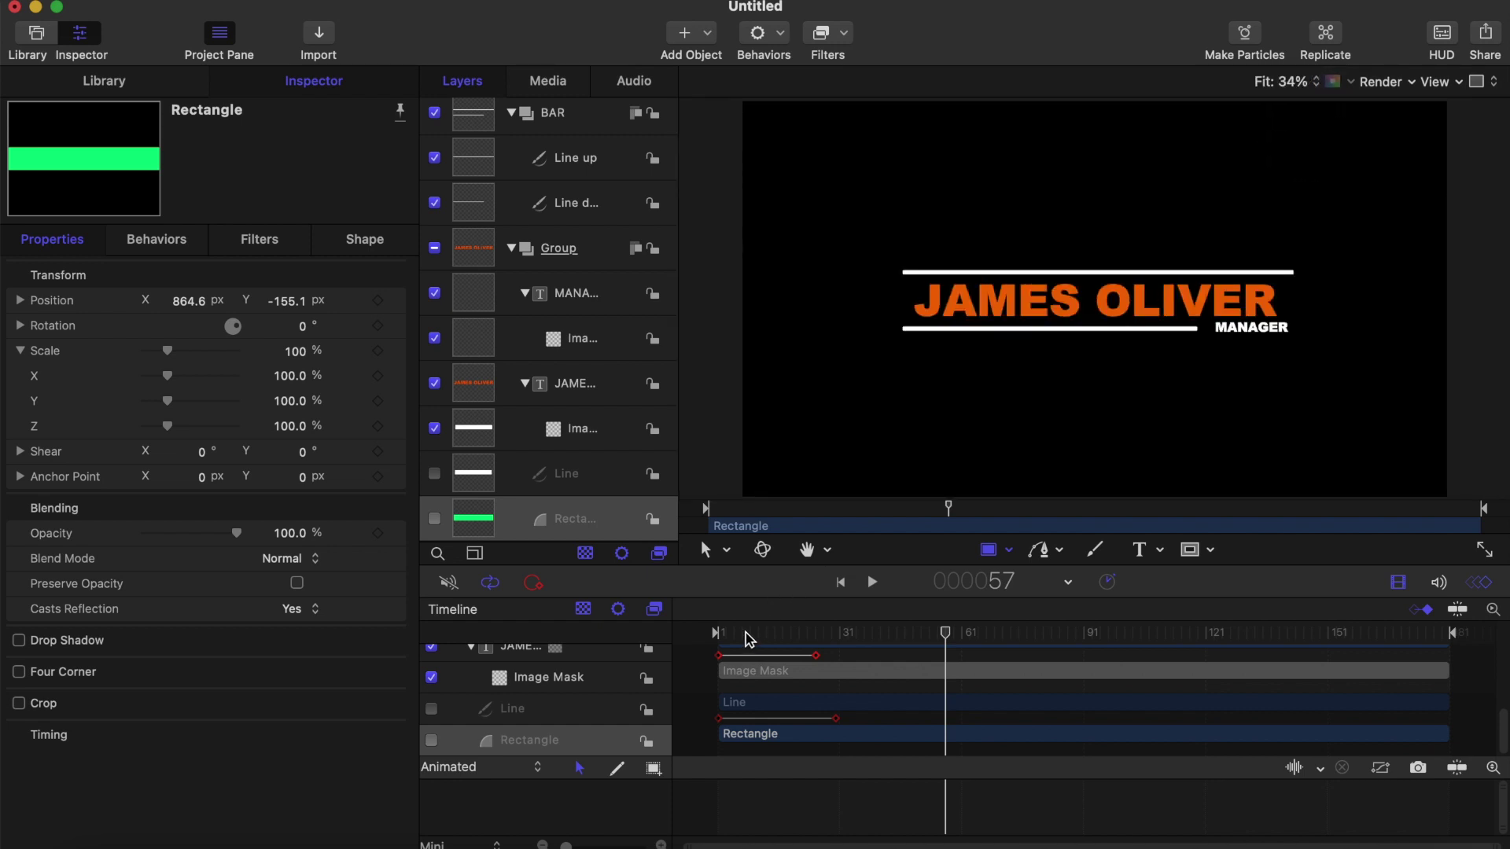
{"action": "key", "text": "Home"}
{"action": "key", "text": "space"}
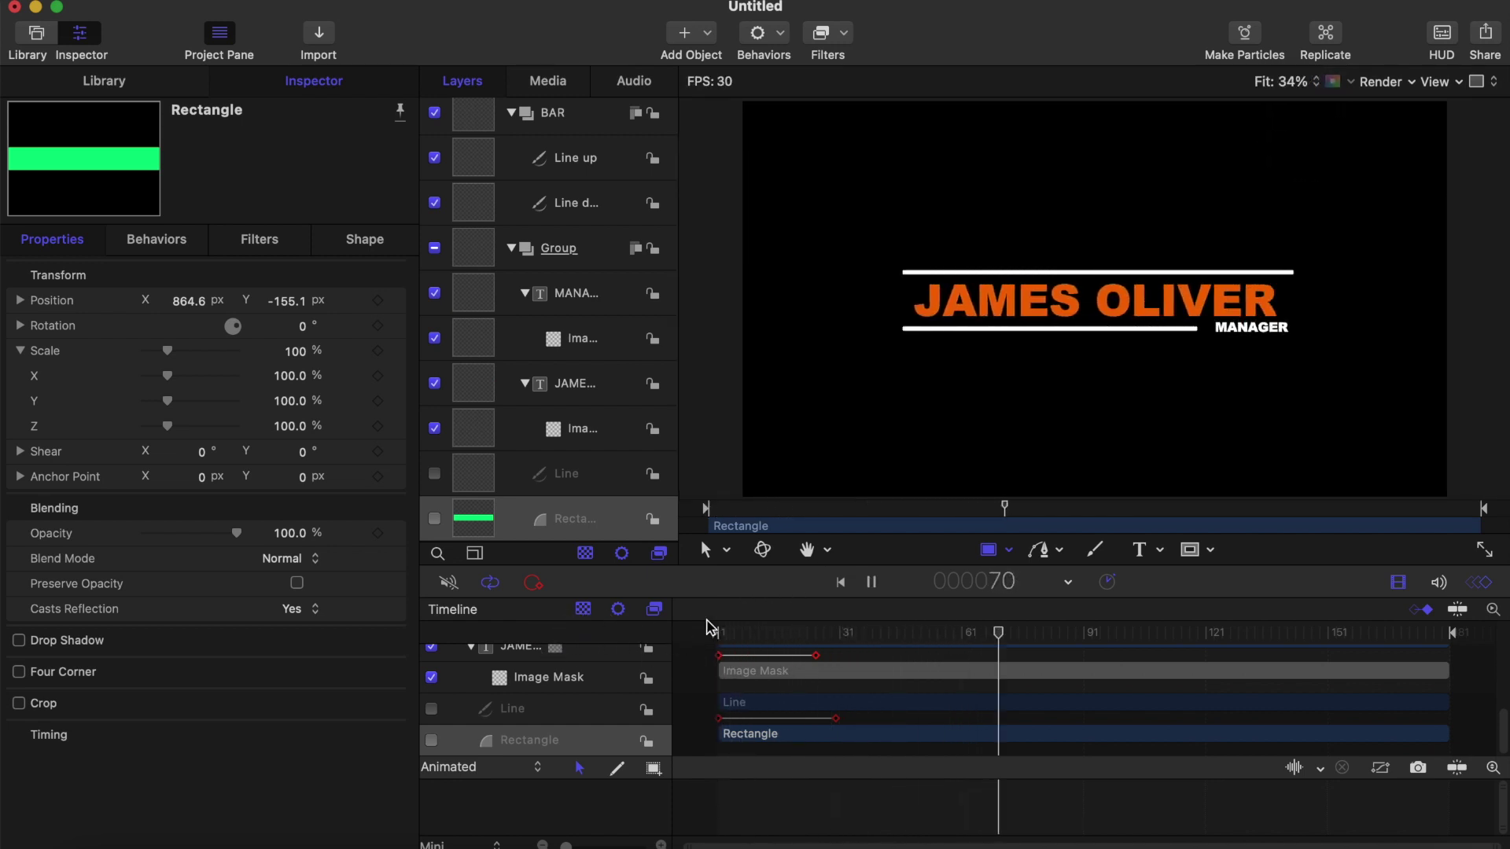
{"action": "left_click_drag", "start_coordinate": [744, 631], "coordinate": [569, 631]}
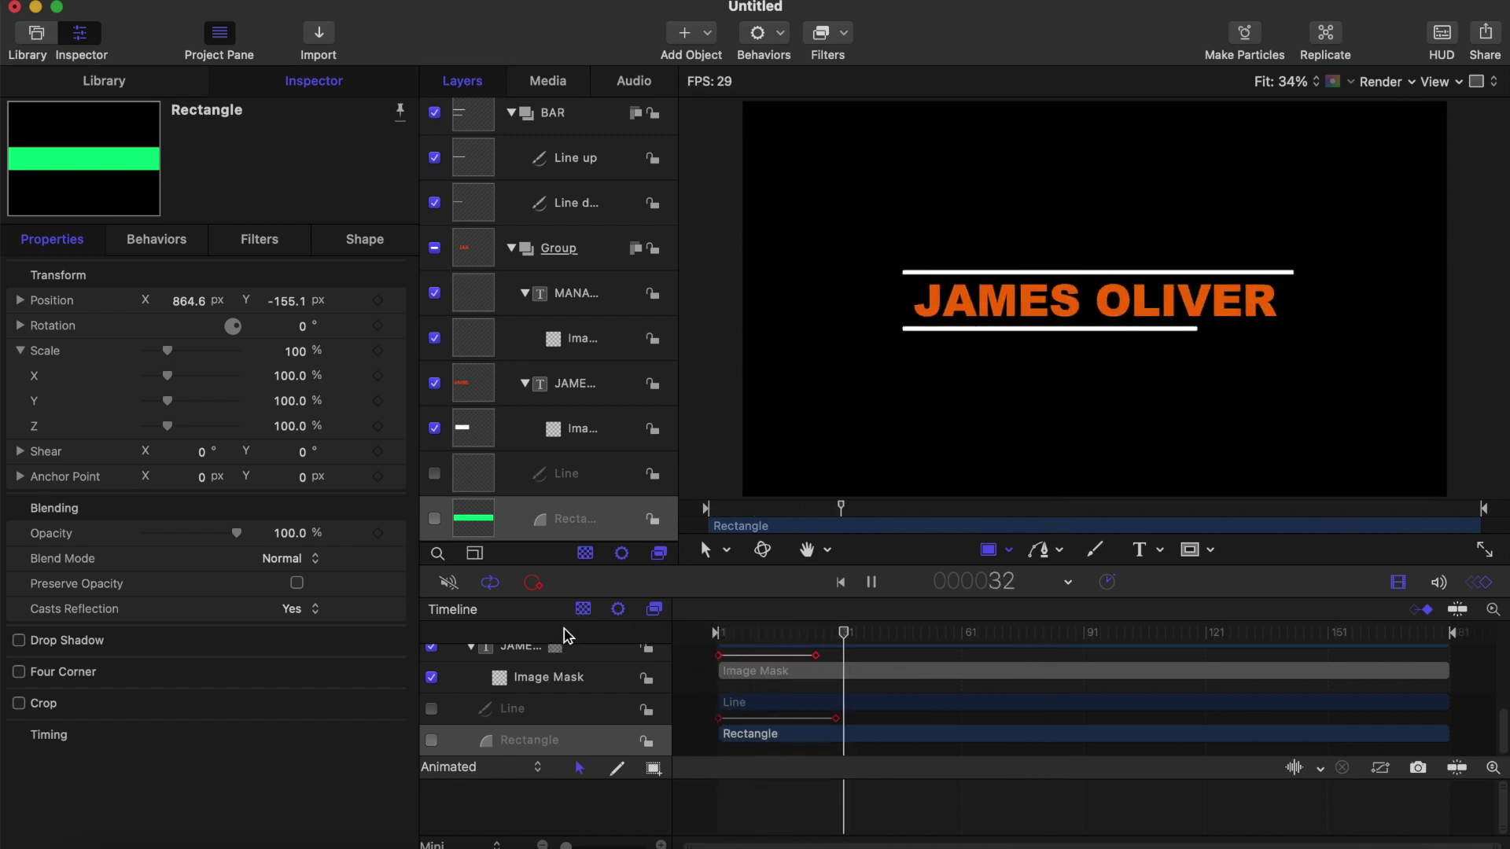
{"action": "left_click_drag", "start_coordinate": [739, 635], "coordinate": [674, 632]}
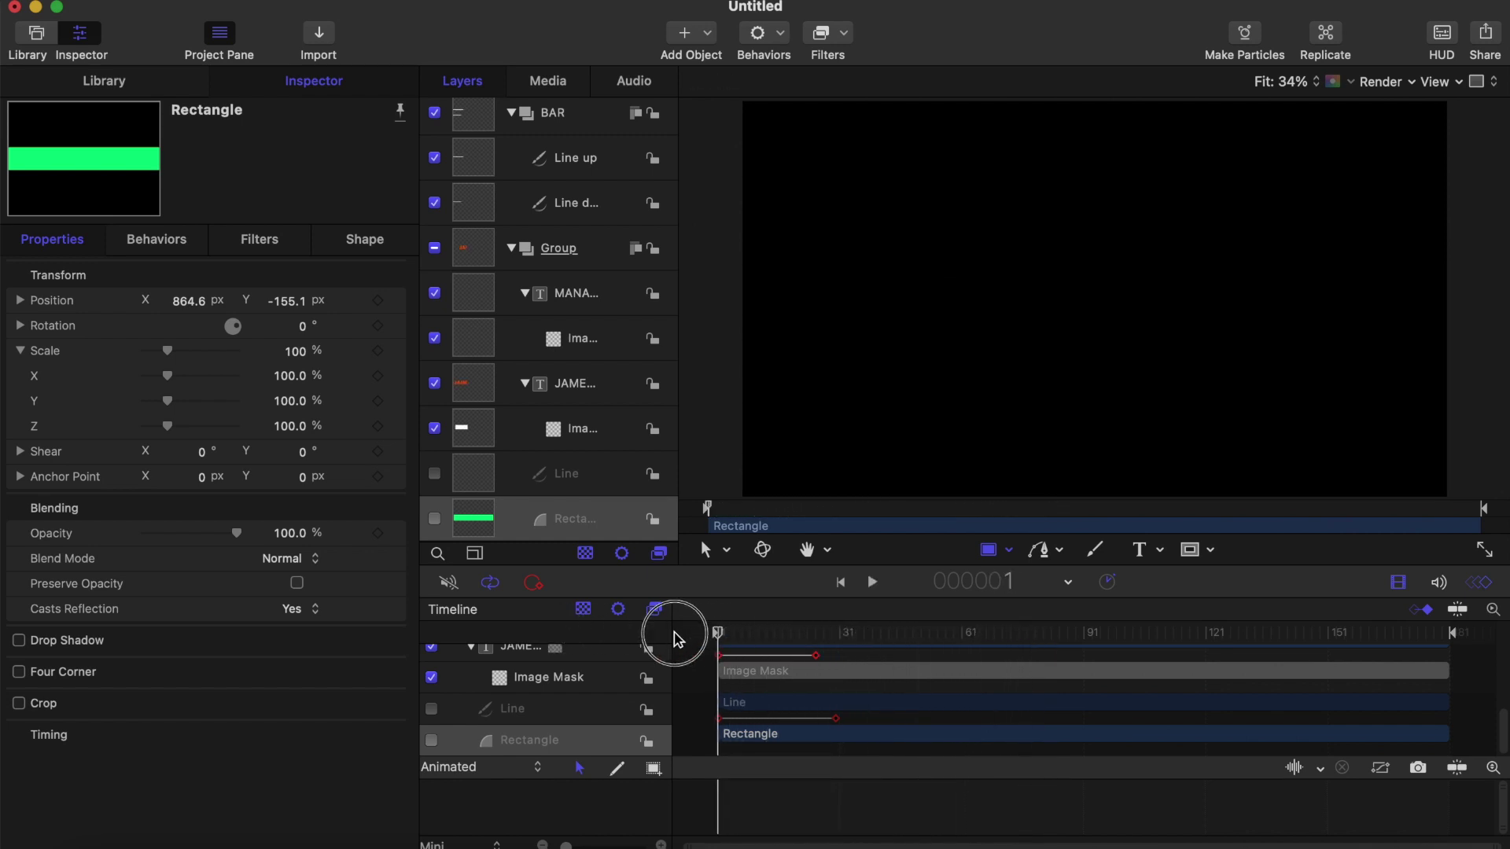
{"action": "key", "text": "space"}
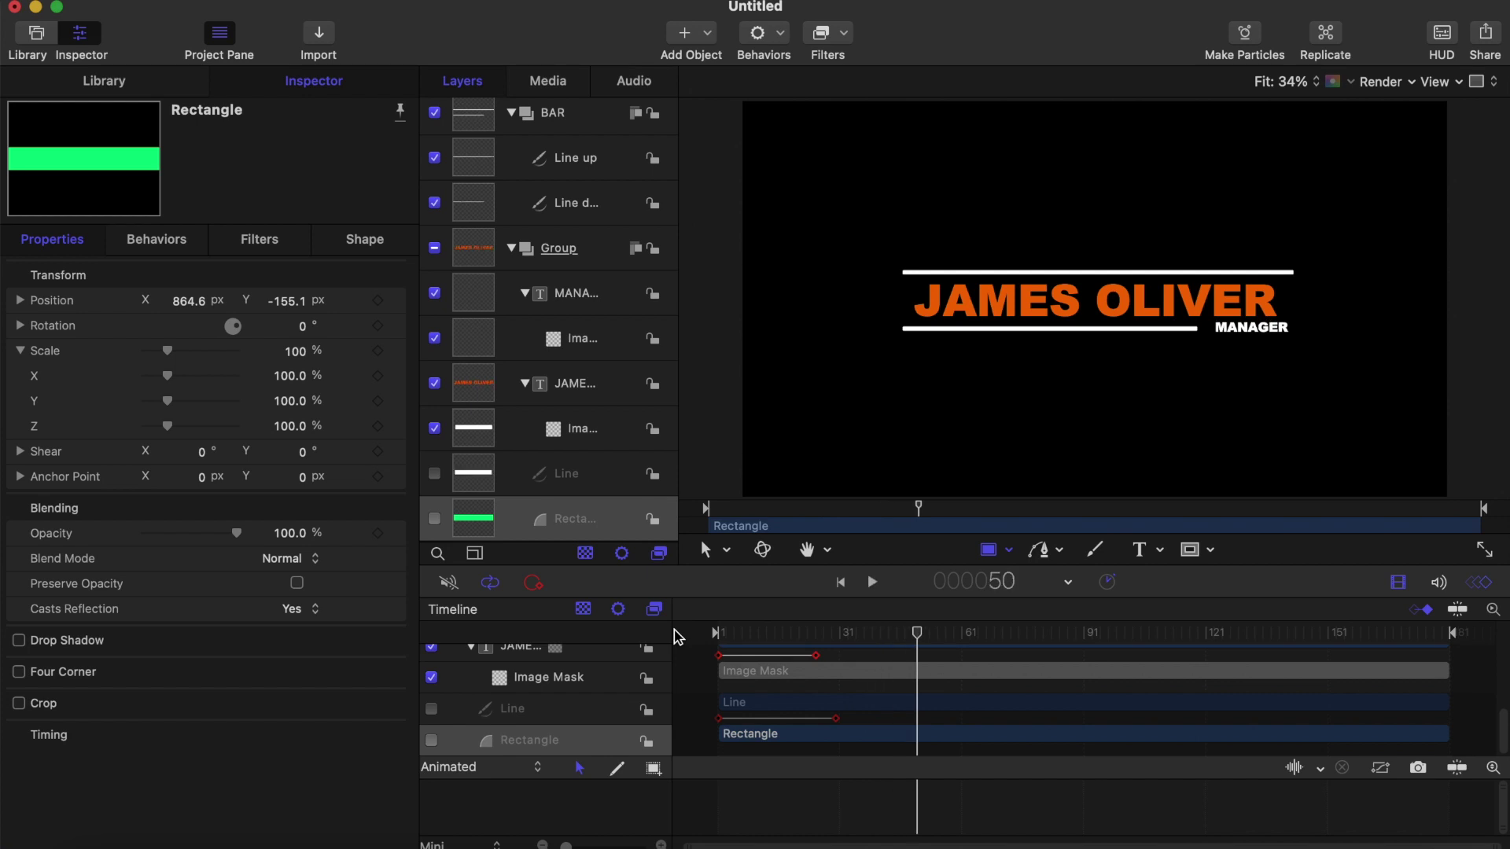
{"action": "key", "text": "Home"}
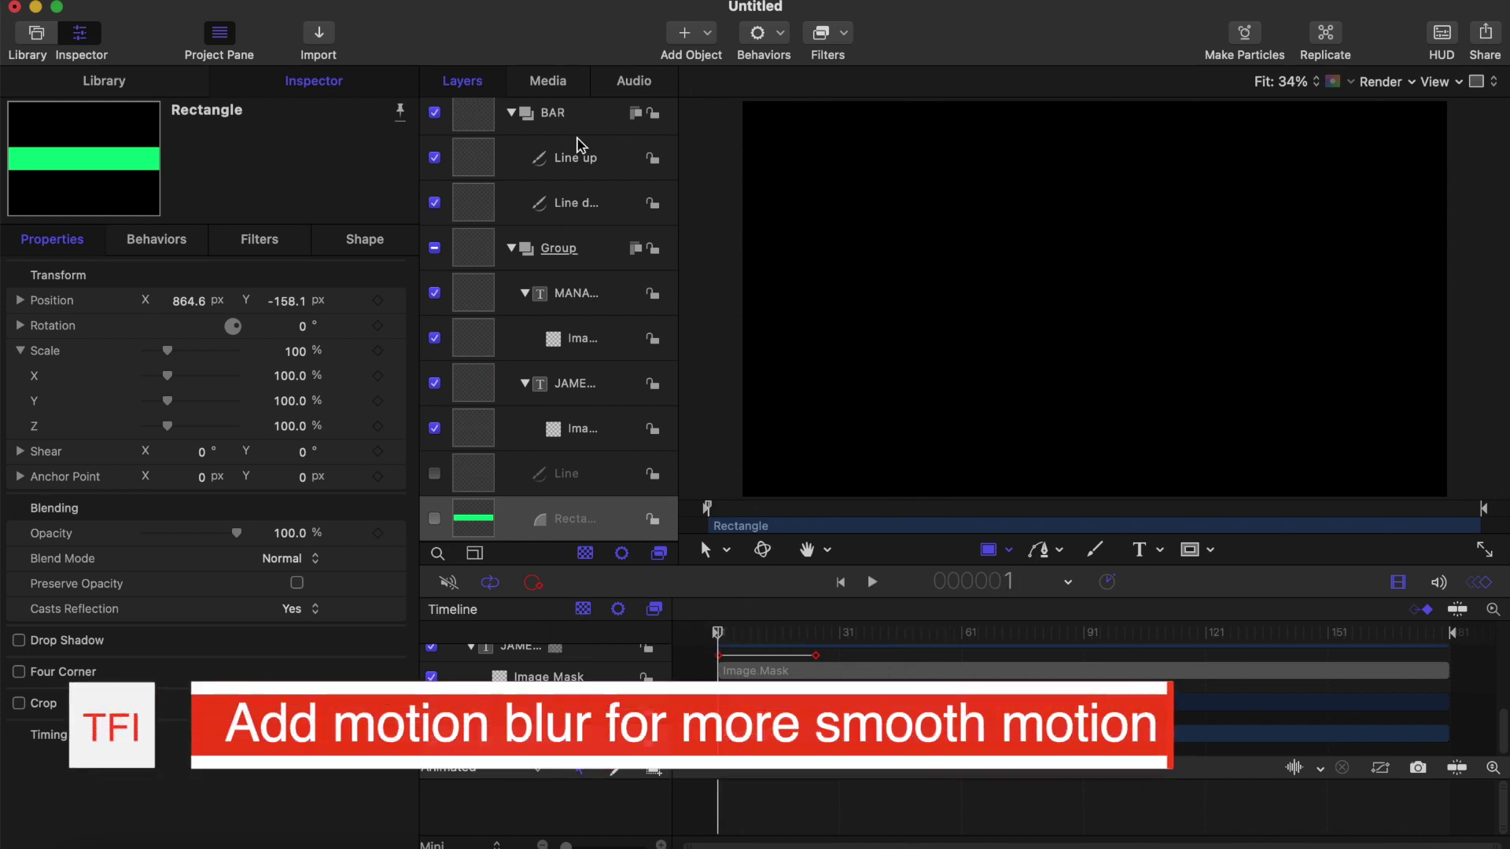
{"action": "scroll", "coordinate": [579, 145], "scroll_direction": "up", "scroll_amount": 3}
{"action": "scroll", "coordinate": [580, 145], "scroll_direction": "down", "scroll_amount": 2}
Step: Enable motion blur for the project from the Render menu
{"action": "left_click", "coordinate": [599, 114]}
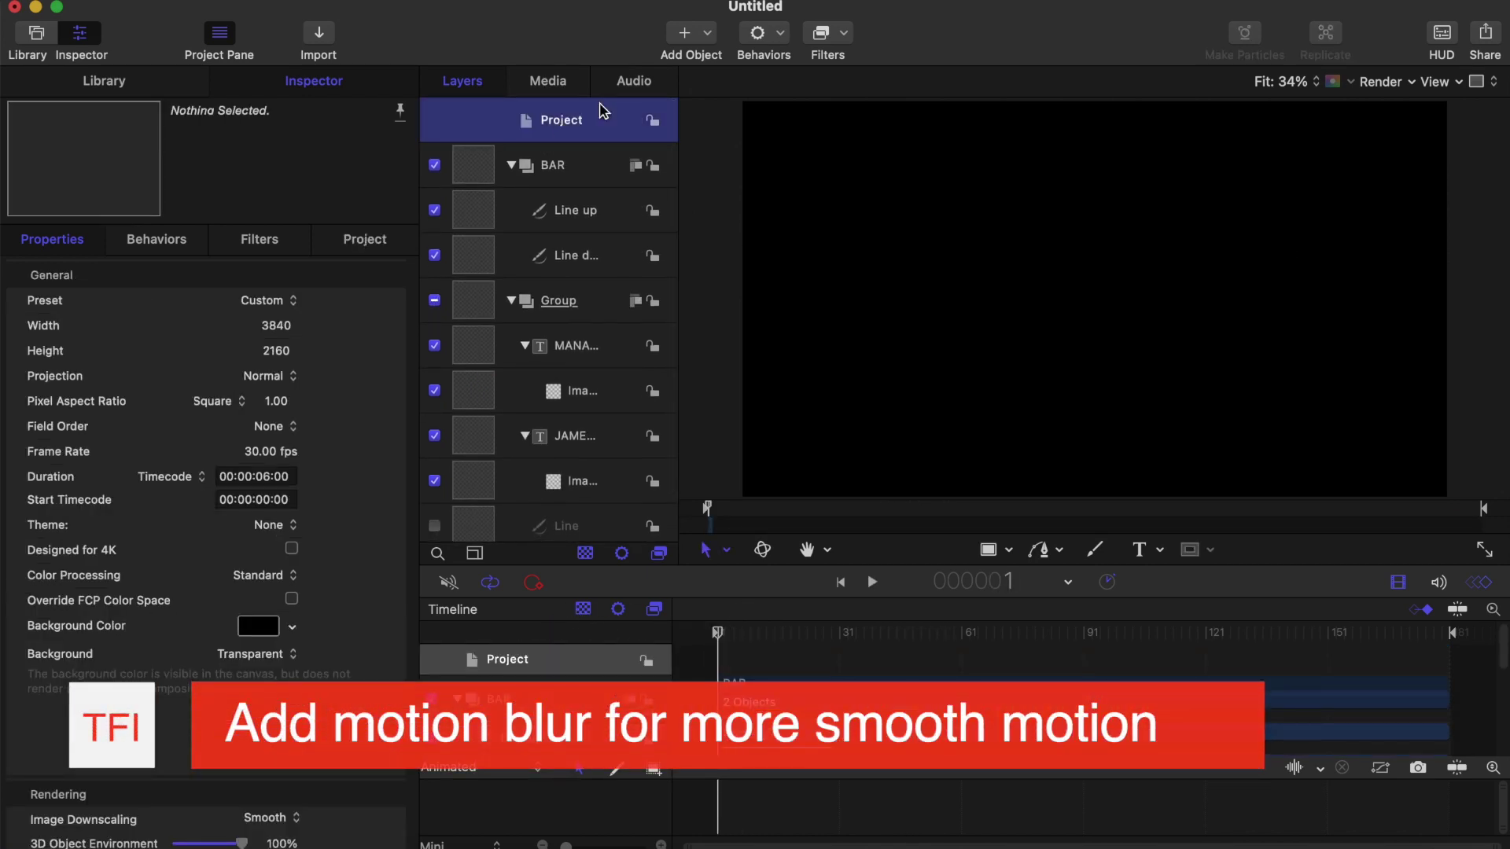
{"action": "left_click", "coordinate": [1412, 82]}
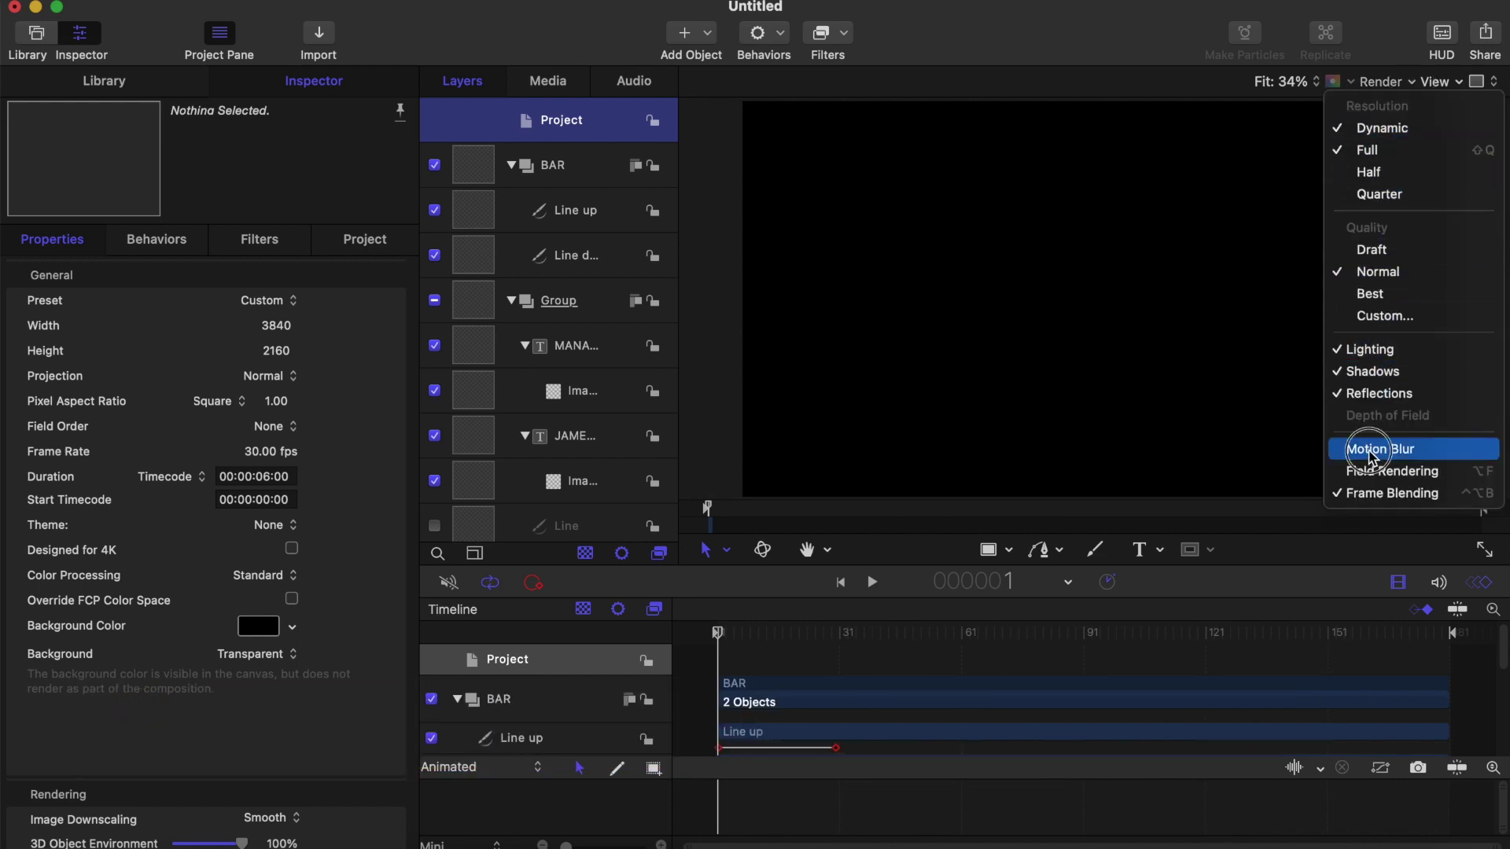
{"action": "left_click", "coordinate": [1372, 454]}
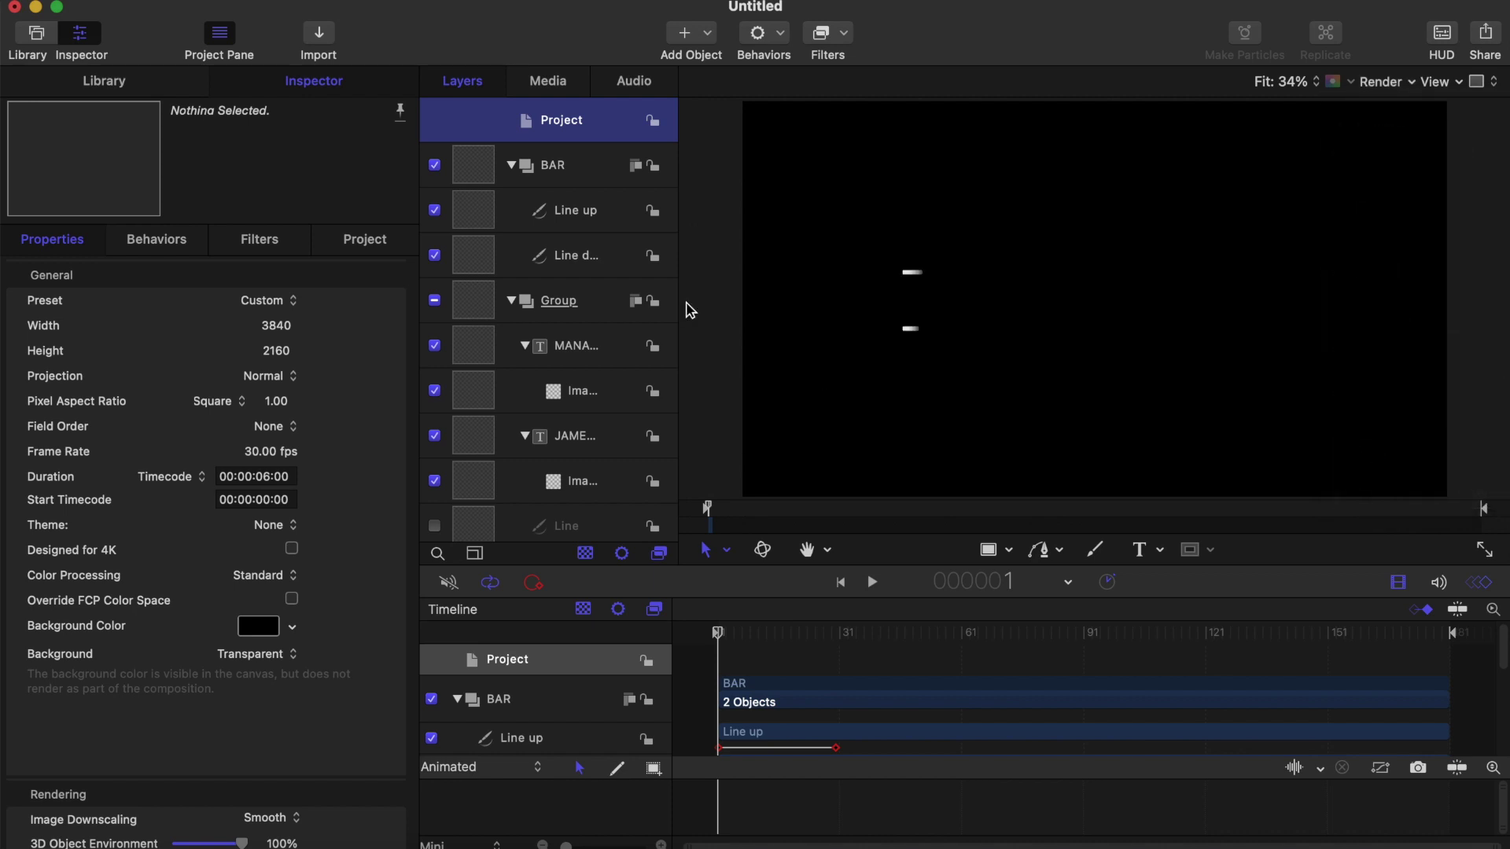
{"action": "scroll", "coordinate": [501, 384], "scroll_direction": "down", "scroll_amount": 2}
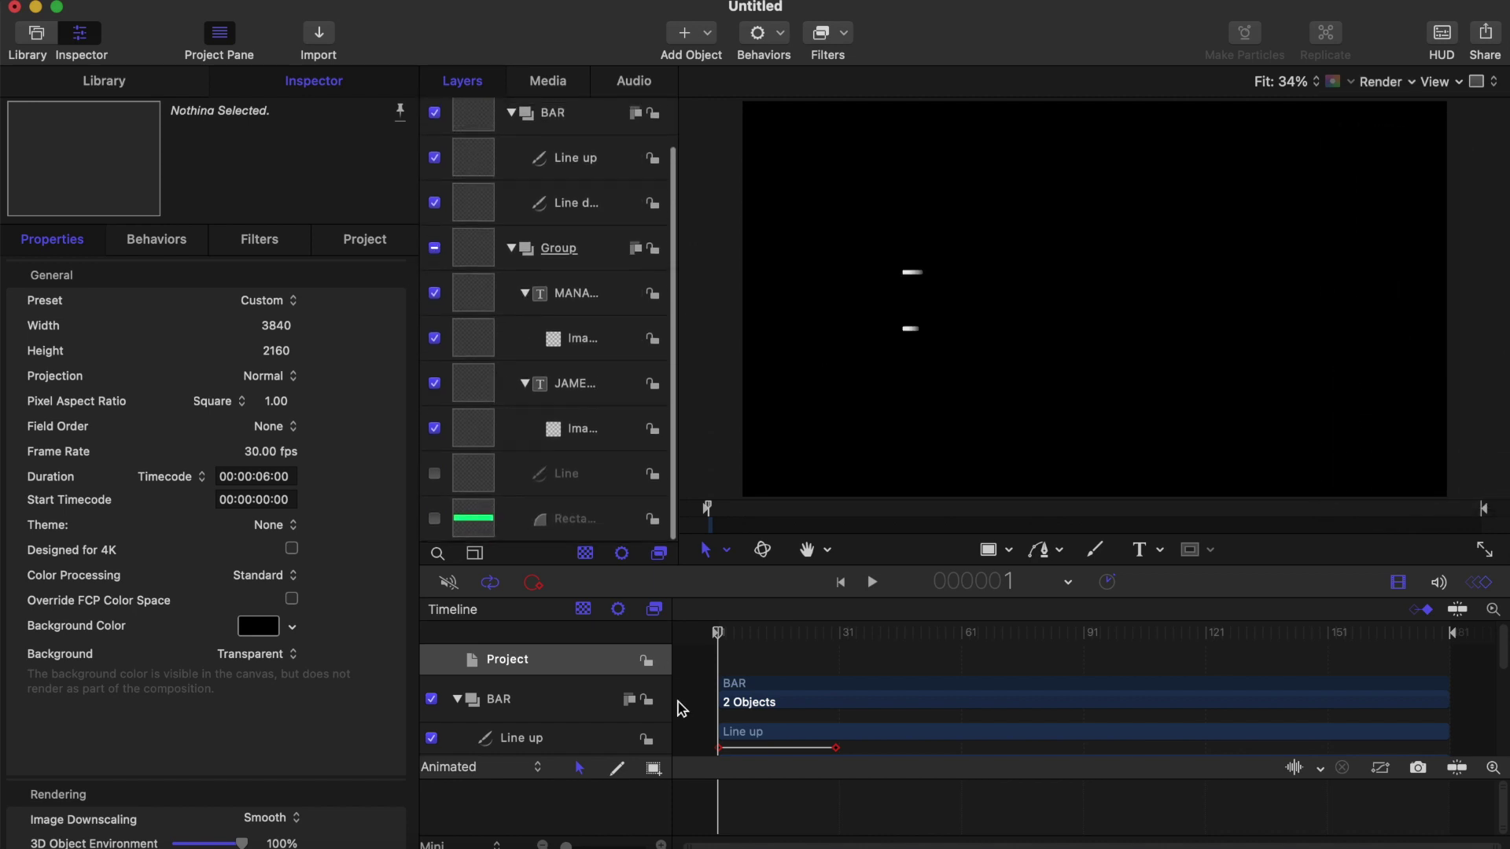
Step: Preview the title animation with 4-sample, 360° shutter motion blur from the start
{"action": "left_click", "coordinate": [681, 709]}
{"action": "key", "text": "space"}
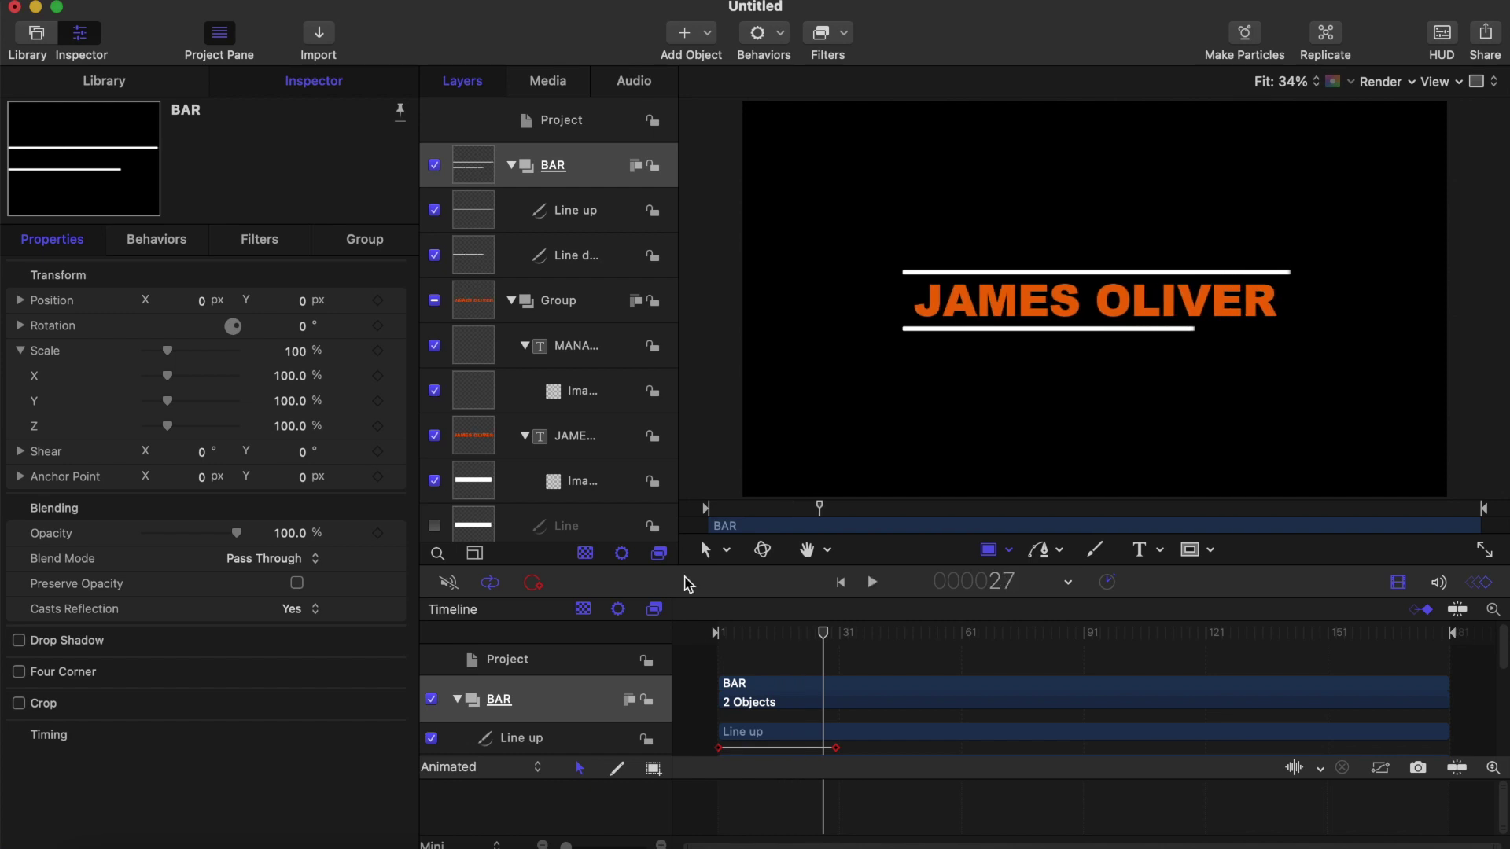
{"action": "scroll", "coordinate": [564, 368], "scroll_direction": "up", "scroll_amount": 2}
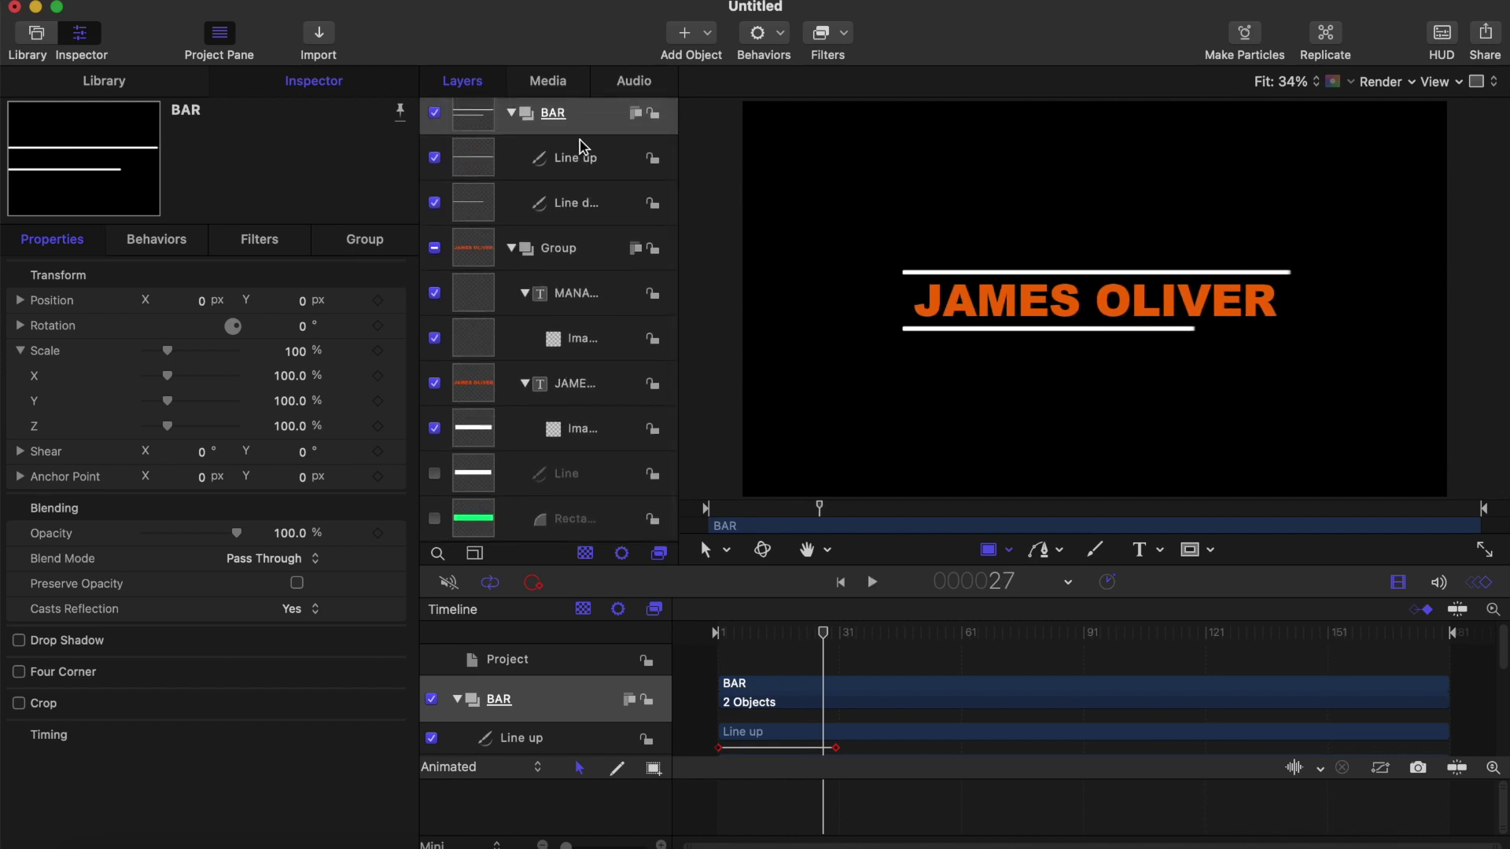
{"action": "left_click", "coordinate": [562, 122]}
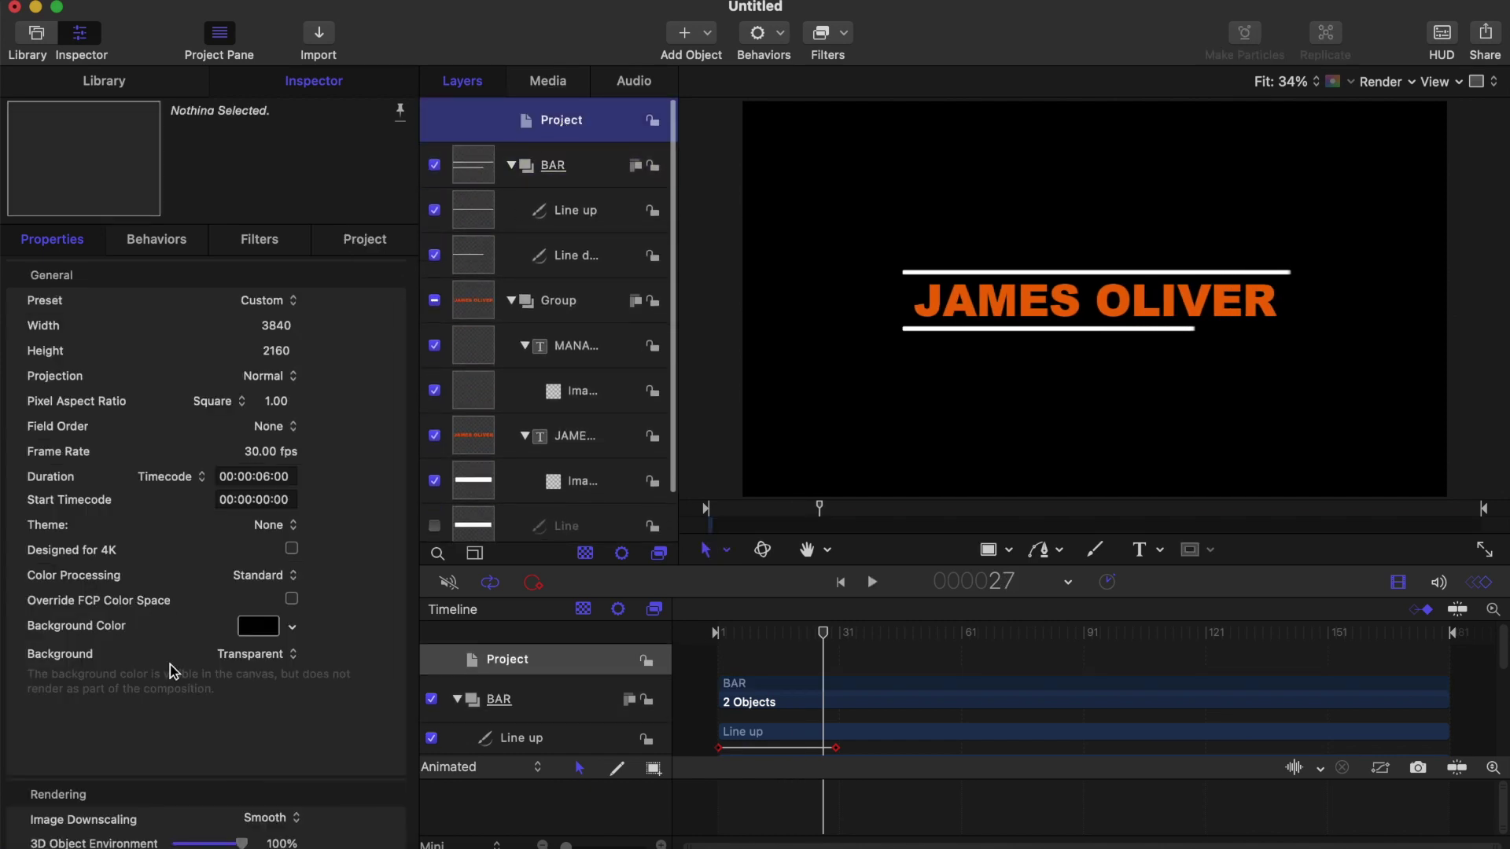
{"action": "scroll", "coordinate": [173, 671], "scroll_direction": "down", "scroll_amount": 5}
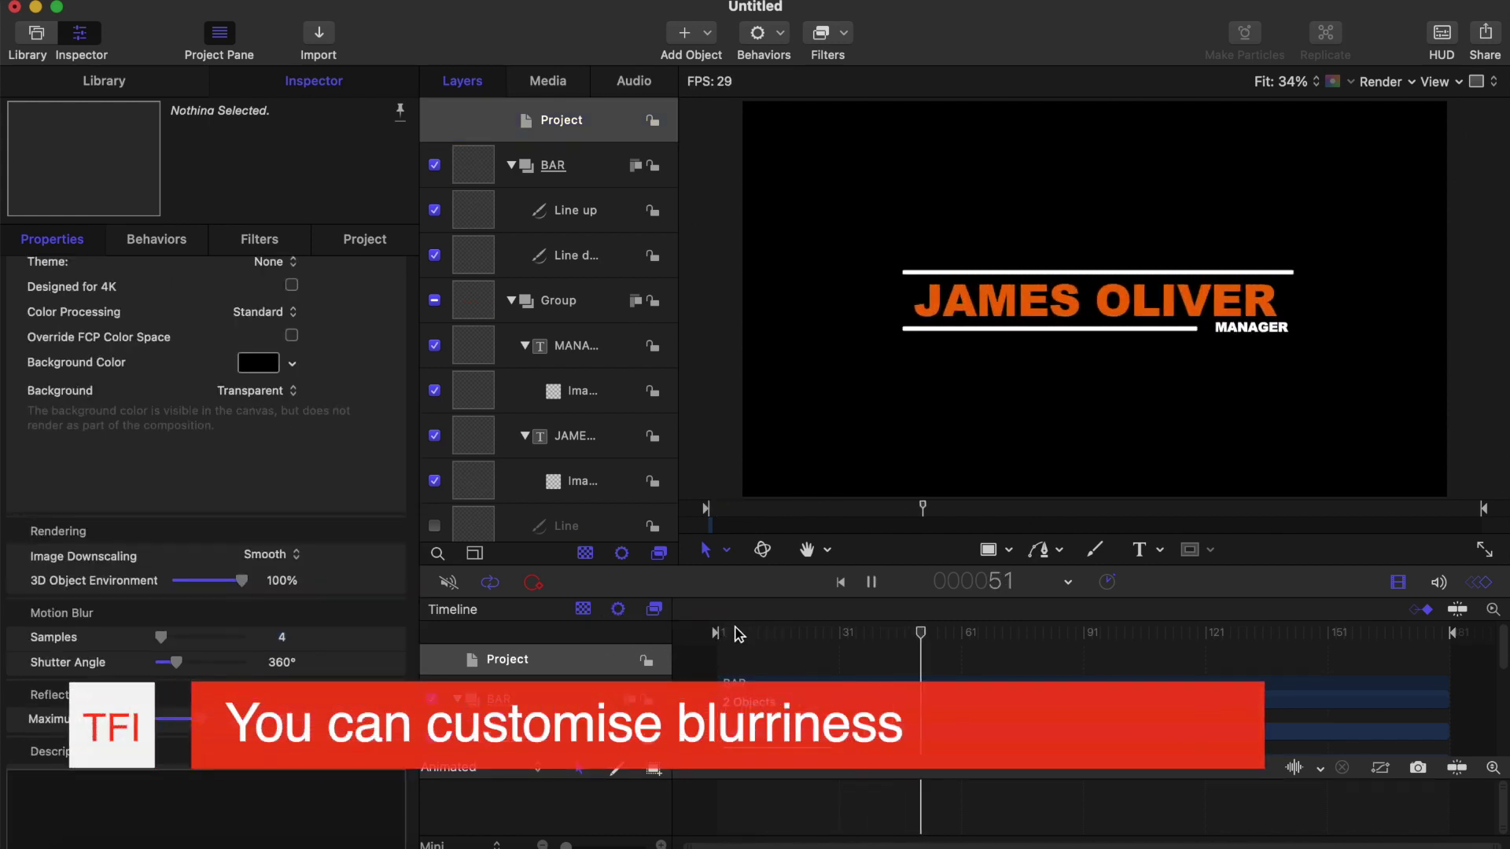
{"action": "key", "text": "Home"}
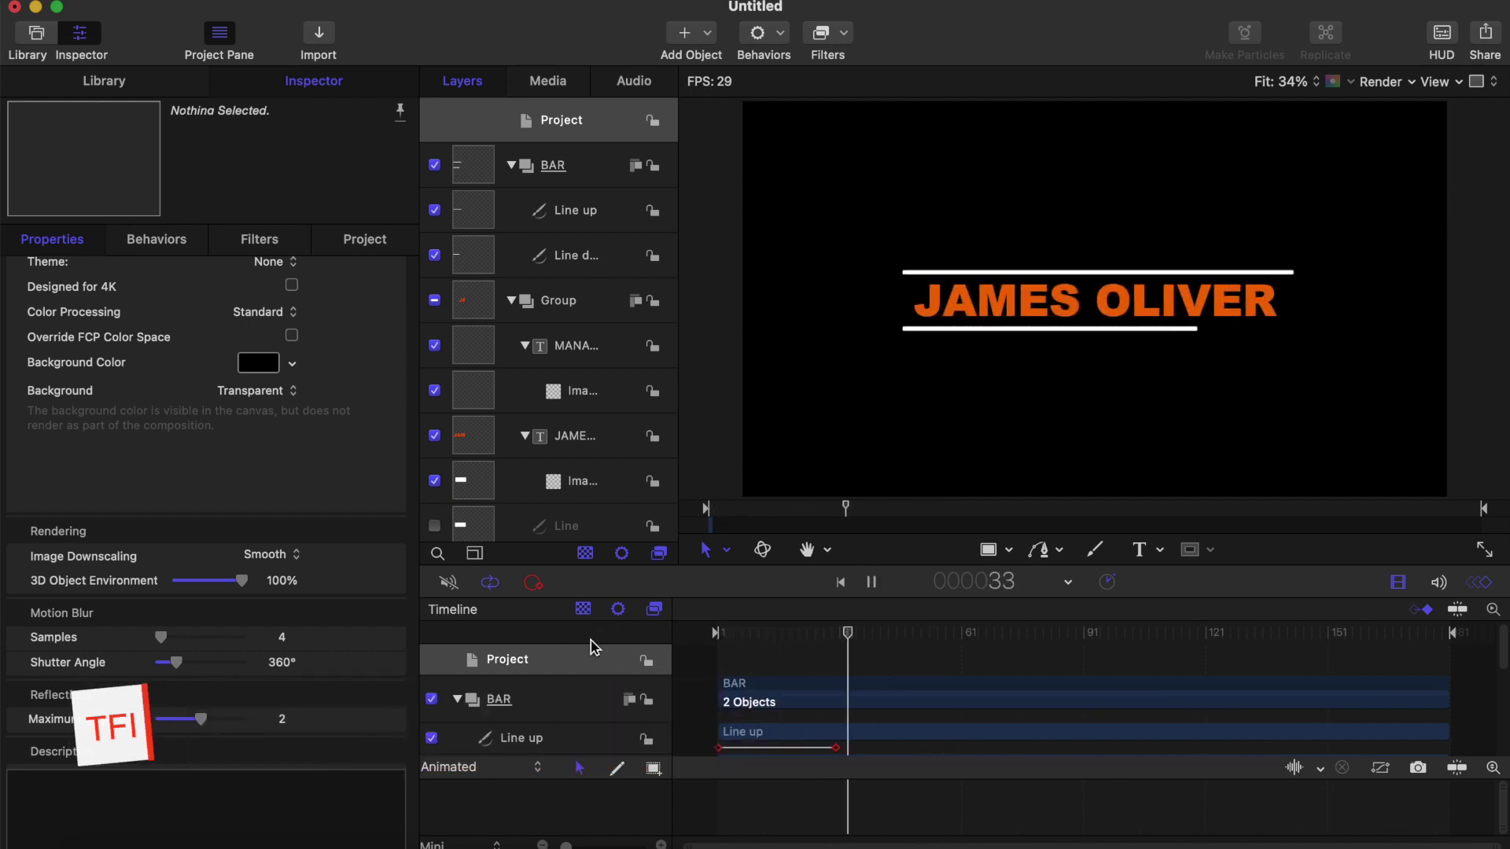
{"action": "key", "text": "space"}
{"action": "left_click", "coordinate": [988, 550]}
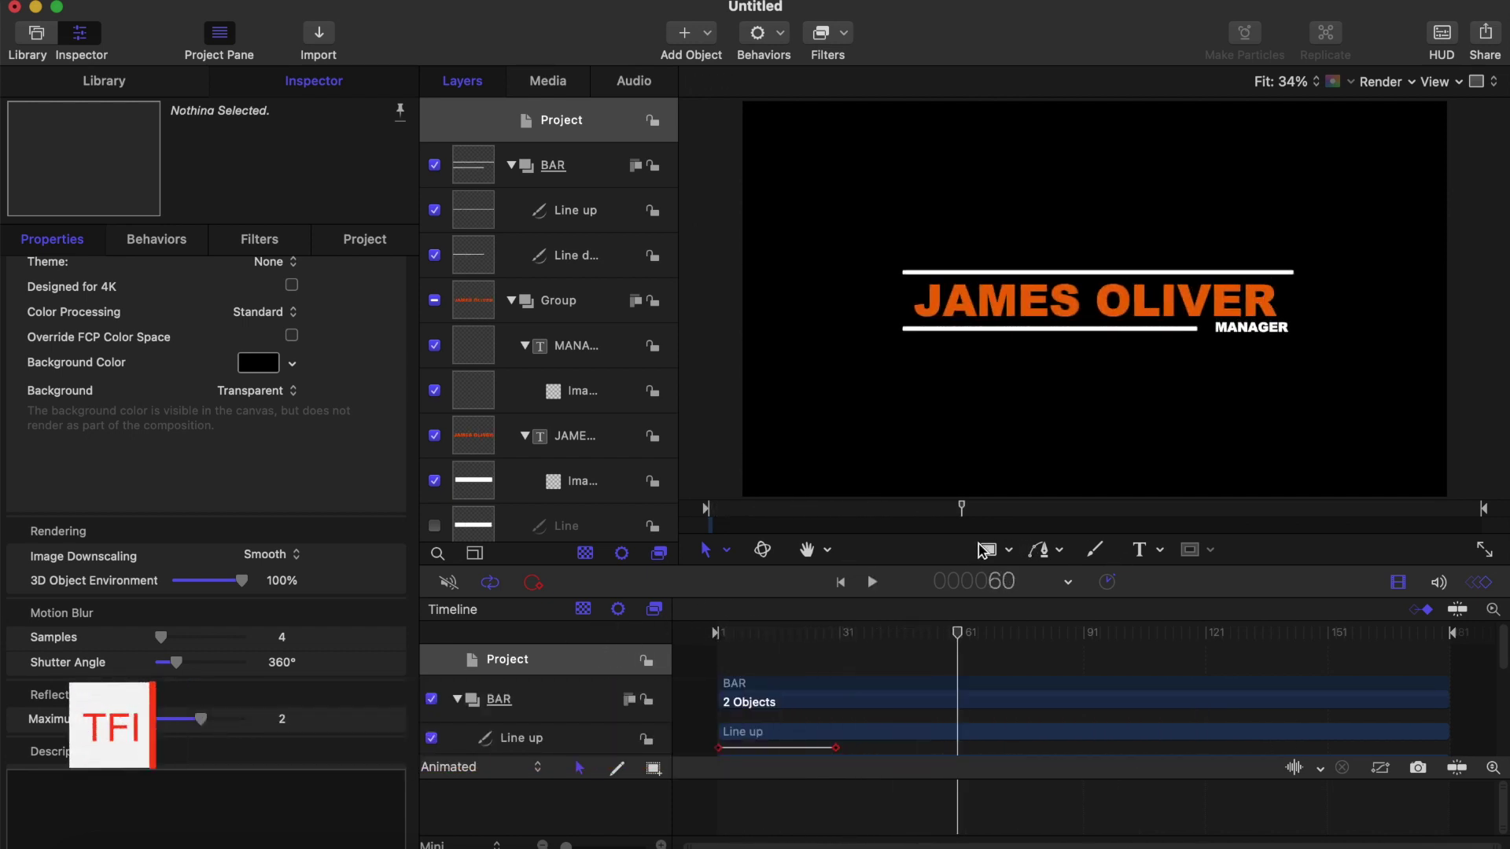
Step: Duplicate the hidden Line layer with Cmd+D and rename the copy BAR ON TEXT
{"action": "left_click", "coordinate": [560, 169]}
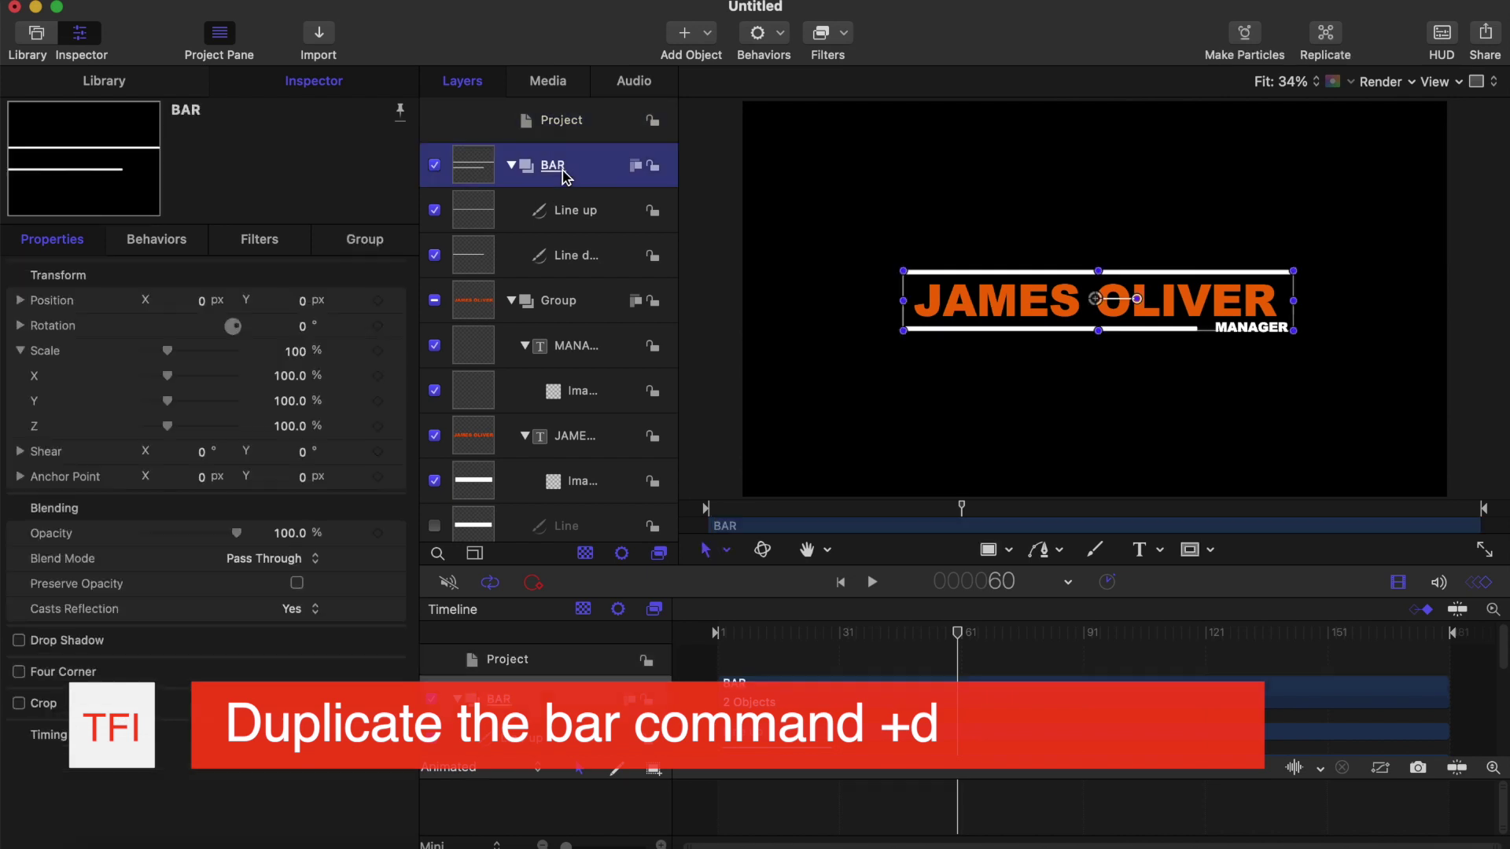
{"action": "scroll", "coordinate": [605, 494], "scroll_direction": "down", "scroll_amount": 1}
{"action": "left_click", "coordinate": [578, 431]}
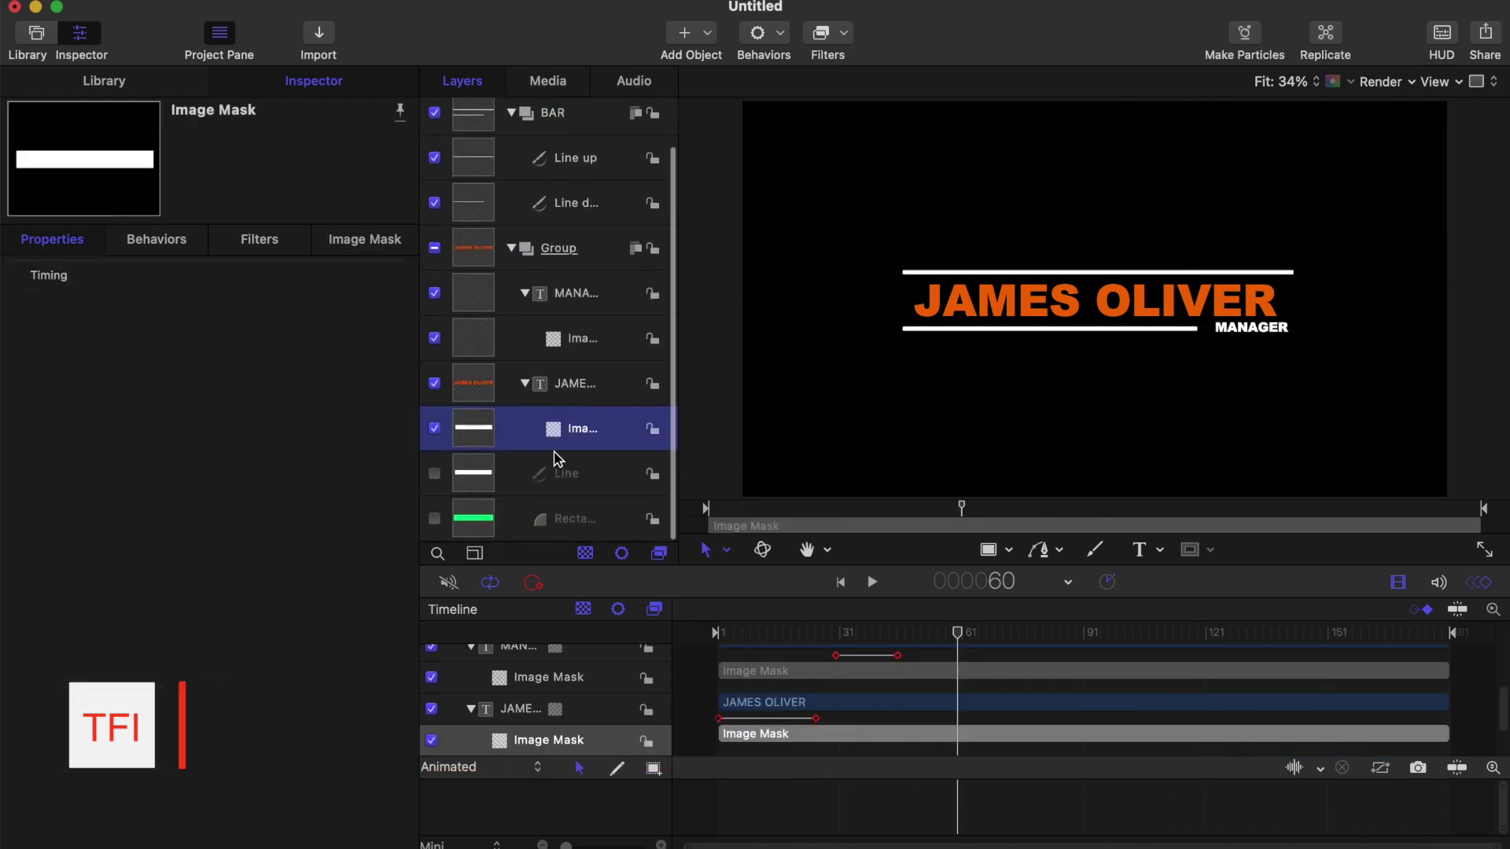
{"action": "left_click", "coordinate": [556, 473]}
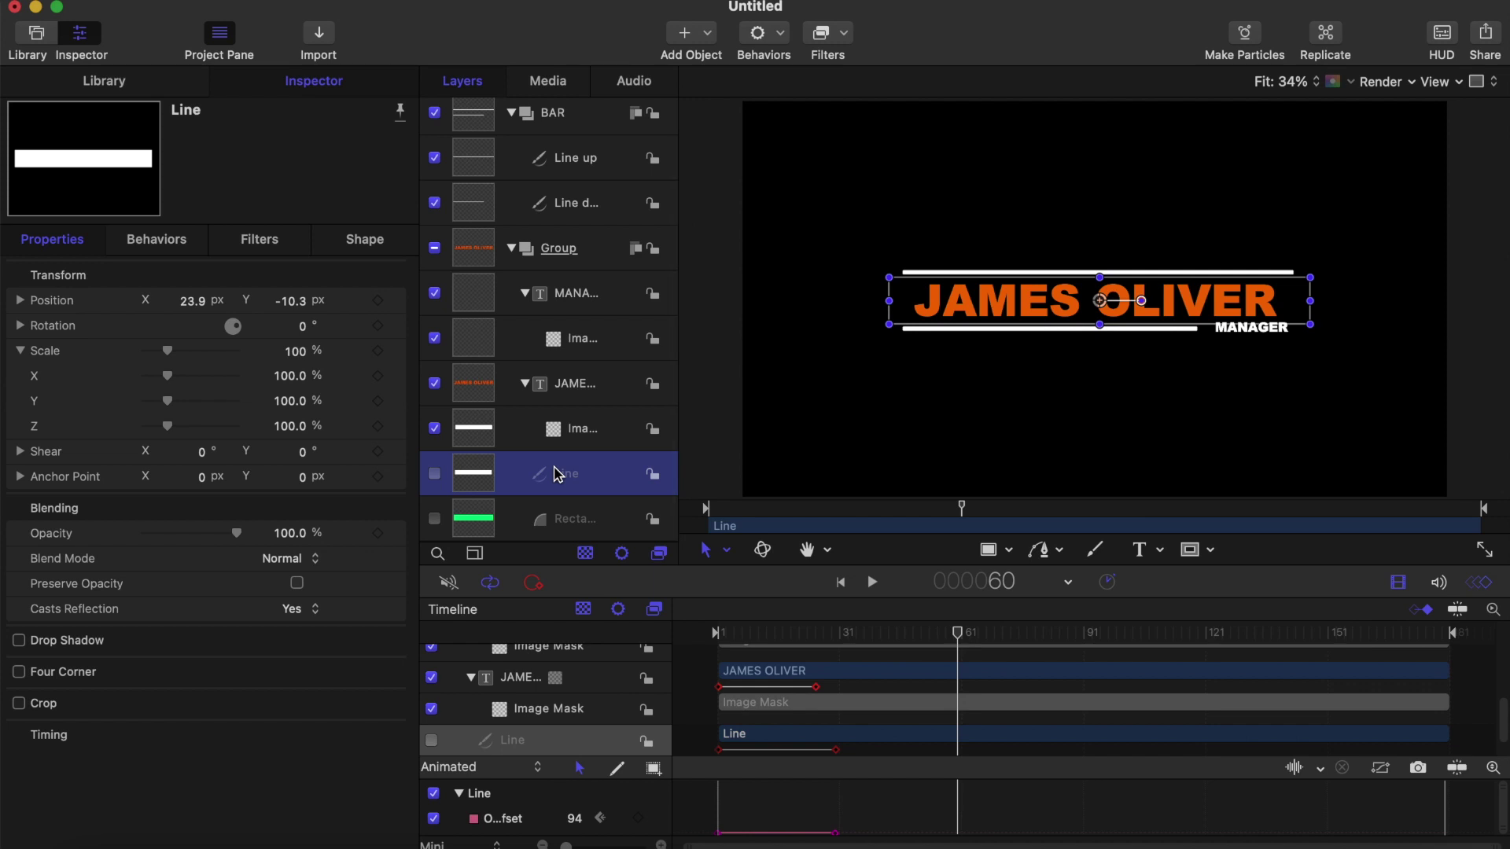
{"action": "key", "text": "super+d"}
{"action": "scroll", "coordinate": [556, 481], "scroll_direction": "down", "scroll_amount": 1}
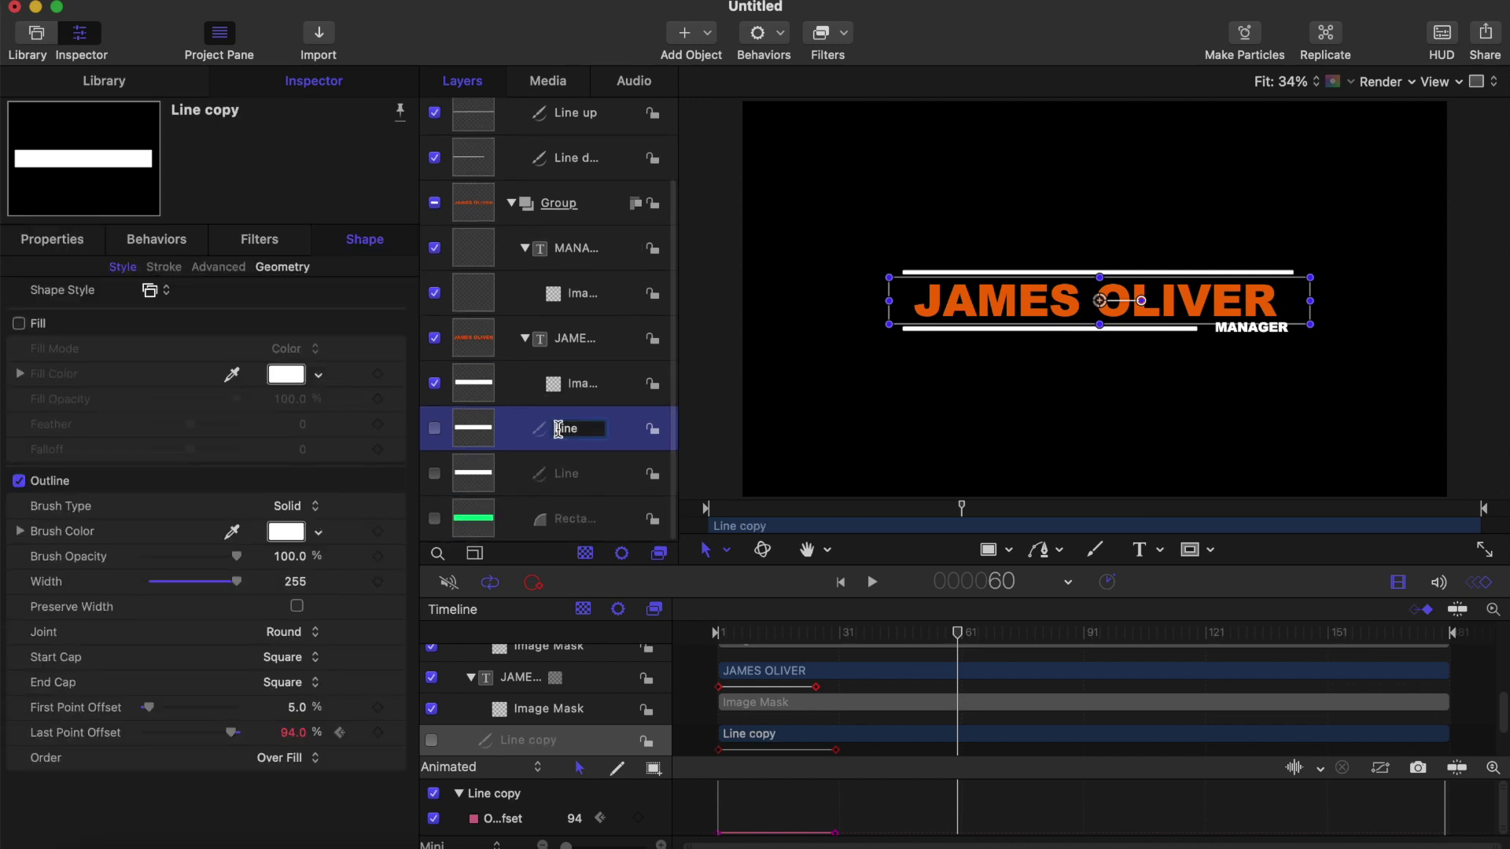
{"action": "left_click_drag", "start_coordinate": [556, 428], "coordinate": [610, 447]}
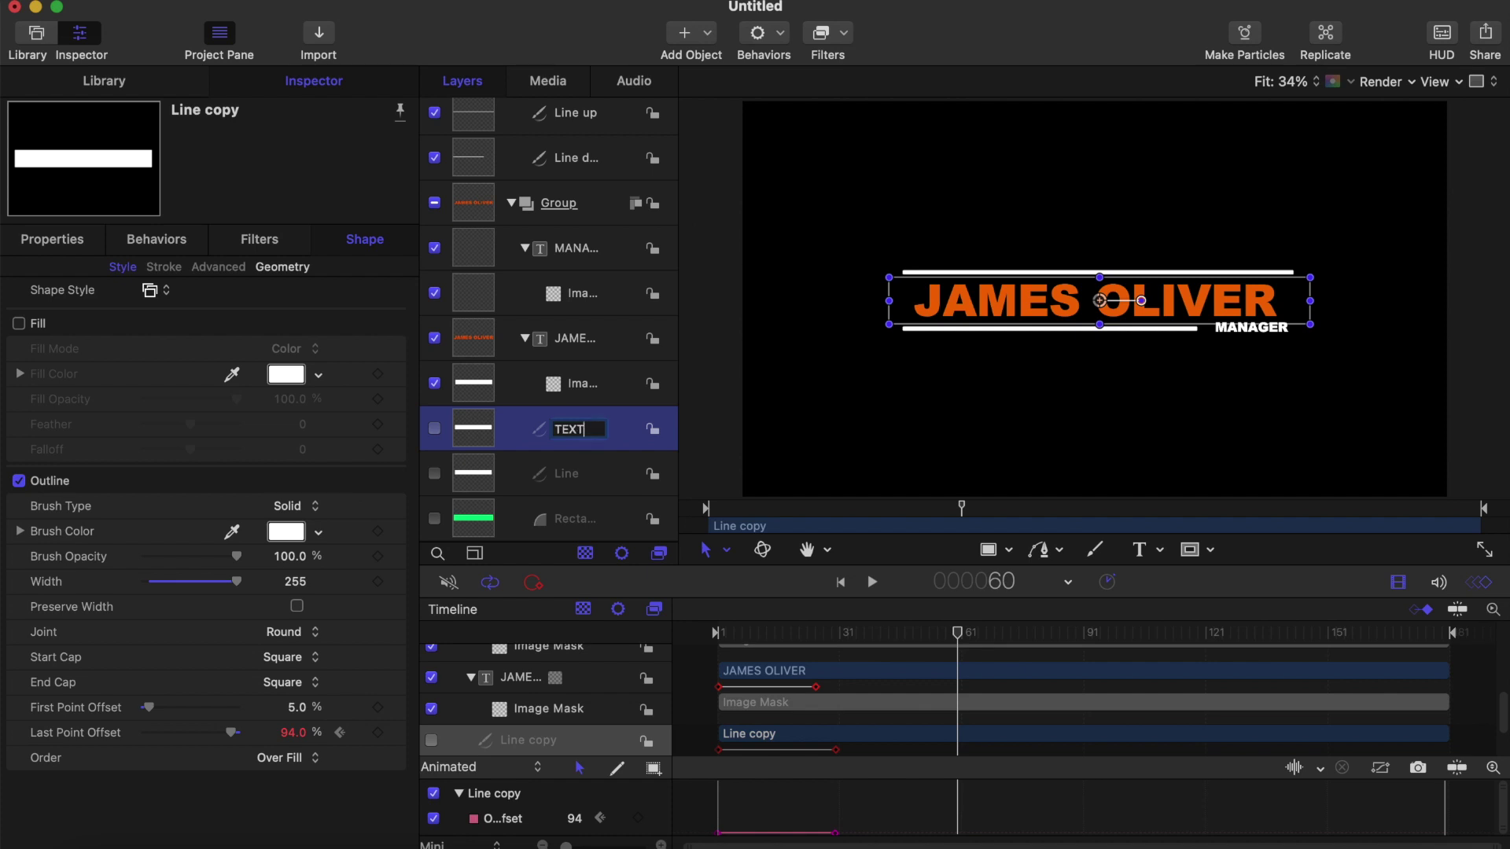
{"action": "key", "text": "Return"}
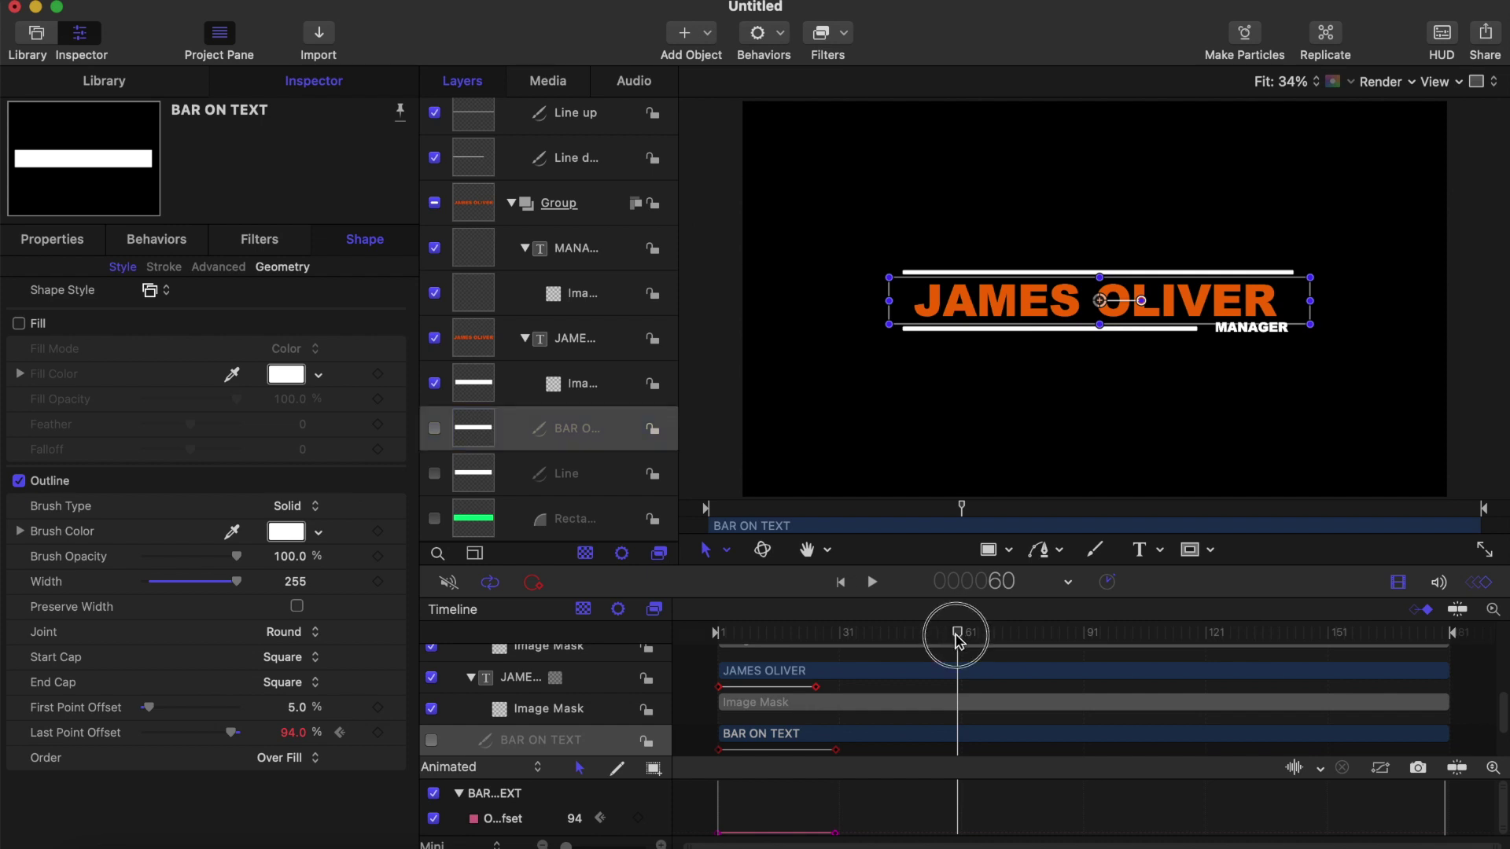
{"action": "left_click_drag", "start_coordinate": [955, 634], "coordinate": [709, 657]}
{"action": "key", "text": "space"}
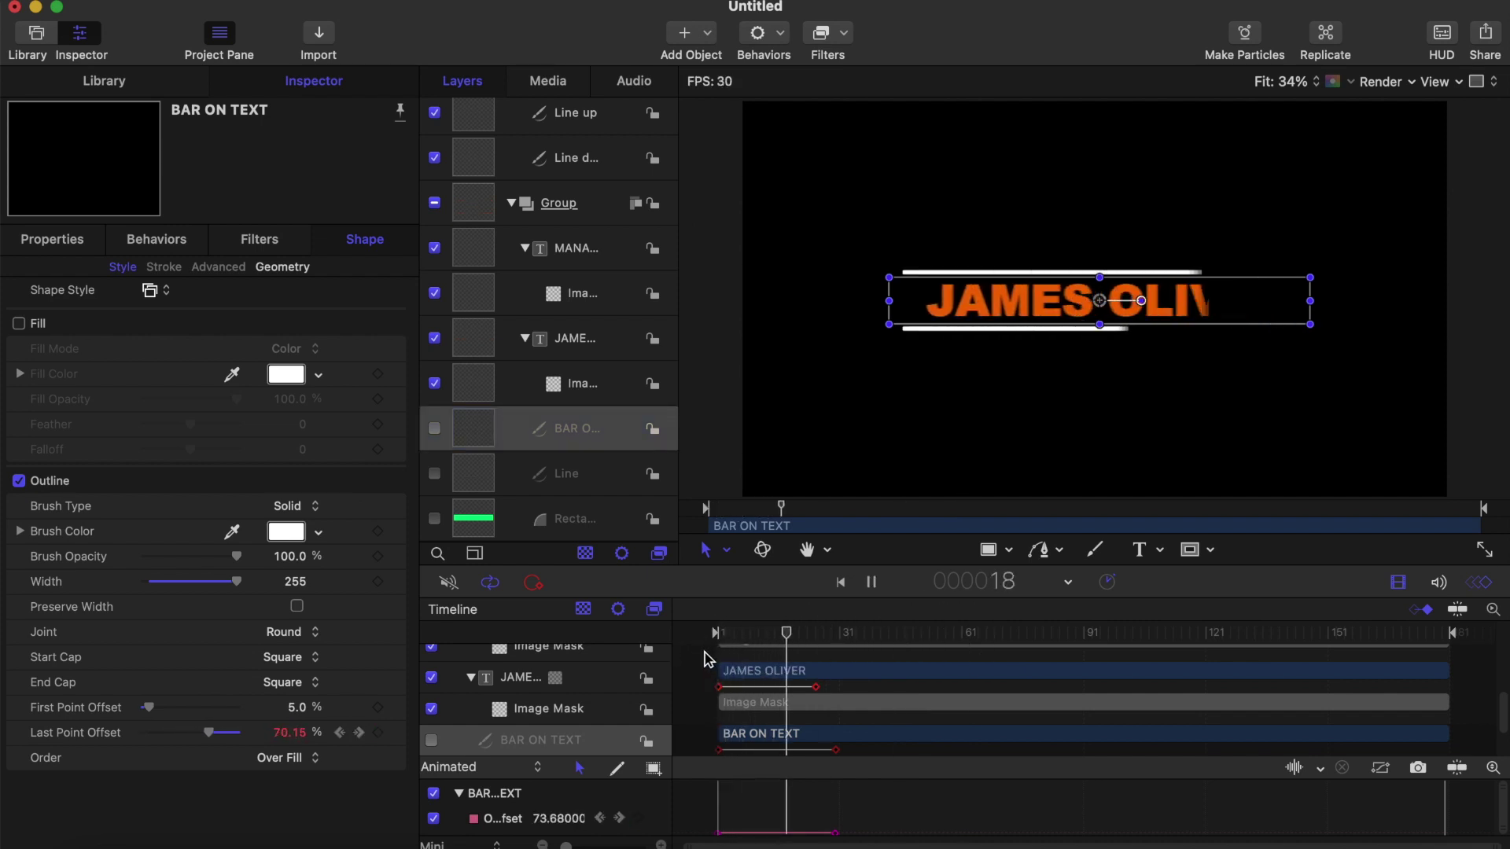
{"action": "key", "text": "space"}
{"action": "left_click", "coordinate": [434, 429]}
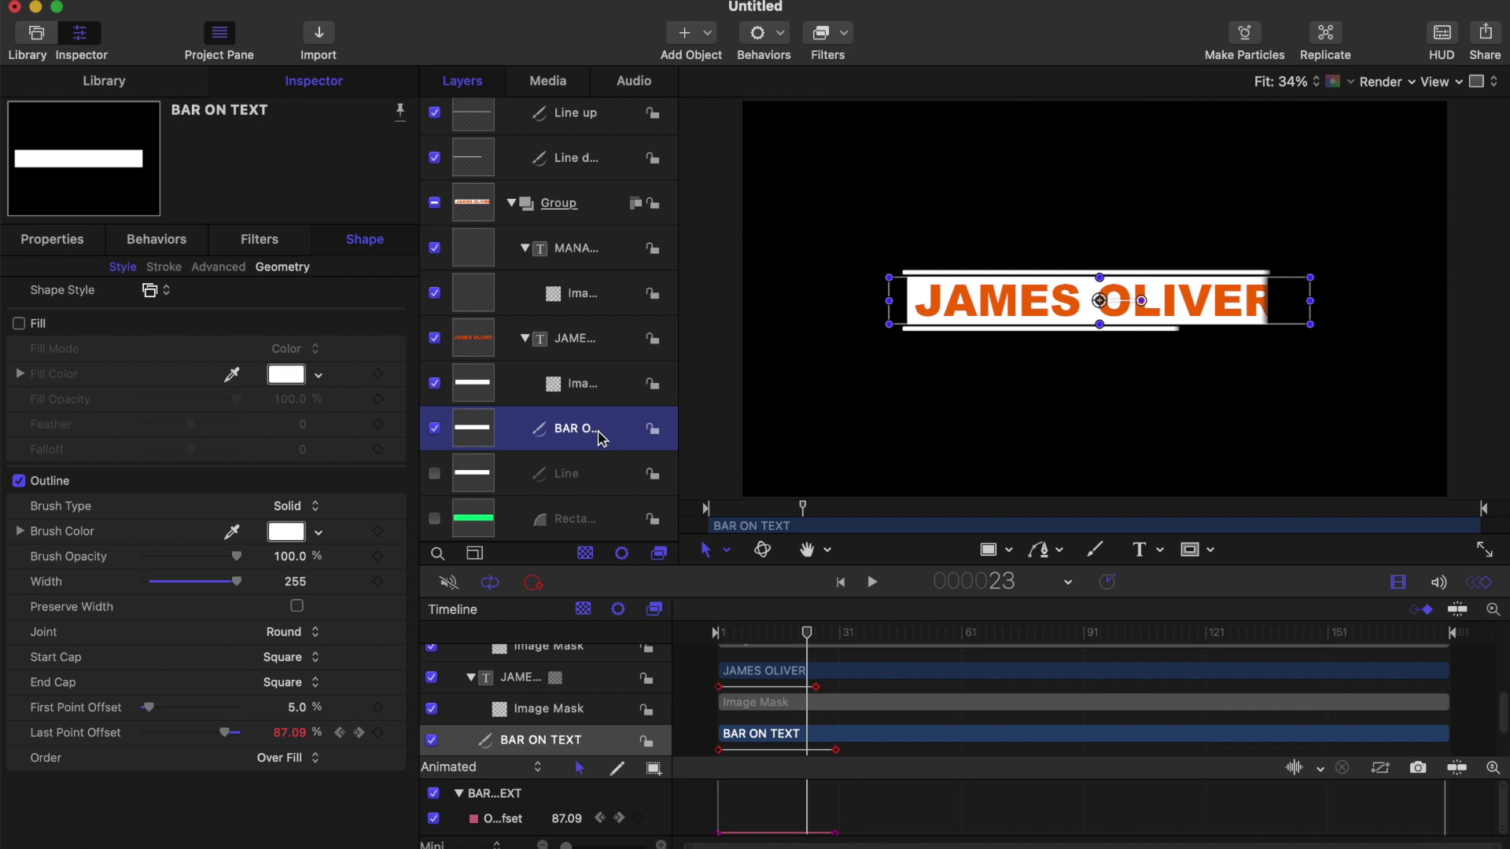
{"action": "mouse_move", "coordinate": [601, 438]}
{"action": "left_mouse_down"}
{"action": "mouse_move", "coordinate": [588, 311]}
{"action": "mouse_move", "coordinate": [598, 442]}
{"action": "mouse_move", "coordinate": [567, 431]}
{"action": "mouse_move", "coordinate": [577, 395]}
{"action": "mouse_move", "coordinate": [575, 449]}
{"action": "left_mouse_up"}
{"action": "left_click", "coordinate": [525, 338]}
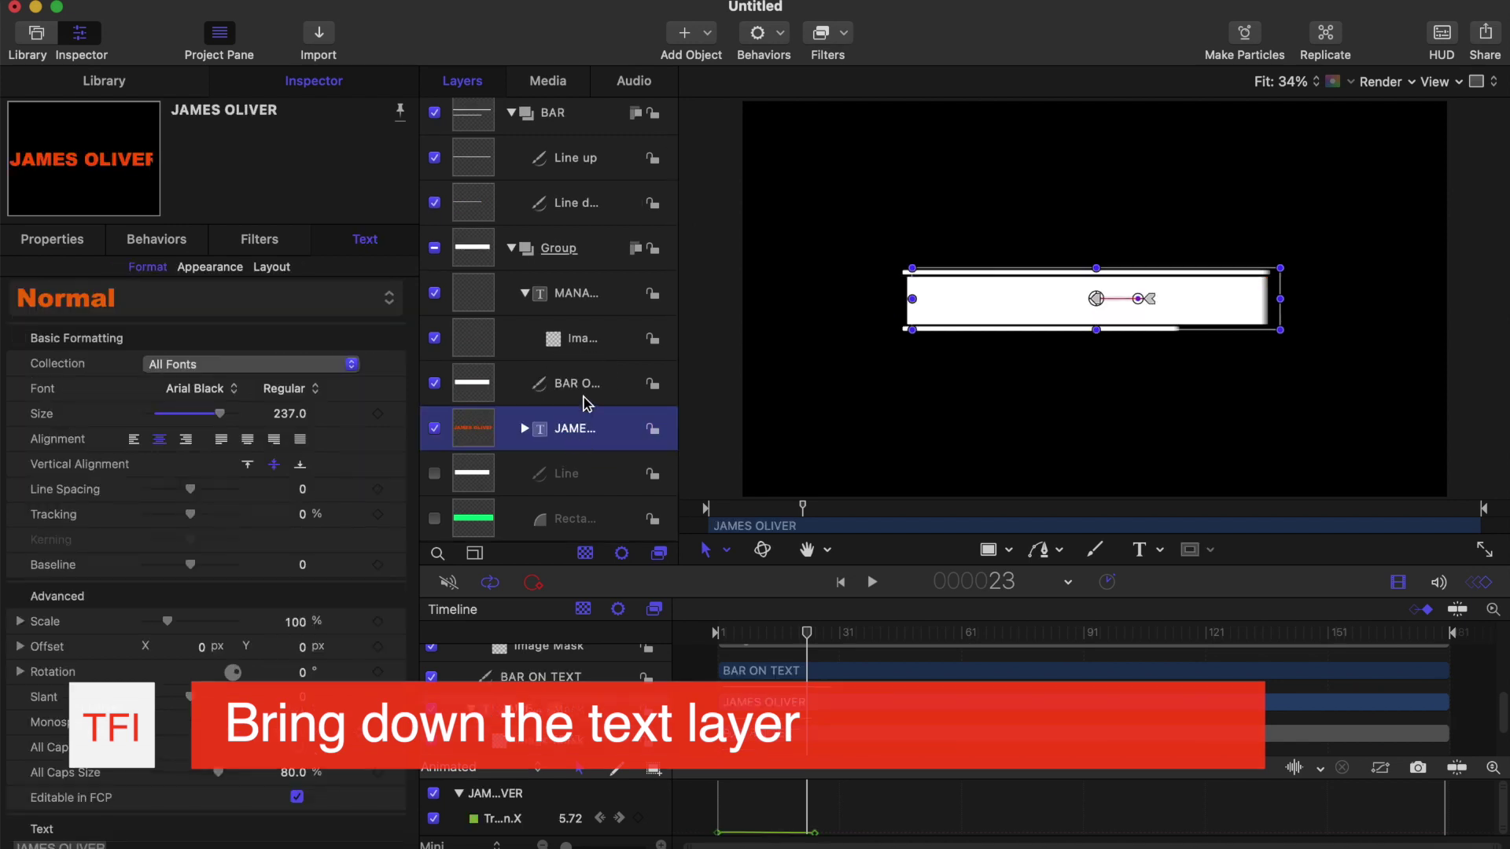
{"action": "mouse_move", "coordinate": [806, 633]}
{"action": "left_mouse_down"}
{"action": "mouse_move", "coordinate": [704, 640]}
{"action": "mouse_move", "coordinate": [815, 629]}
{"action": "left_mouse_up"}
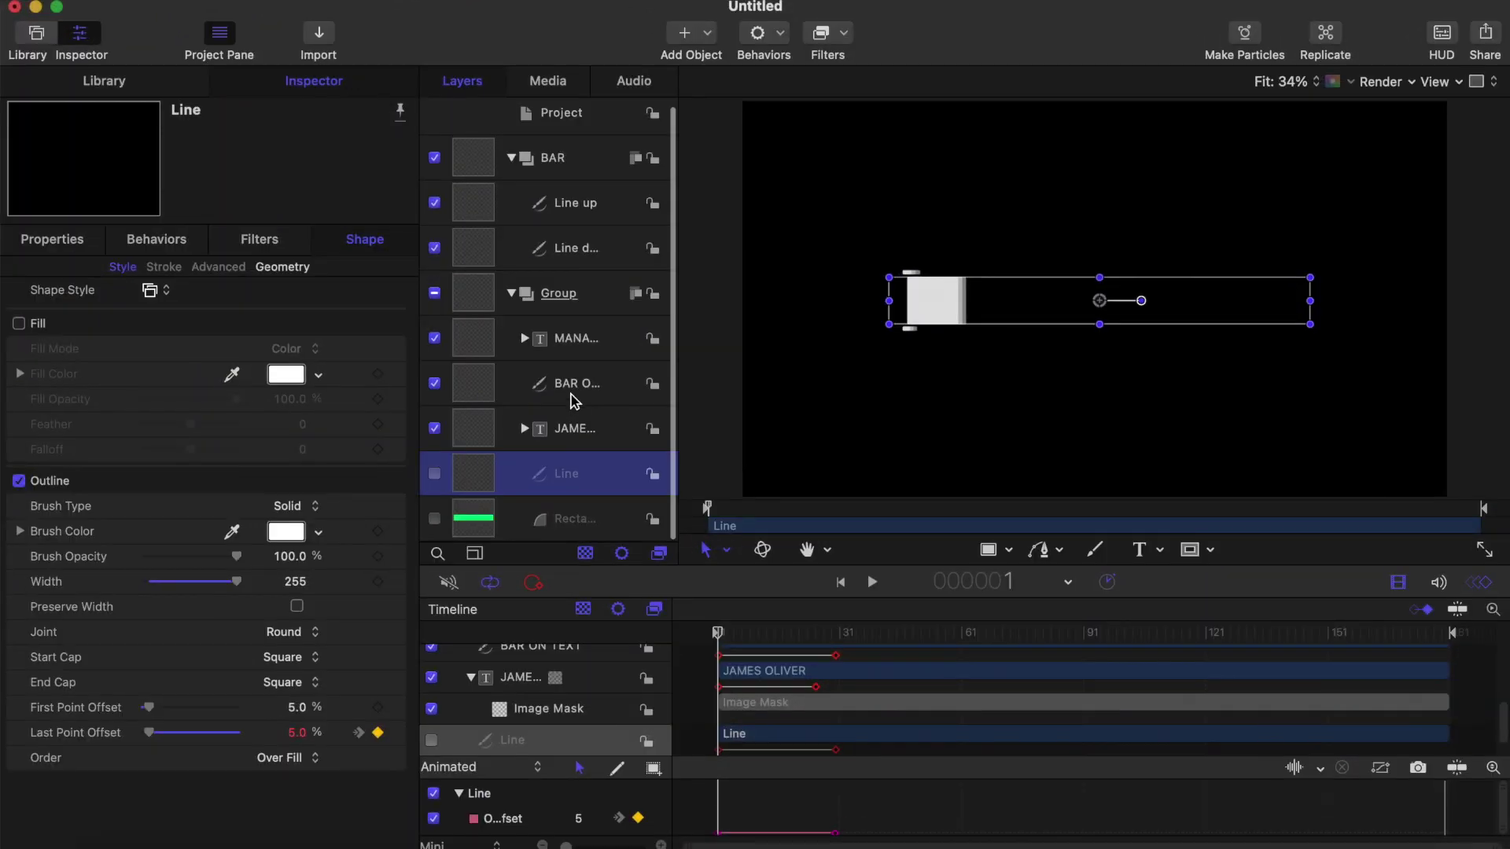
Step: Keyframe BAR ON TEXT's First Point Offset to 94% at frame 30
{"action": "left_click", "coordinate": [574, 387]}
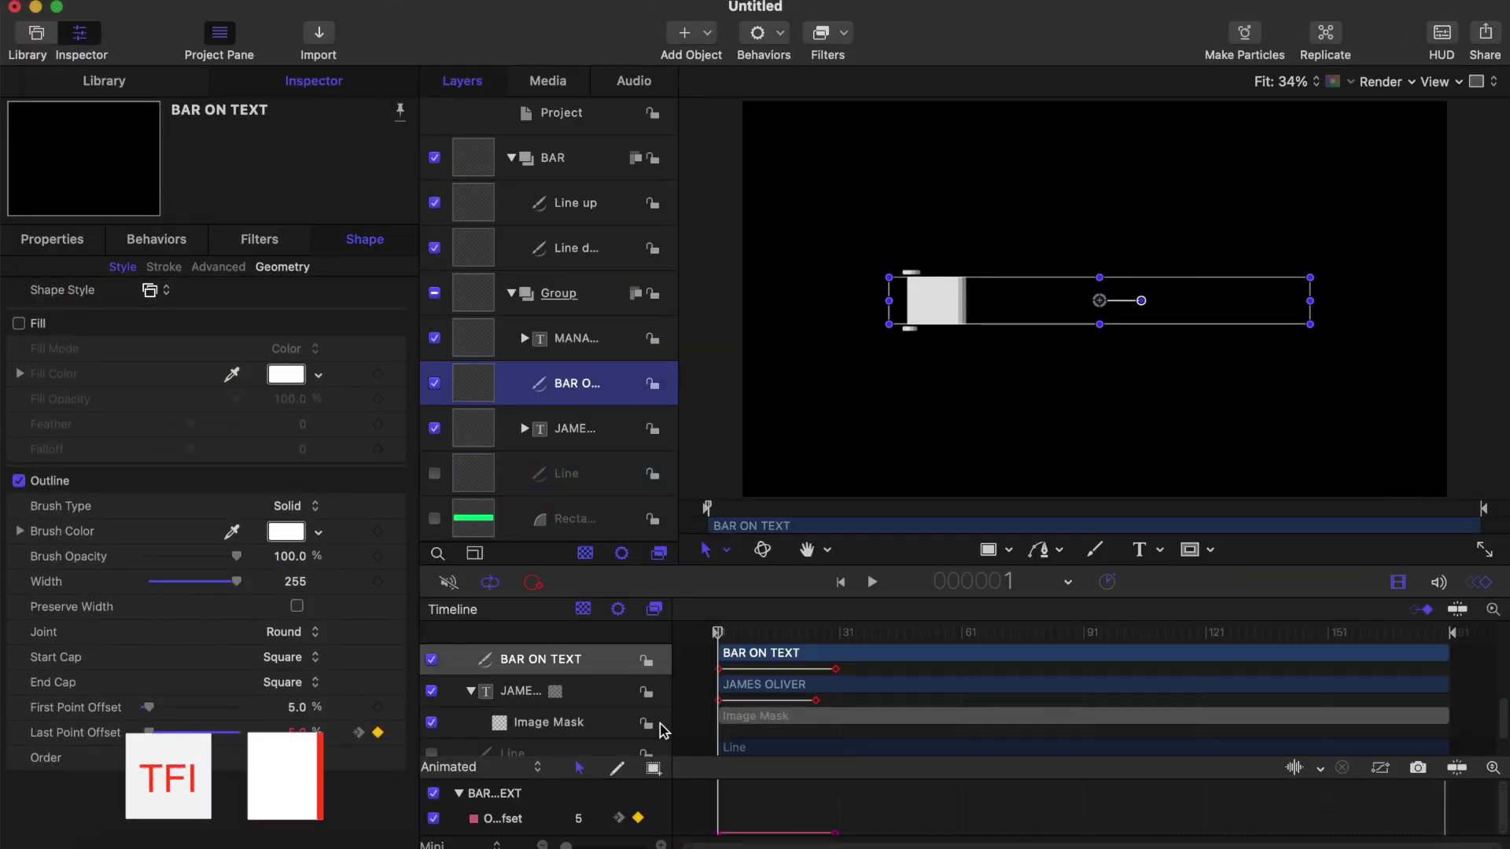
{"action": "mouse_move", "coordinate": [722, 634]}
{"action": "left_mouse_down"}
{"action": "mouse_move", "coordinate": [754, 639]}
{"action": "mouse_move", "coordinate": [694, 645]}
{"action": "left_mouse_up"}
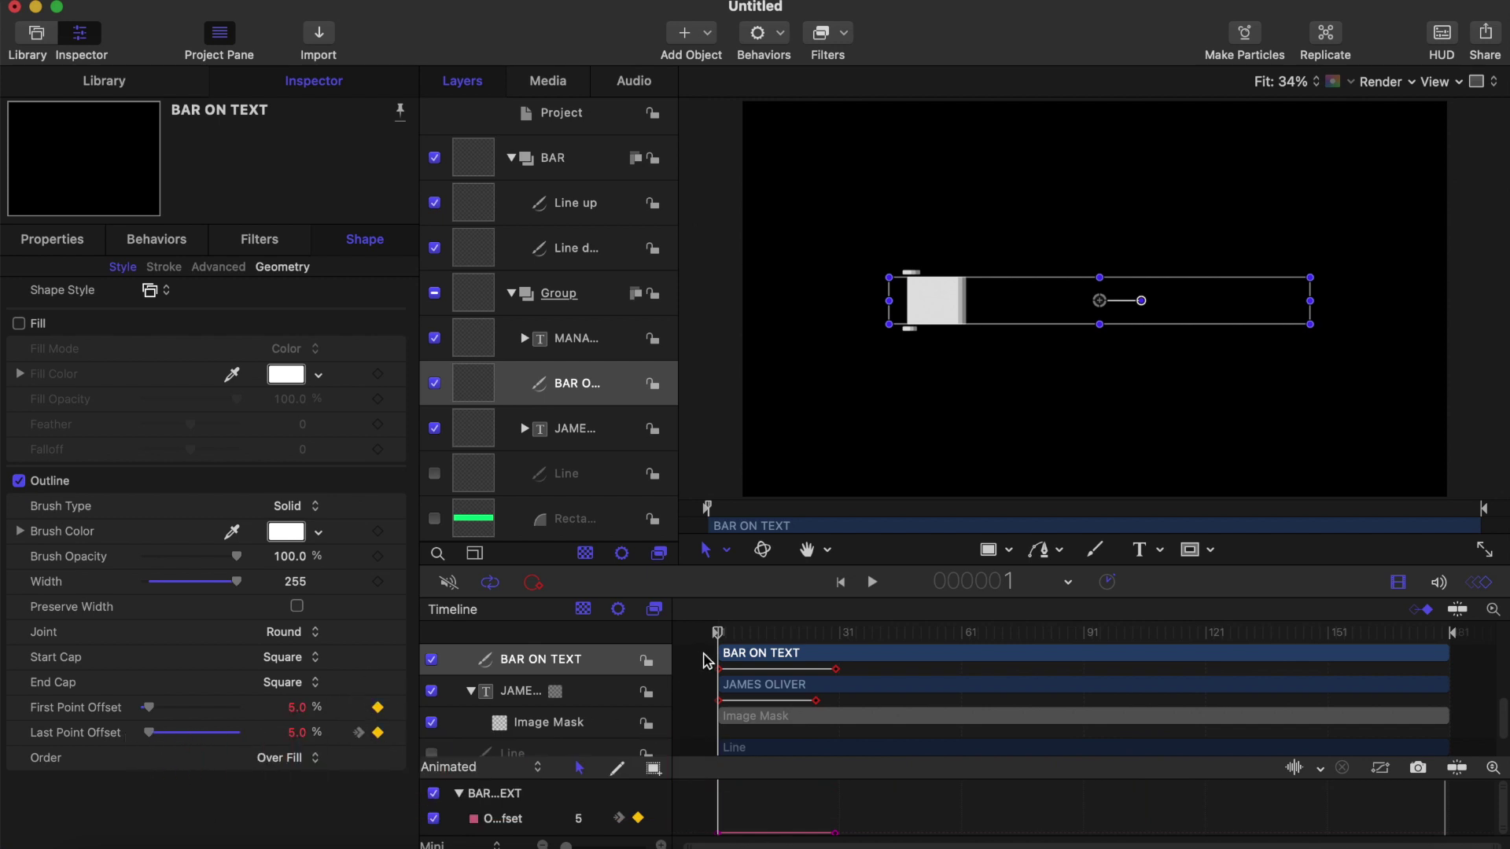
{"action": "left_click_drag", "start_coordinate": [719, 636], "coordinate": [838, 669]}
{"action": "left_click_drag", "start_coordinate": [154, 711], "coordinate": [241, 712]}
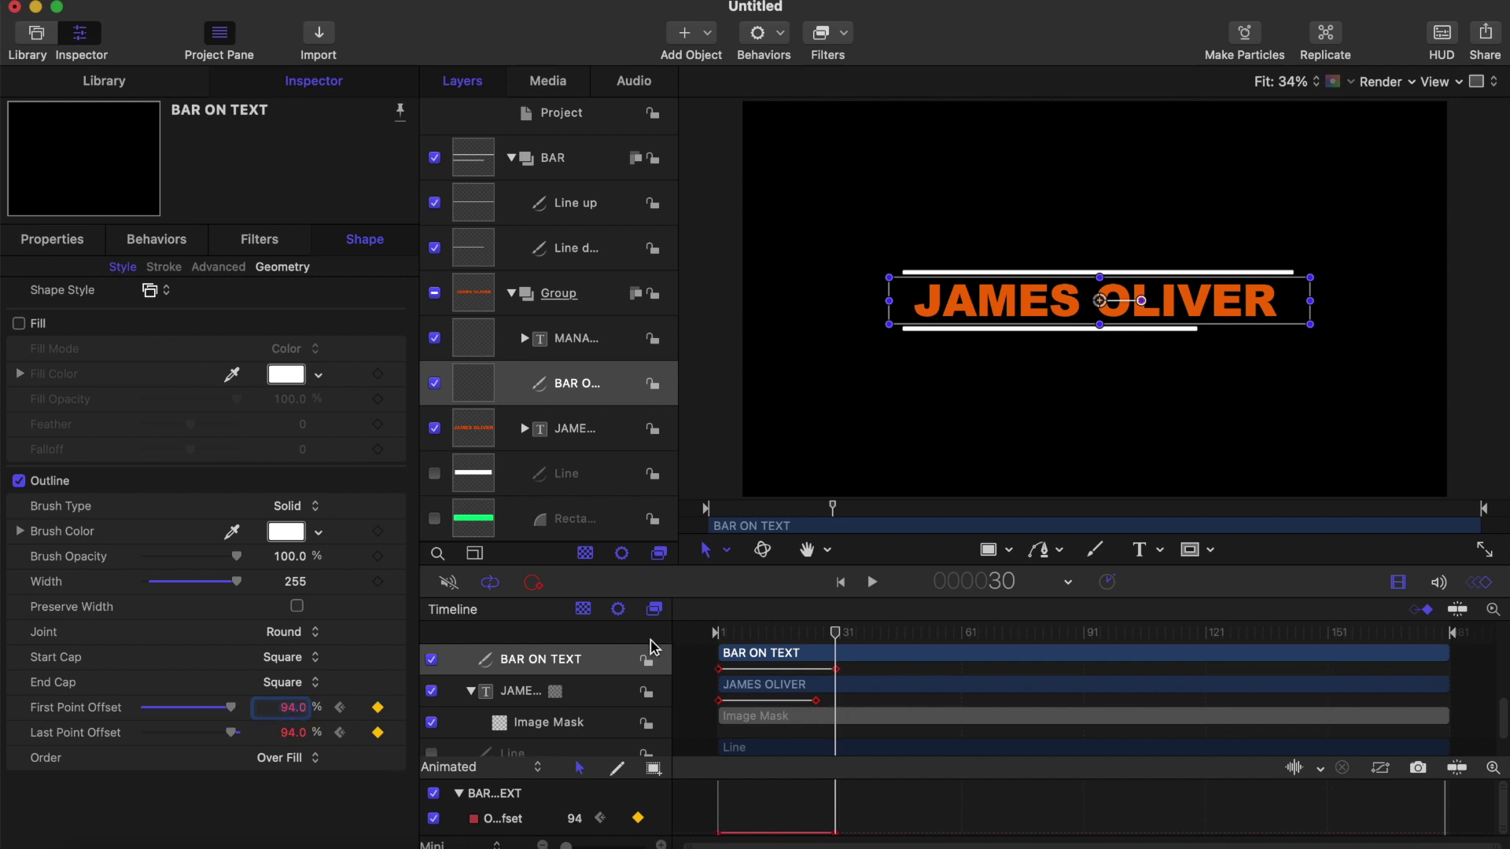
{"action": "key", "text": "Home"}
{"action": "key", "text": "space"}
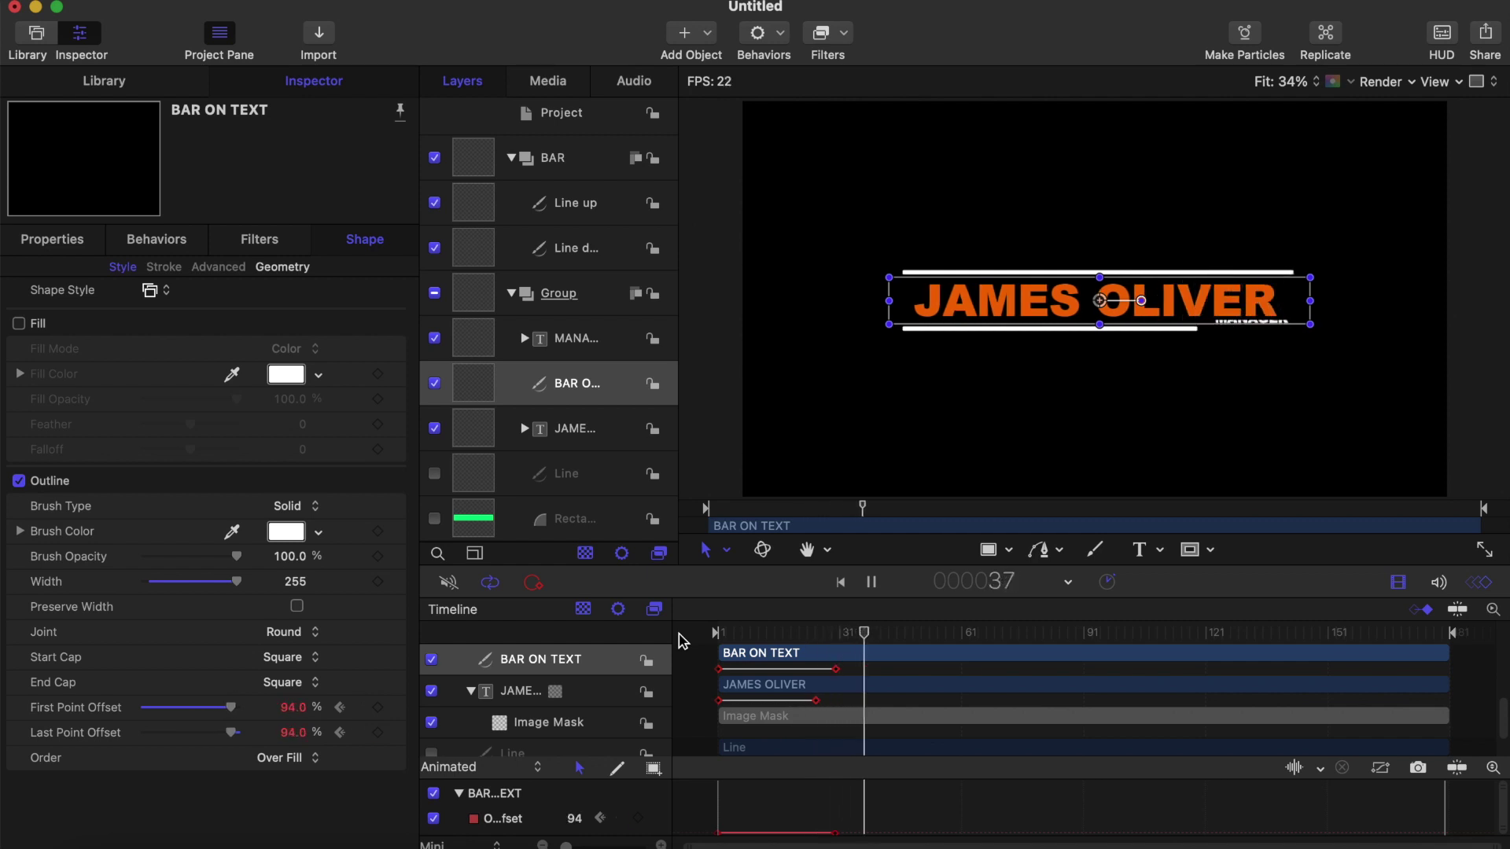
{"action": "key", "text": "space"}
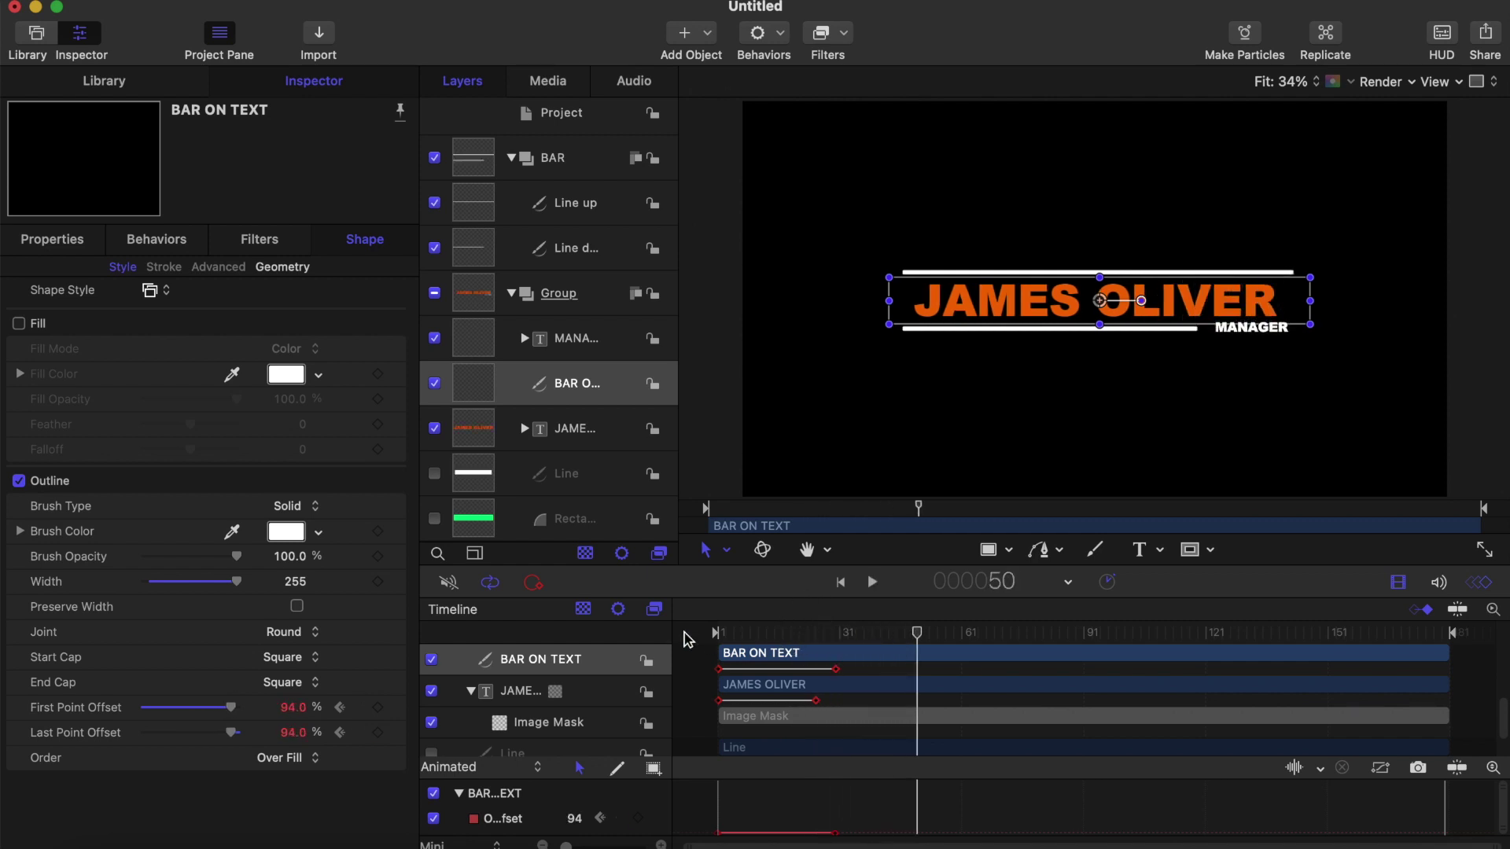
{"action": "left_click", "coordinate": [847, 632]}
{"action": "mouse_move", "coordinate": [848, 632]}
{"action": "left_mouse_down"}
{"action": "mouse_move", "coordinate": [724, 625]}
{"action": "mouse_move", "coordinate": [849, 630]}
{"action": "left_mouse_up"}
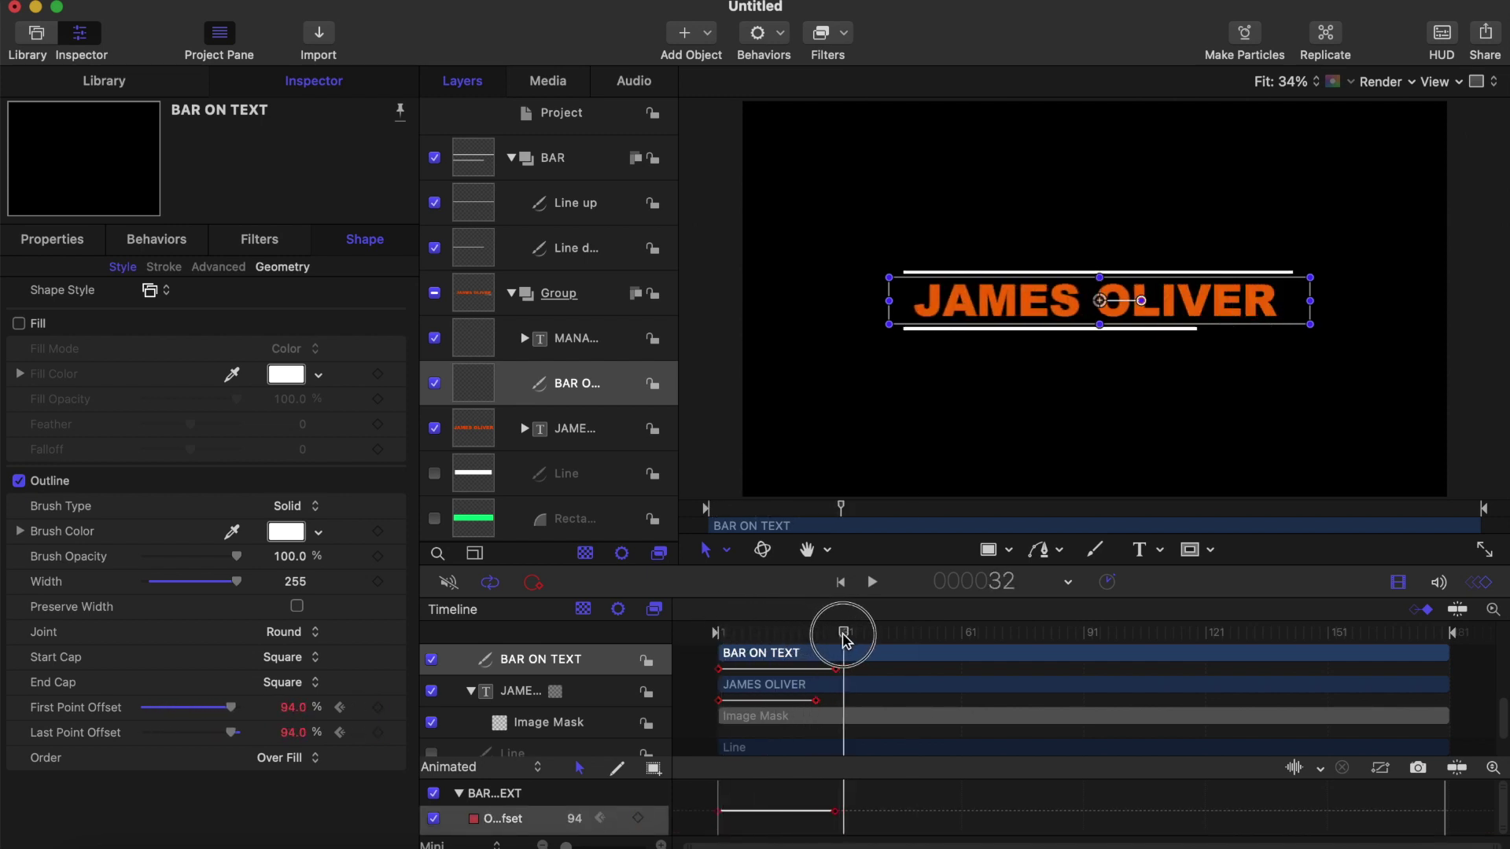
{"action": "left_click", "coordinate": [989, 550]}
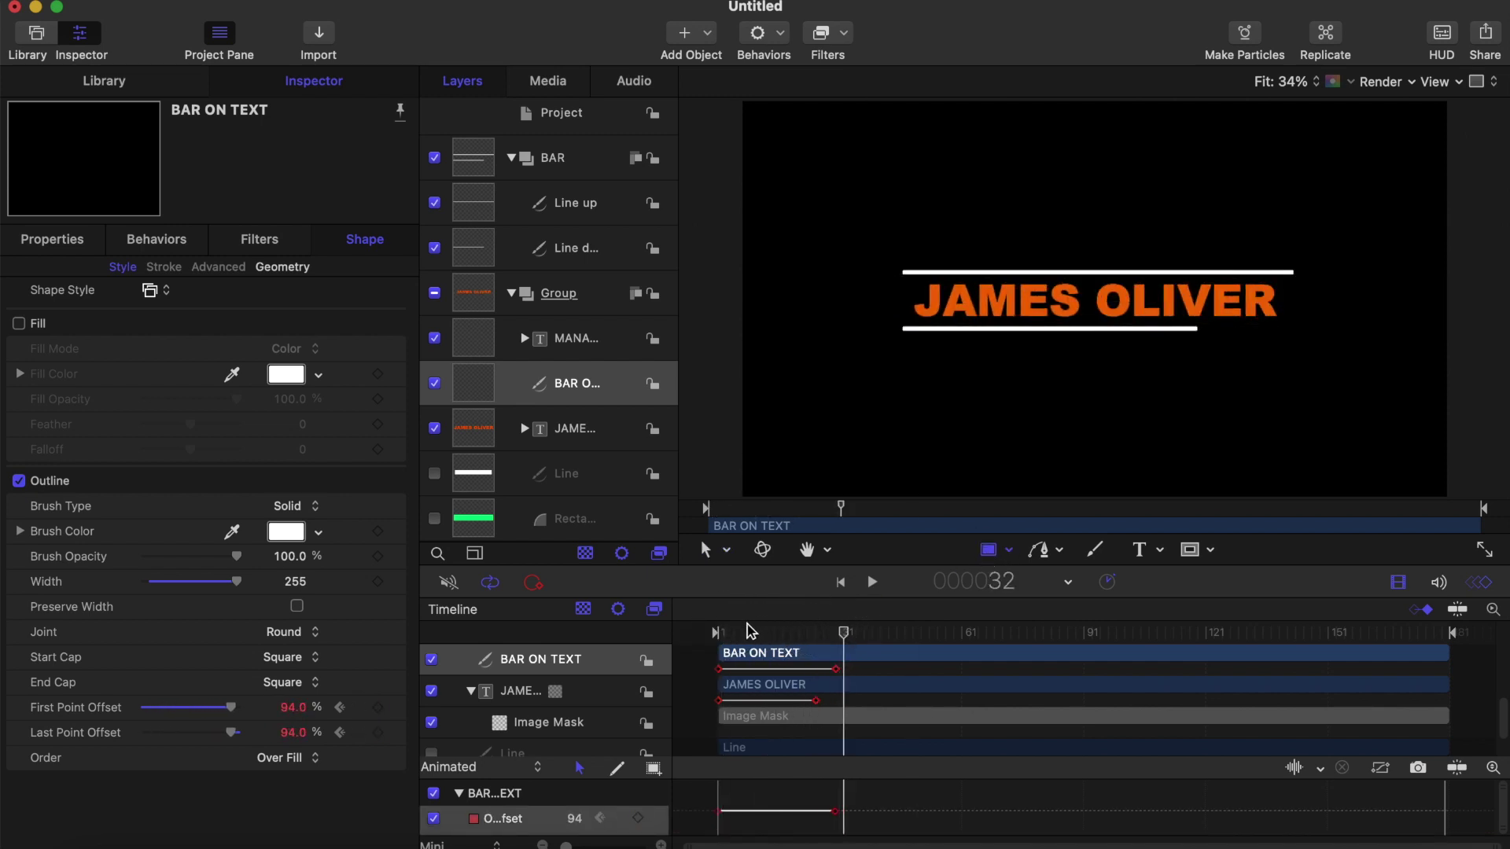
{"action": "left_click_drag", "start_coordinate": [751, 629], "coordinate": [672, 629]}
{"action": "key", "text": "space"}
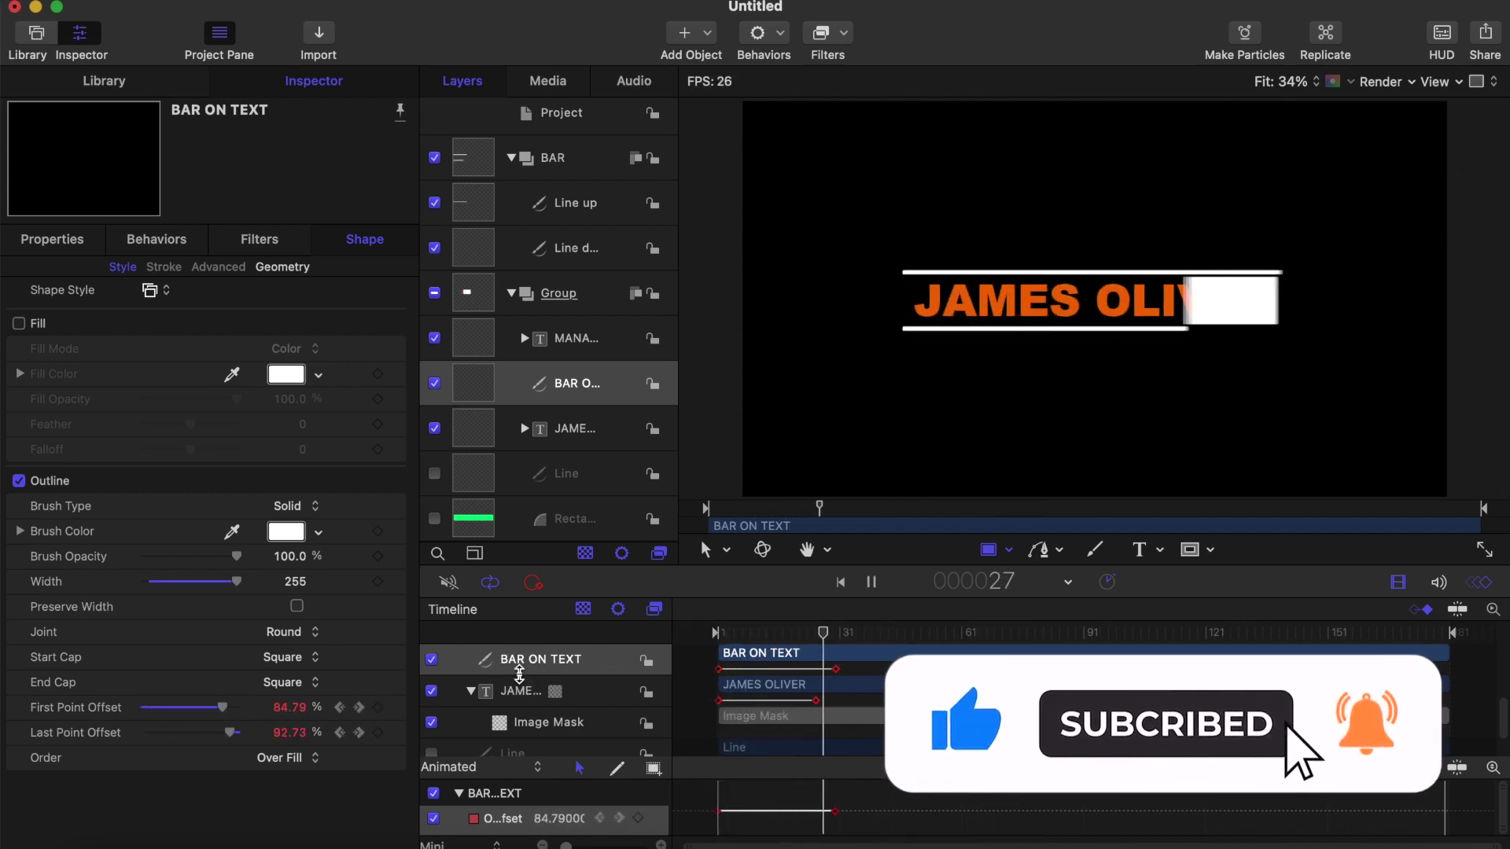
{"action": "key", "text": "space"}
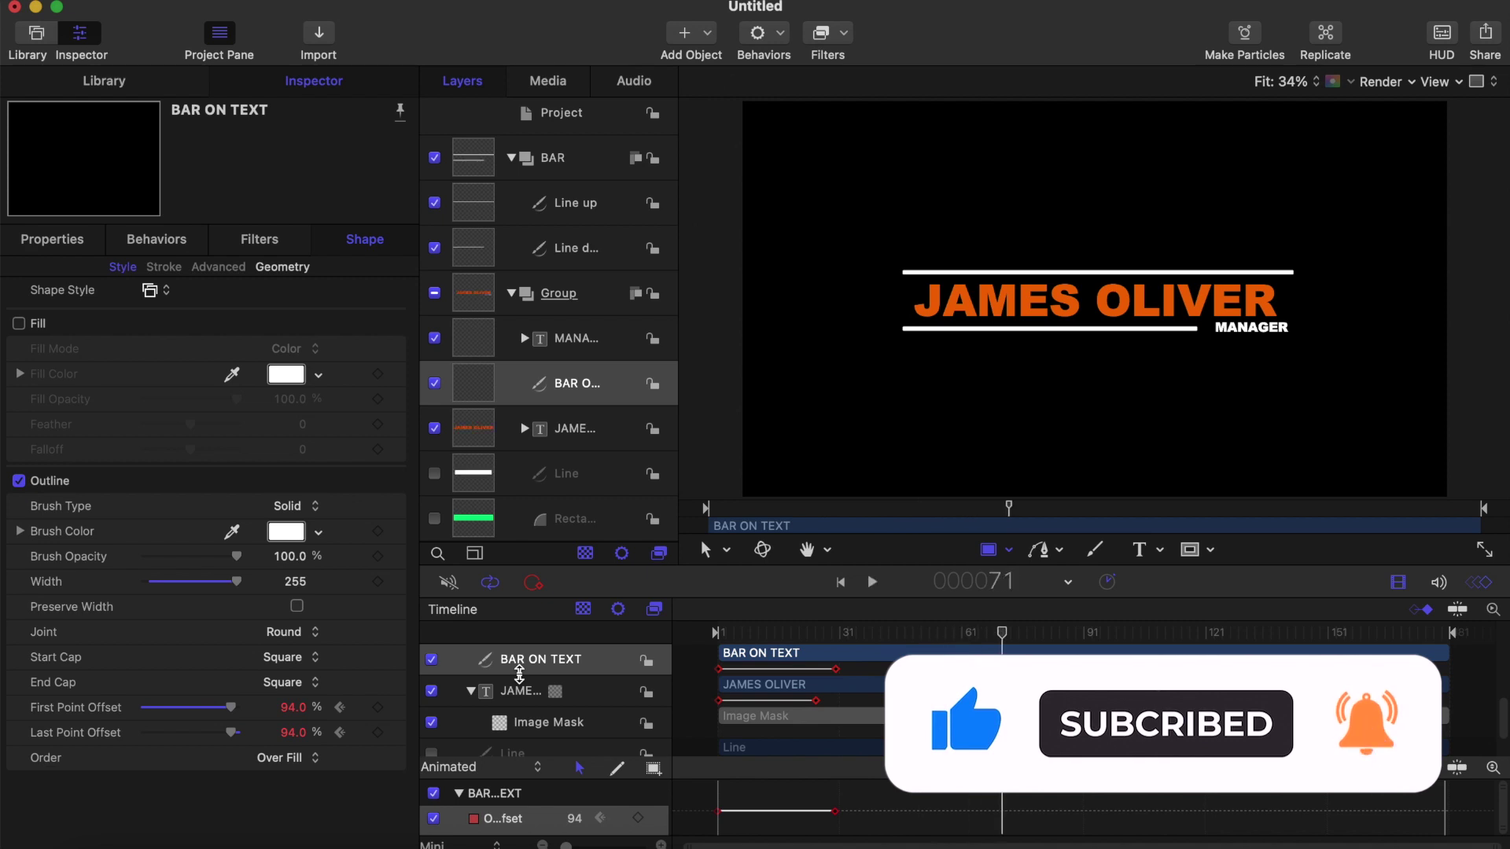